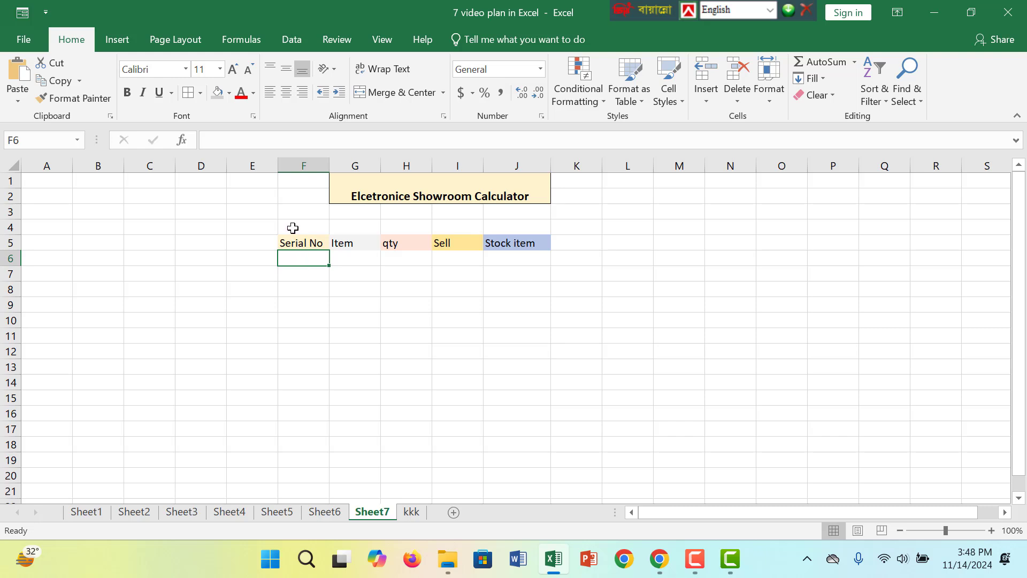
- Number the Serial No column from 1 to 8 in F6:F13 by entering 1 and 2 and extending the series
text(0)
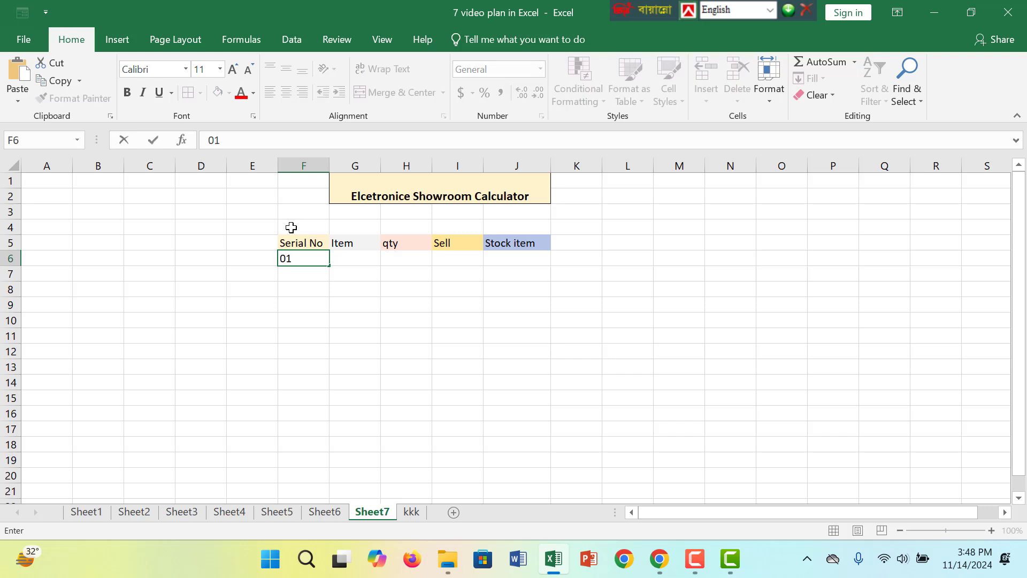
text(1)
click(346, 299)
click(312, 260)
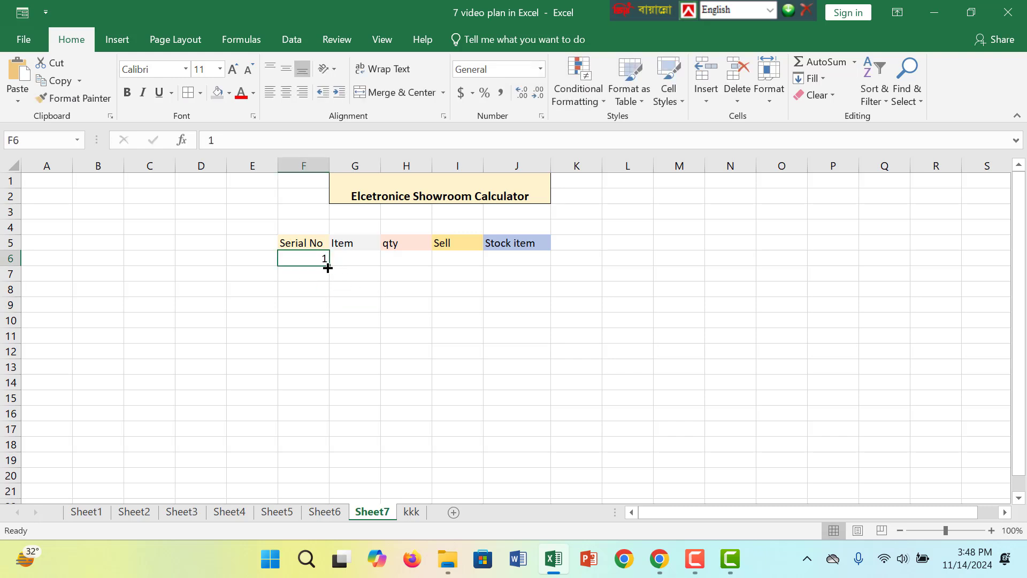
click(318, 270)
text(2)
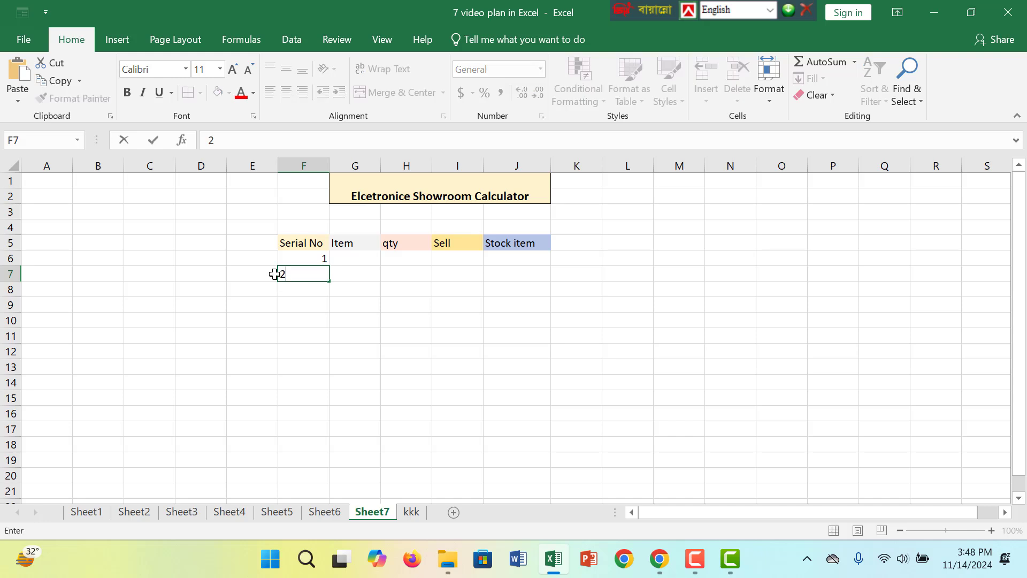
click(297, 320)
drag(312, 259, 314, 375)
- Enter the items Mobile, Laptop, Fan and Light in cells G6 to G9 of the Item column
click(355, 258)
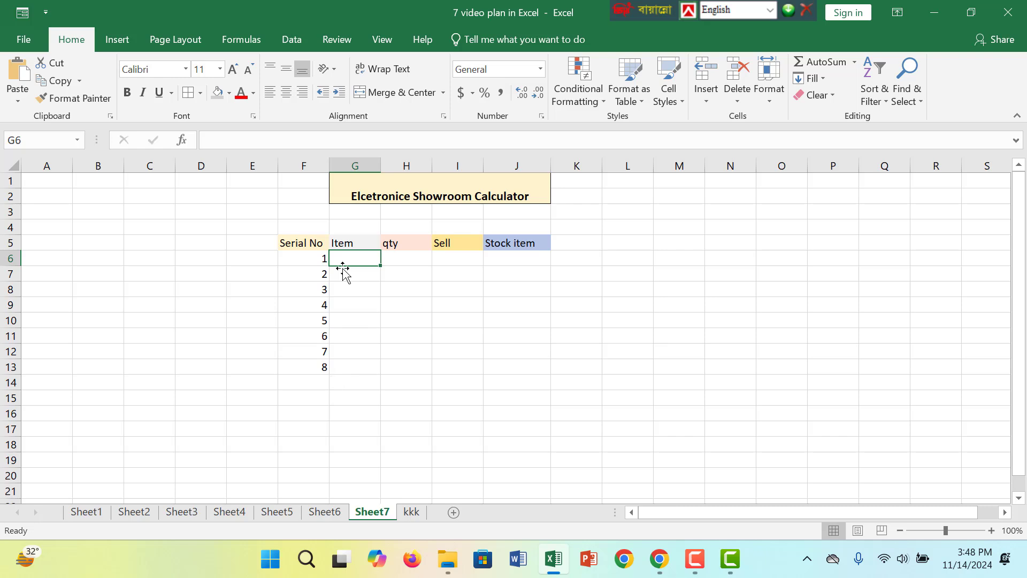
text(Mobile)
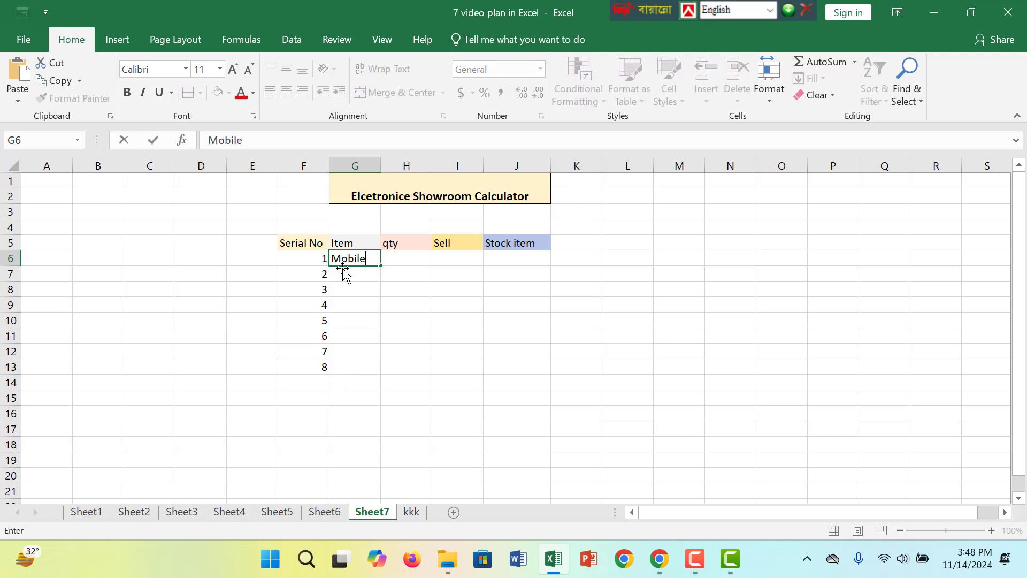
key(Return)
text(COm)
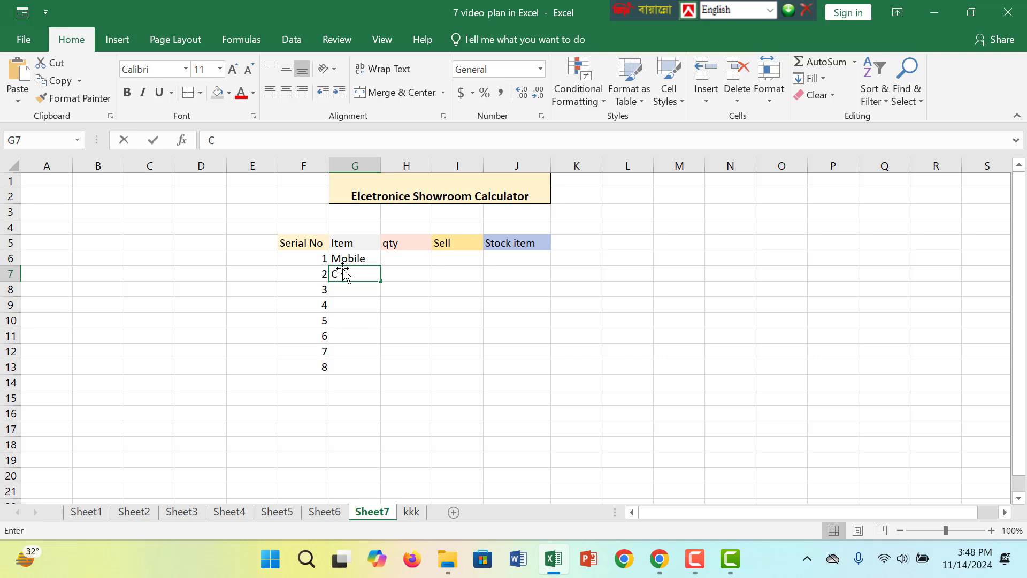
key(BackSpace)
key(BackSpace)
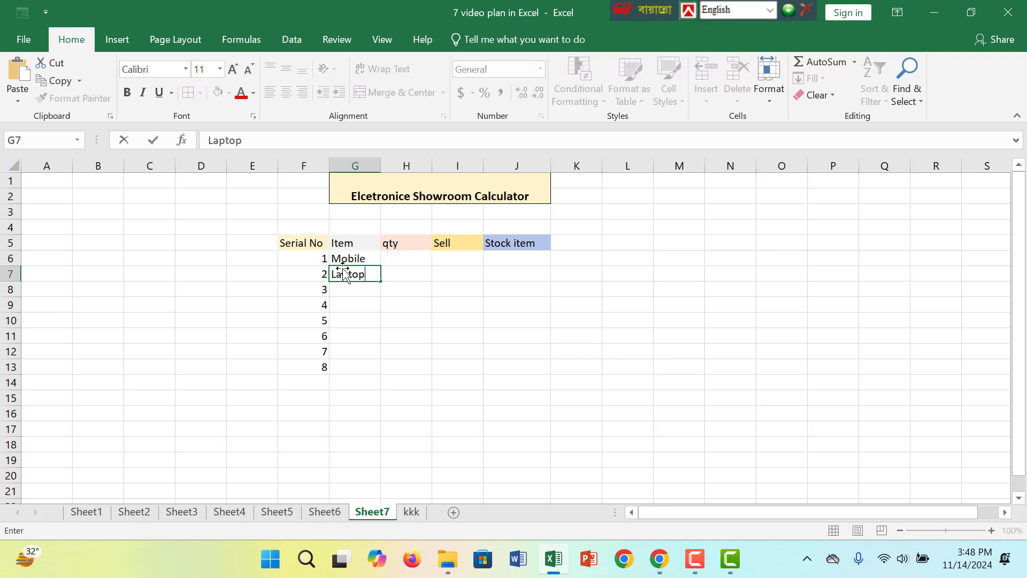
key(Return)
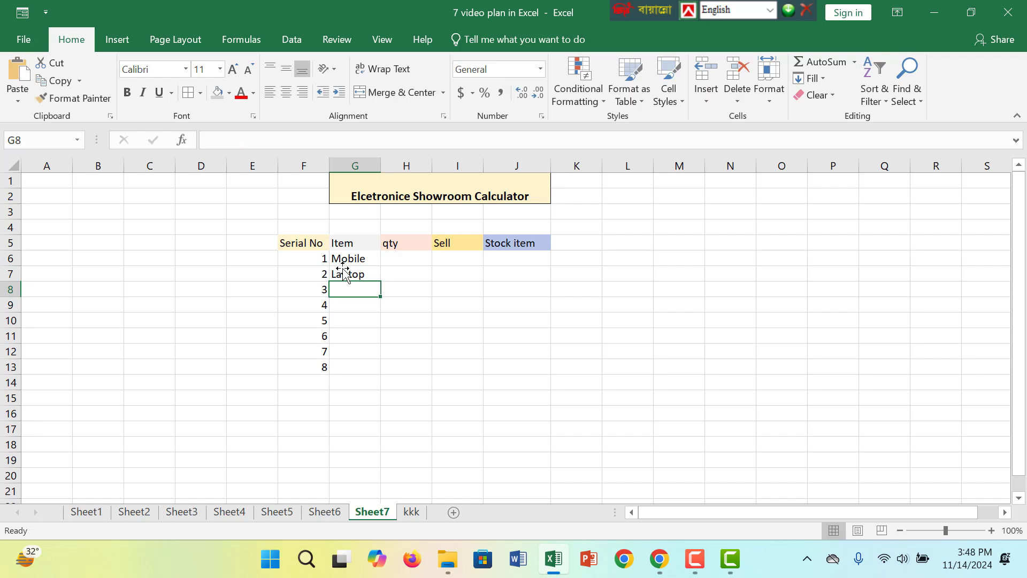
text(Fan)
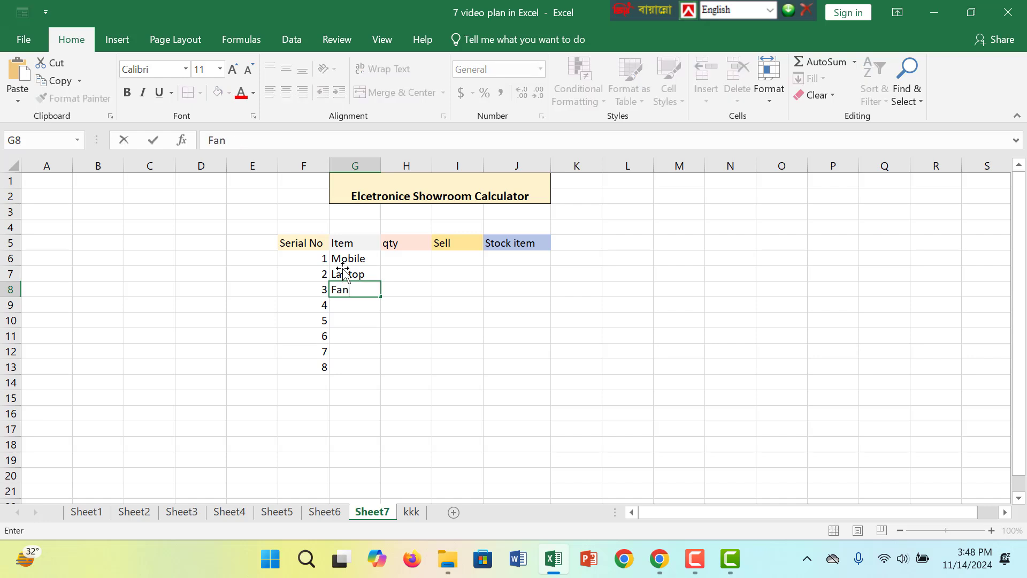
key(Return)
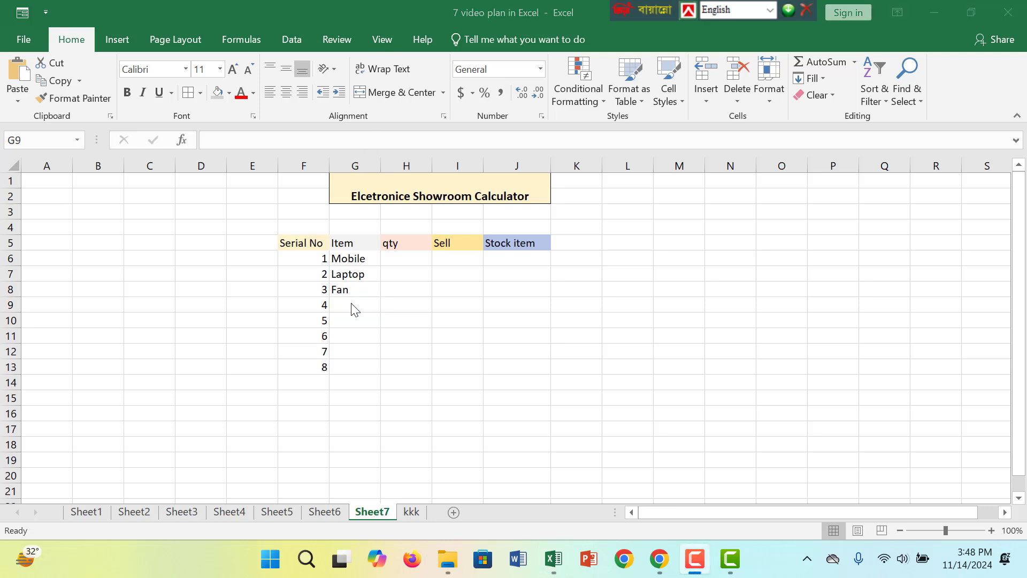
text(Light)
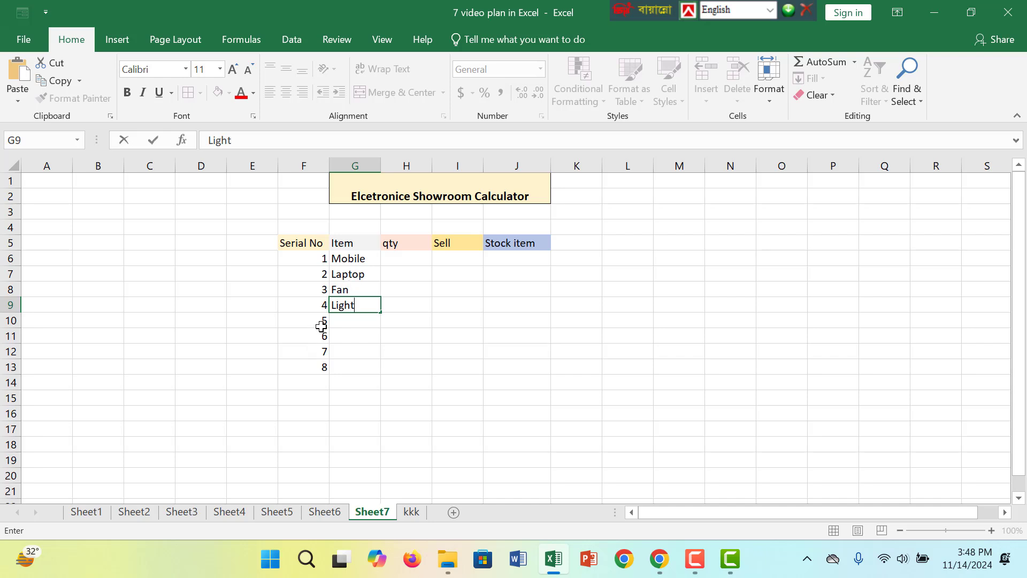
- Enter Refrigerator as the fifth item in G10 and widen column G to fit it
click(372, 319)
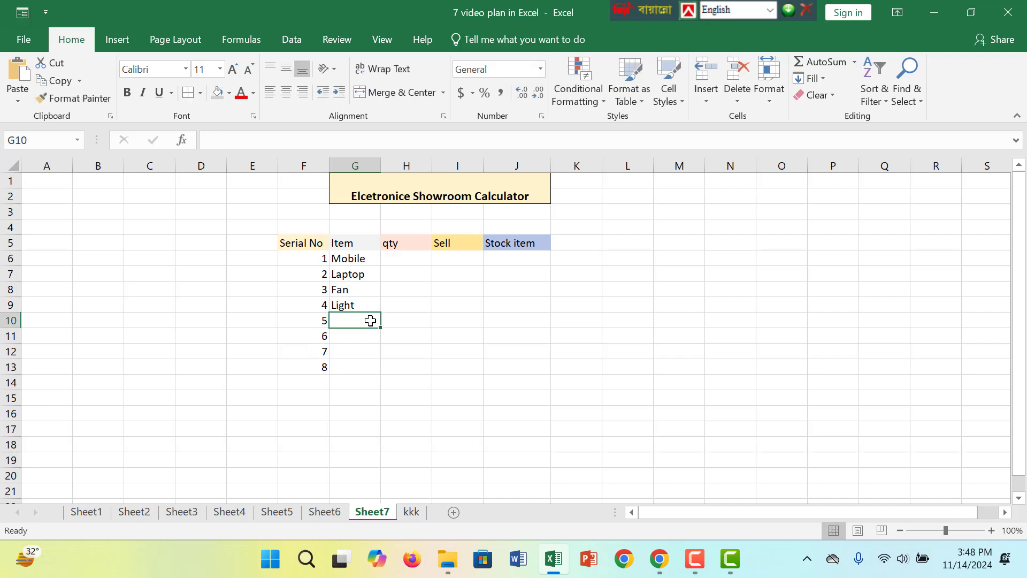
text(Regf)
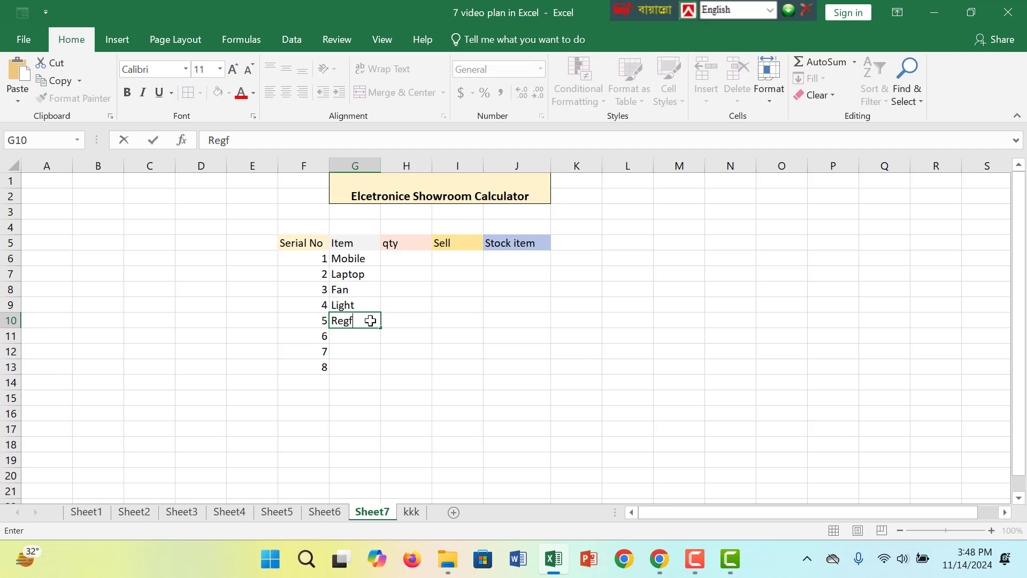
key(BackSpace)
key(BackSpace)
text(frigerator)
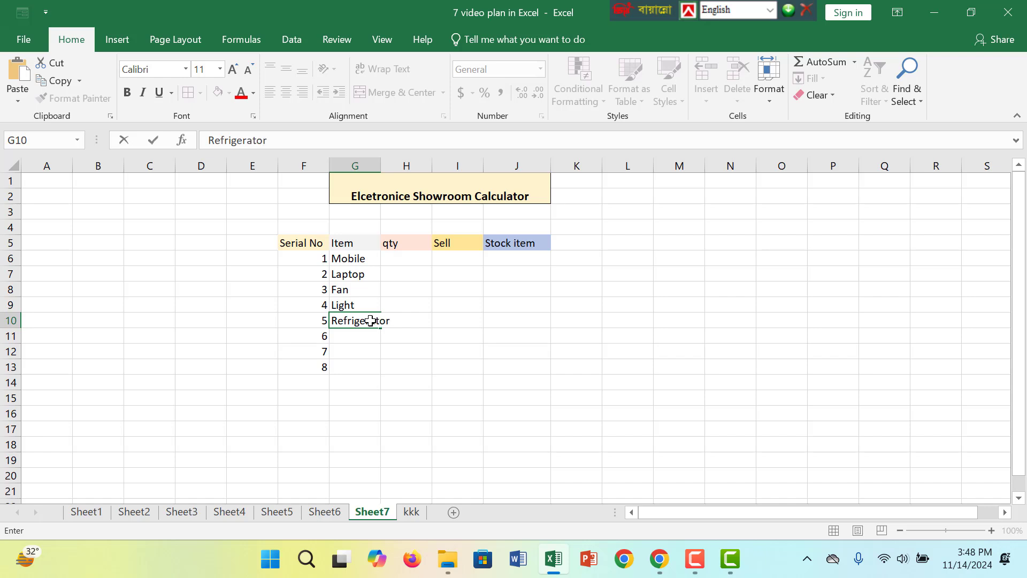
click(367, 336)
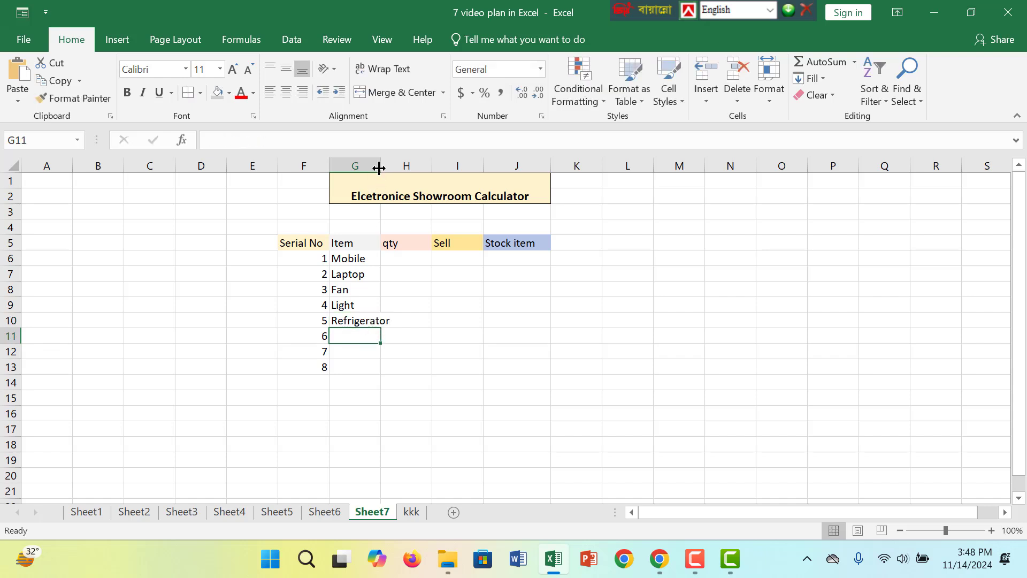
drag(379, 168, 388, 167)
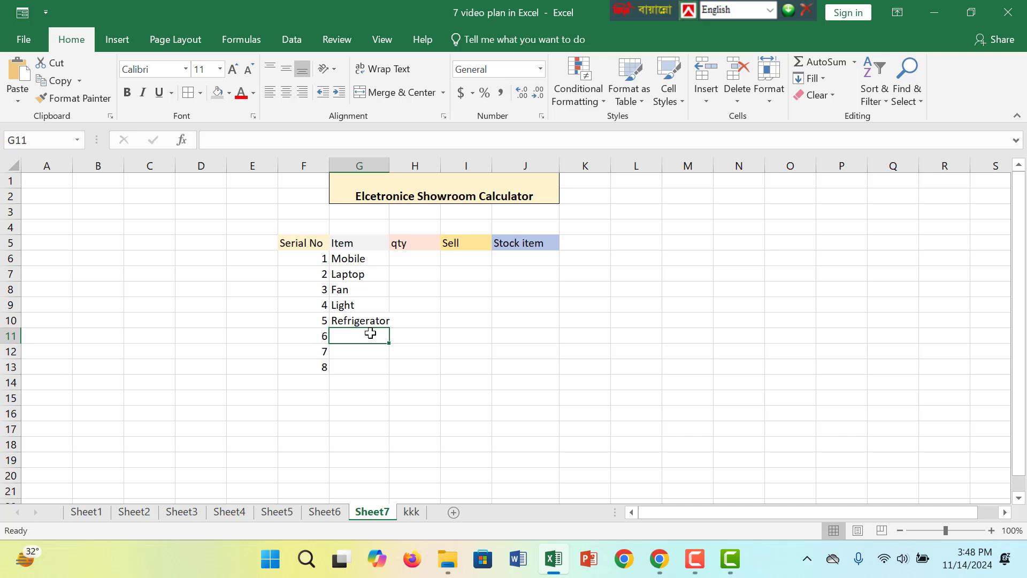
- Enter the items Ac, Blander and Rice Maker in G11 to G13 and widen column G a little further
text(Ac)
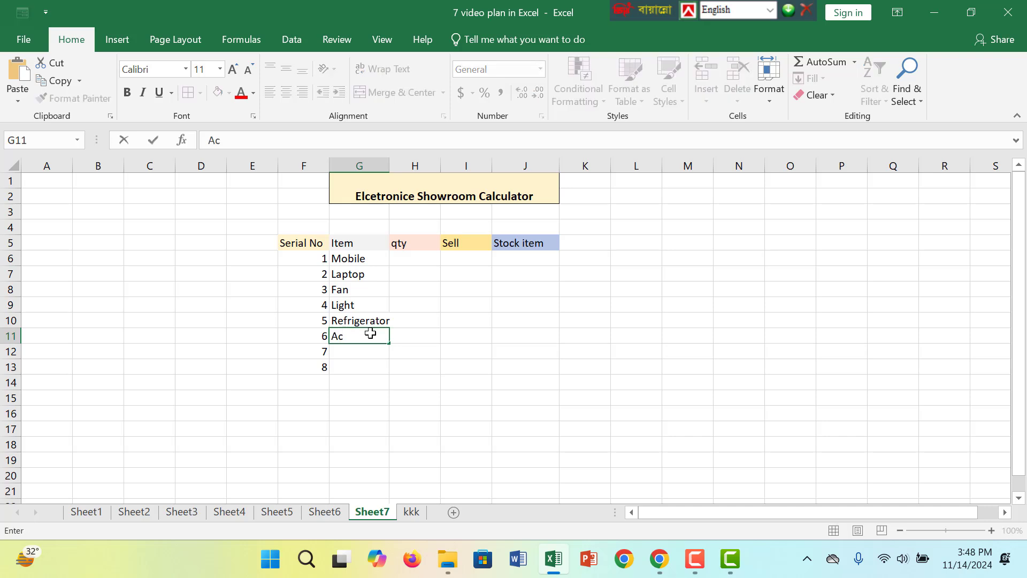
key(Return)
text(Blan)
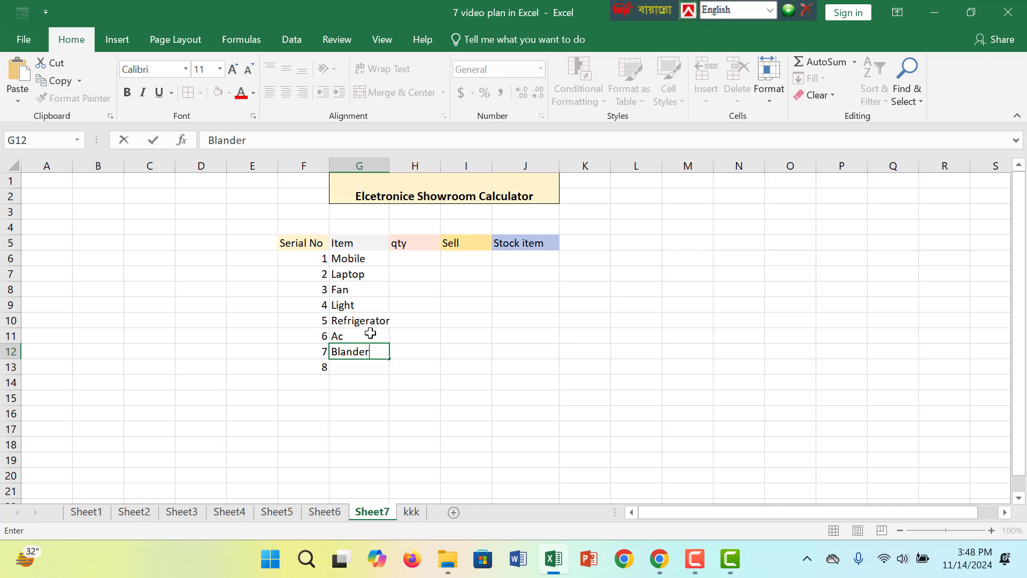
text(der)
key(Return)
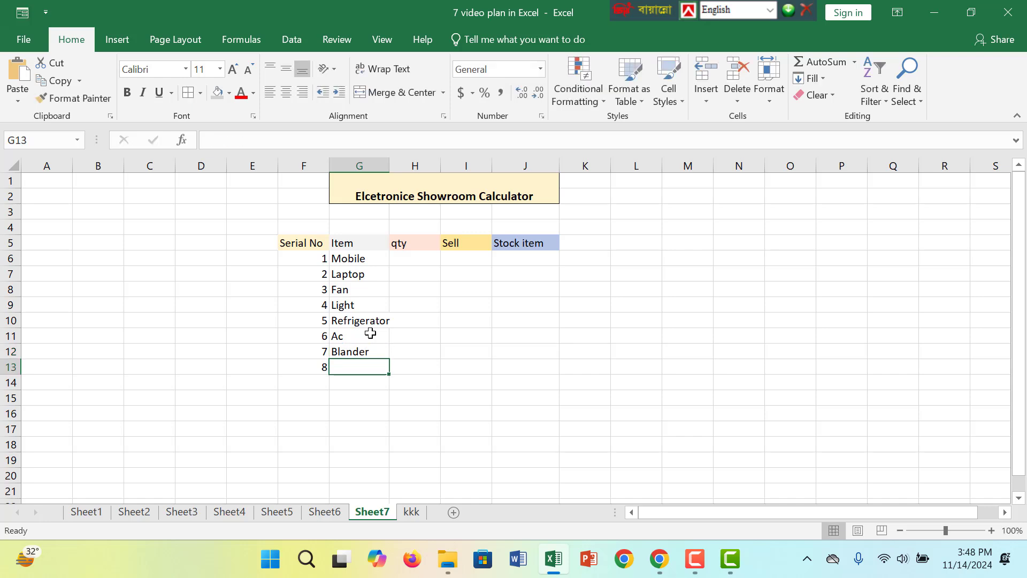
text(Rice M)
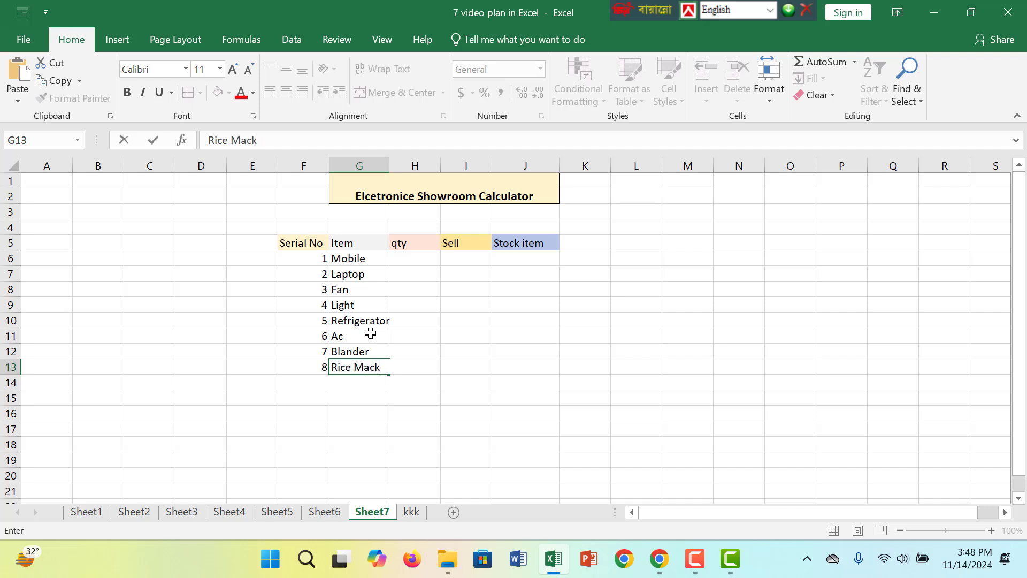
text(aker)
key(Return)
drag(389, 163, 405, 156)
- Enter the qty values 200 for Mobile, 250 for Laptop, 120 for Fan and 400 for Light
click(427, 260)
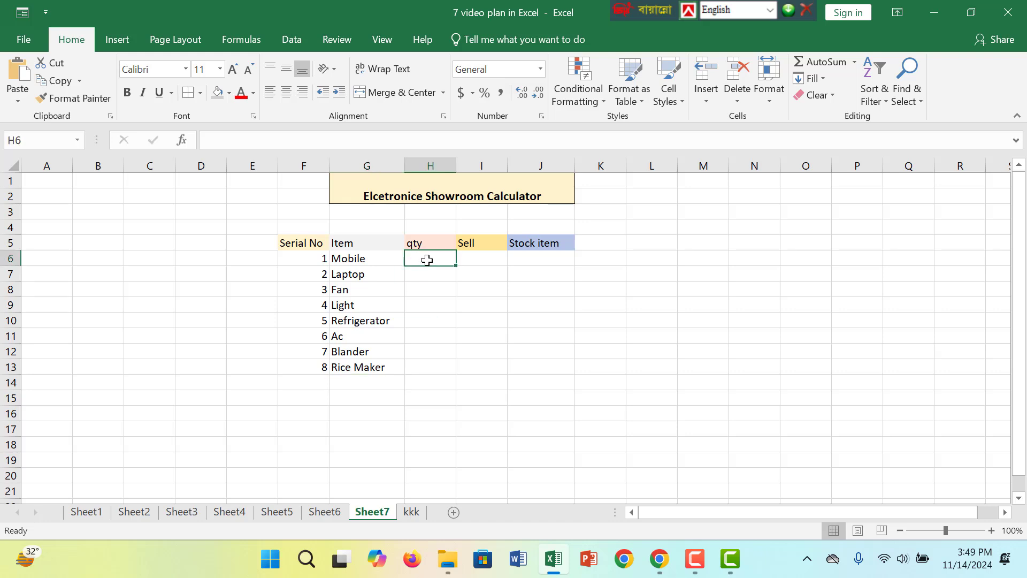
text(200)
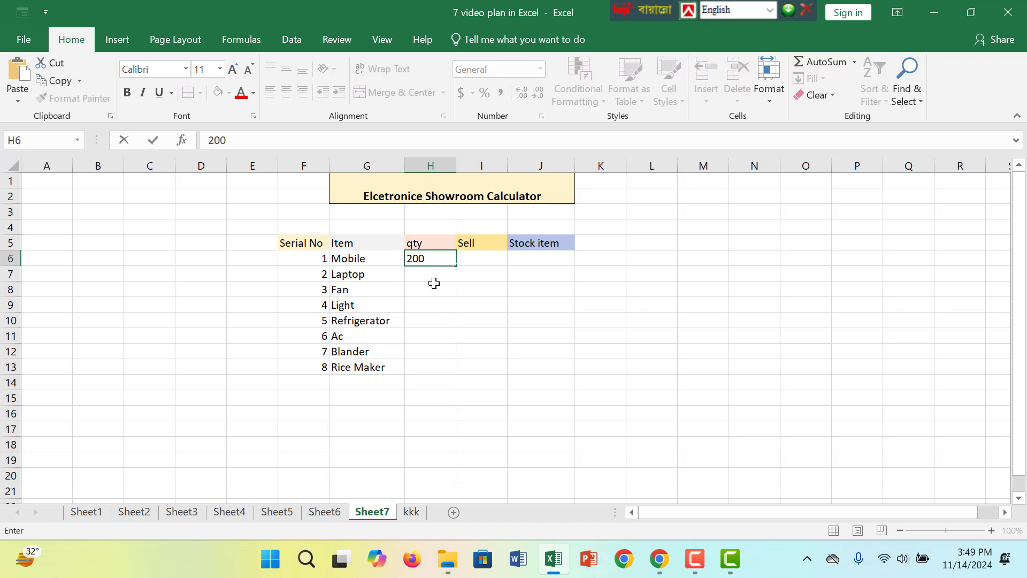
click(444, 273)
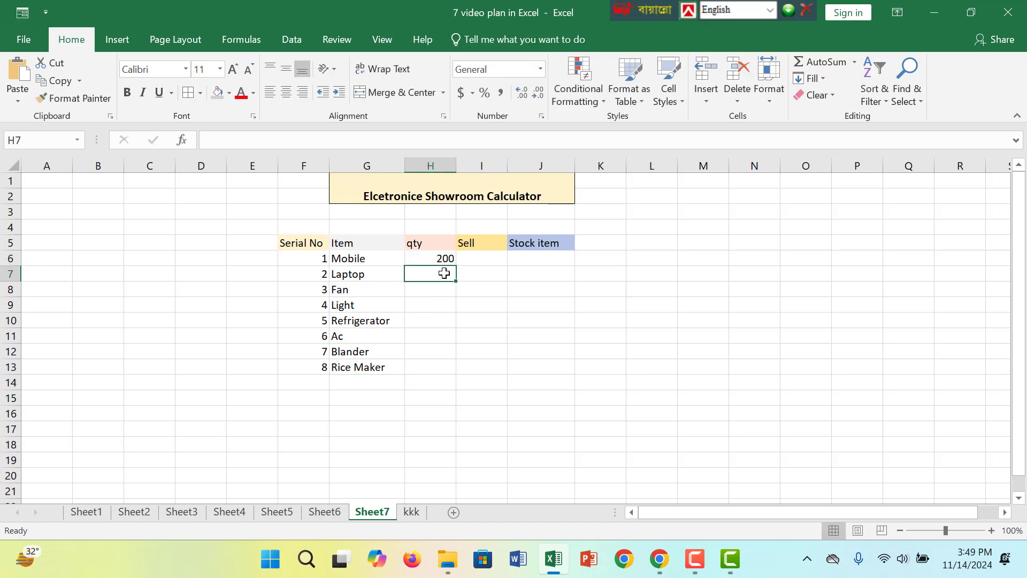
text(250)
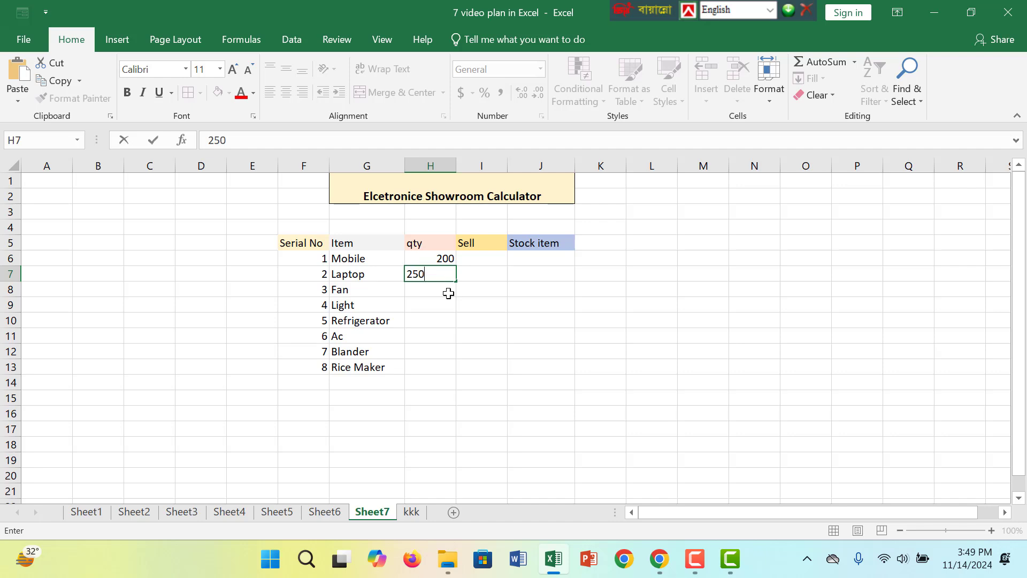
click(448, 294)
text(12)
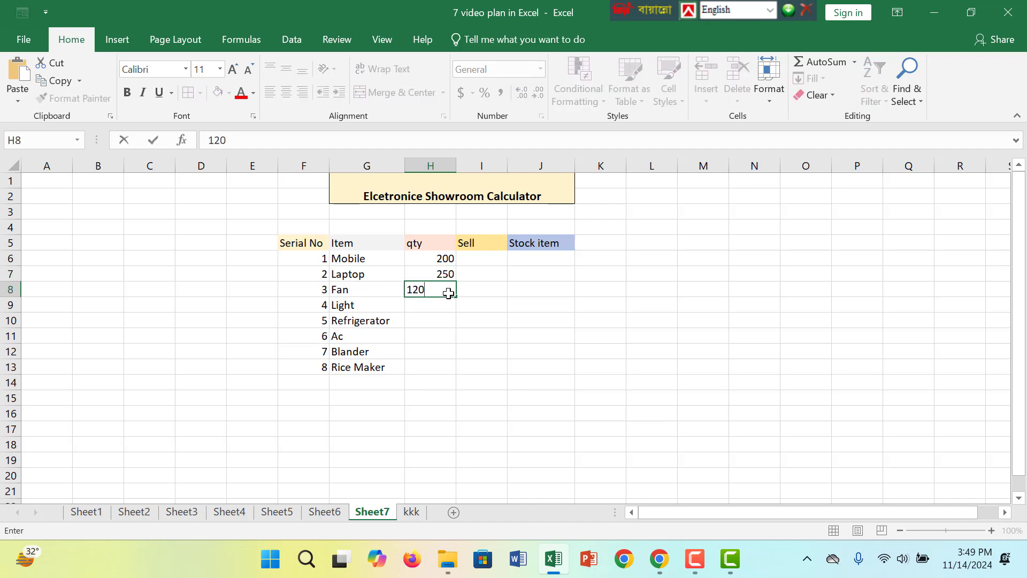
text(0)
click(409, 304)
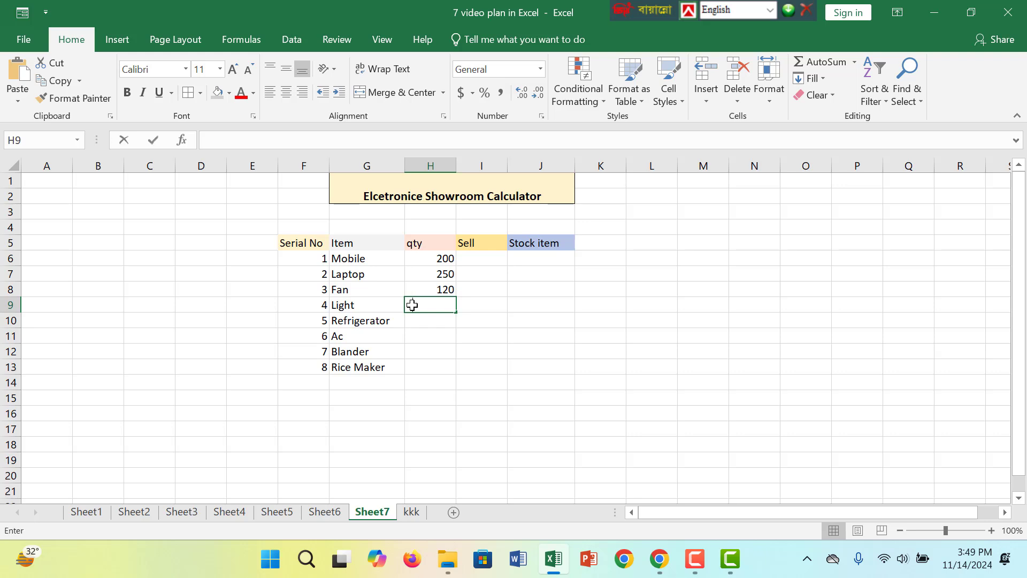
text(400)
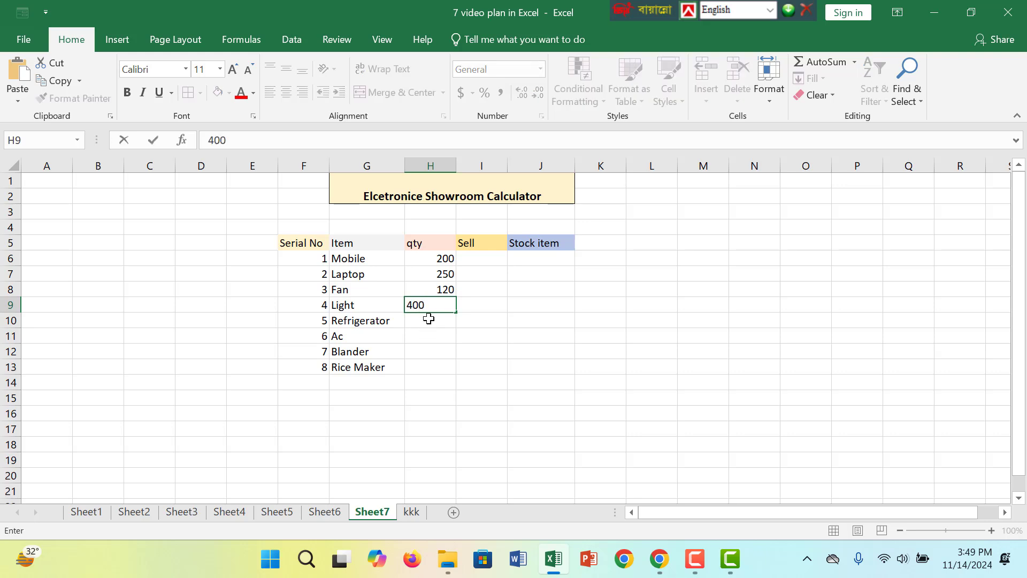
- Enter the qty values 230 for Refrigerator, 60 for Ac, 70 for Blander and 69 for Rice Maker
click(429, 319)
text(230)
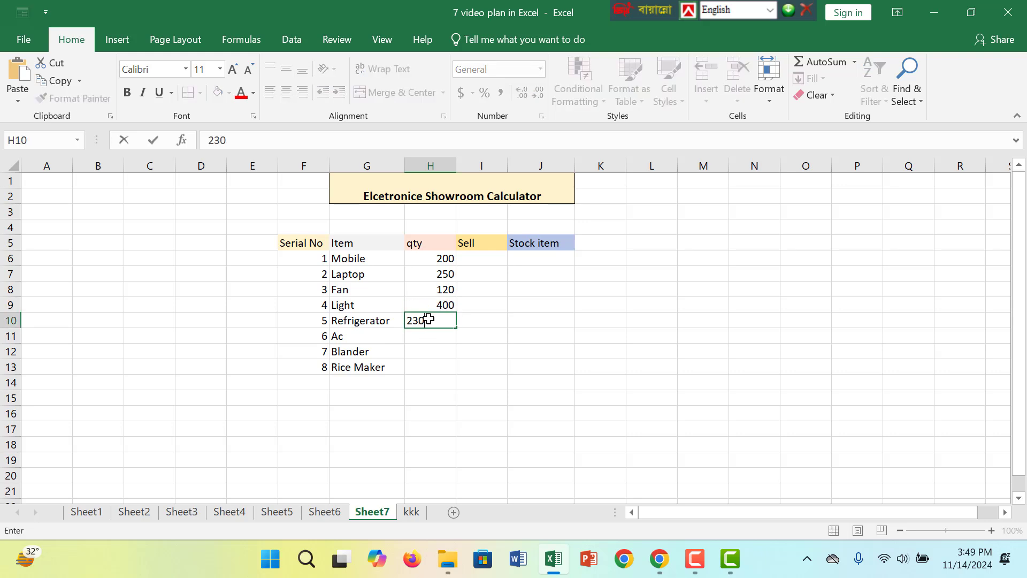
click(428, 337)
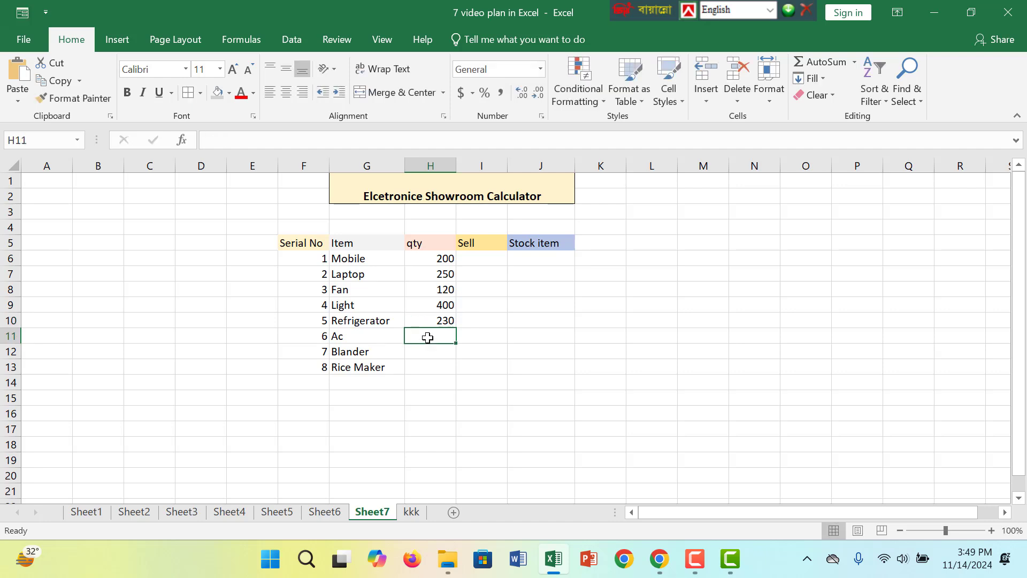
text(60)
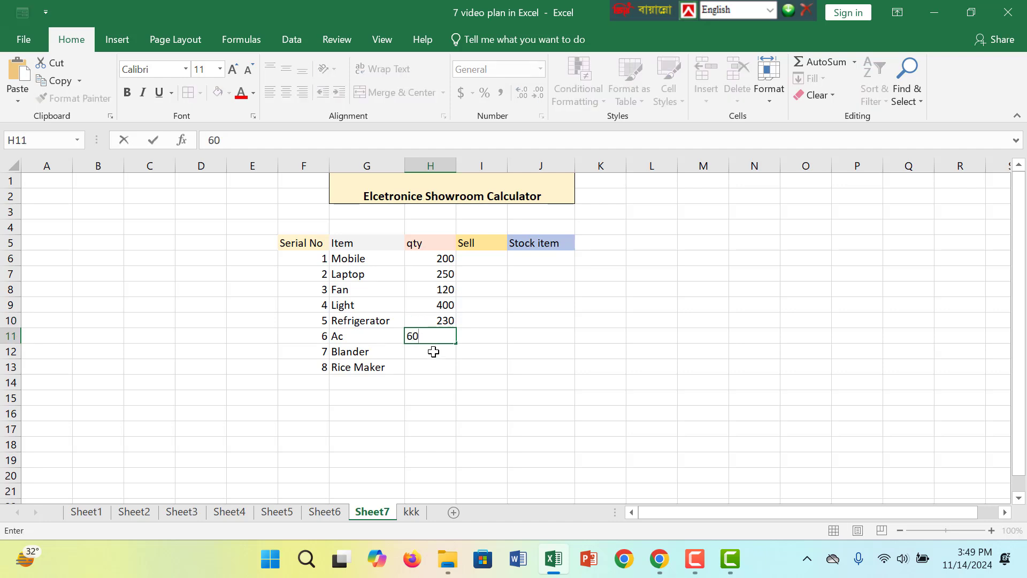
click(433, 351)
text(70)
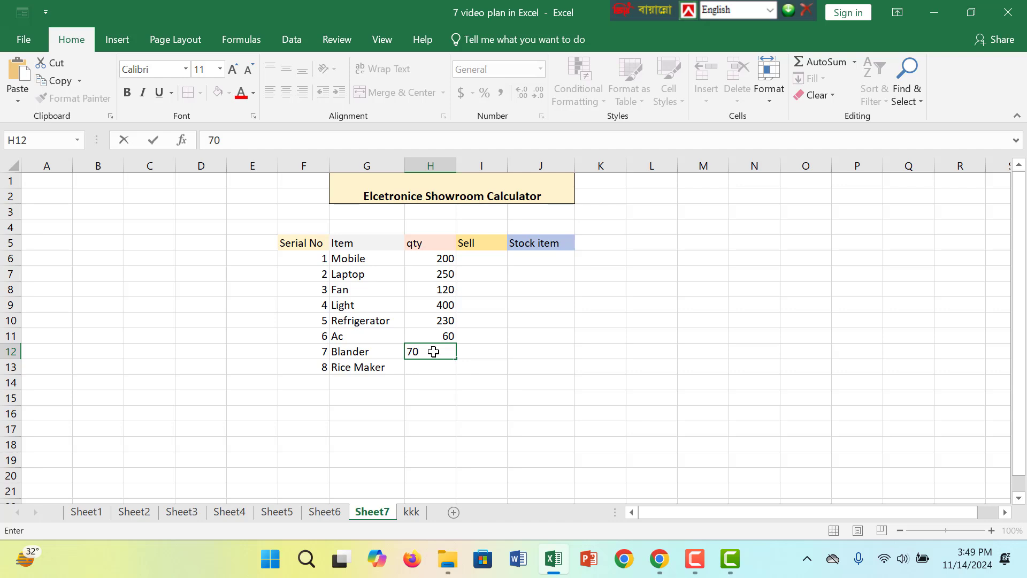
click(431, 371)
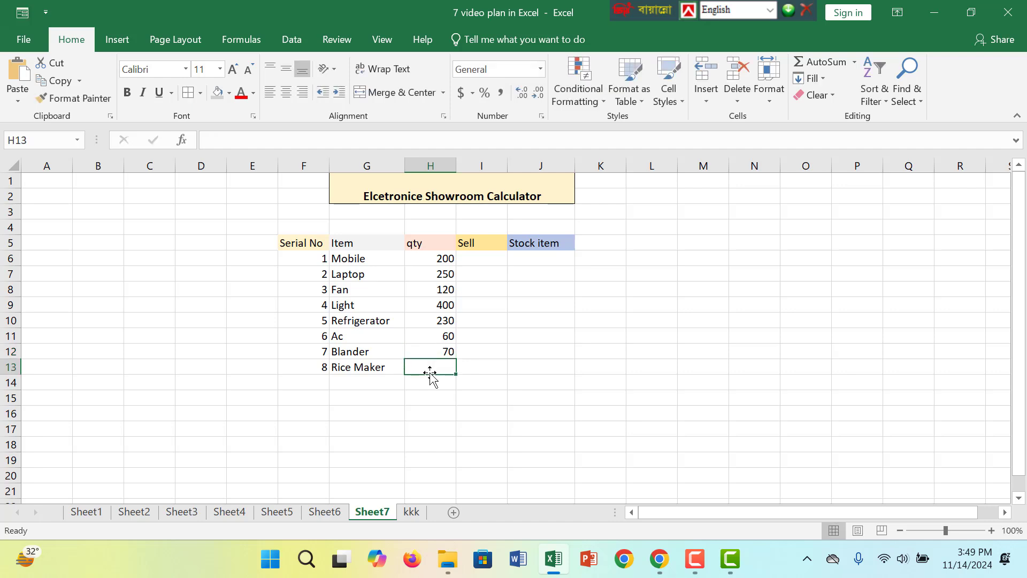
text(69)
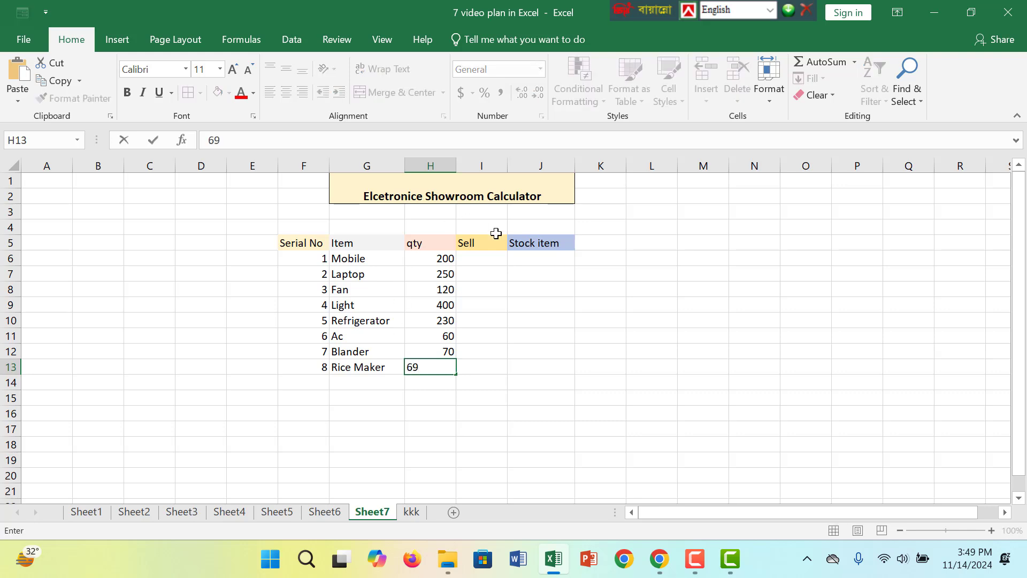
- Enter the Sell values 25 for Mobile, 26 for Laptop, 45 for Fan and 78 for Light
click(479, 261)
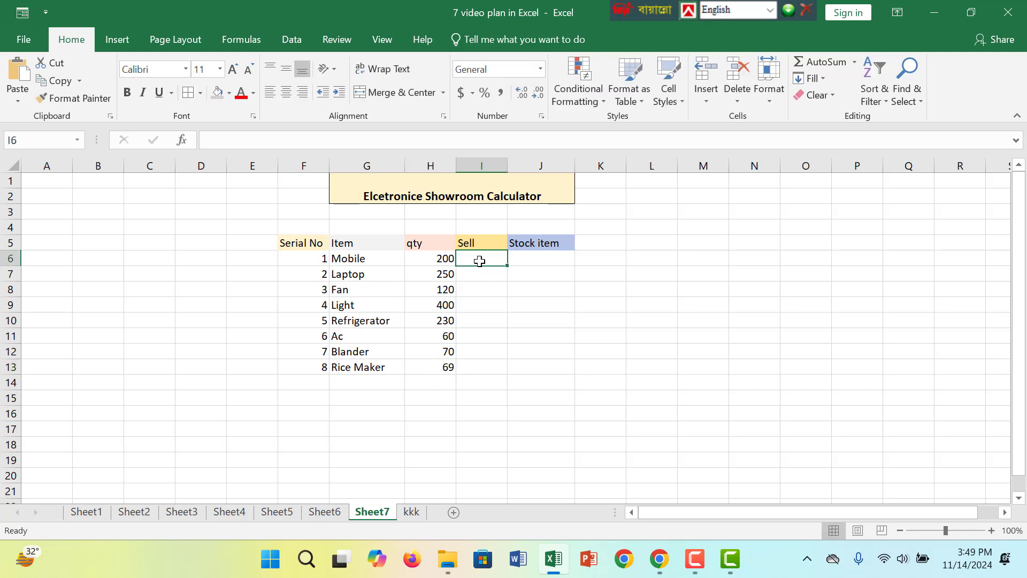
text(25)
click(474, 275)
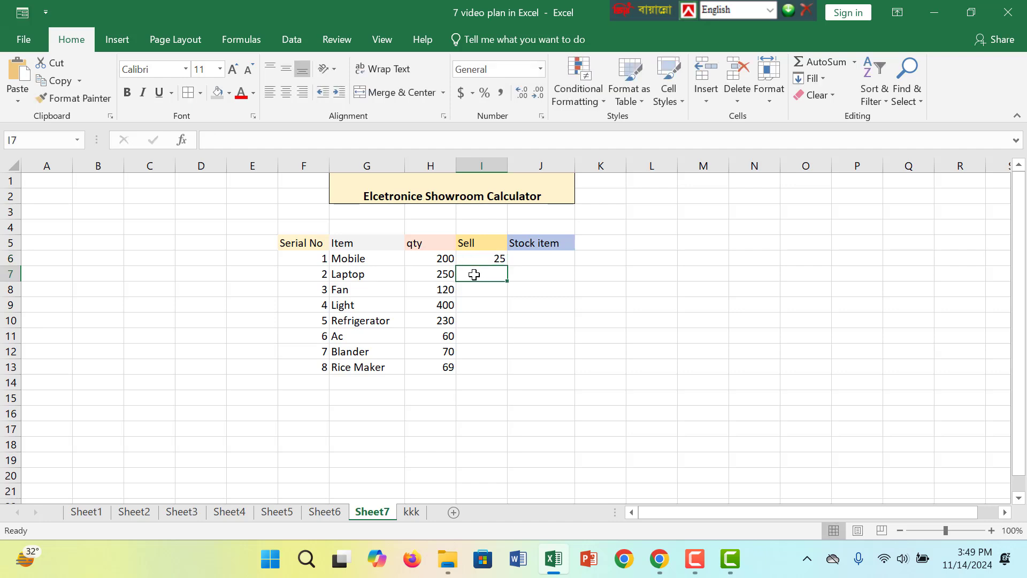
text(26)
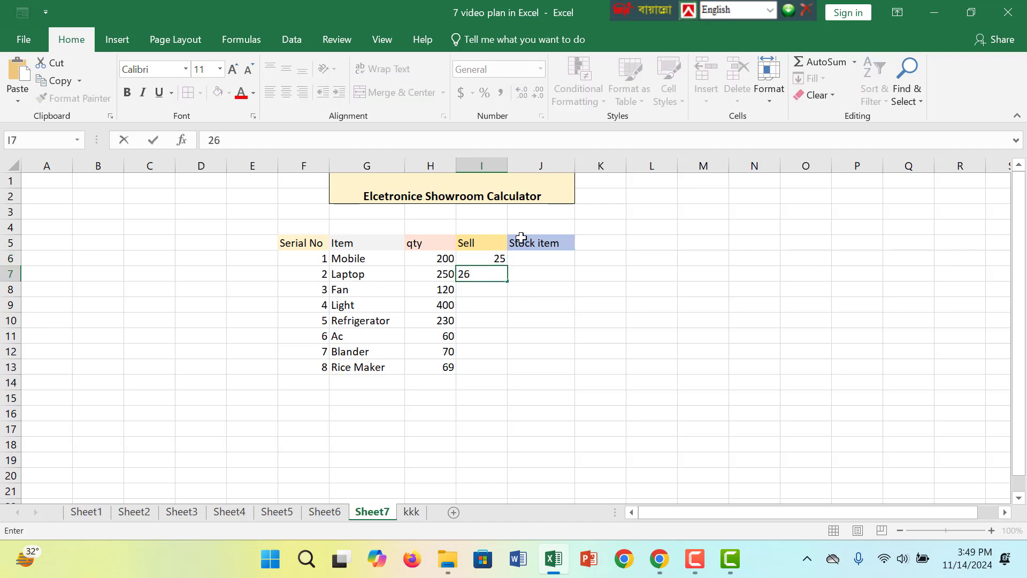
key(ctrl+Return)
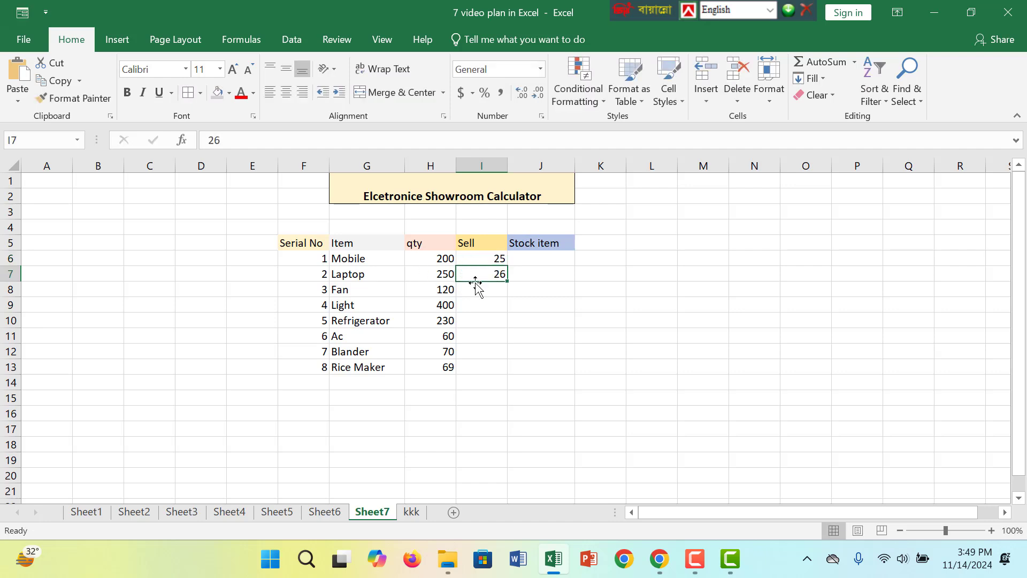
click(475, 290)
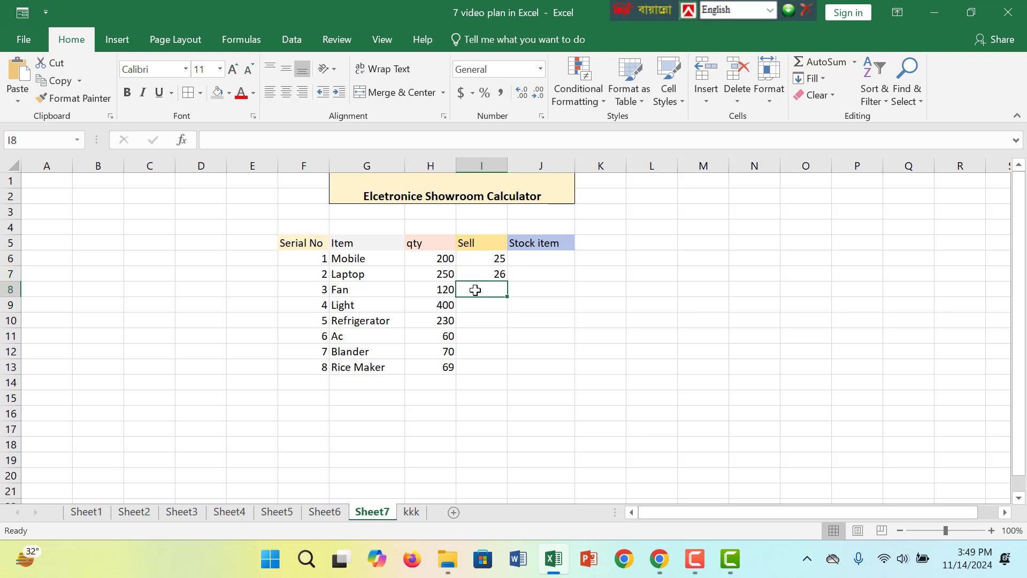
text(45)
click(487, 308)
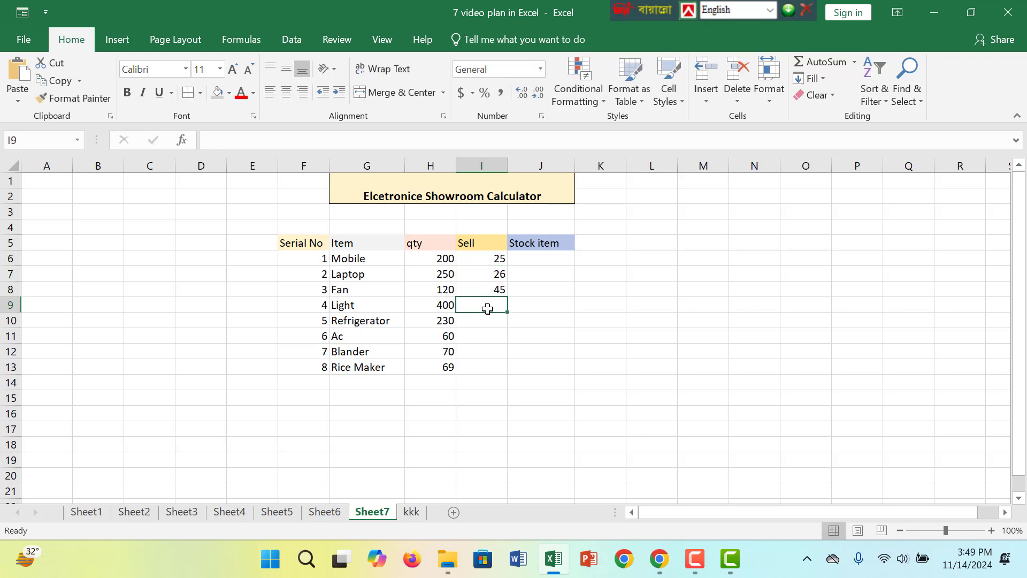
text(78)
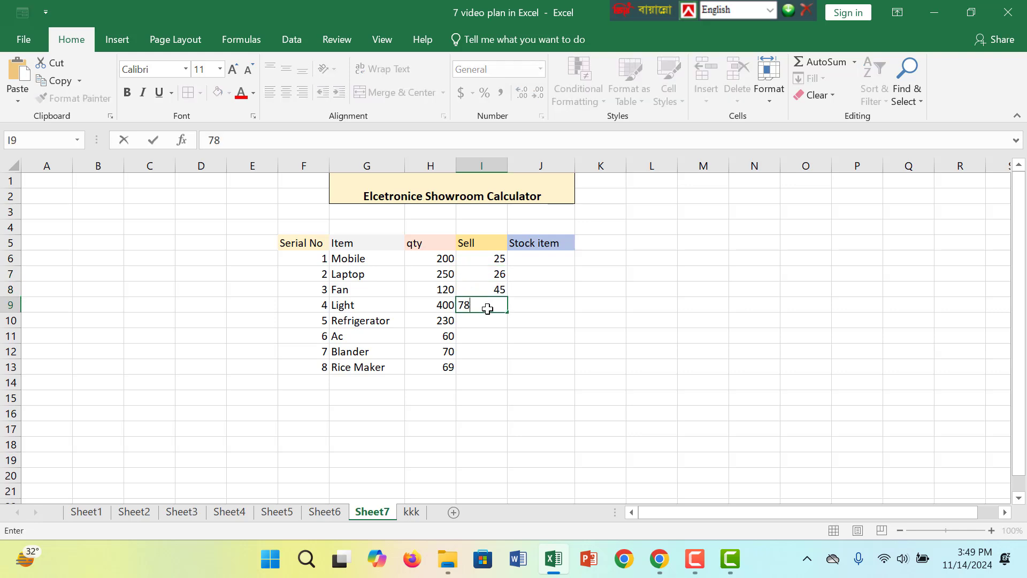
- Enter the Sell values 60 for Refrigerator, 20 for Ac, 20 for Blander and 29 for Rice Maker
click(469, 321)
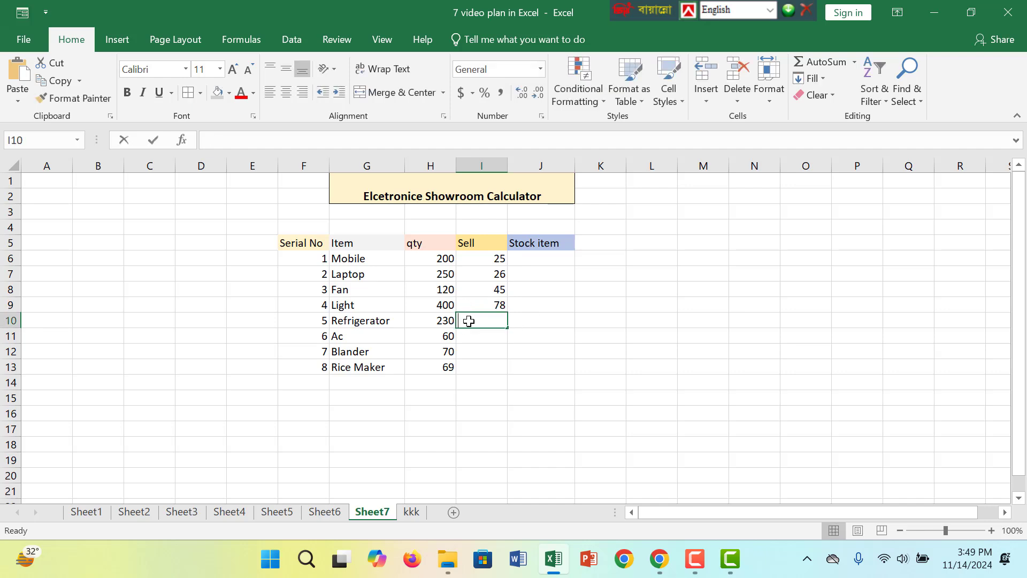
text(60)
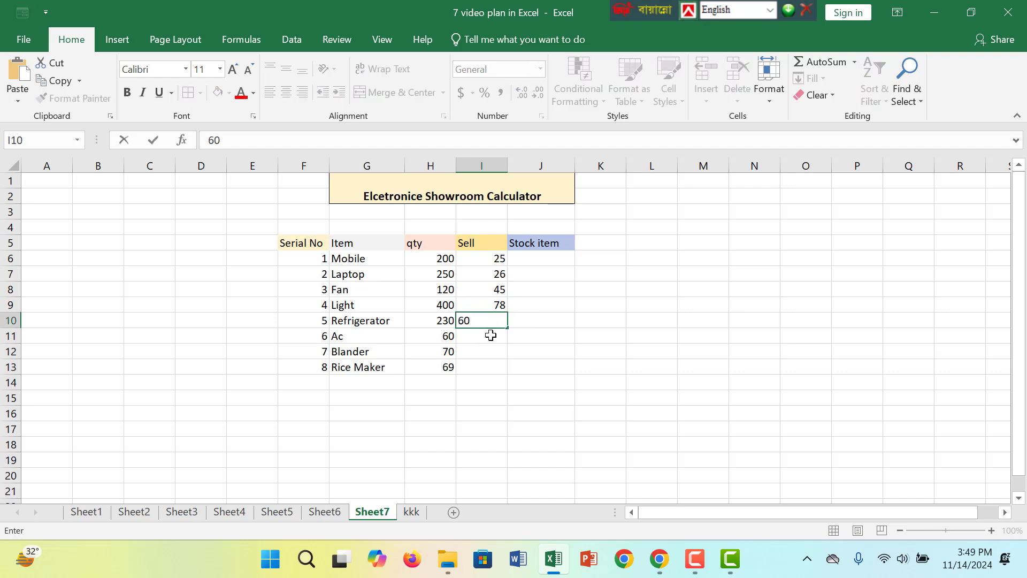
click(490, 334)
text(20)
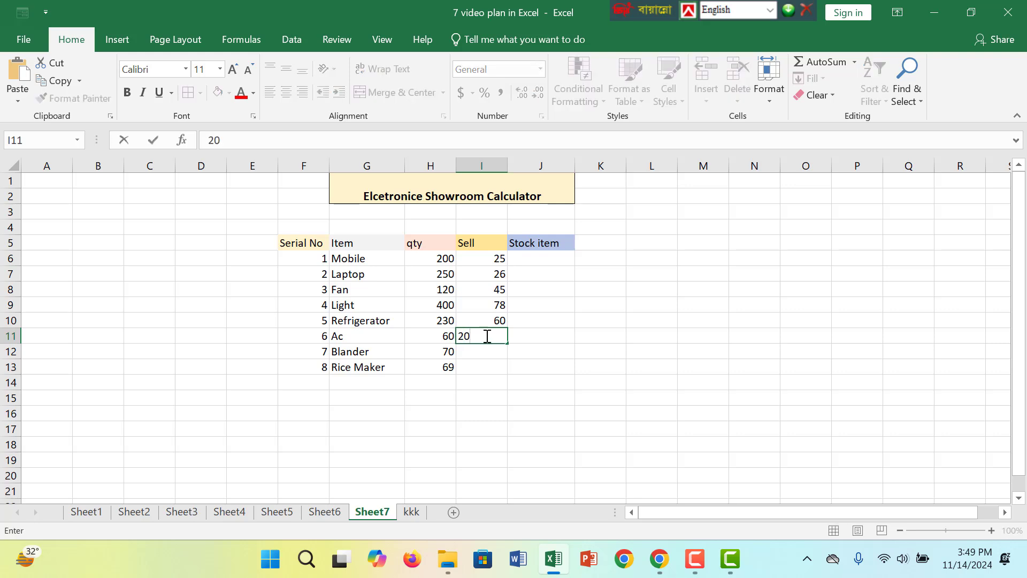
click(497, 358)
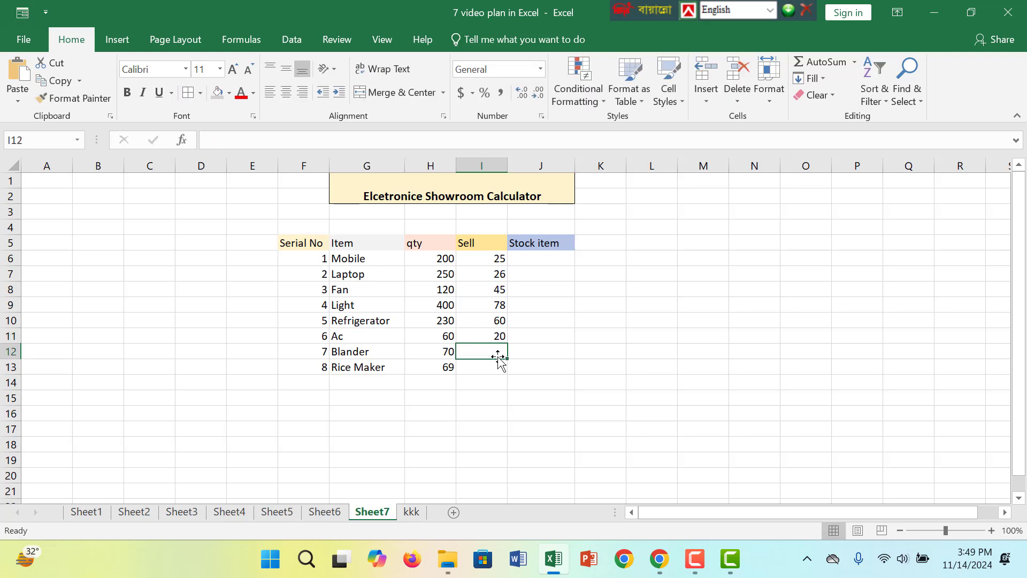
text(20)
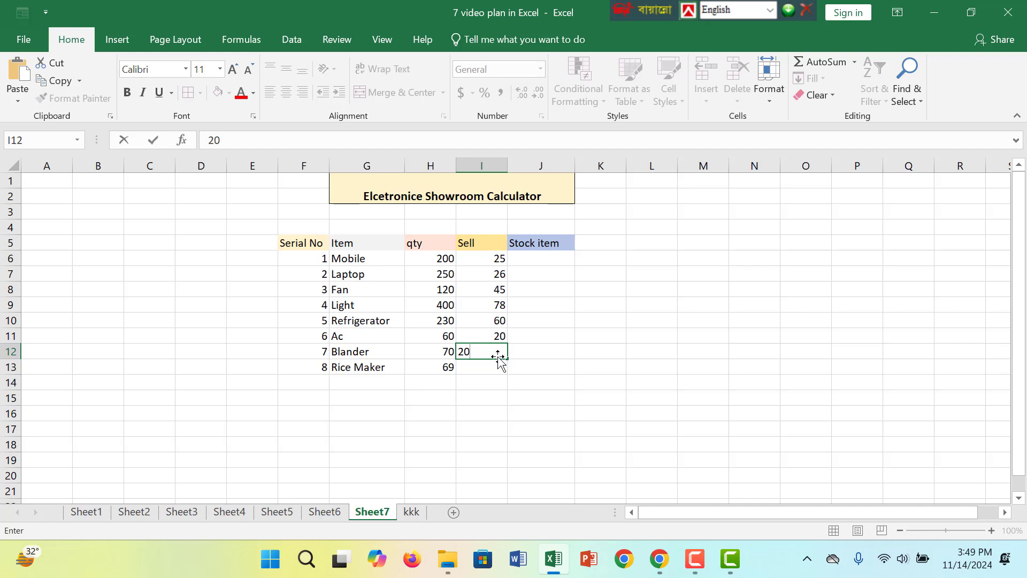
click(466, 372)
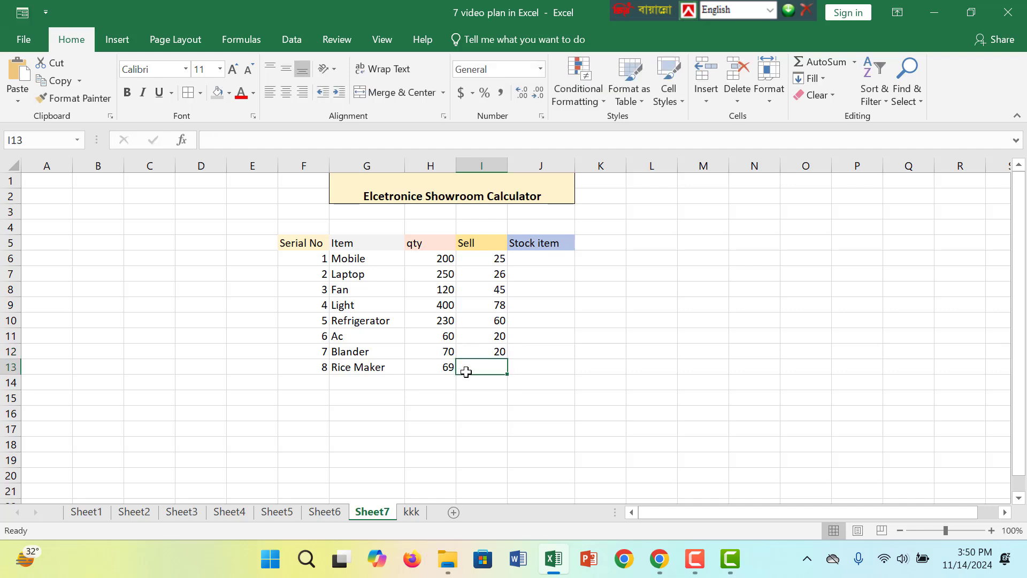
text(29)
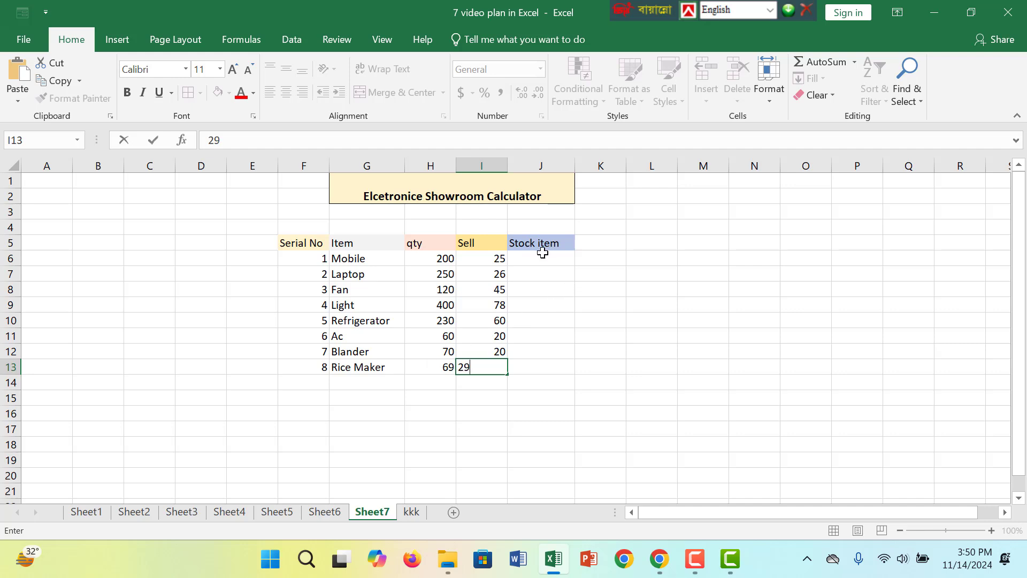
- Calculate the Mobile stock item in J6 with the formula =H6-I6
click(543, 258)
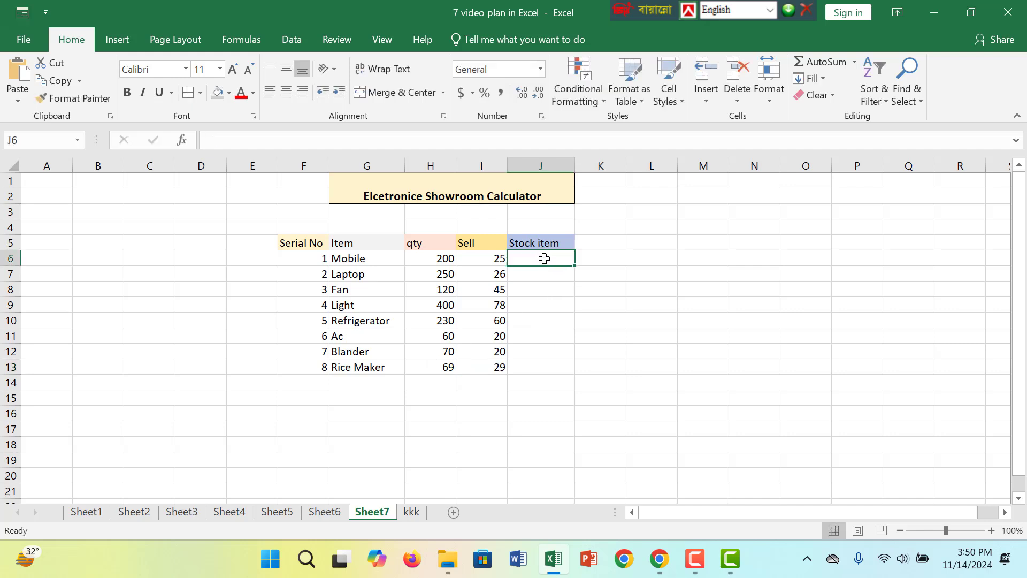
text(=)
click(444, 259)
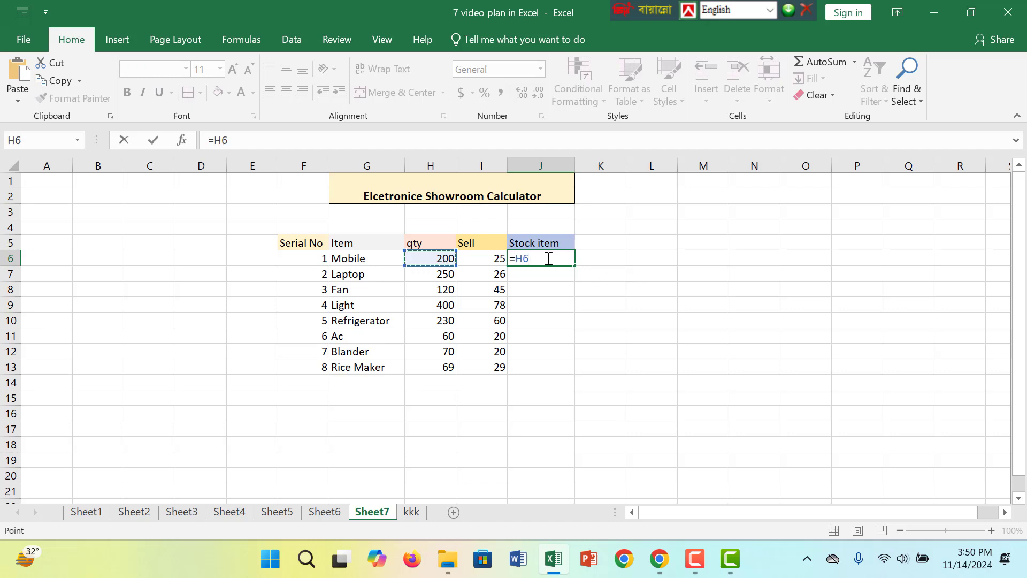
text(-)
click(492, 258)
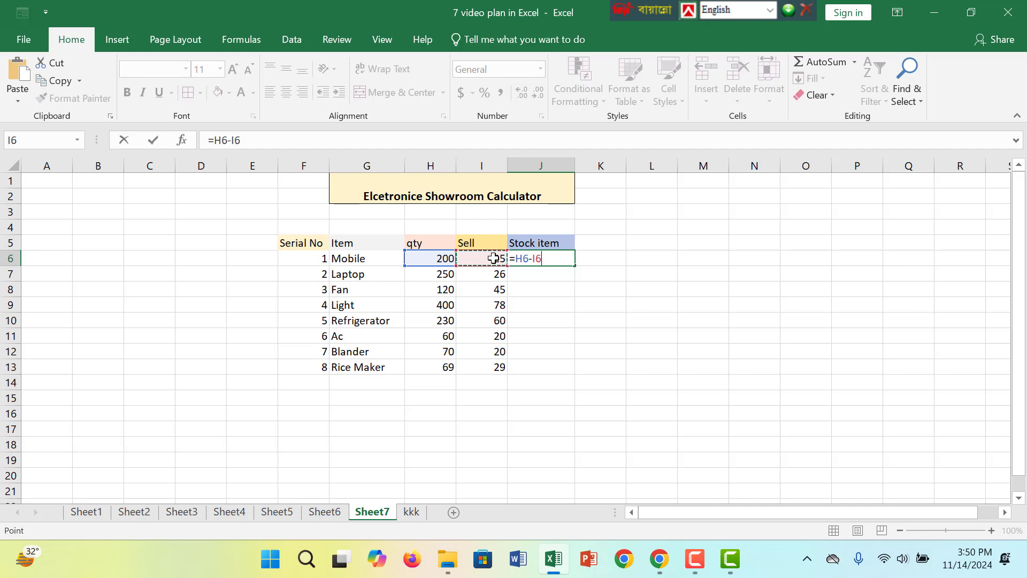
key(Return)
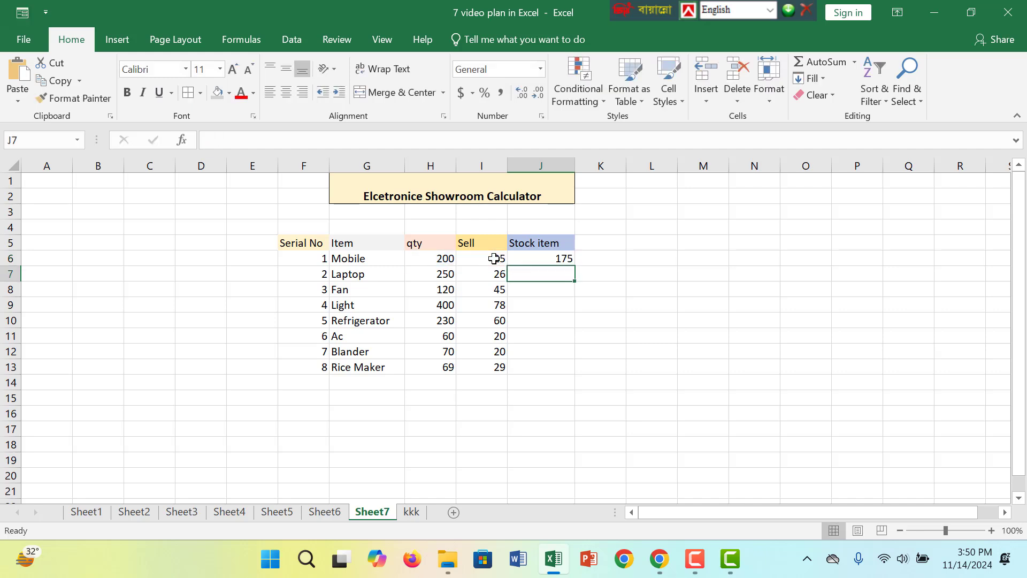
- Fill the stock formula from J6 down to J13 and make the Stock item values bold and underlined
click(531, 258)
drag(574, 266, 571, 379)
click(127, 92)
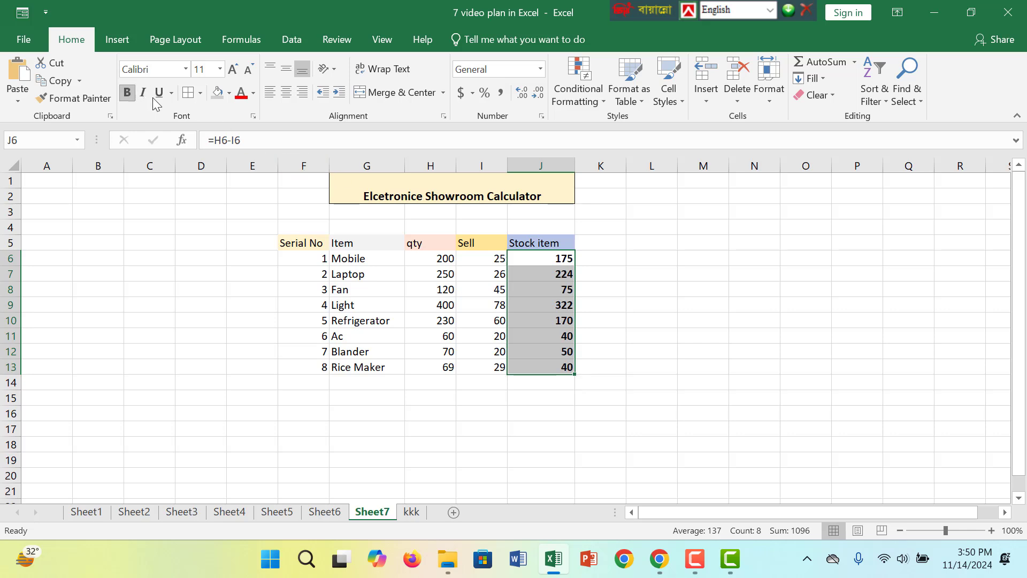
click(159, 92)
click(621, 336)
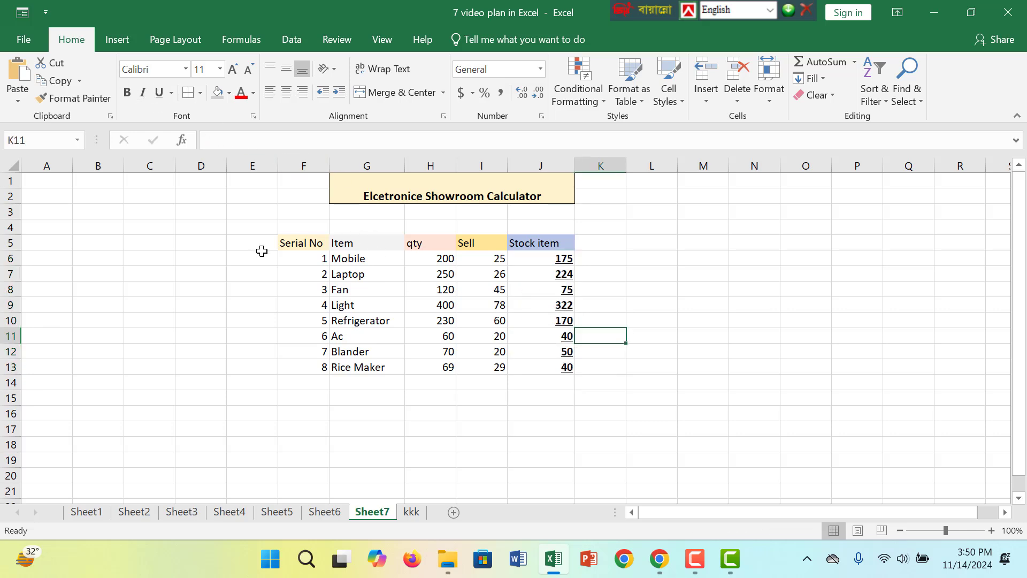
- Apply all borders to the stock table F5:J13
drag(305, 245, 538, 384)
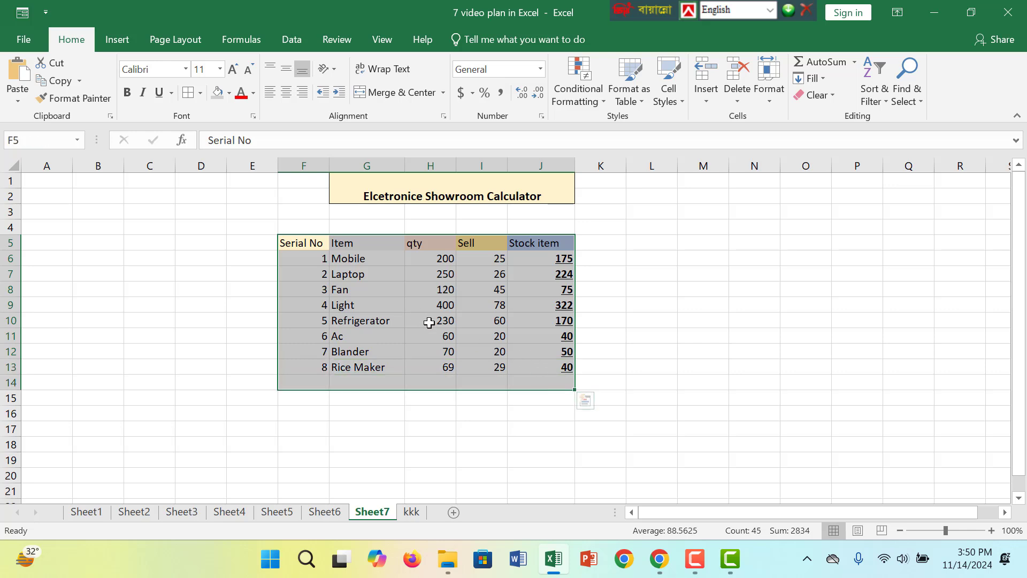
click(299, 239)
drag(300, 241, 531, 364)
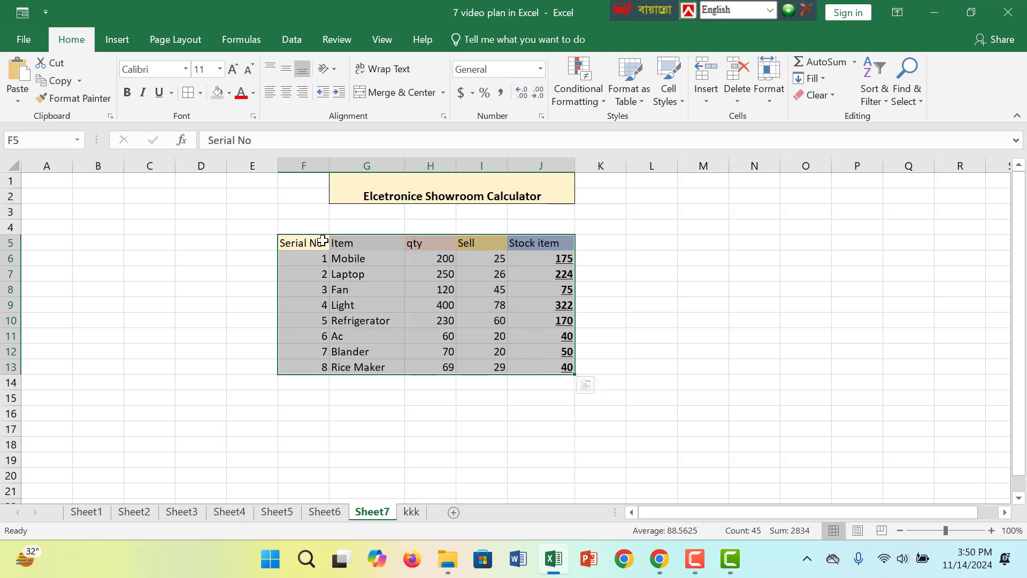
click(188, 92)
drag(373, 332, 372, 321)
- Fill the Serial No header in F5 with light orange and the Item header in G5 with light gray
click(311, 241)
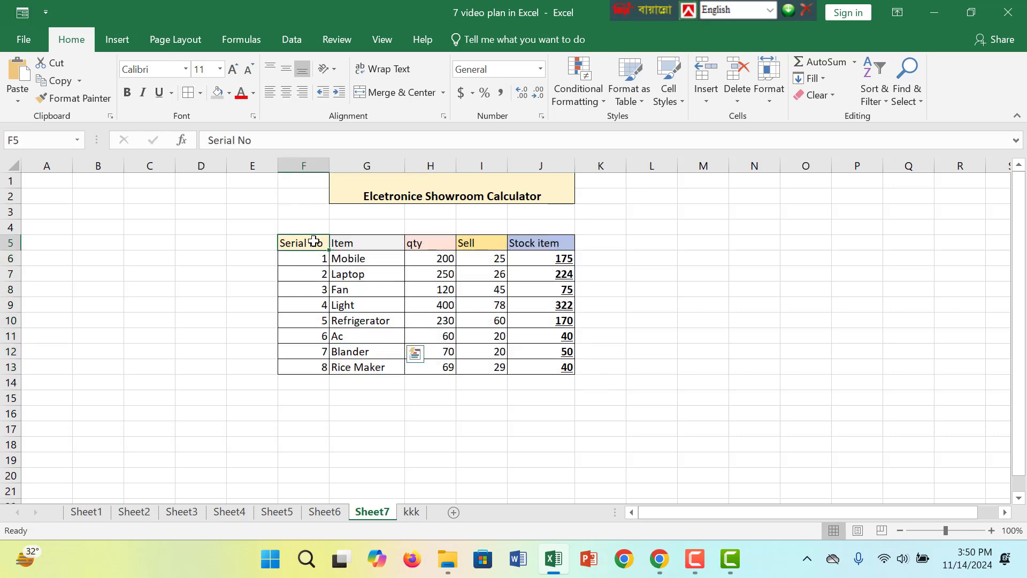
click(229, 93)
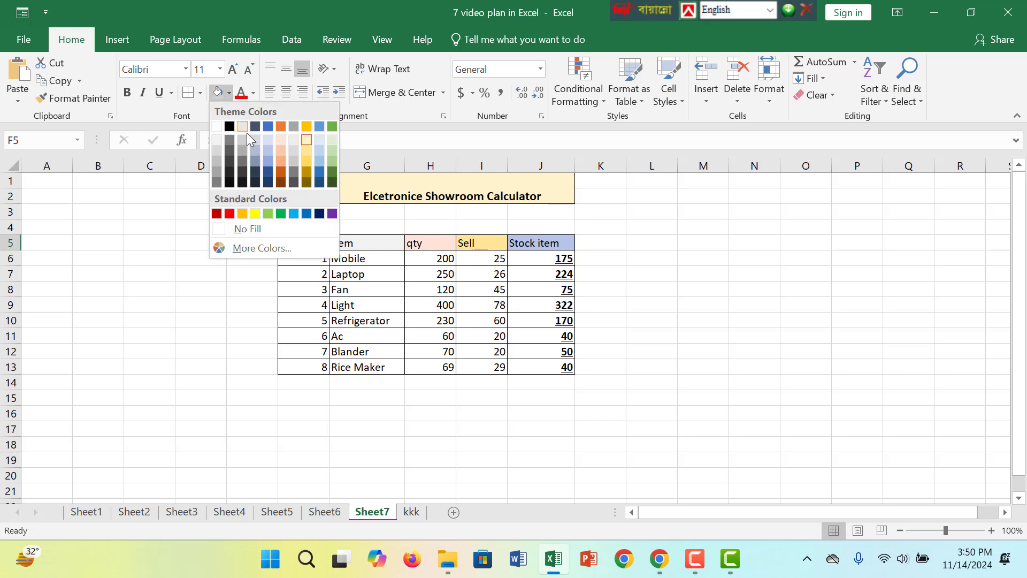
click(281, 158)
click(372, 242)
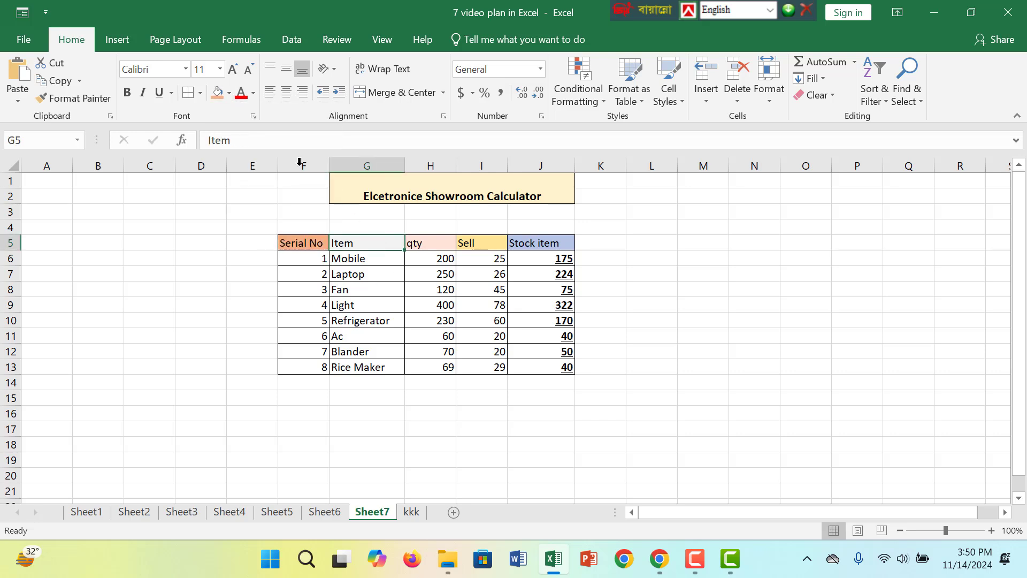
click(229, 93)
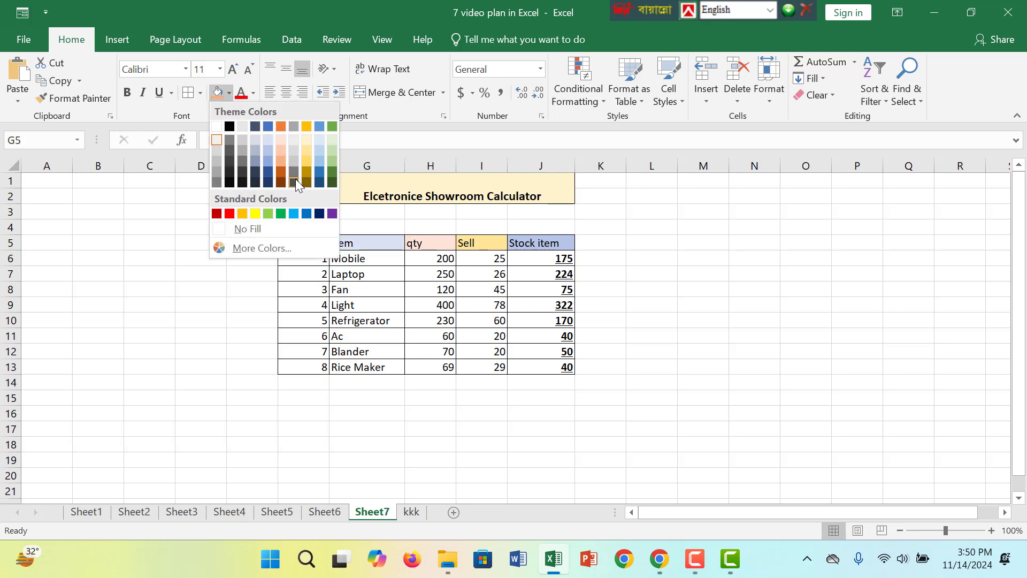
click(293, 151)
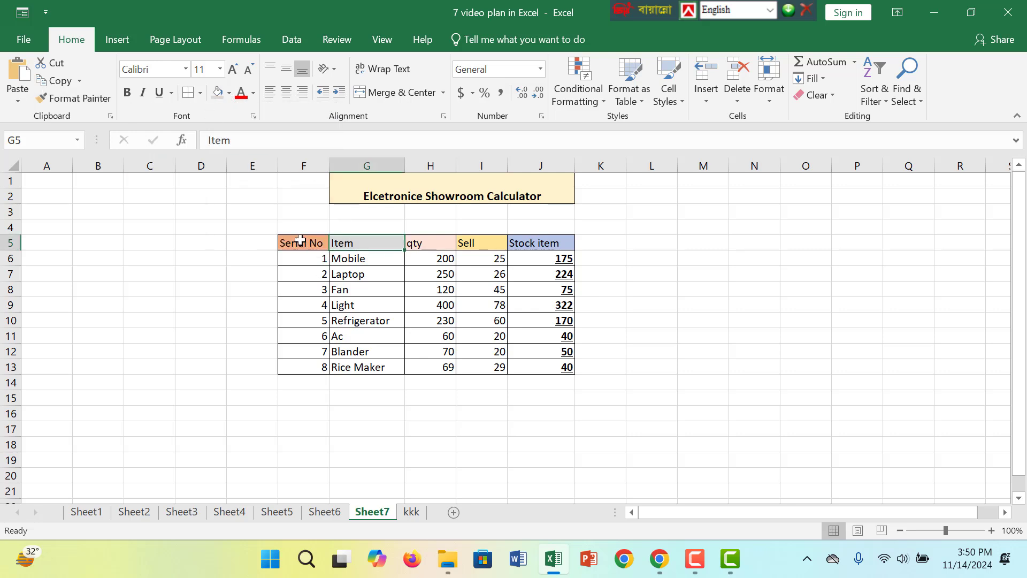
- Make the stock table's header row F5:J5 bold
drag(301, 241, 523, 245)
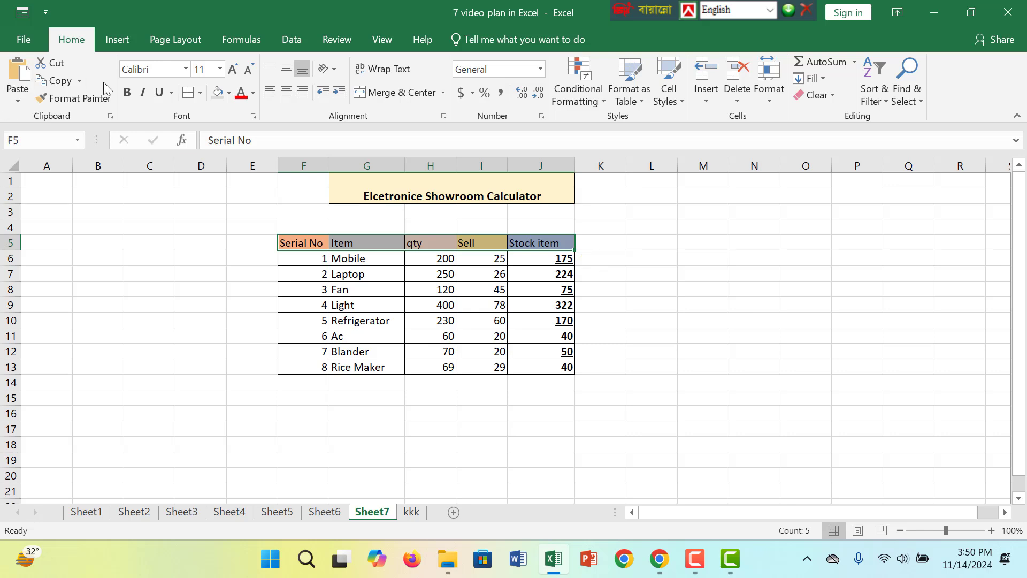
click(126, 92)
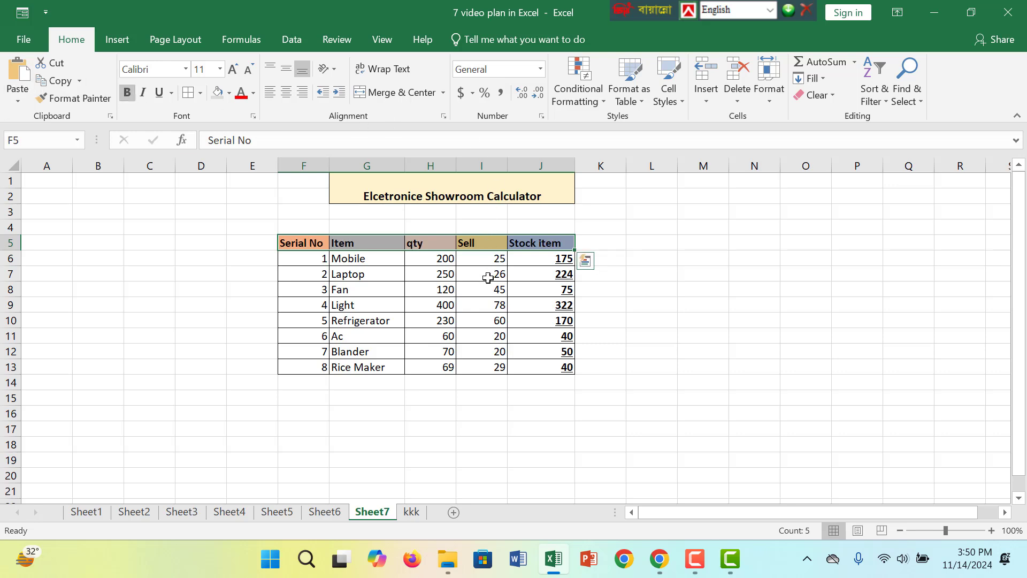
click(485, 303)
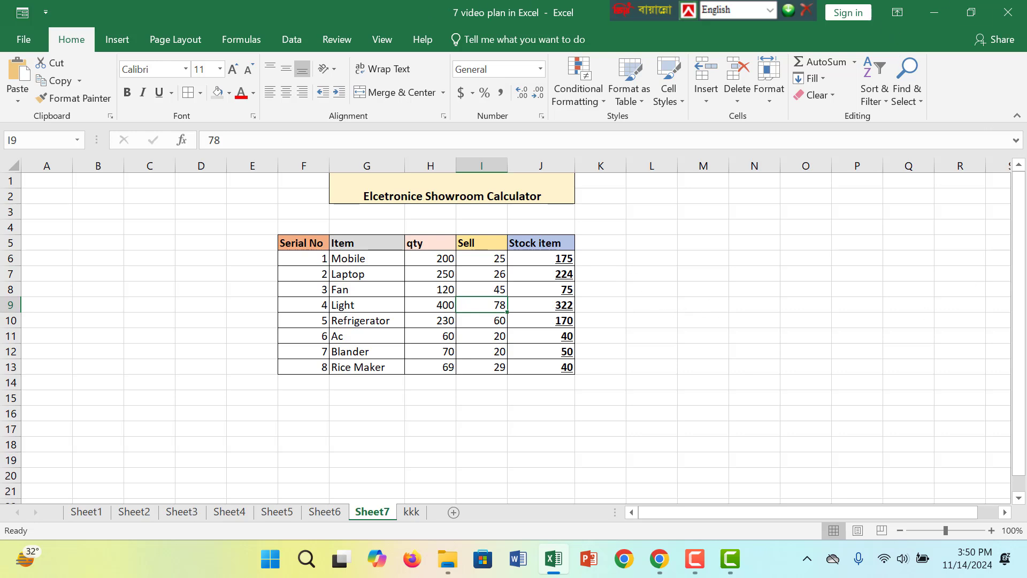
- Apply all borders to H6:K15, from Production Item to Yearly Production, in the Garments Operating Calculator on Sheet6
click(398, 351)
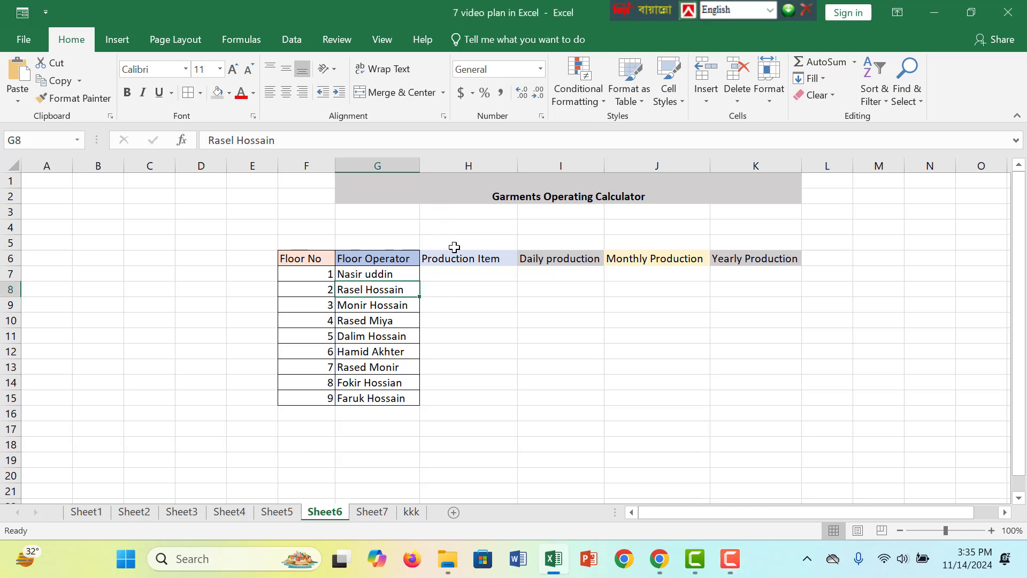
drag(456, 257, 749, 394)
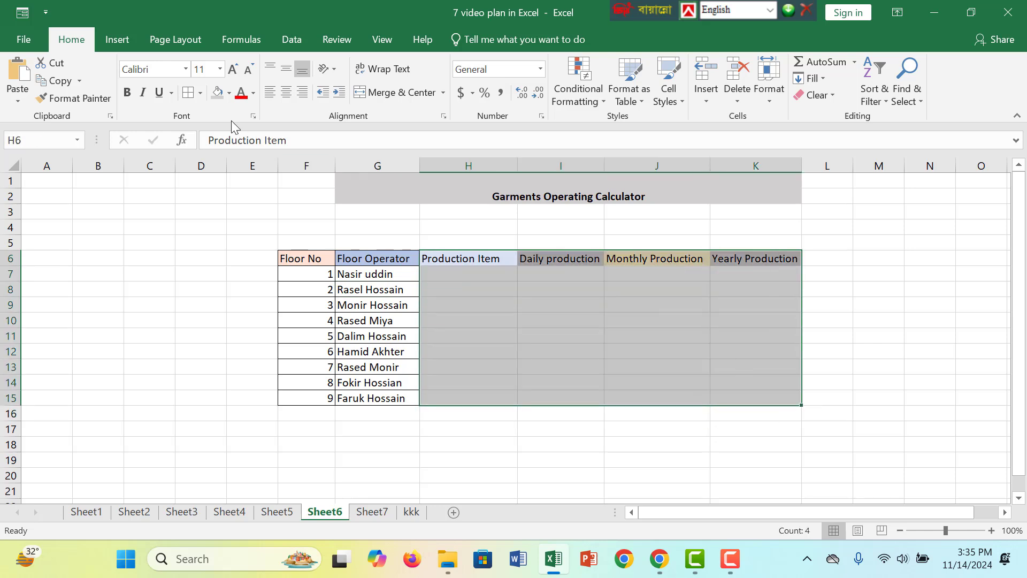
click(188, 92)
- Enter Shirt as the first production item in H7
click(470, 280)
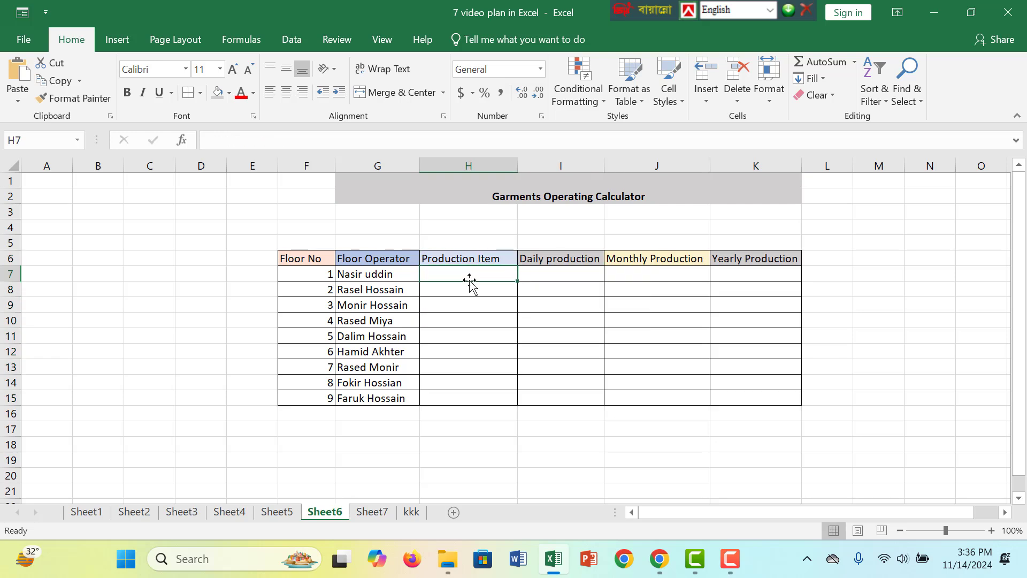
text(Sh)
text(irt)
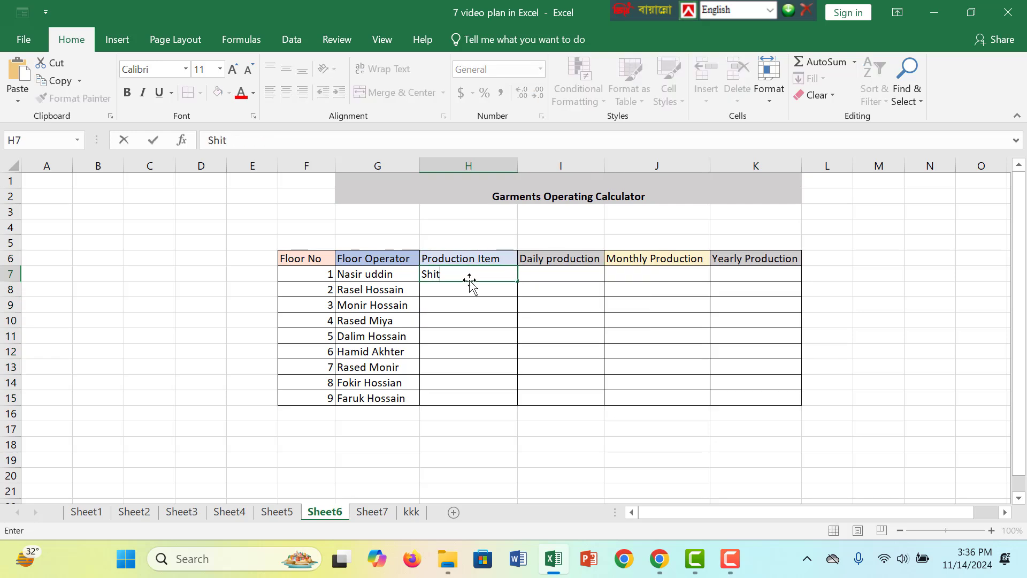
key(BackSpace)
text(rt)
key(Return)
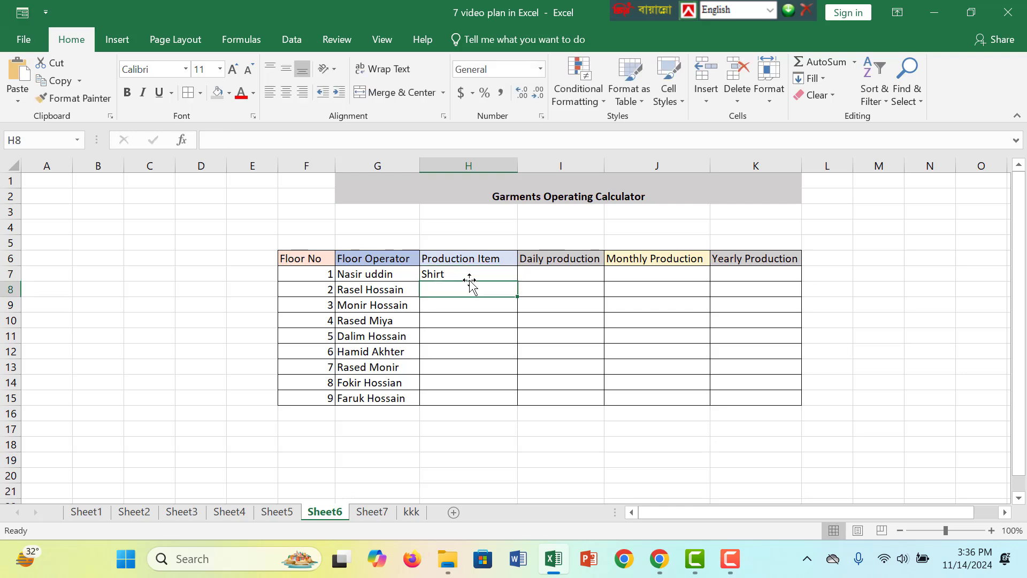
- Enter T-shirt, Pent and Jerssey as the production items in H8 to H10
text(T-shirt)
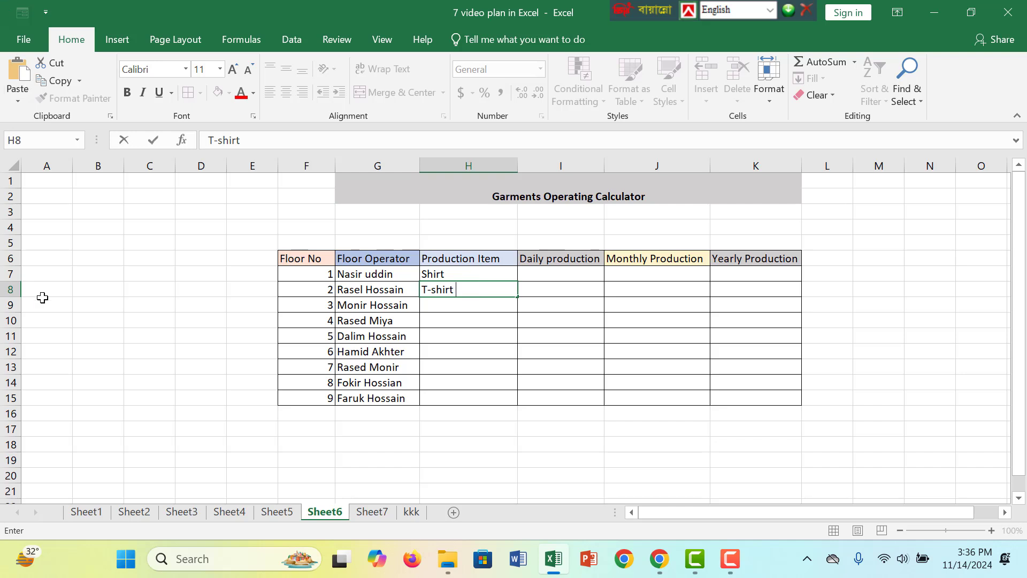
key(F9)
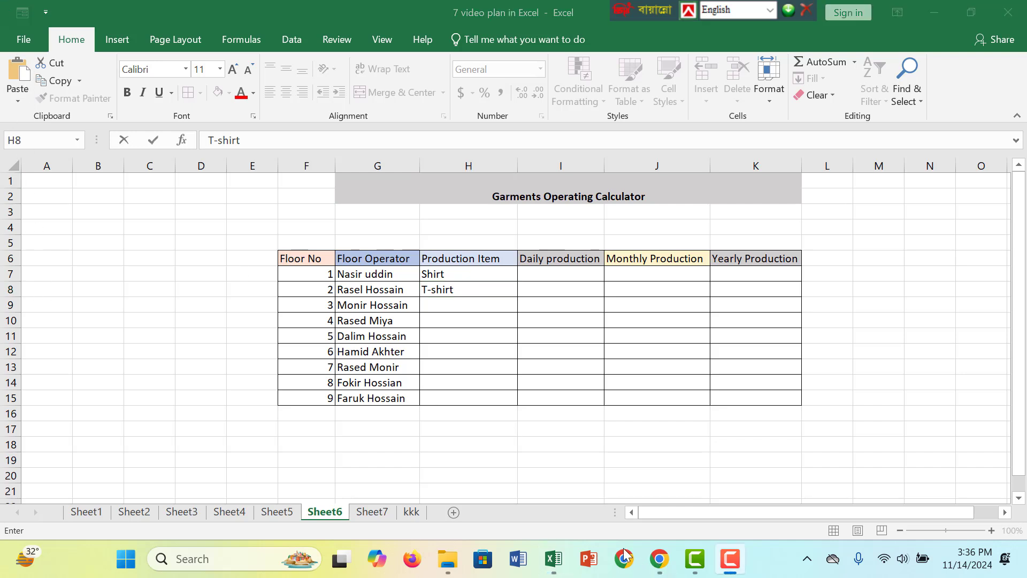
click(439, 303)
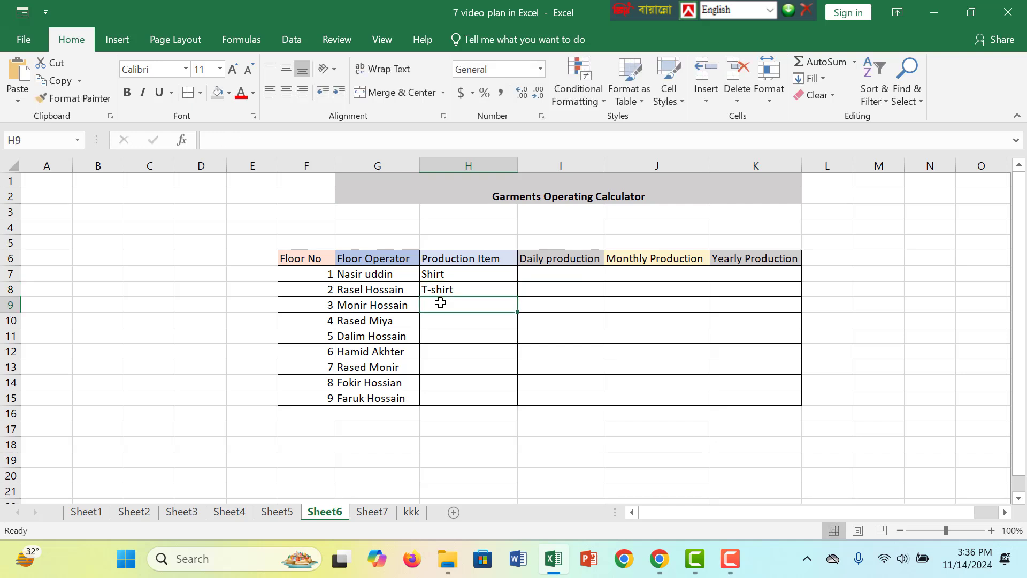
text(Pent)
key(Return)
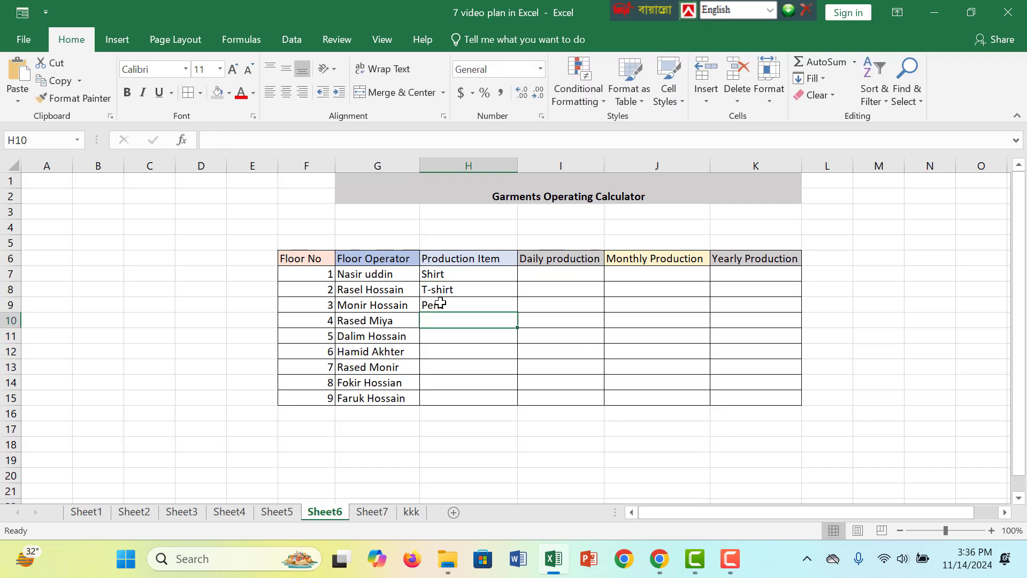
text(Jess)
key(BackSpace)
key(BackSpace)
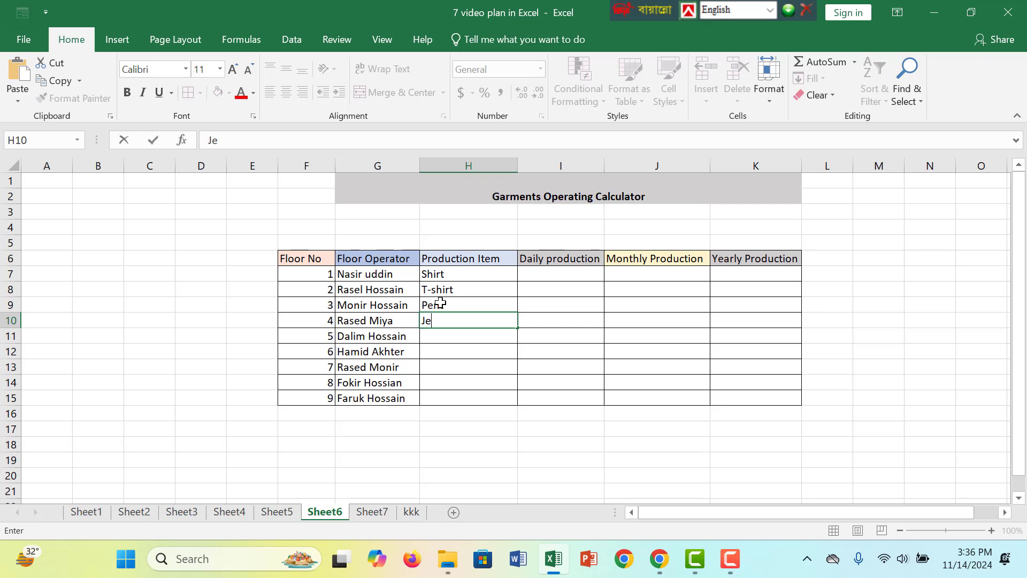
text(rssey)
key(Return)
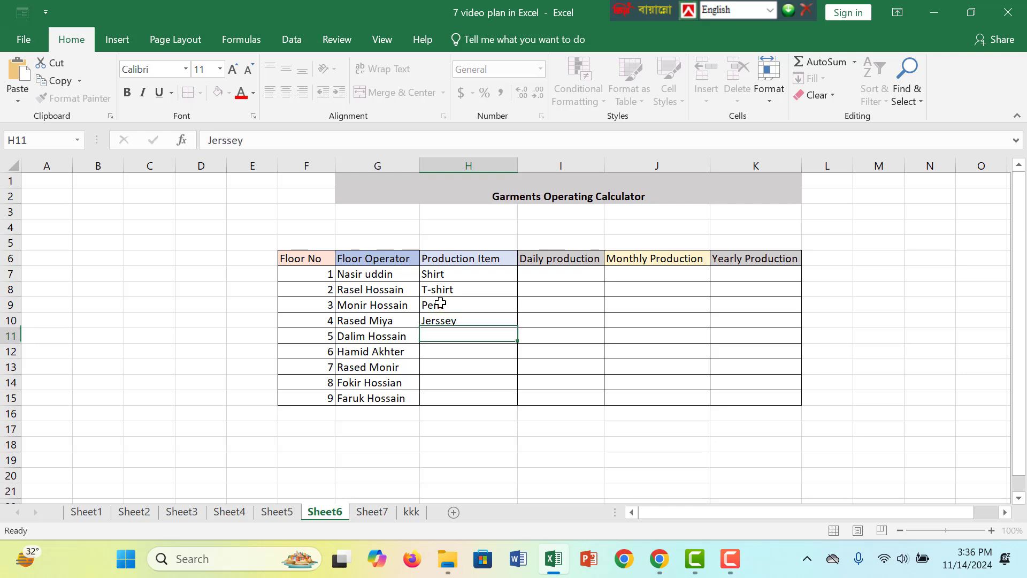
- Complete the Production Item column in H11 to H15 with Pent, Shirt, T-shirt, Jerssey and Pent
text(Pent)
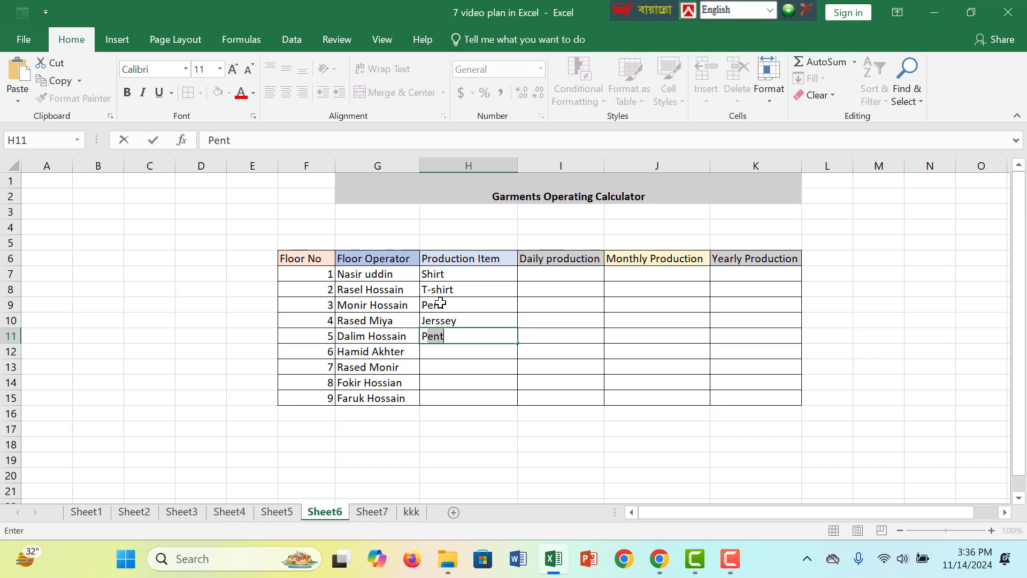
key(Return)
text(Shirt)
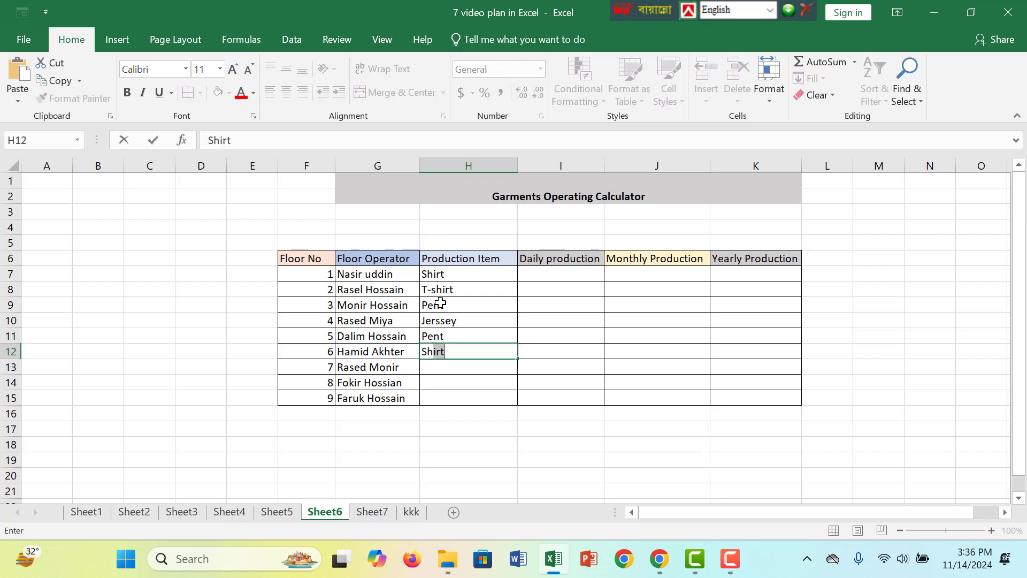
key(Return)
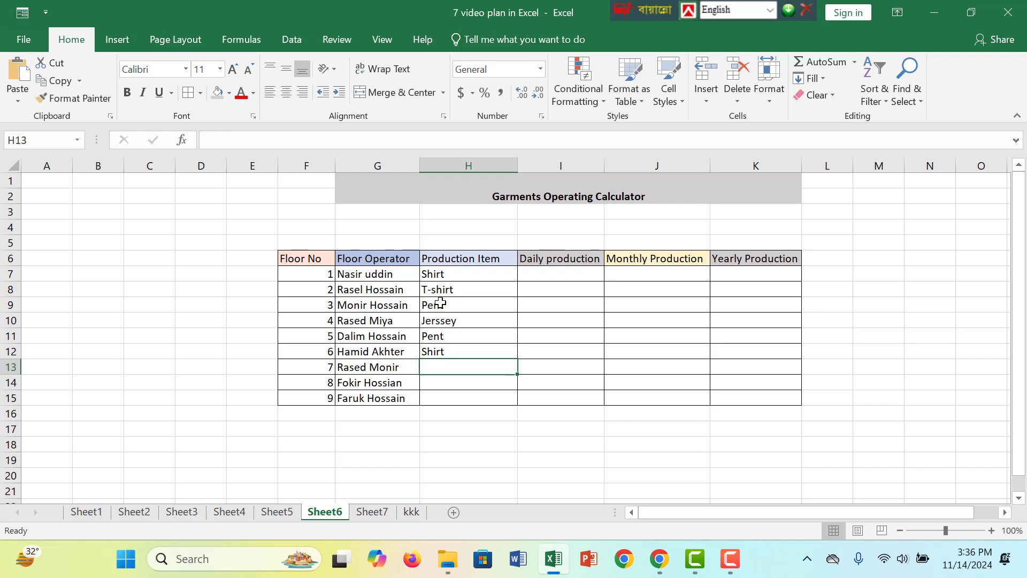
text(T)
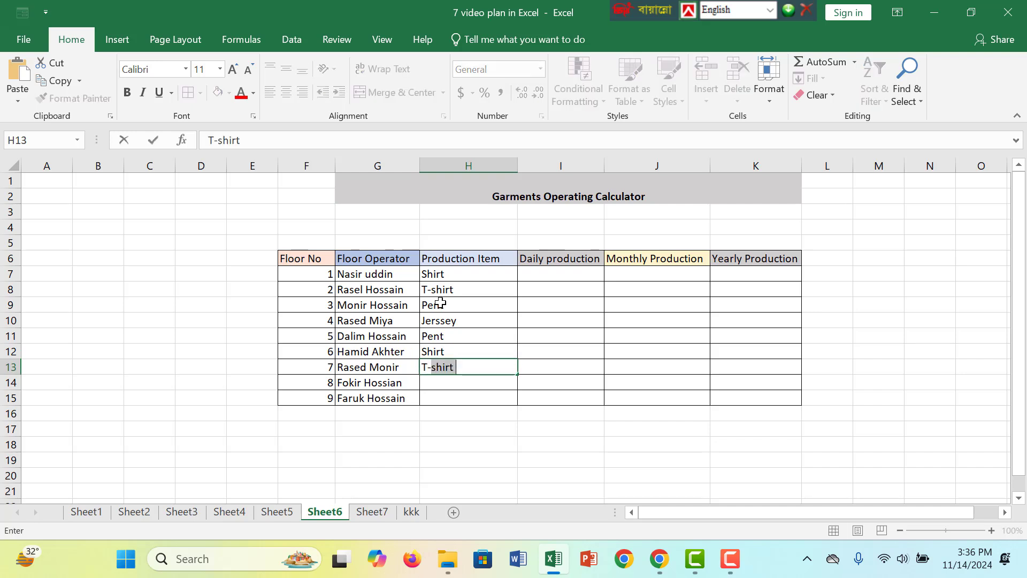
key(Return)
text(jerssey)
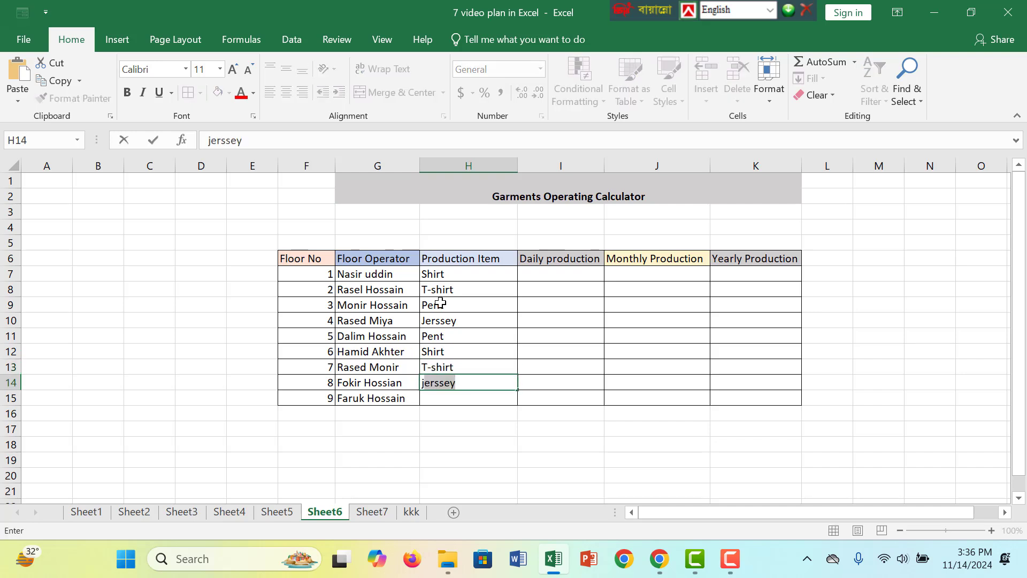
key(Return)
text(pent)
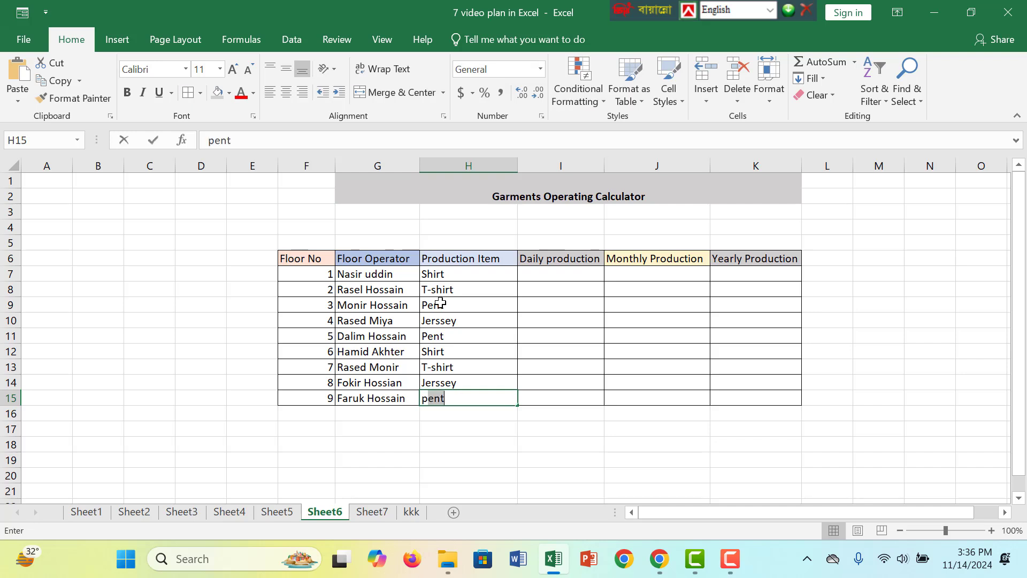
key(Return)
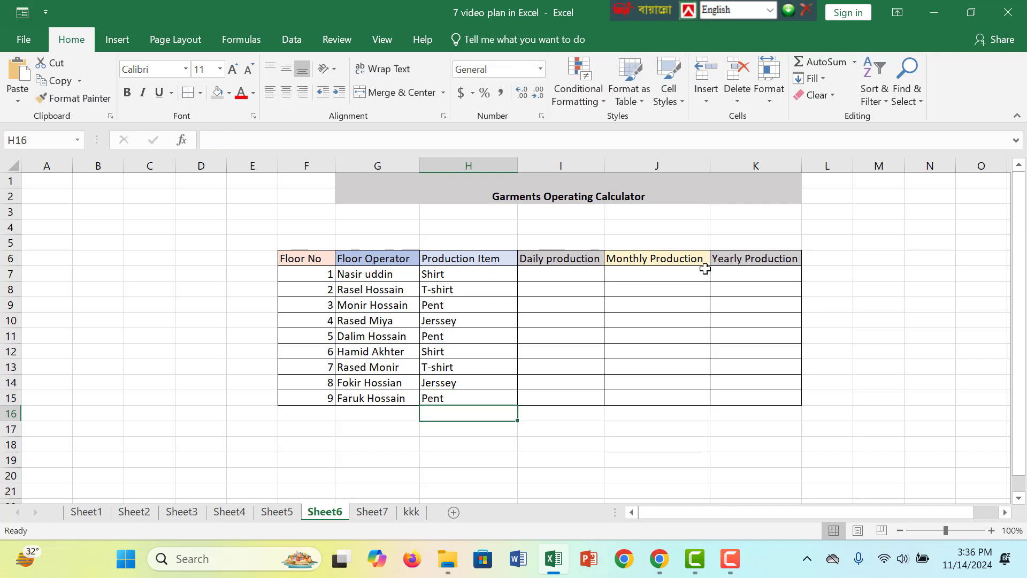
- Enter the daily production amounts 2000, 1500, 3000 and 1200 in I7 to I10
double_click(582, 270)
text(2000)
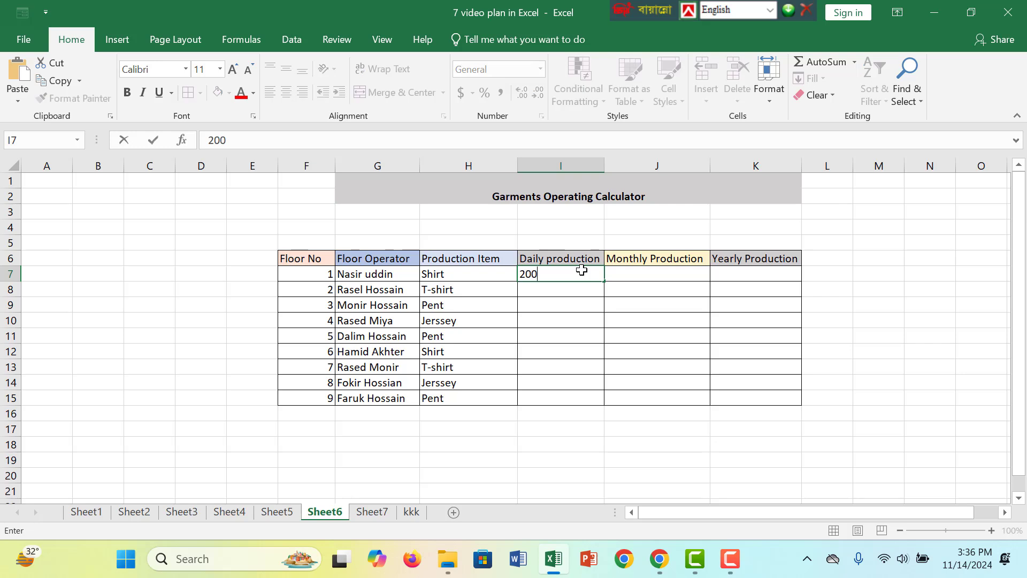
click(585, 290)
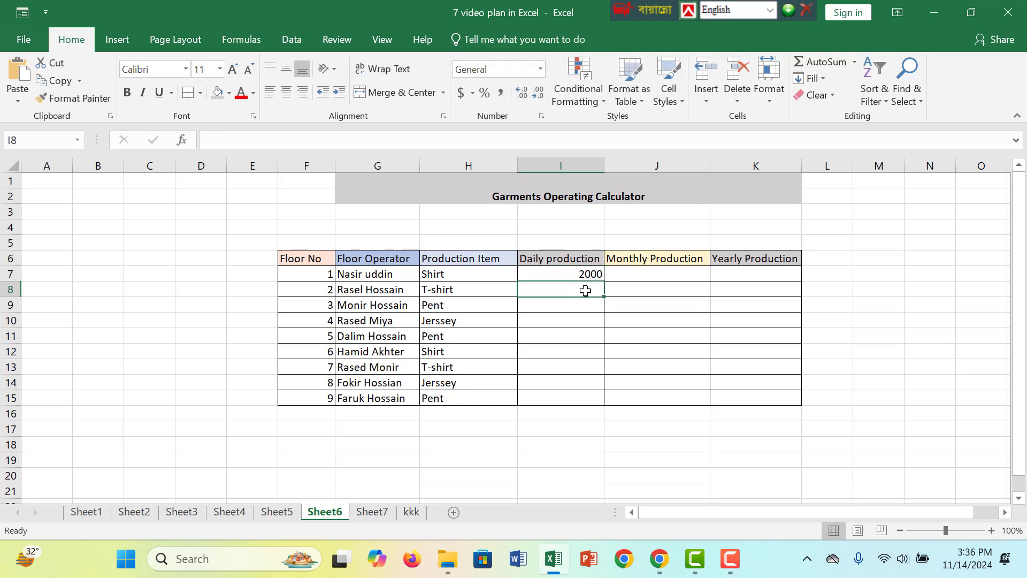
text(1500)
scroll(501, 269, down, 1)
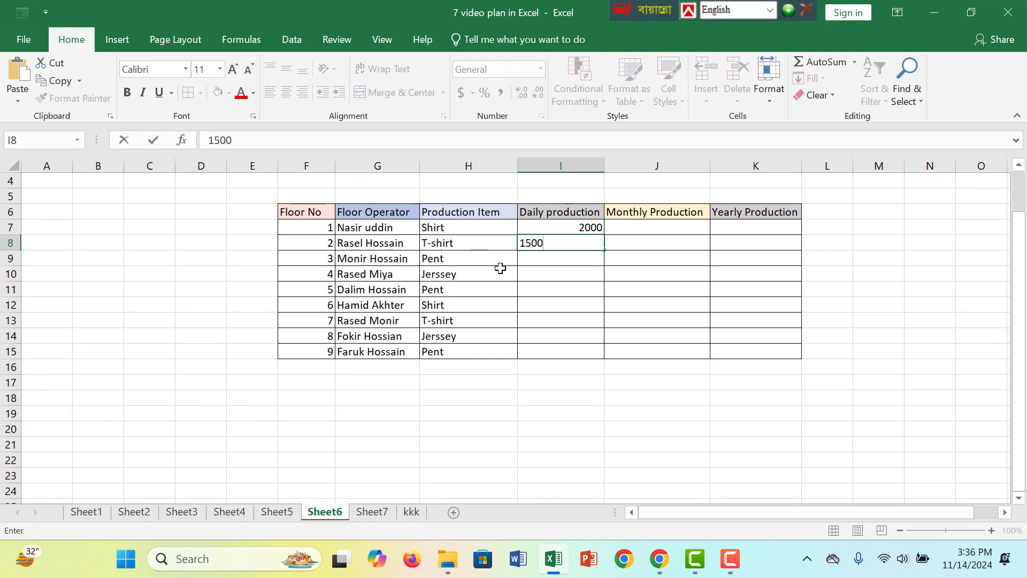
click(548, 261)
text(30)
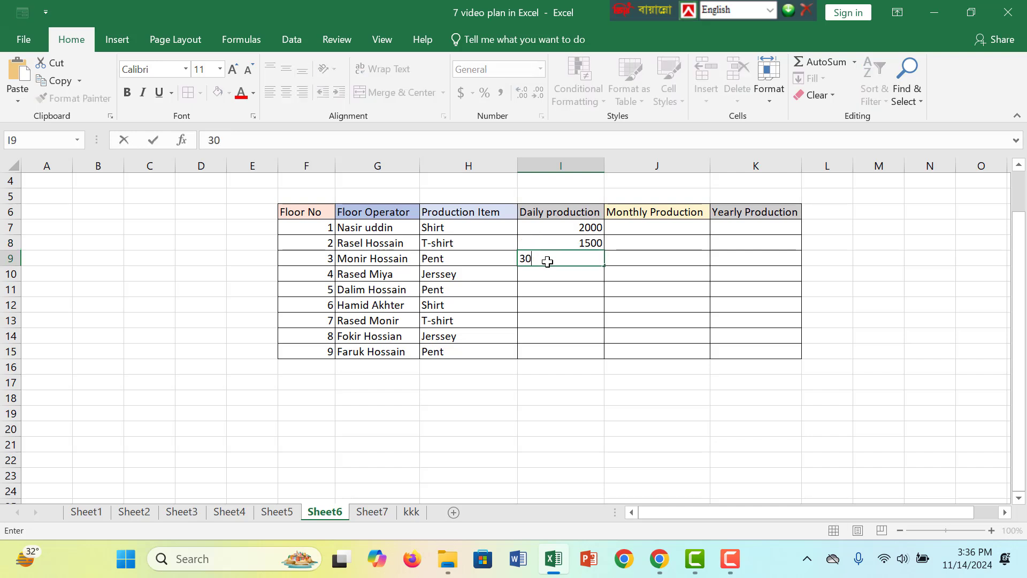
text(00)
click(554, 270)
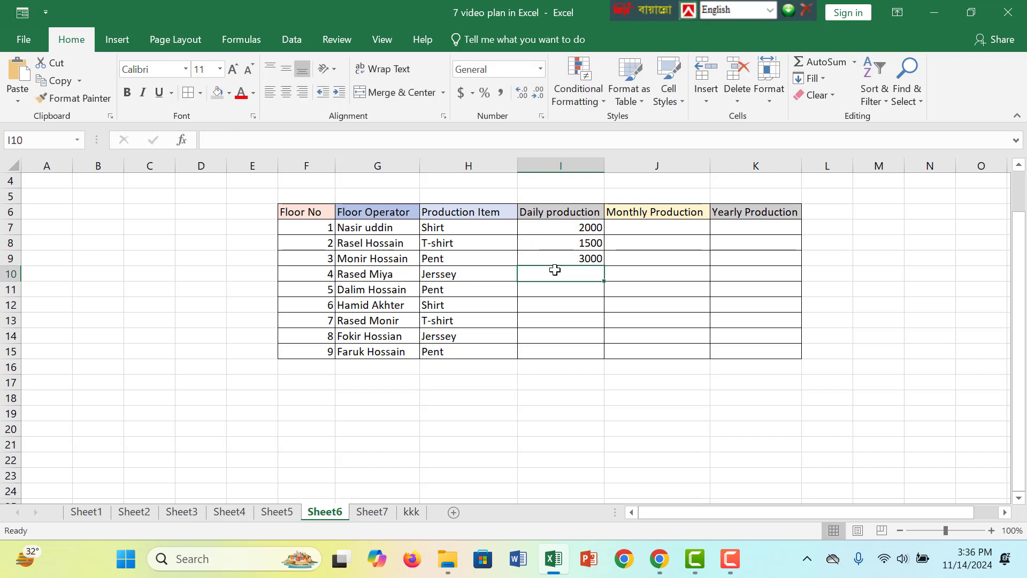
text(1200)
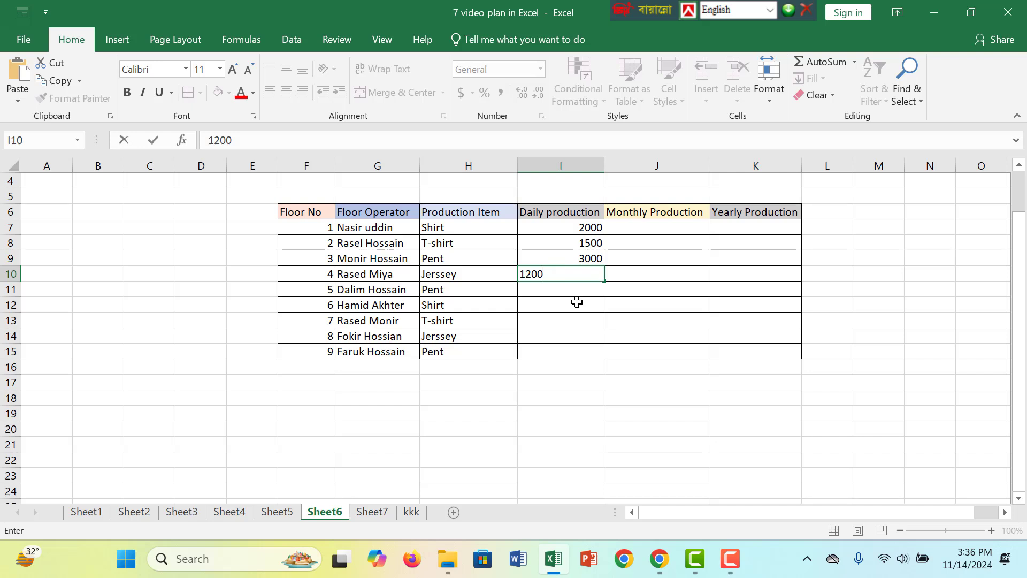
click(576, 302)
- Copy the daily production amounts in I7:I10 into the cells starting at I11
drag(576, 229, 558, 278)
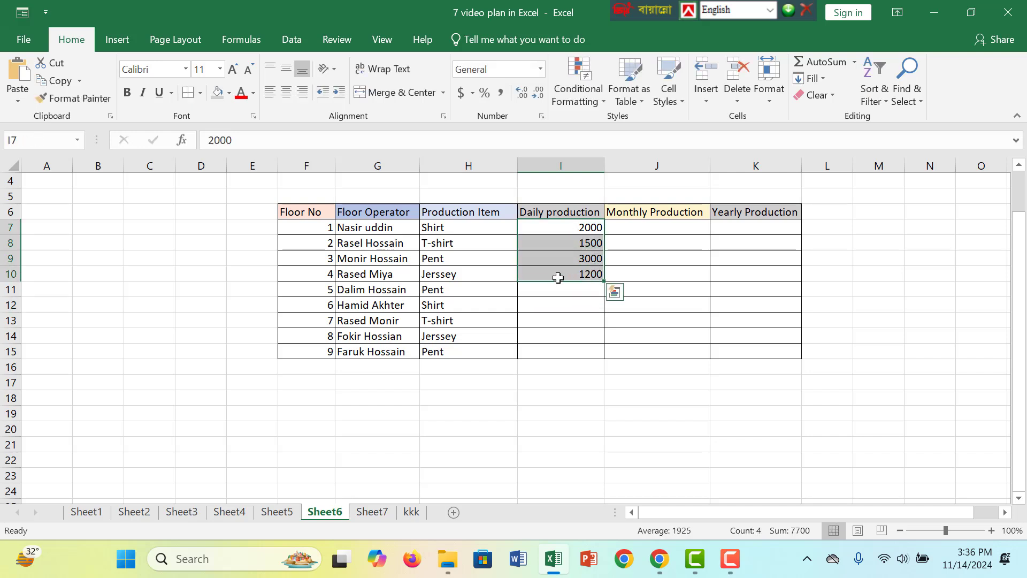
key(ctrl+c)
click(569, 289)
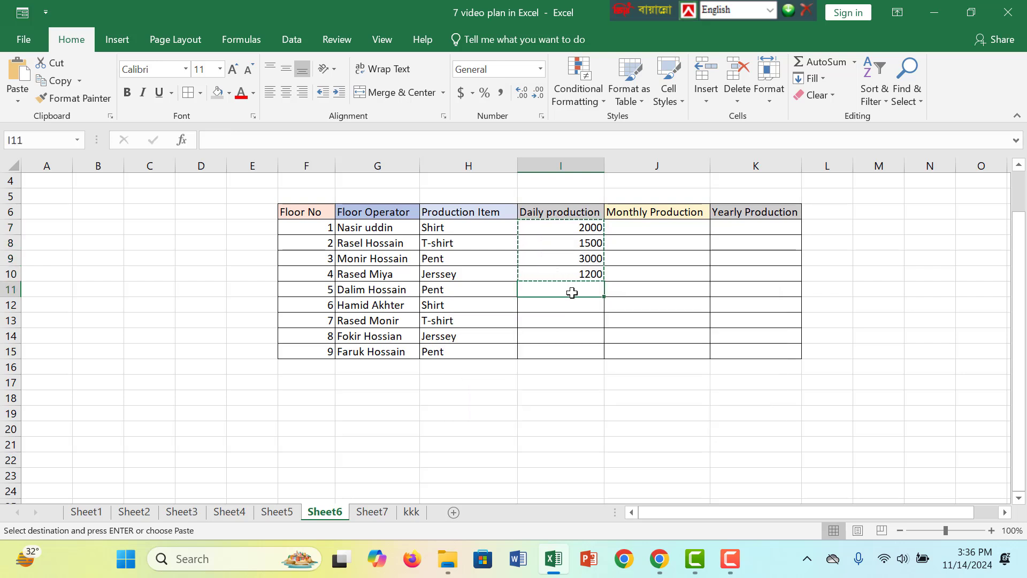
key(ctrl+v)
- Enter 2500 as the daily production of floor 9 in I15
click(587, 350)
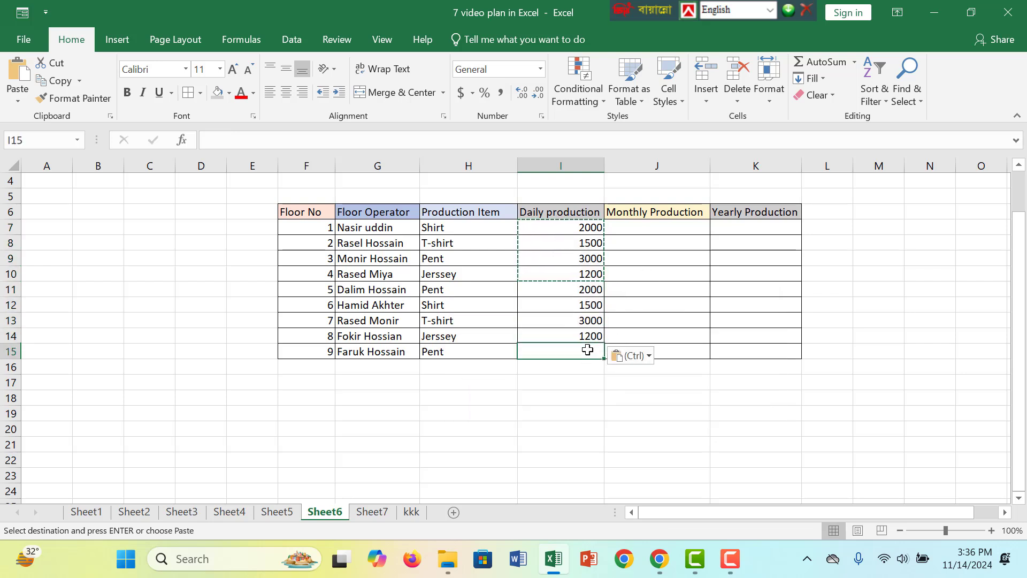
text(02)
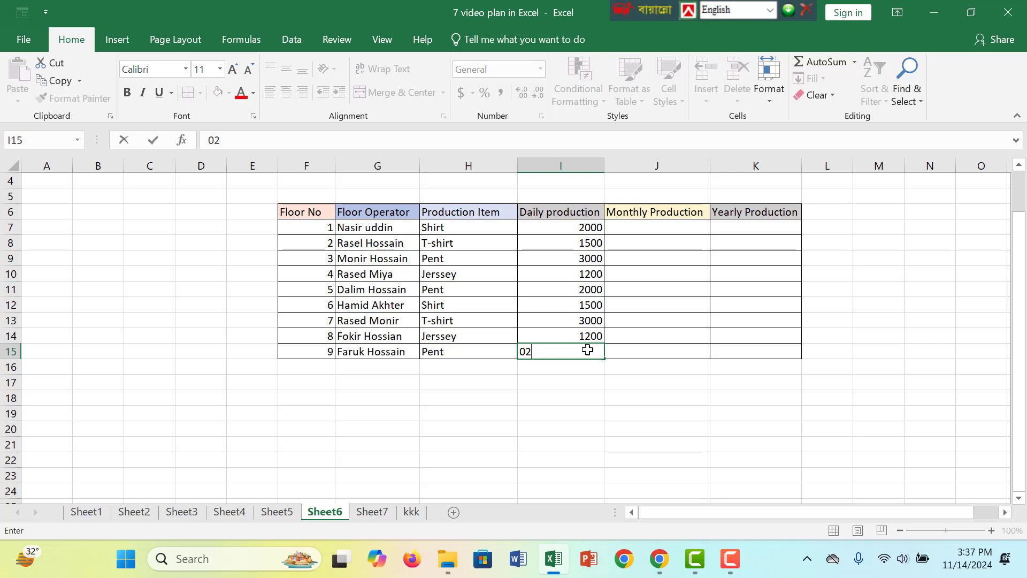
key(BackSpace)
key(BackSpace)
text(2500)
scroll(588, 349, up, 1)
click(694, 273)
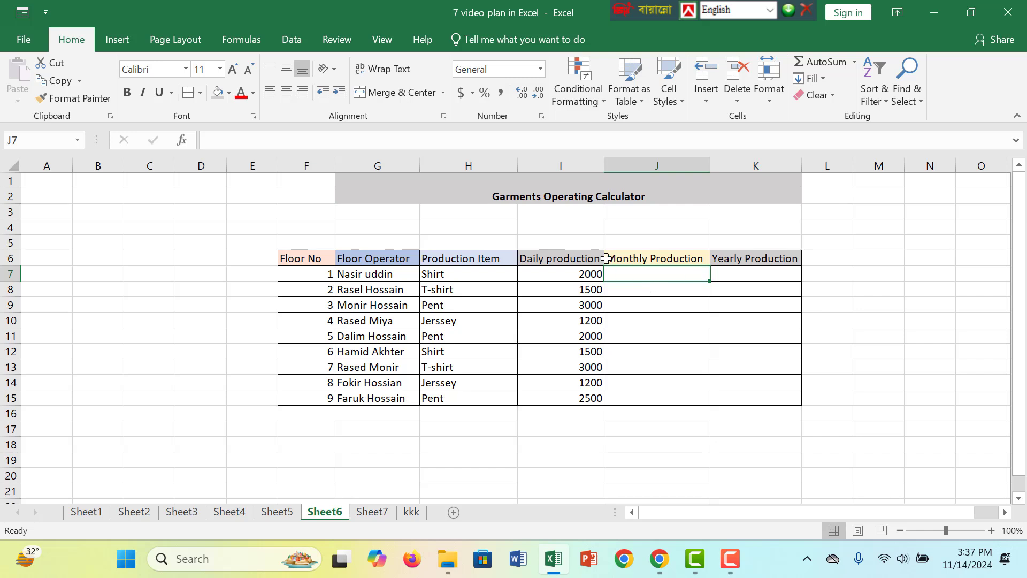
click(587, 273)
click(658, 261)
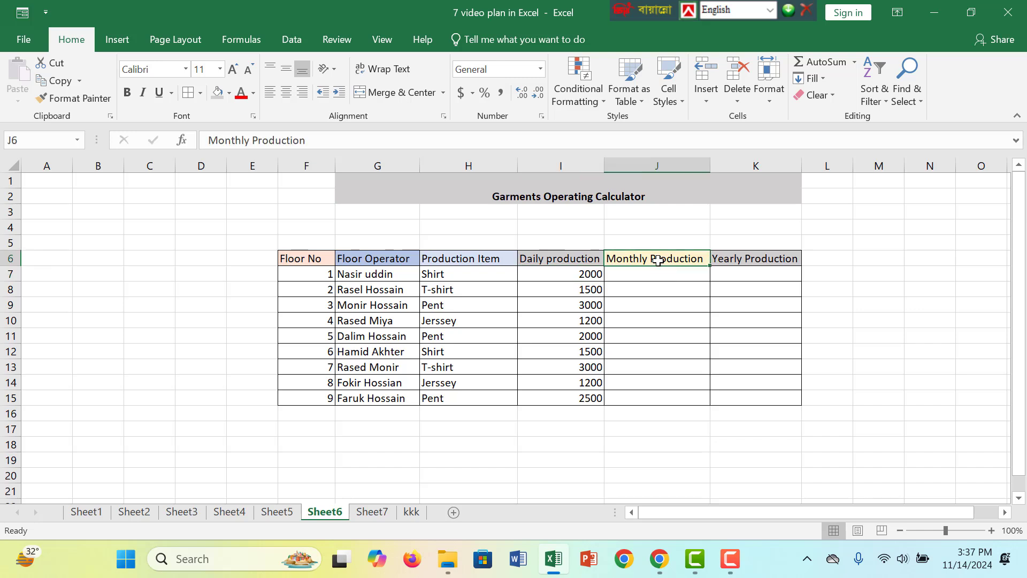
click(670, 279)
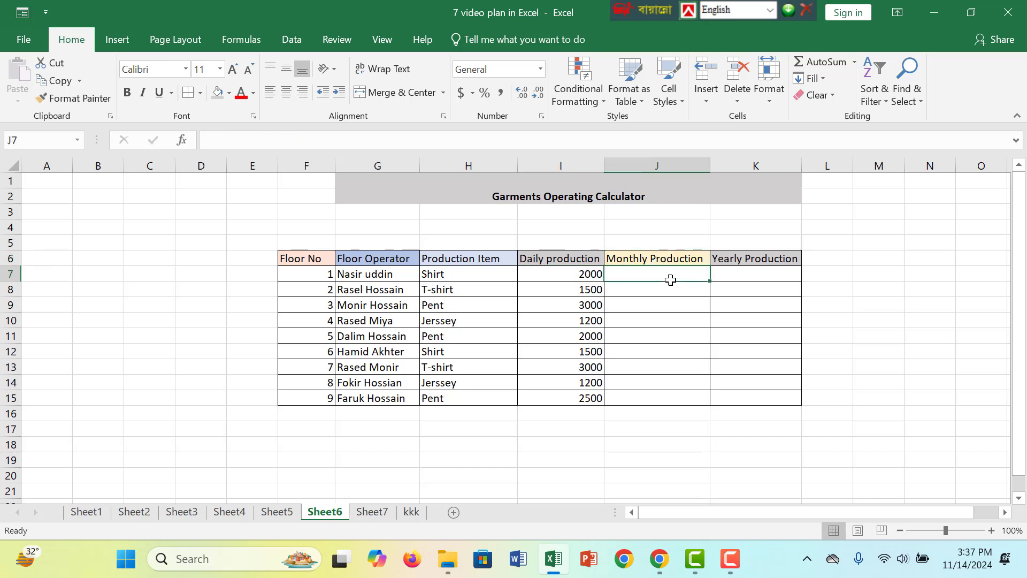
click(752, 270)
click(682, 271)
click(362, 275)
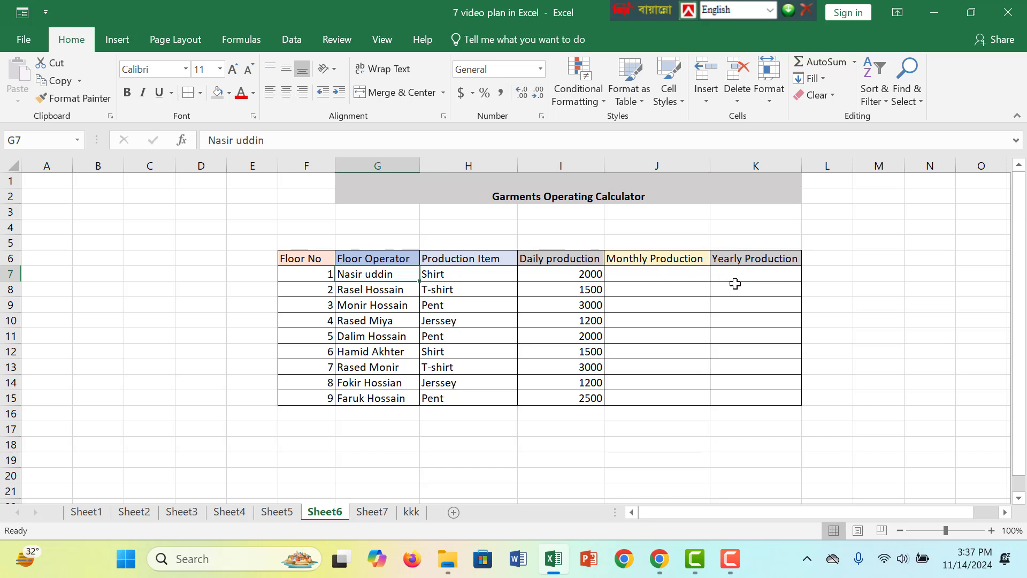
- Calculate Monthly Production in J7 with the formula =I7*30 and fill it down to J15
click(666, 277)
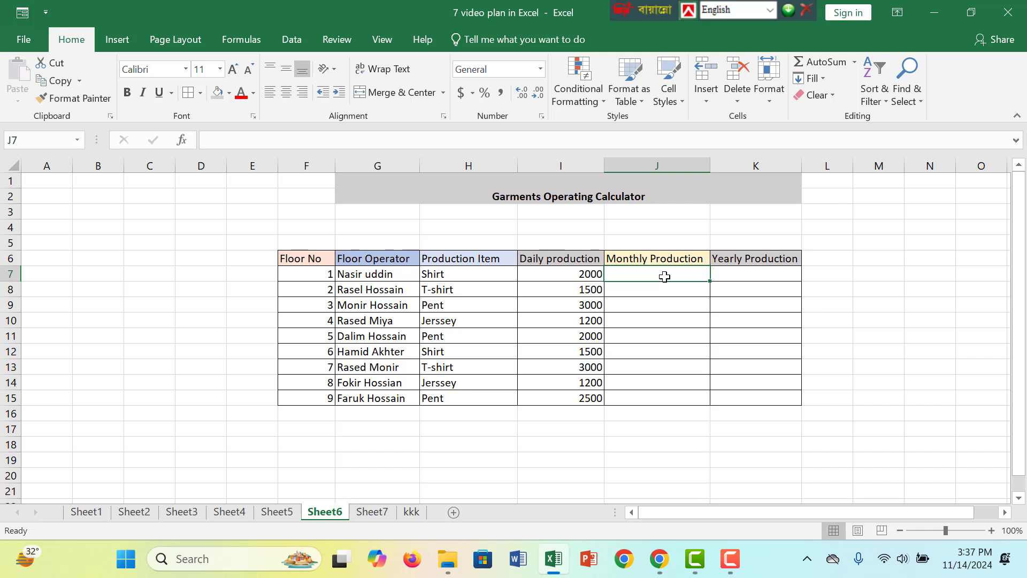
text(=)
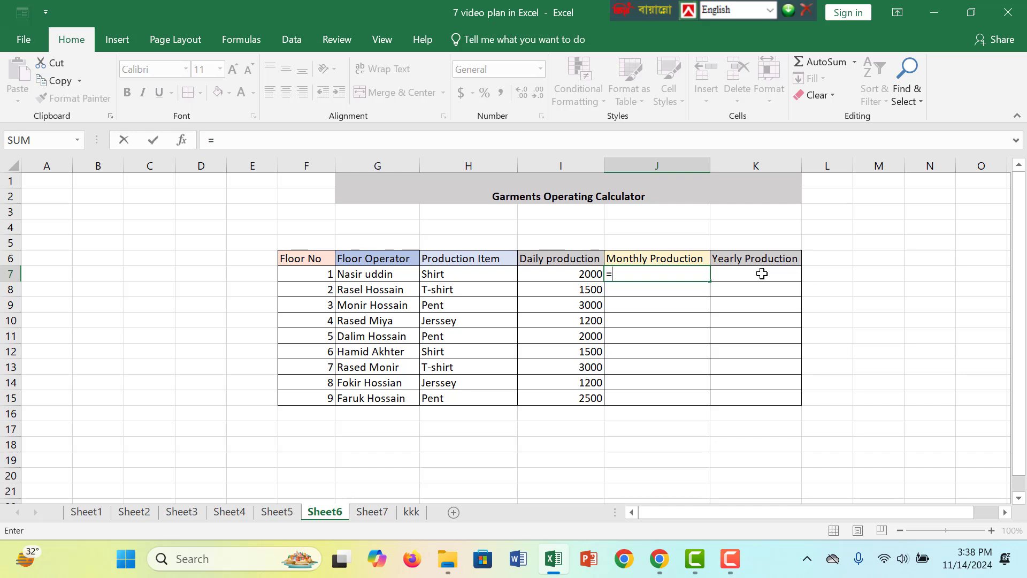
click(631, 274)
click(580, 273)
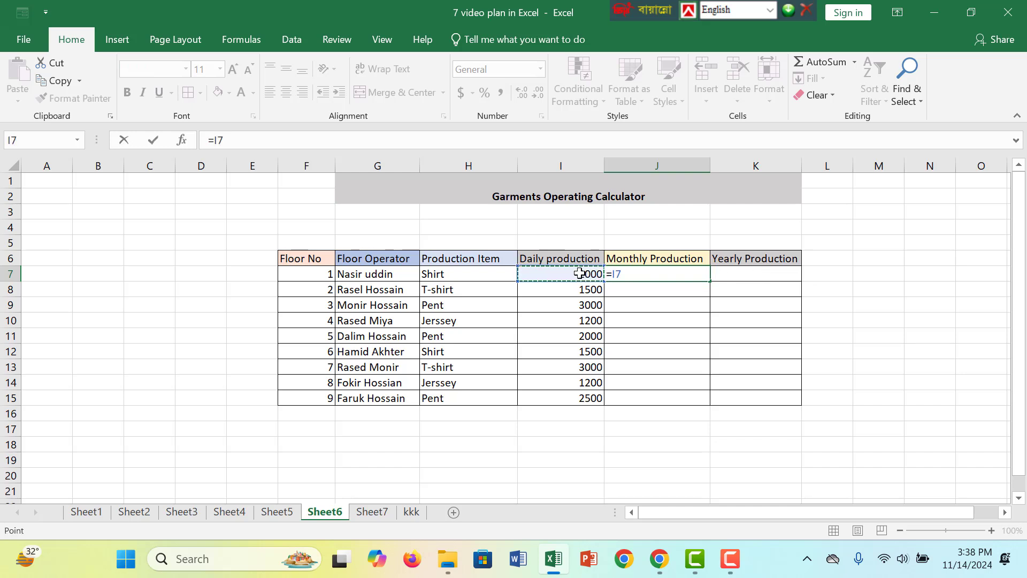
text(*3)
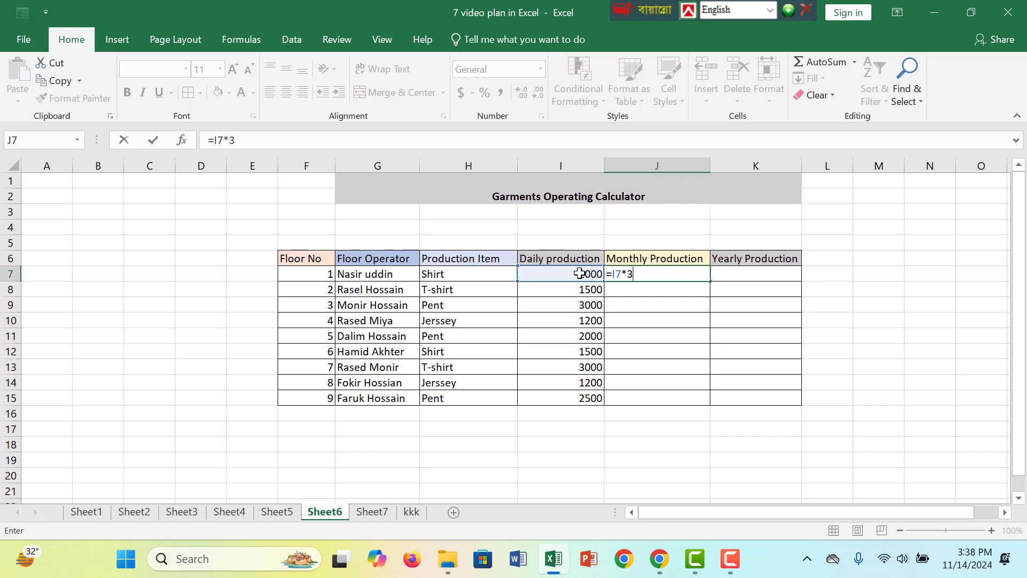
text(0)
key(Return)
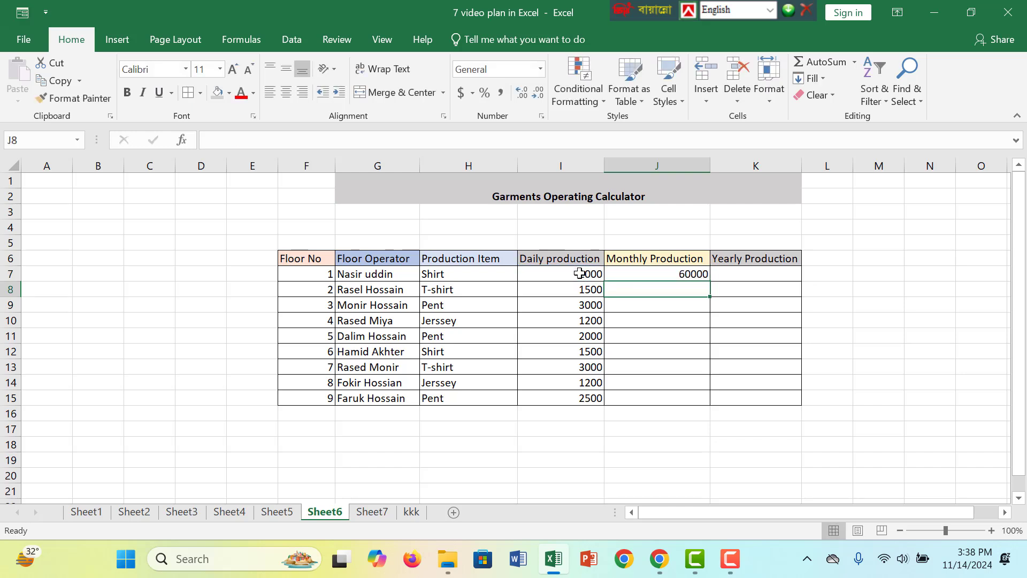
click(642, 273)
drag(710, 282, 705, 402)
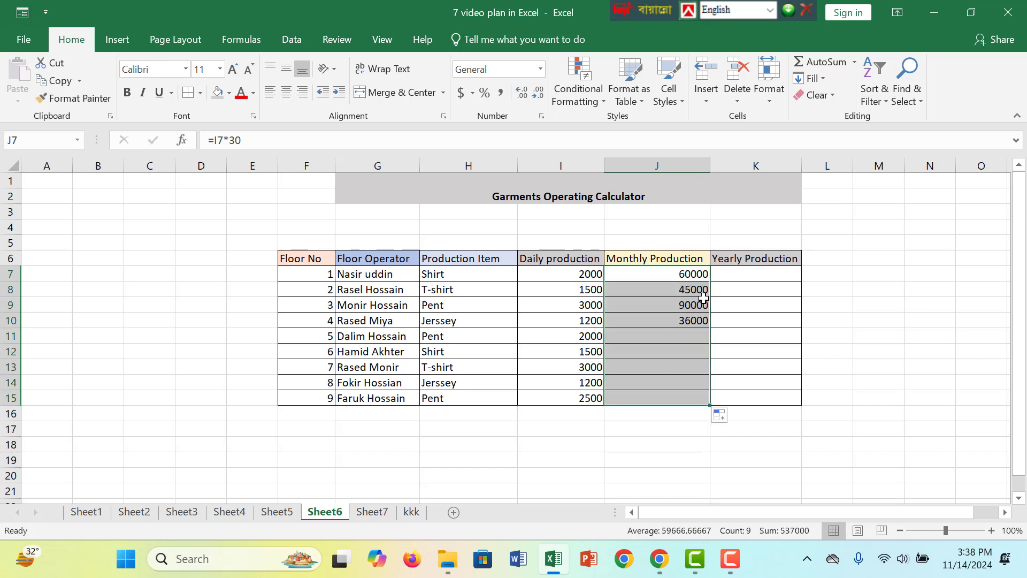
click(740, 271)
text(=)
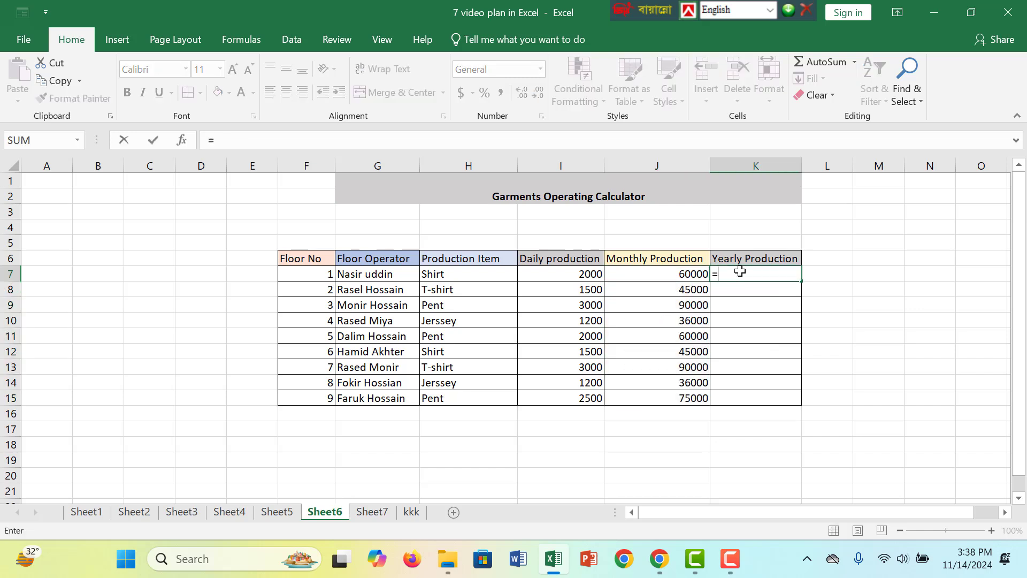
click(672, 276)
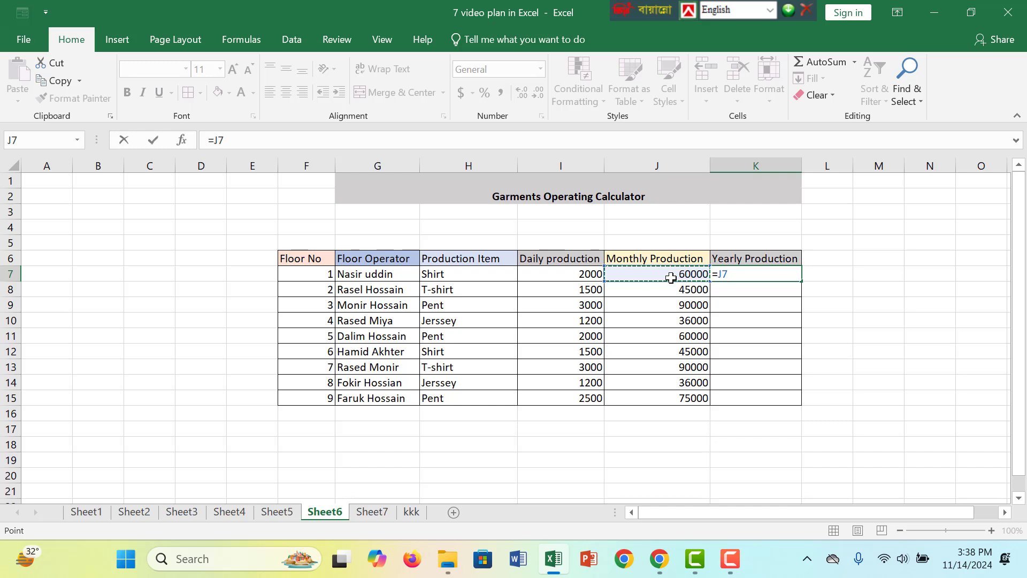
key(BackSpace)
key(BackSpace)
key(BackSpace)
- Calculate Yearly Production in K7 with the formula =J7*340, fill it down to K15 and check the formula in K7
text(=)
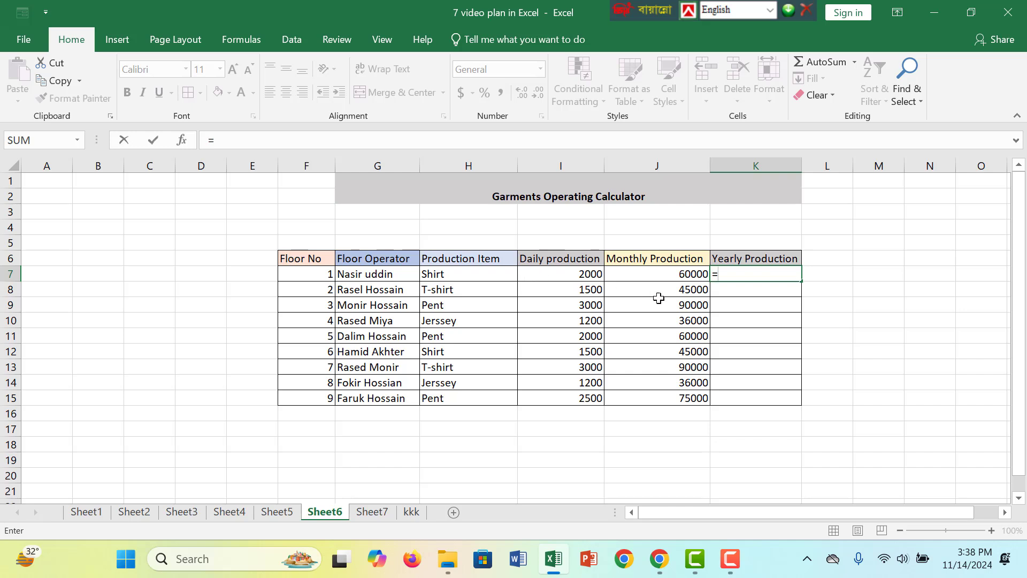
click(652, 273)
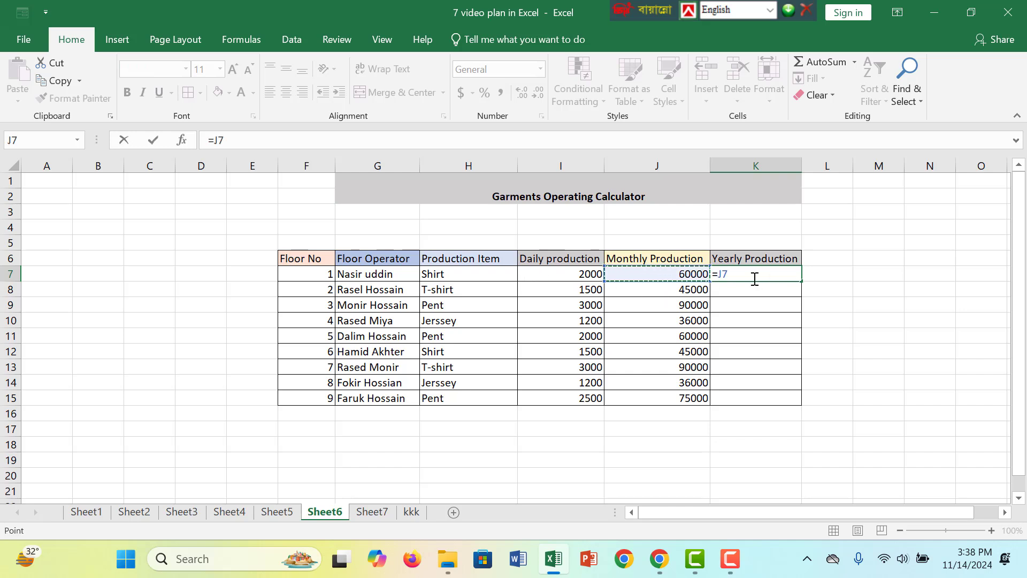
text(*)
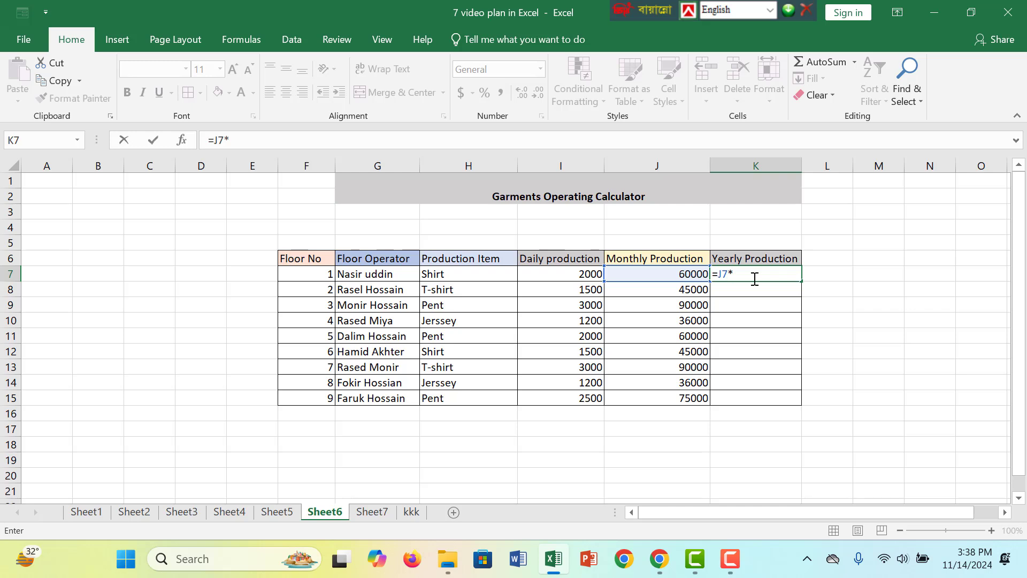
text(340)
key(ctrl+Return)
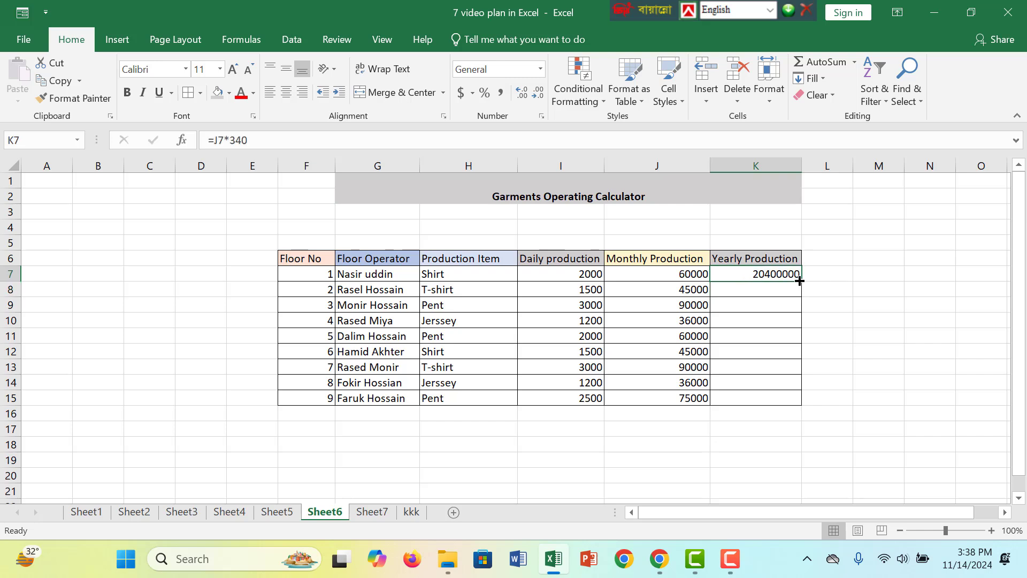
drag(801, 280, 785, 402)
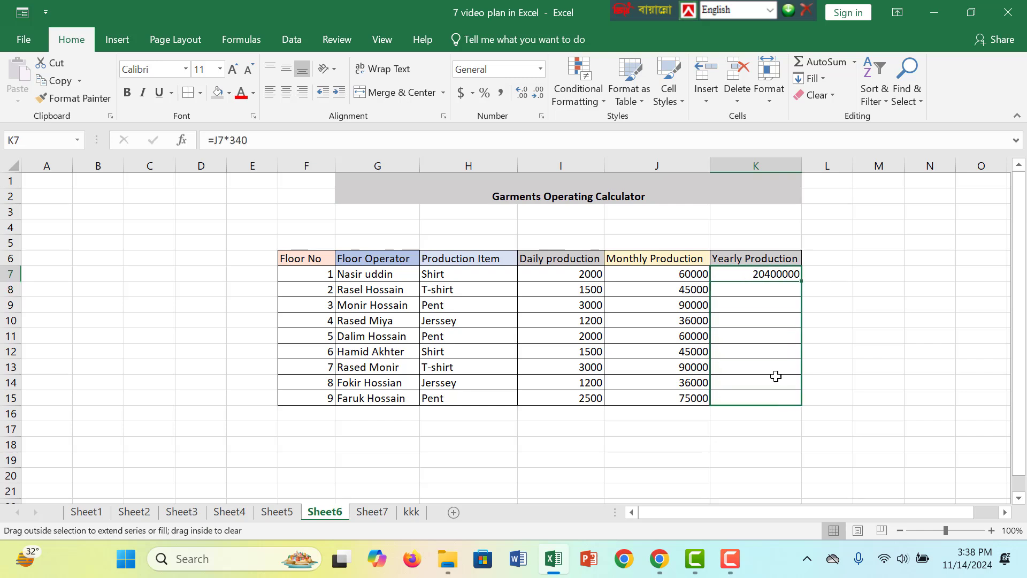
click(774, 282)
double_click(771, 275)
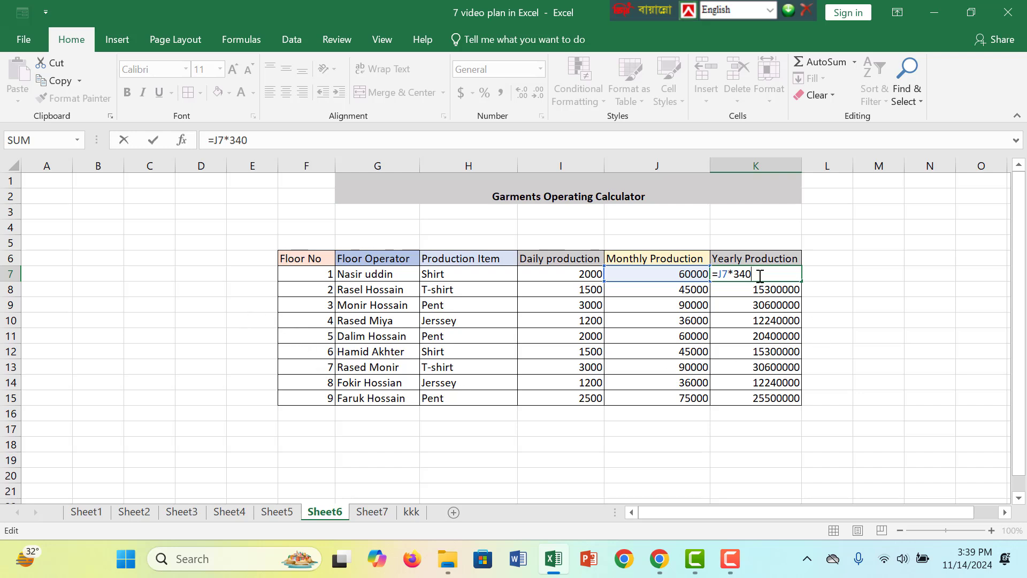
key(Return)
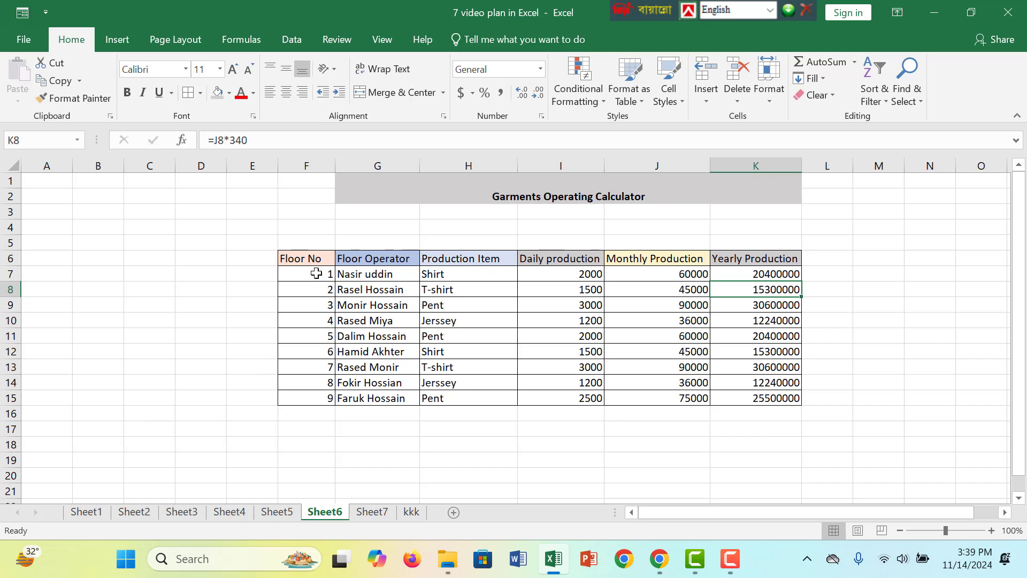
- Make the garments table data in F7:K15 bold
drag(316, 273, 759, 400)
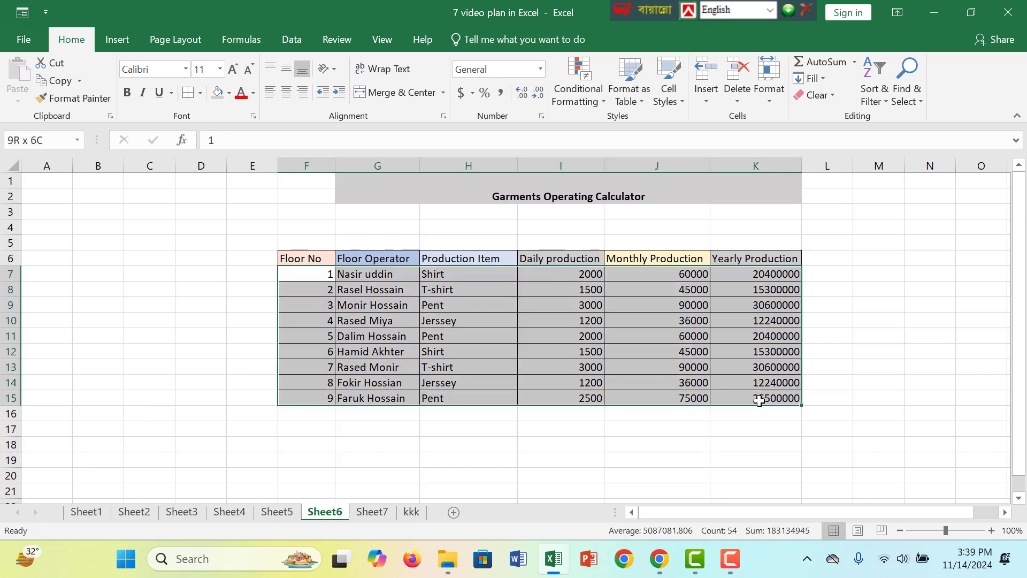
click(126, 92)
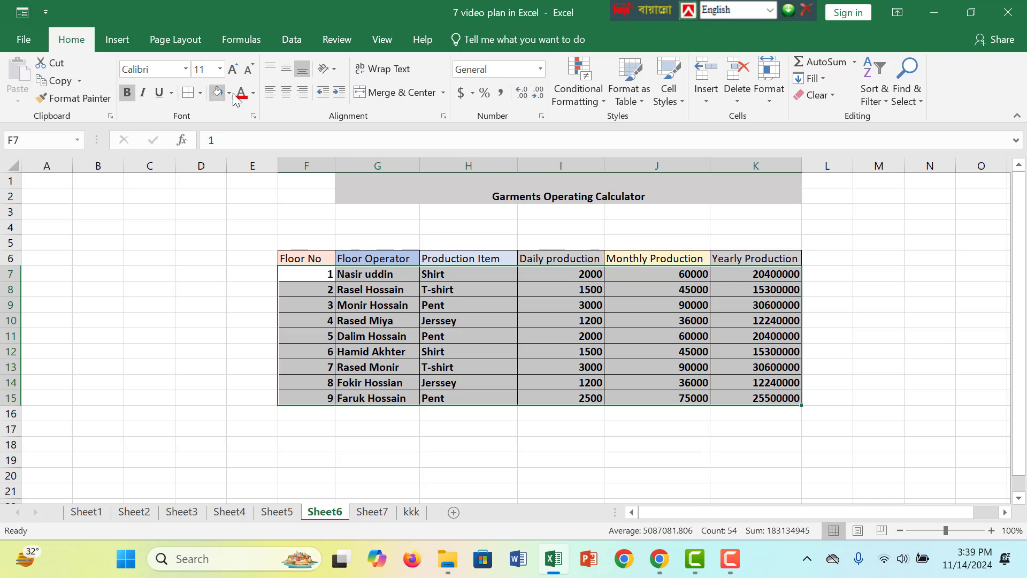
click(718, 307)
drag(780, 271, 787, 399)
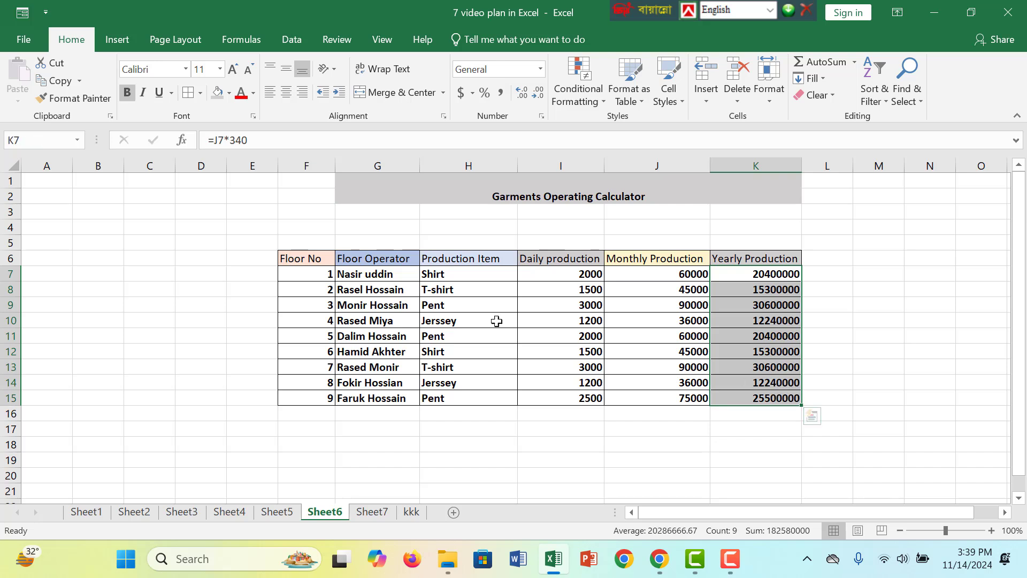
click(164, 95)
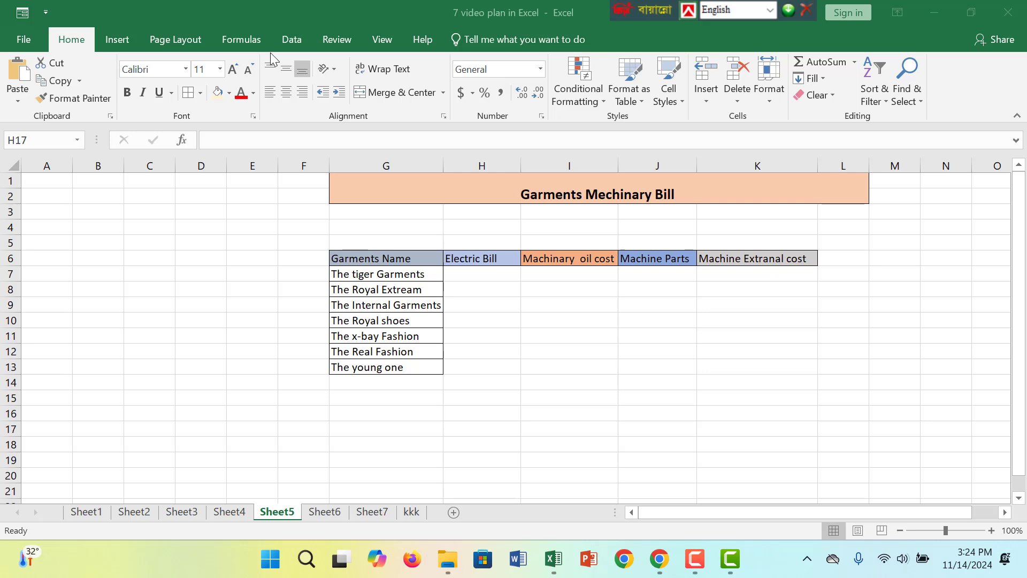
- Add borders to all the empty cells in H7:J13 of the Garments Mechinary Bill table on Sheet5
click(649, 293)
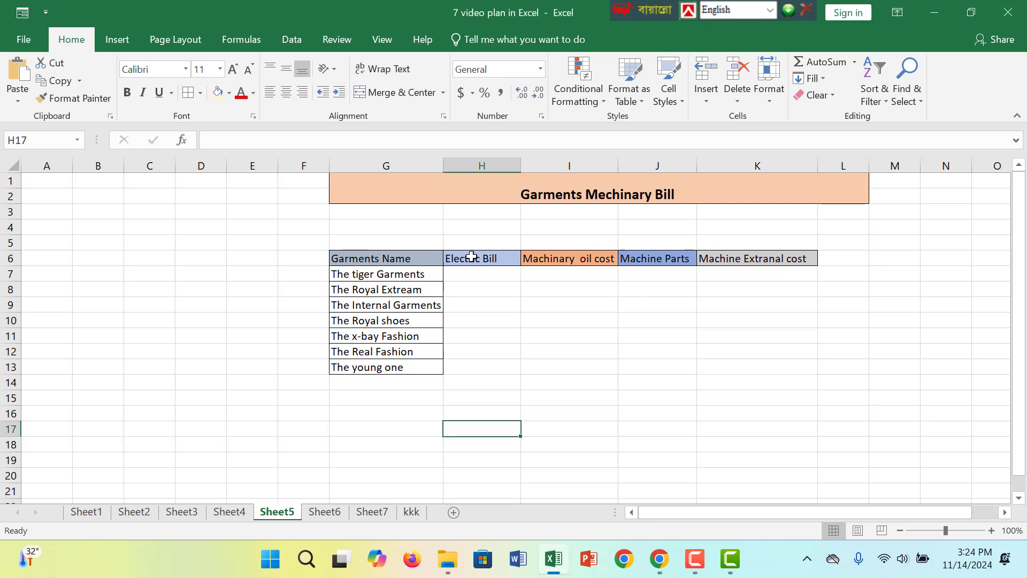
drag(474, 273, 656, 368)
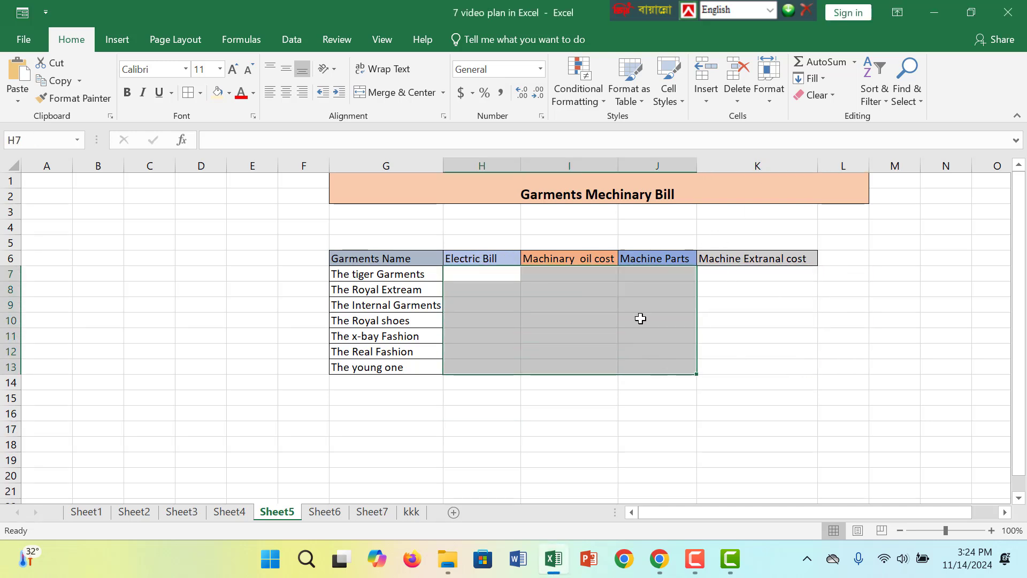
click(188, 92)
- Enter the Electric Bill amounts 3000, 2000, 2300 and 2500 in H7 to H10
click(464, 279)
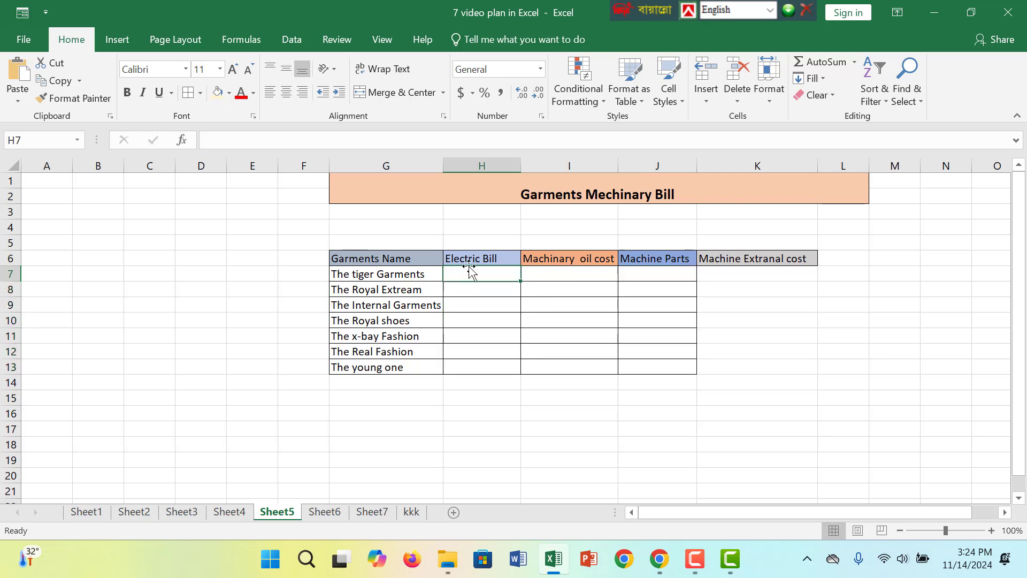
text(3000)
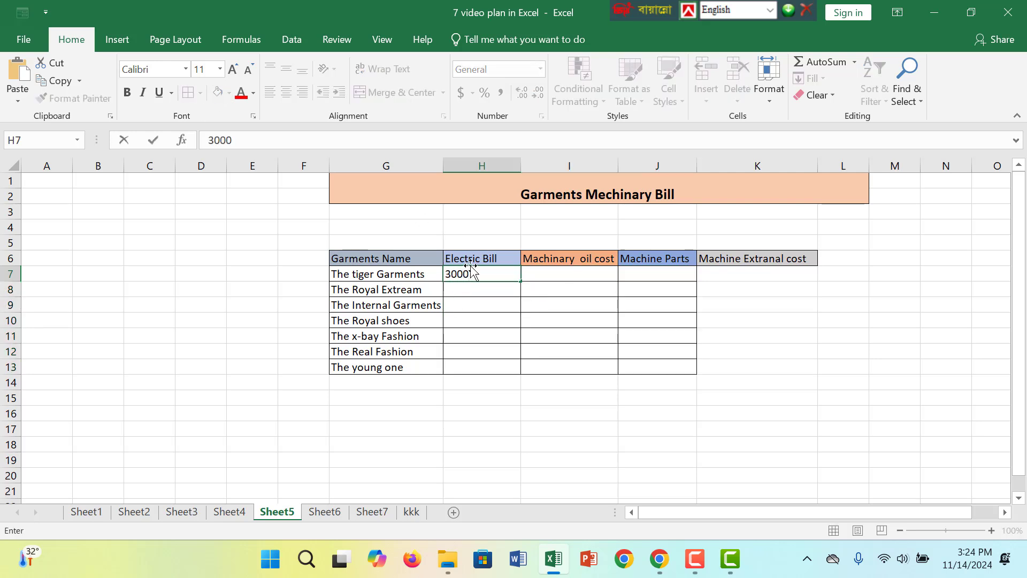
click(498, 289)
text(2000)
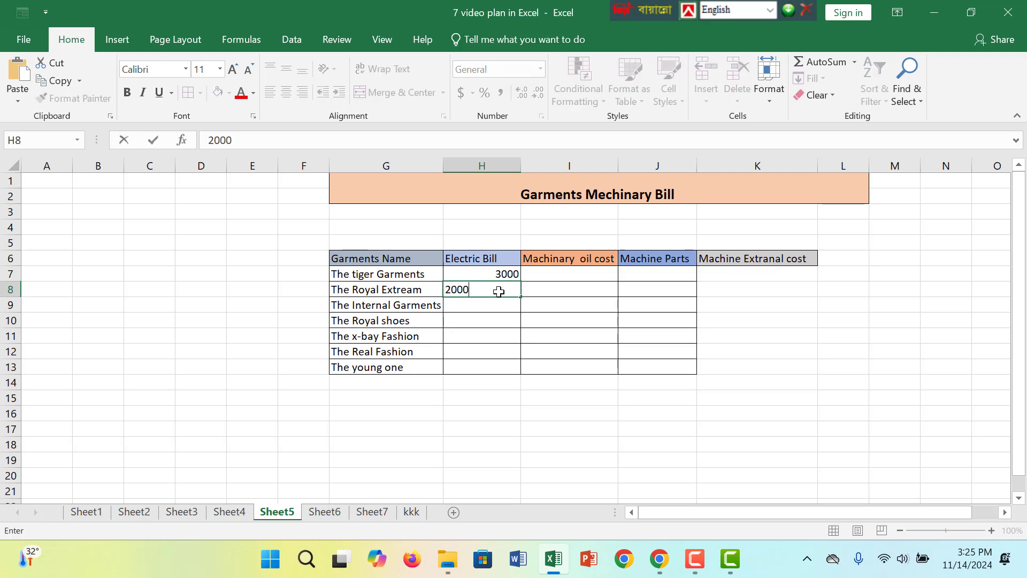
click(499, 304)
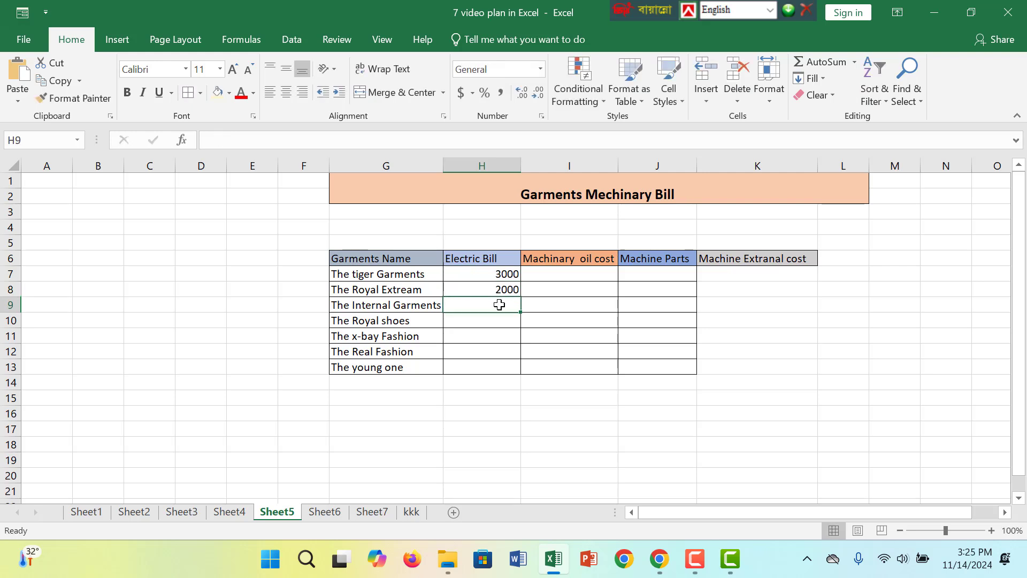
text(2300)
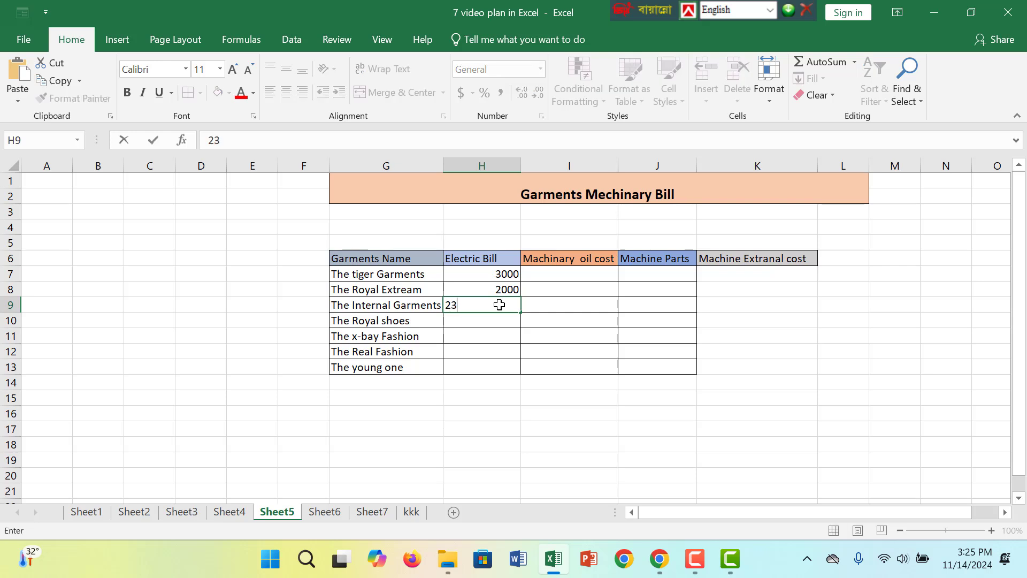
click(509, 320)
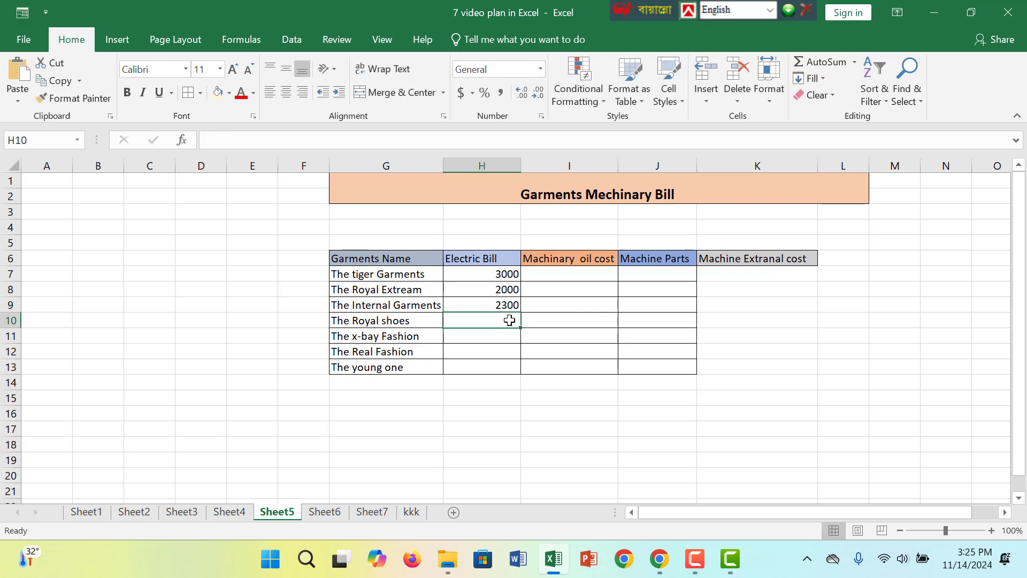
text(2500)
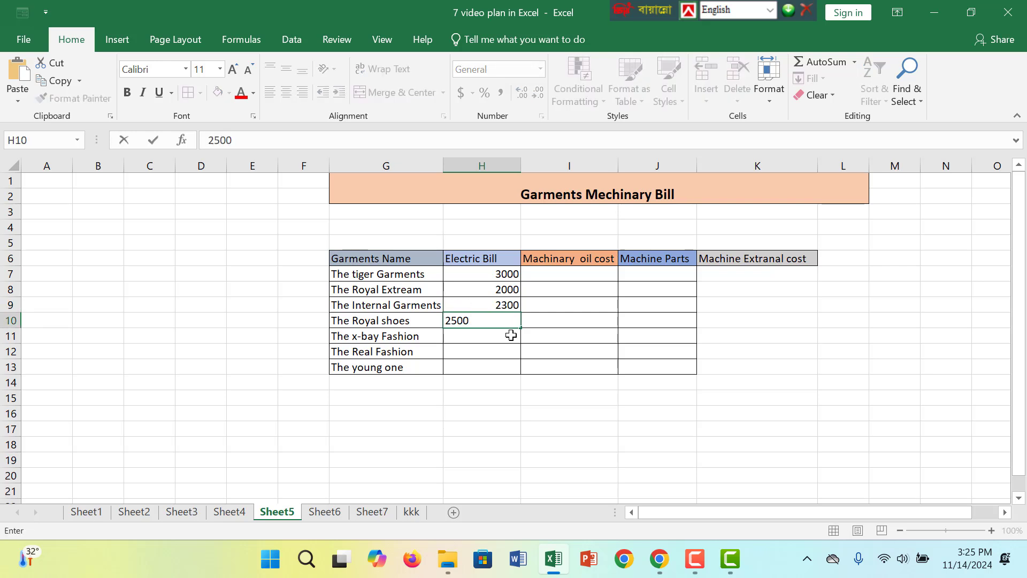
- Enter the remaining Electric Bill amounts: 2000 in H11, 2500 in H13 and 2300 in H12
click(507, 338)
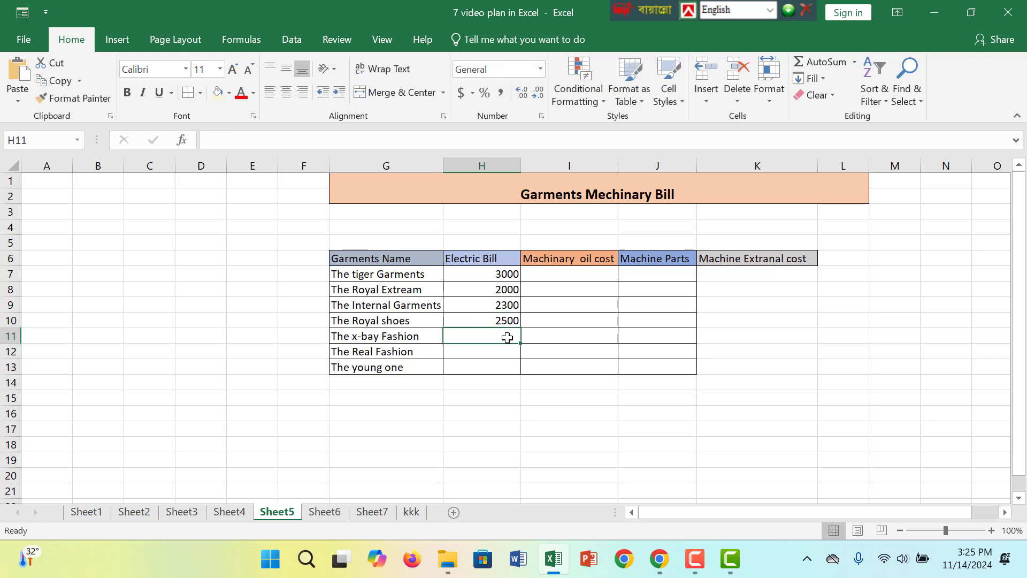
text(2000)
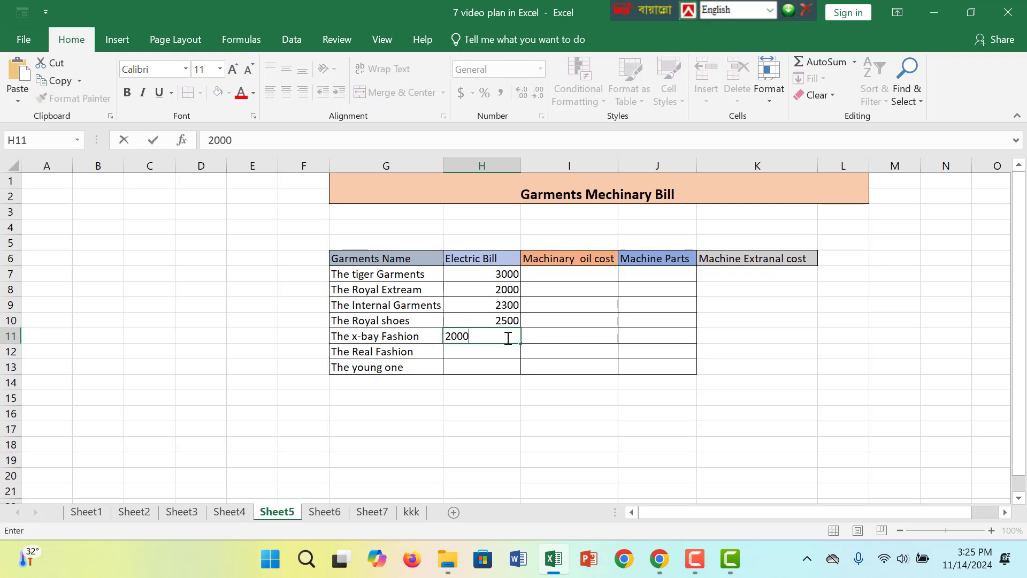
click(509, 364)
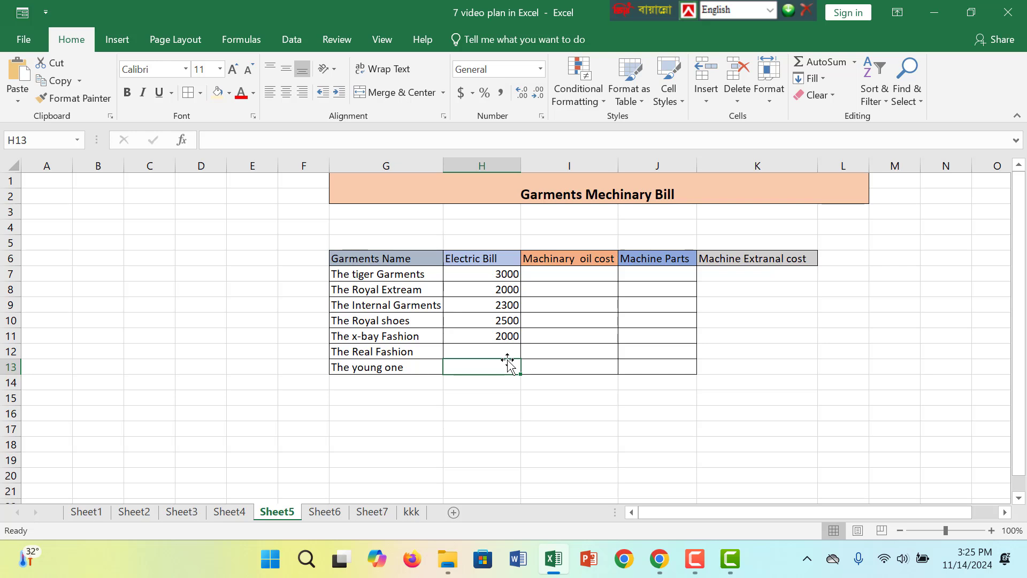
text(2500)
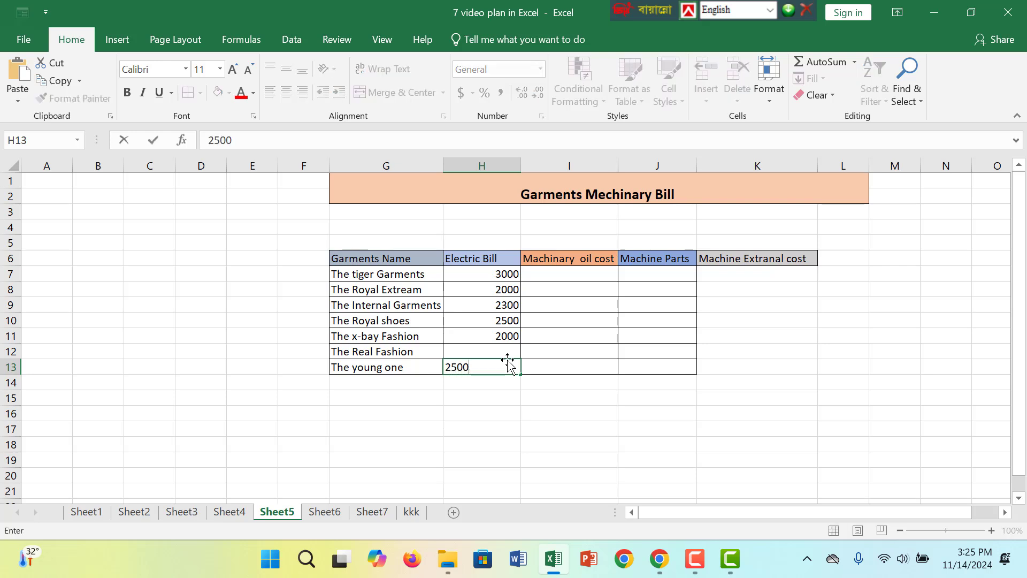
click(508, 352)
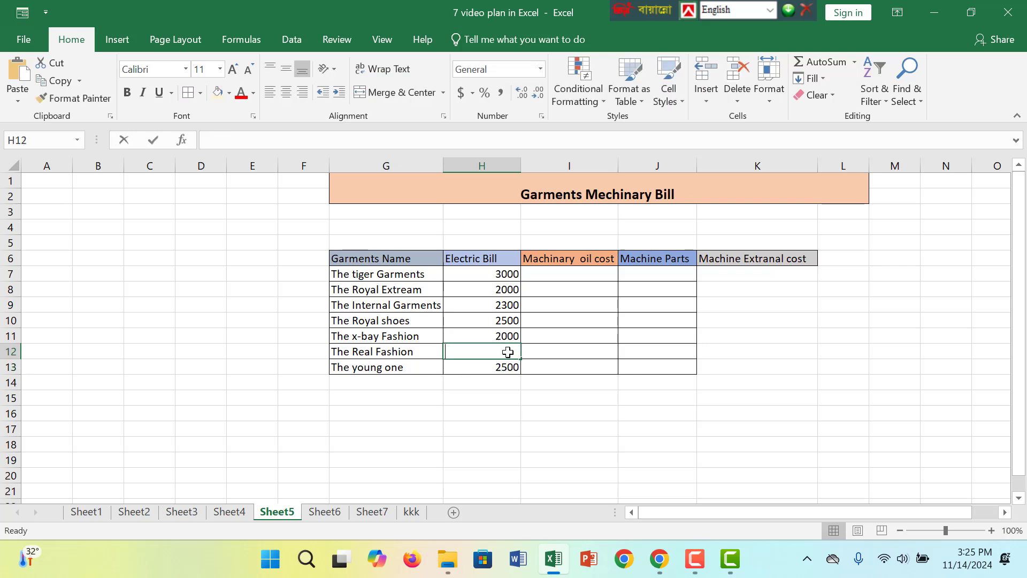
text(2300)
- Add borders to the Machine Extranal cost cells K7:K13
click(556, 267)
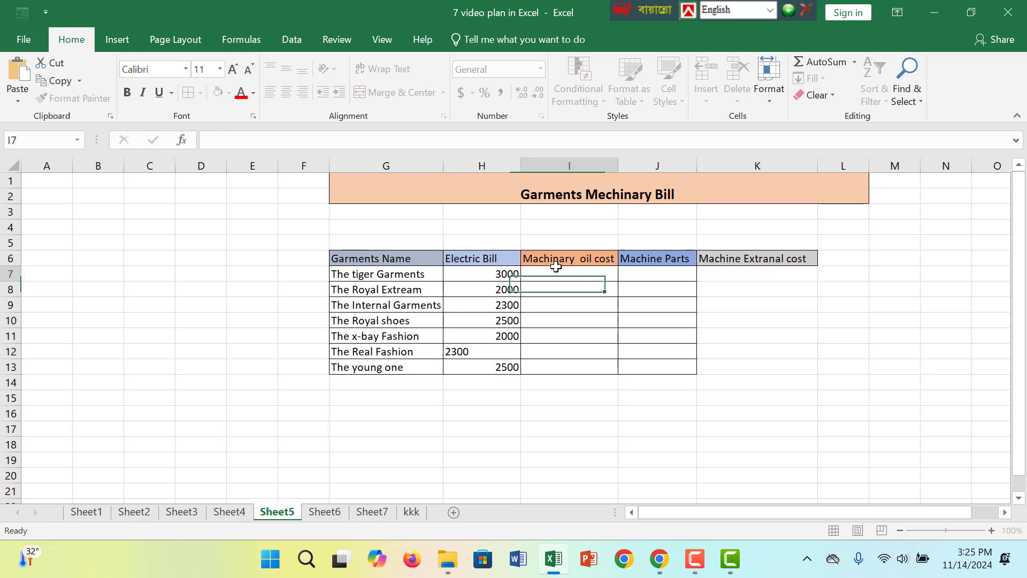
drag(770, 272, 778, 362)
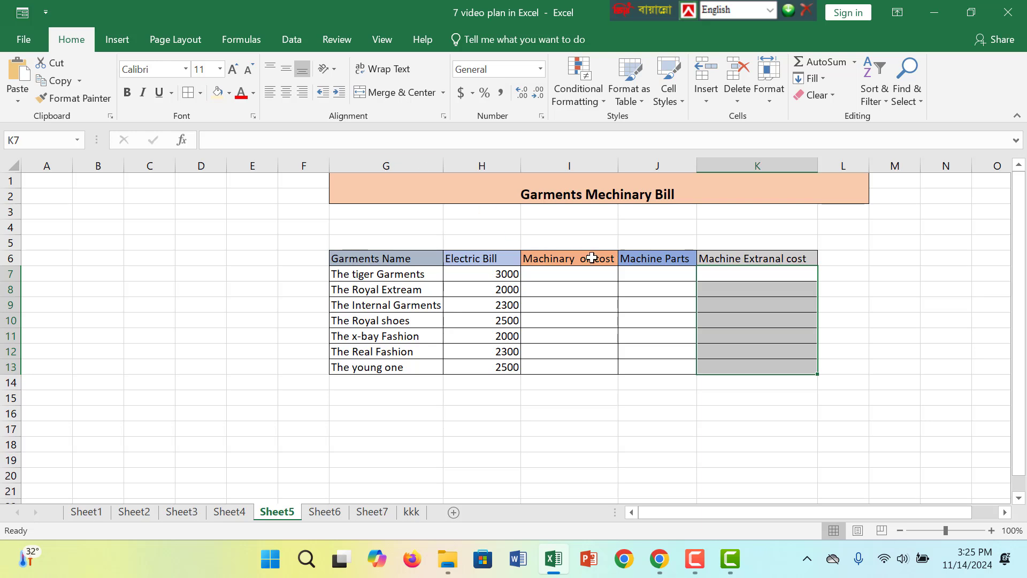
- Enter the Machinary oil cost amounts 2500, 2200, 1300 and 2400 in I7 to I10
click(588, 274)
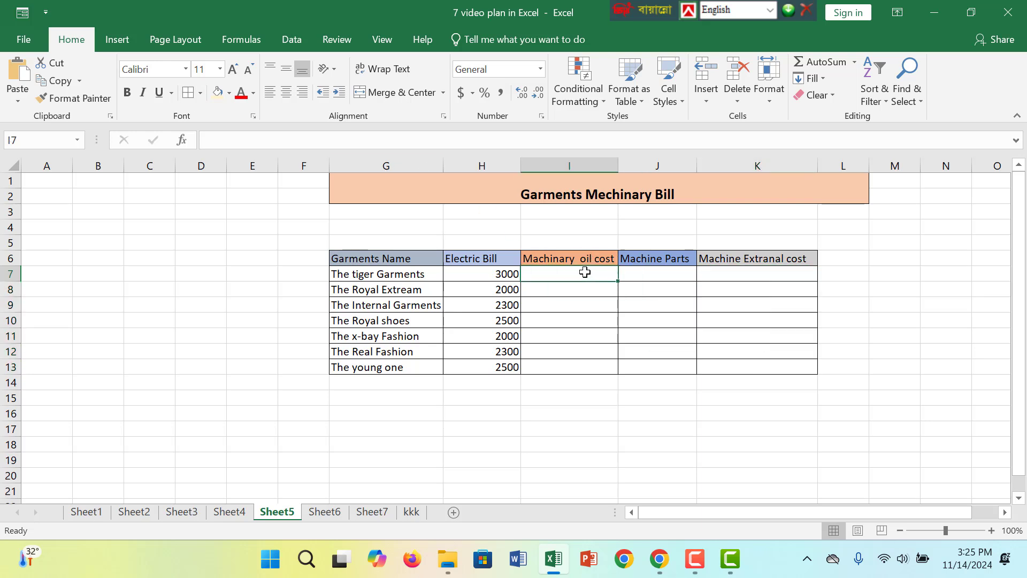
text(2500)
click(596, 290)
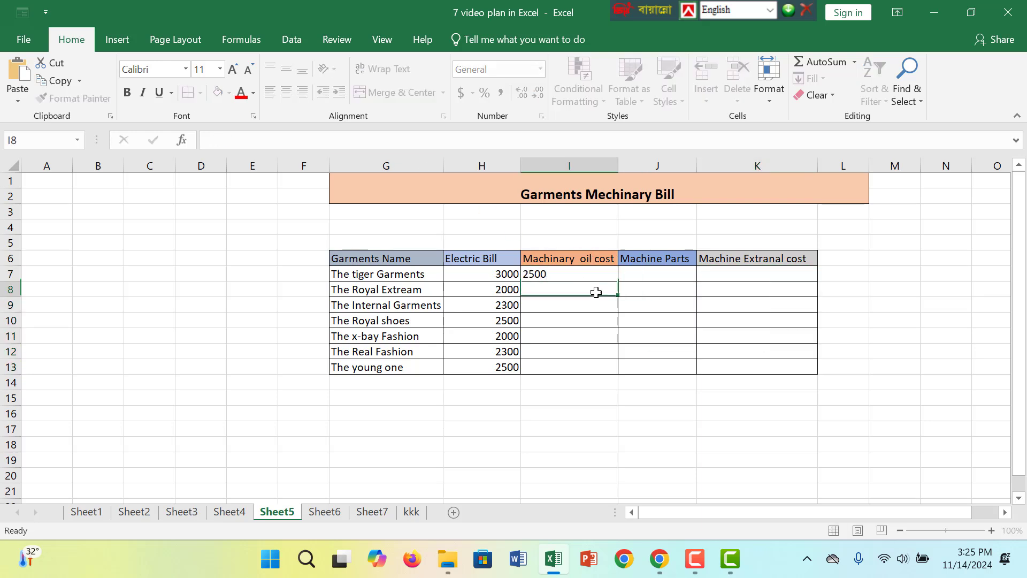
text(2200)
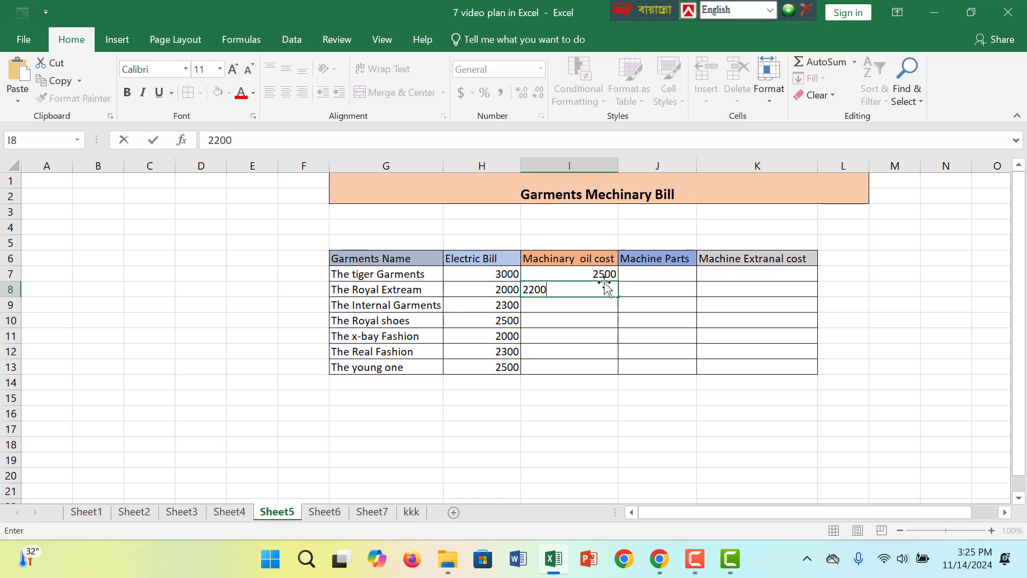
click(597, 306)
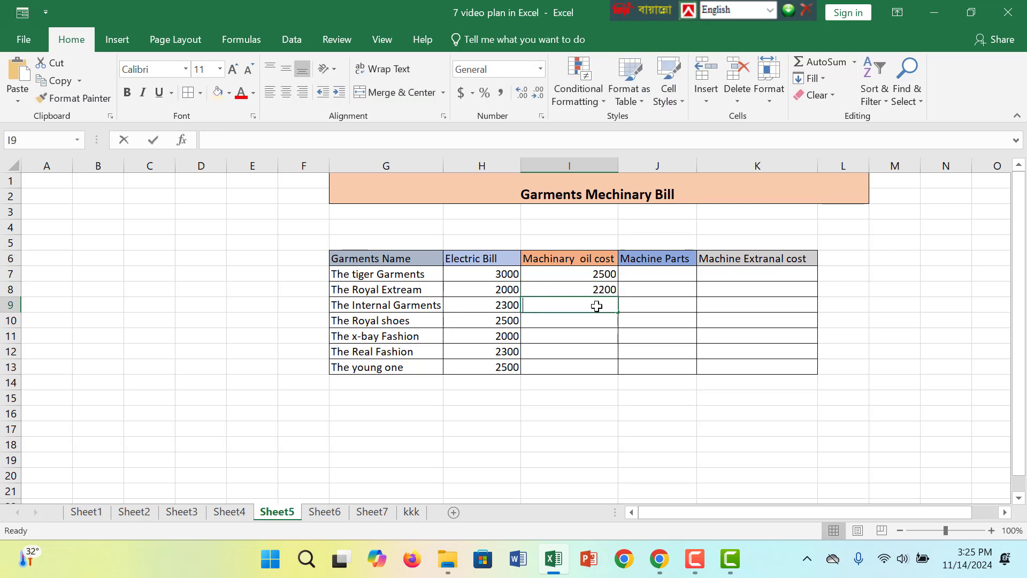
text(1300)
click(593, 325)
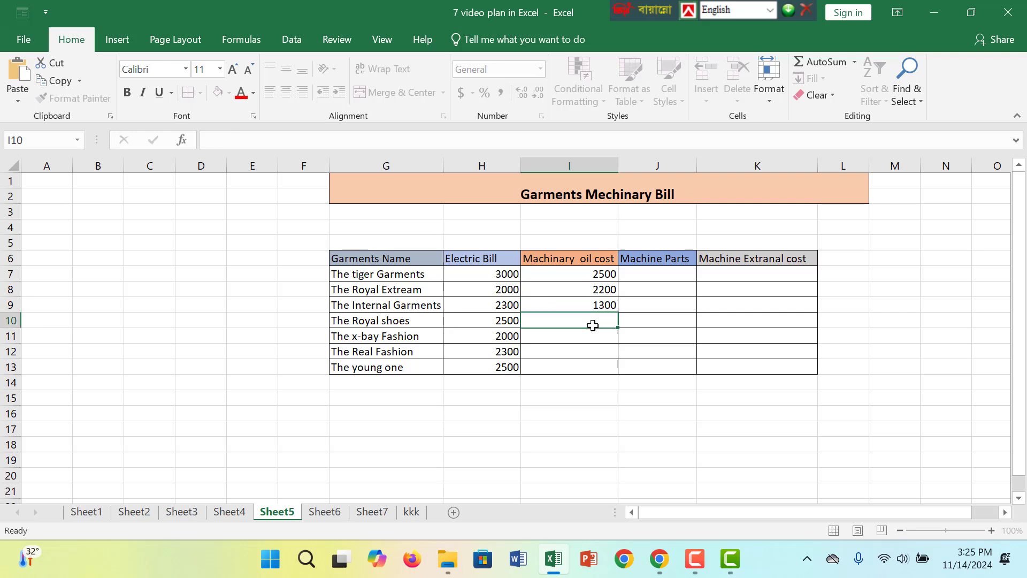
text(2400)
key(Return)
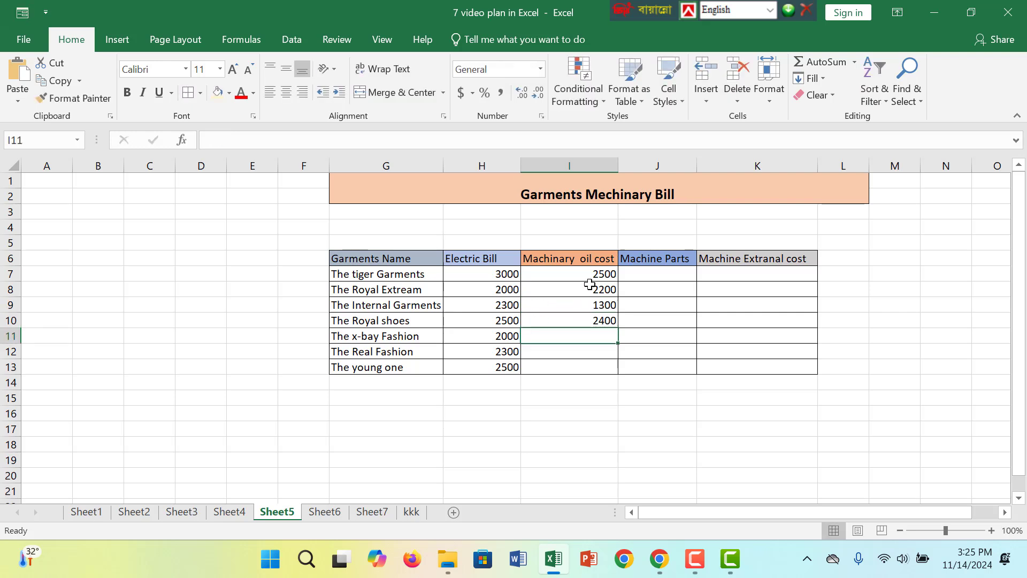
drag(591, 275, 591, 313)
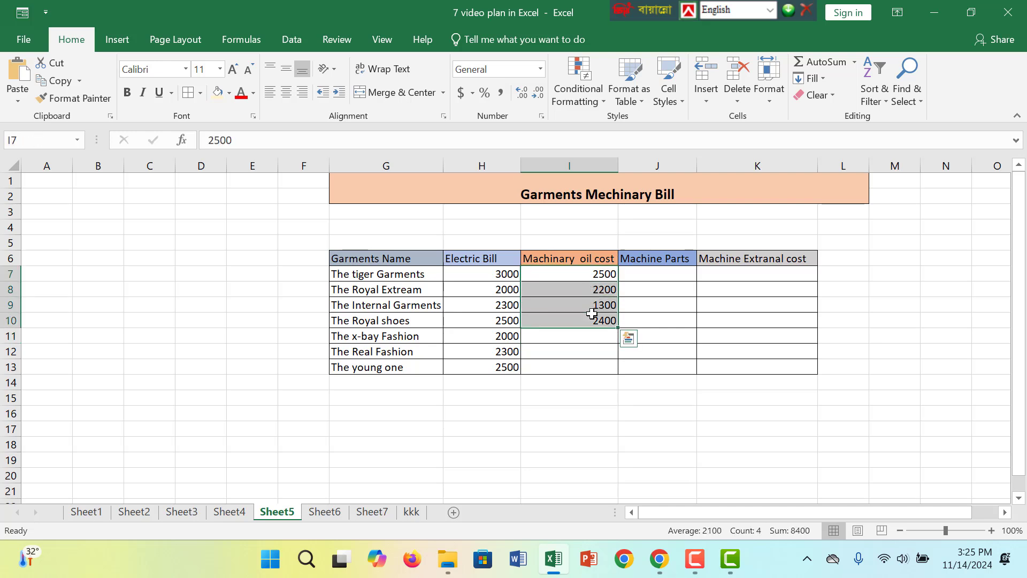
key(ctrl+c)
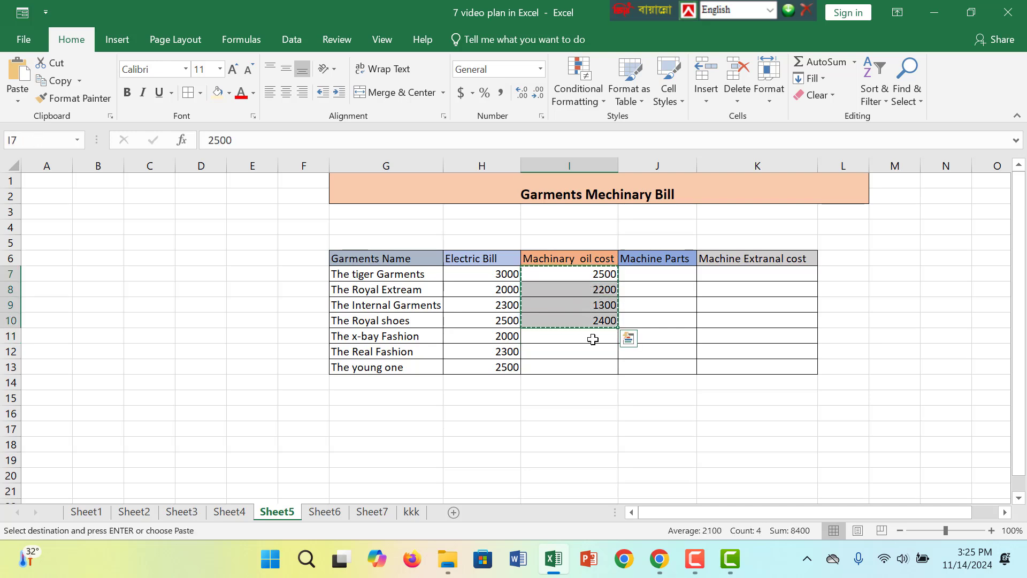
double_click(595, 290)
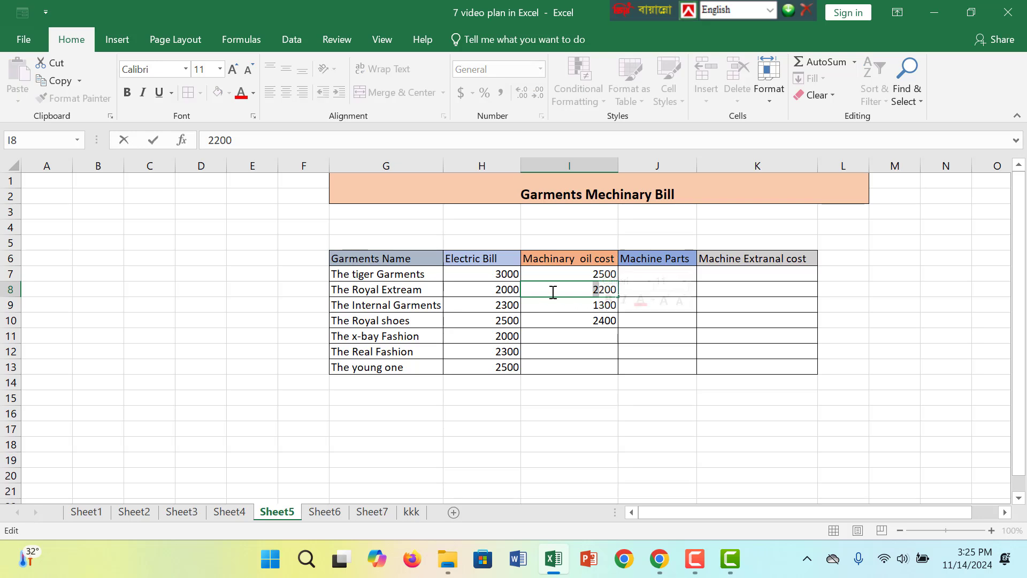
click(575, 369)
- Copy the Machinary oil cost amounts in I8:I10 into I11:I13
drag(612, 288, 612, 319)
key(ctrl+c)
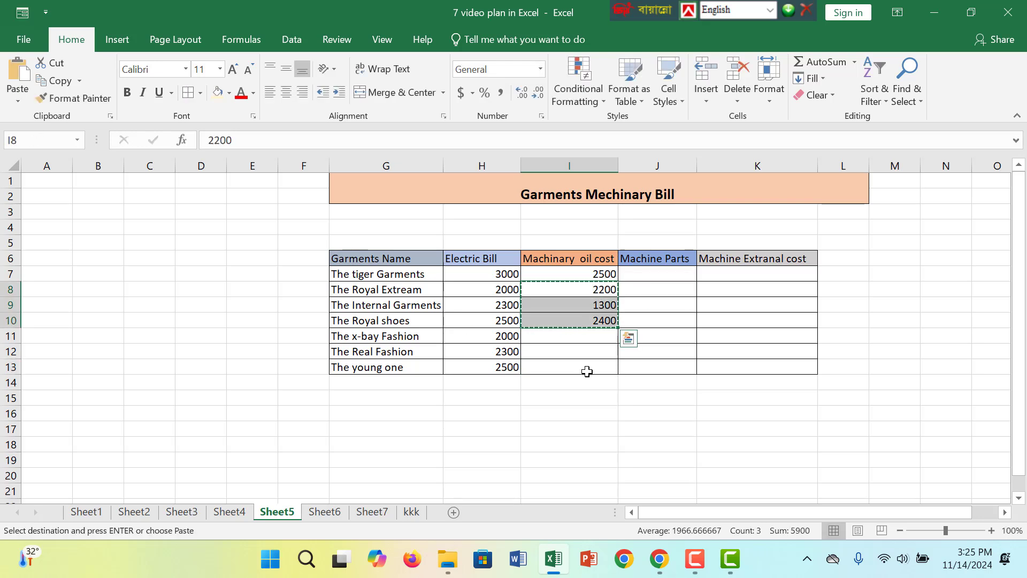
click(574, 337)
key(ctrl+v)
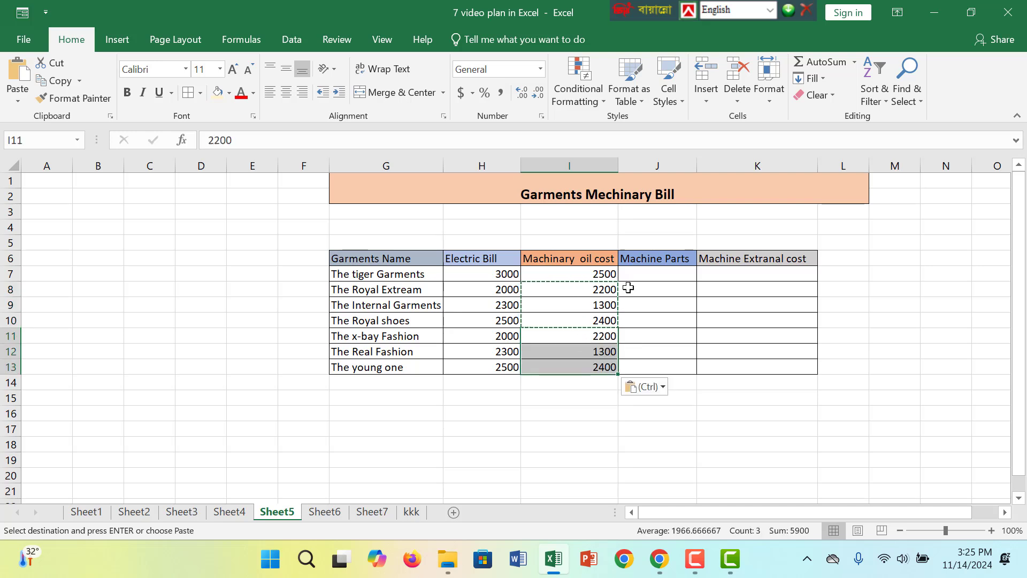
- Enter the Machine Parts amounts 200, 300, 120 and 1500 in J7 to J10
click(653, 275)
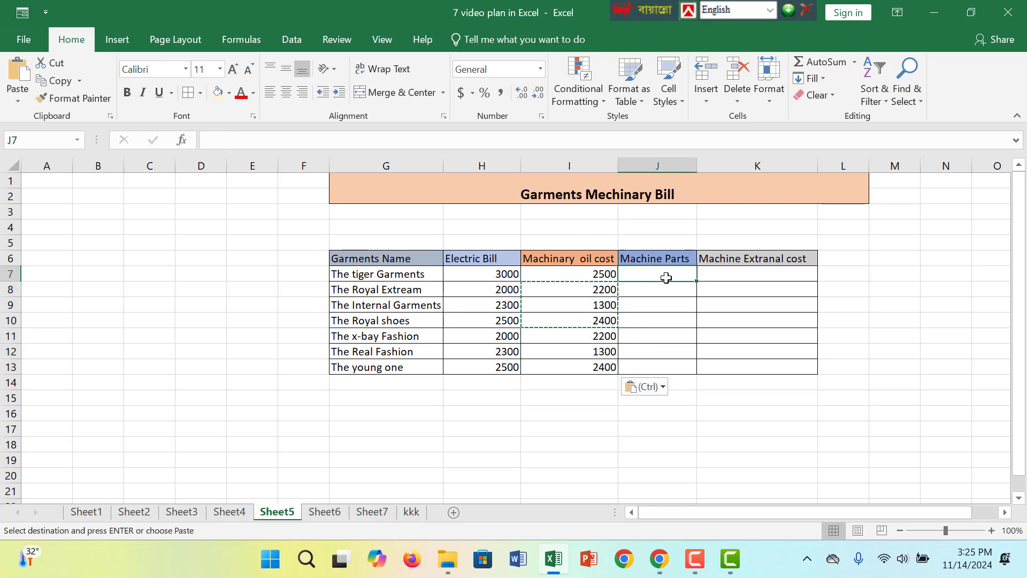
double_click(666, 277)
text(200)
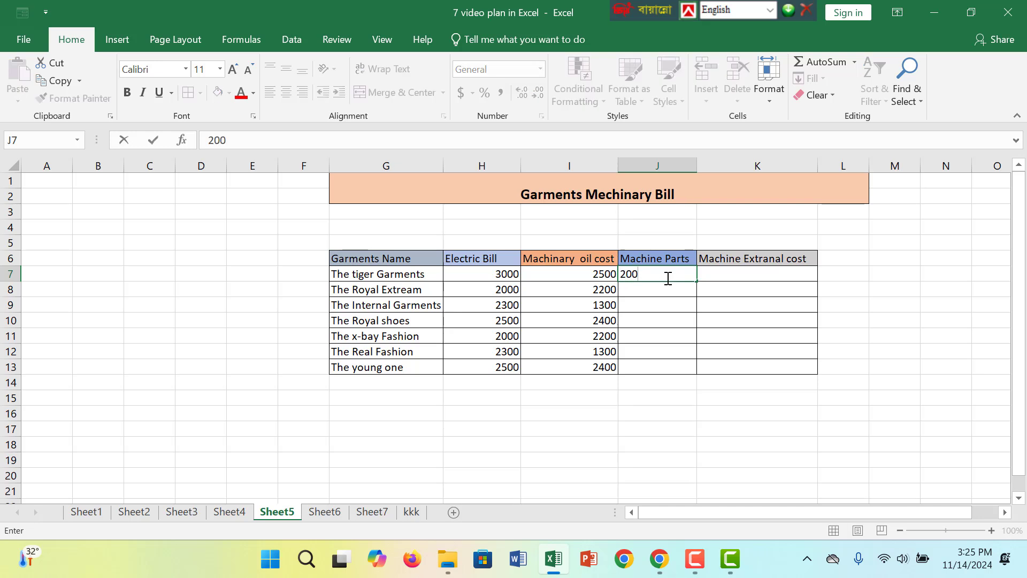
key(Return)
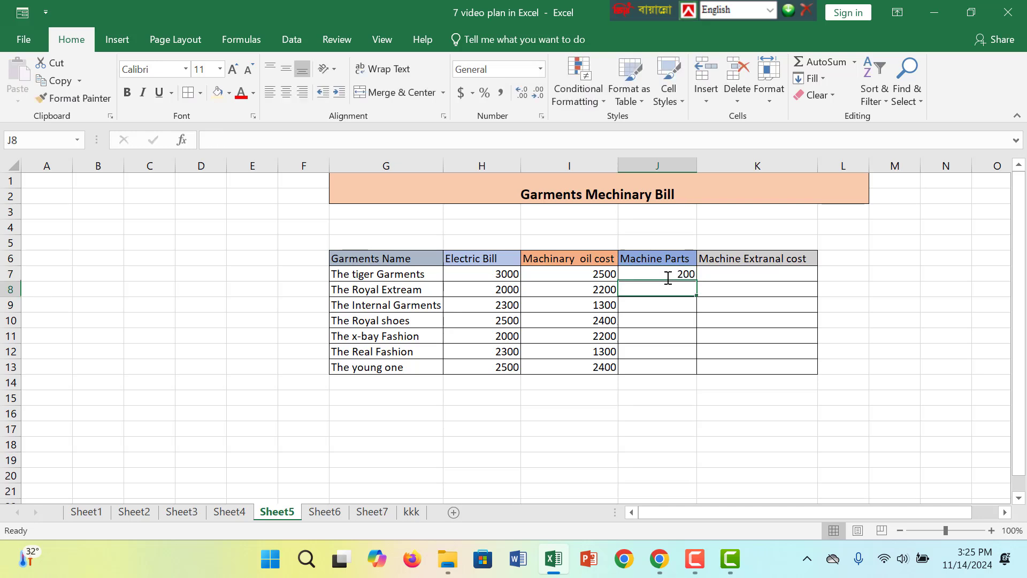
click(669, 277)
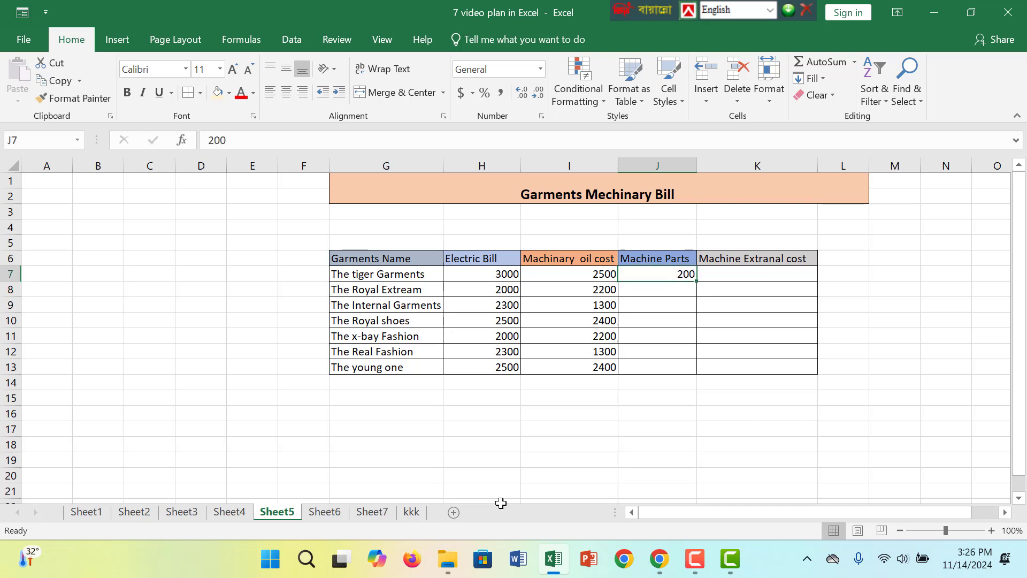
click(673, 295)
text(300)
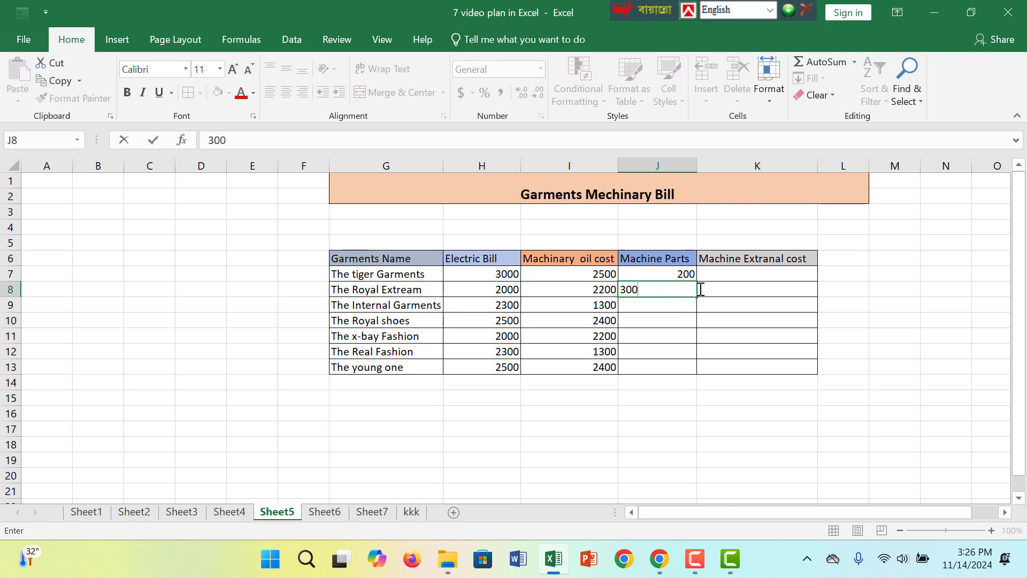
key(Return)
text(120)
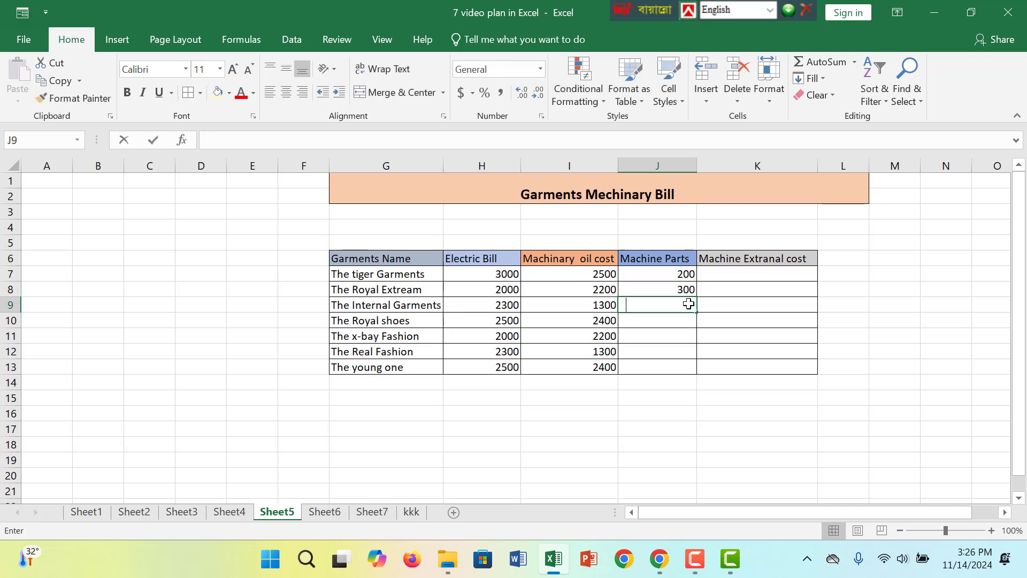
key(Return)
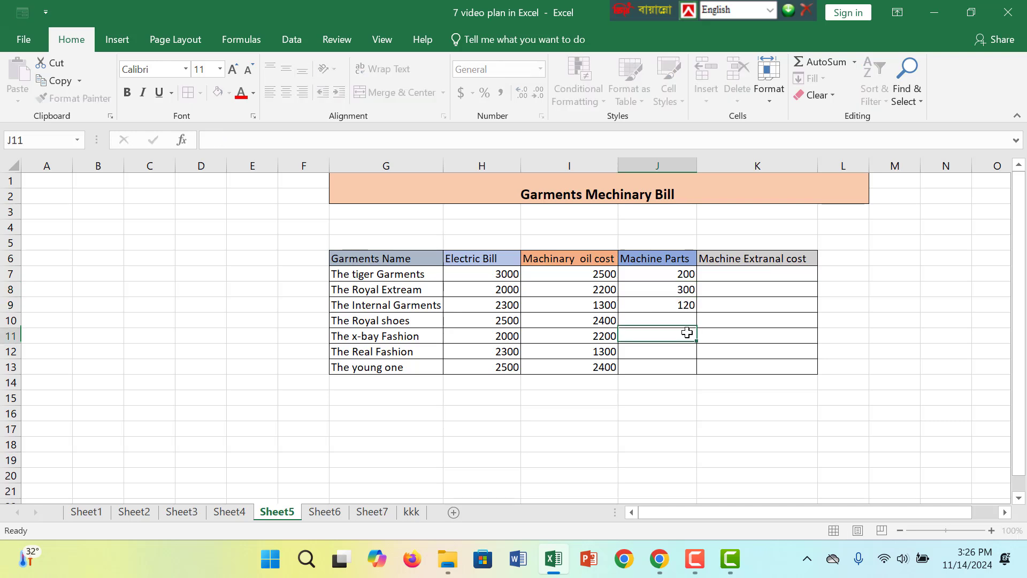
text(1500)
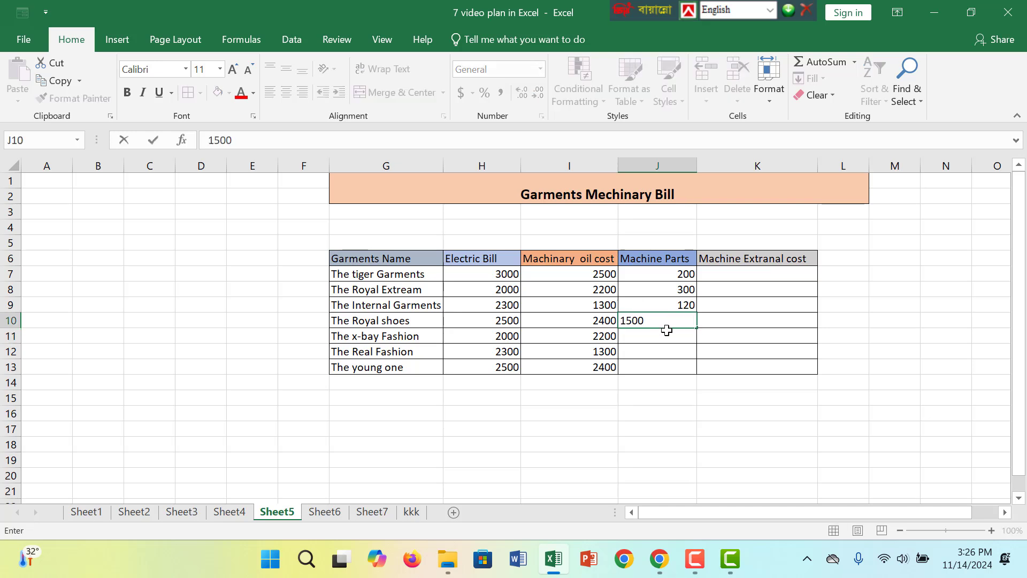
key(Return)
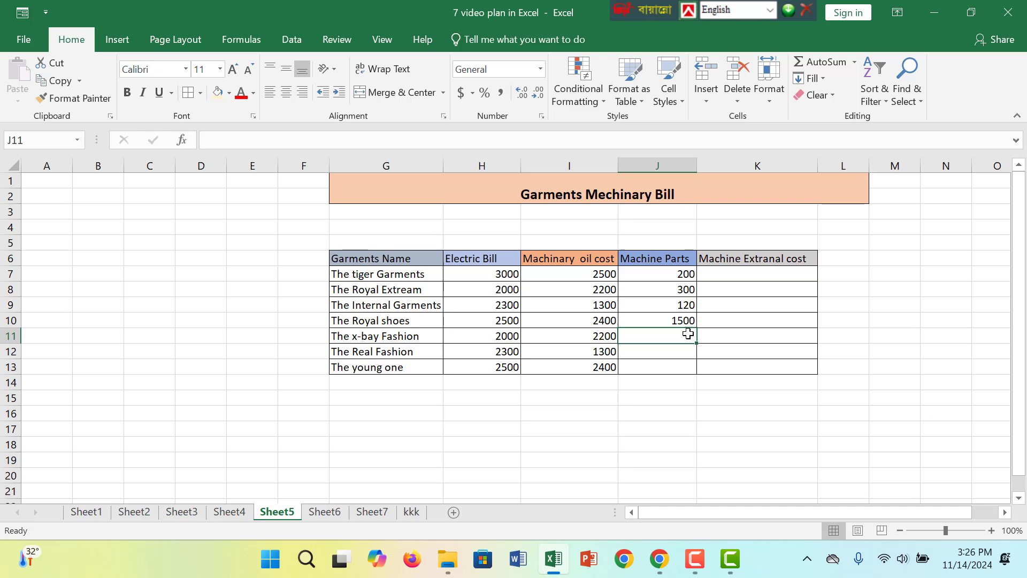
- Enter the remaining Machine Parts amounts 300, 200 and 400 in J11 to J13
text(300)
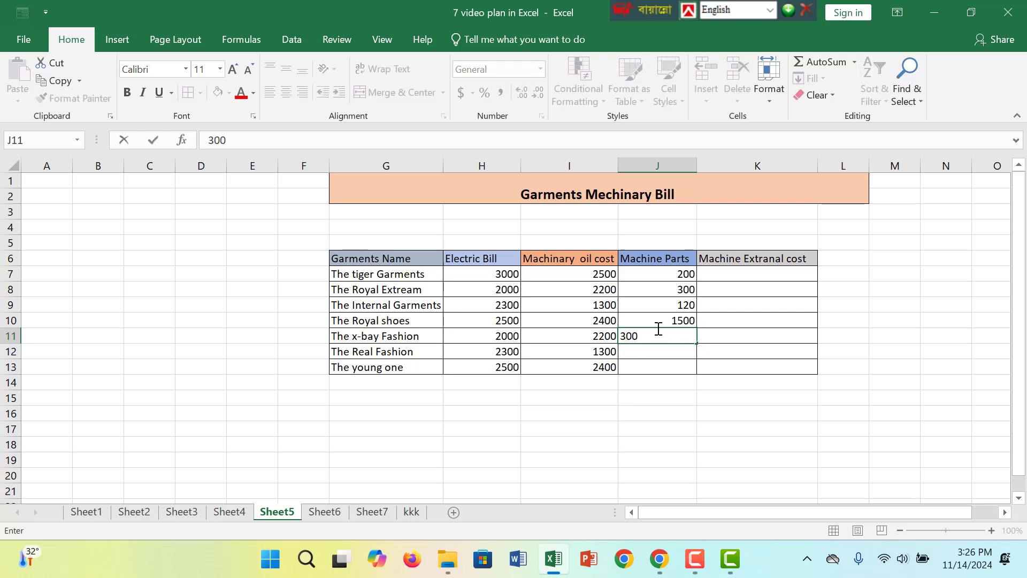
key(Return)
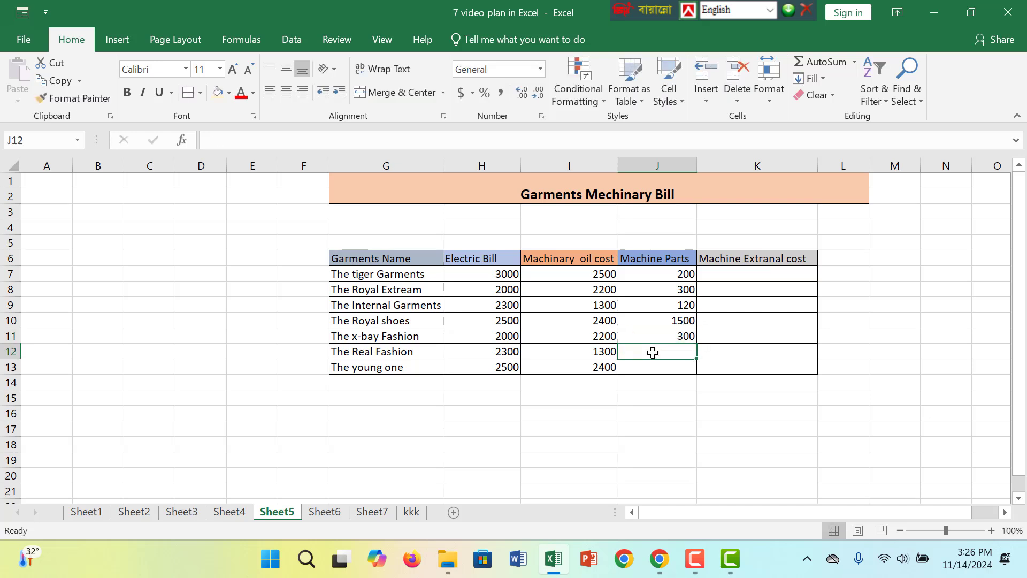
text(200)
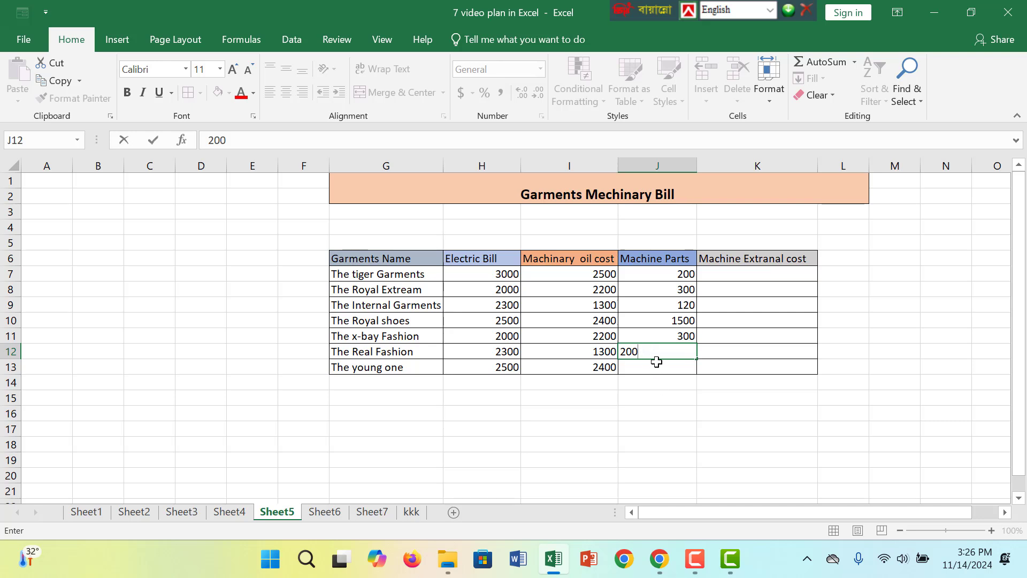
click(655, 368)
text(400)
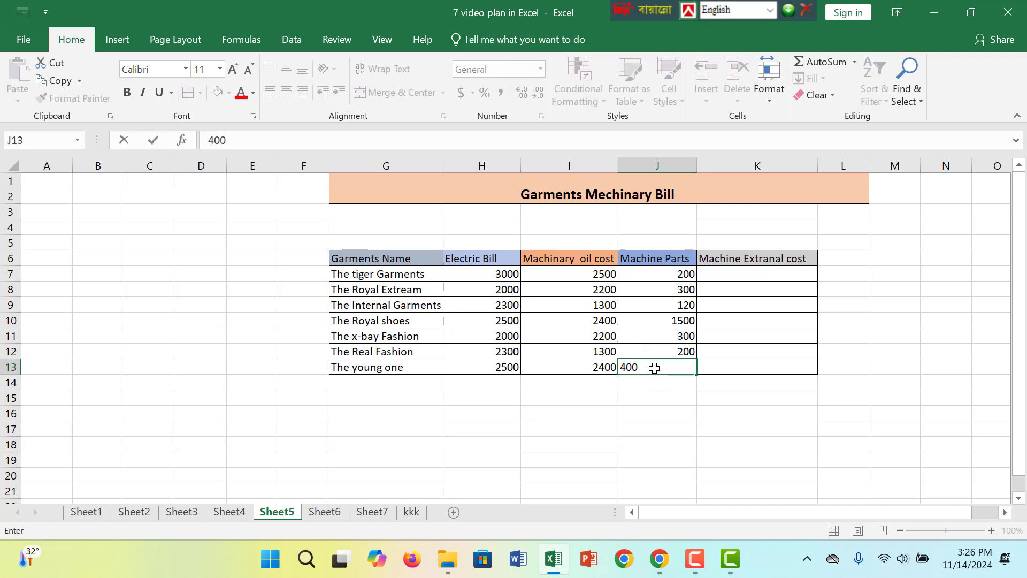
click(757, 320)
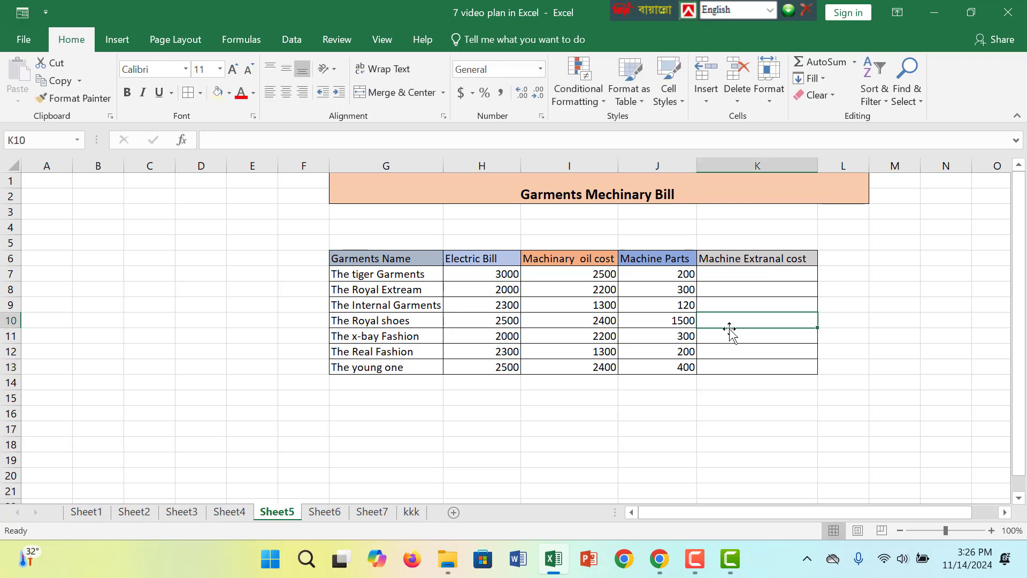
- Apply the dollar Accounting number format to the cost amounts in H7:J13
drag(505, 275, 505, 352)
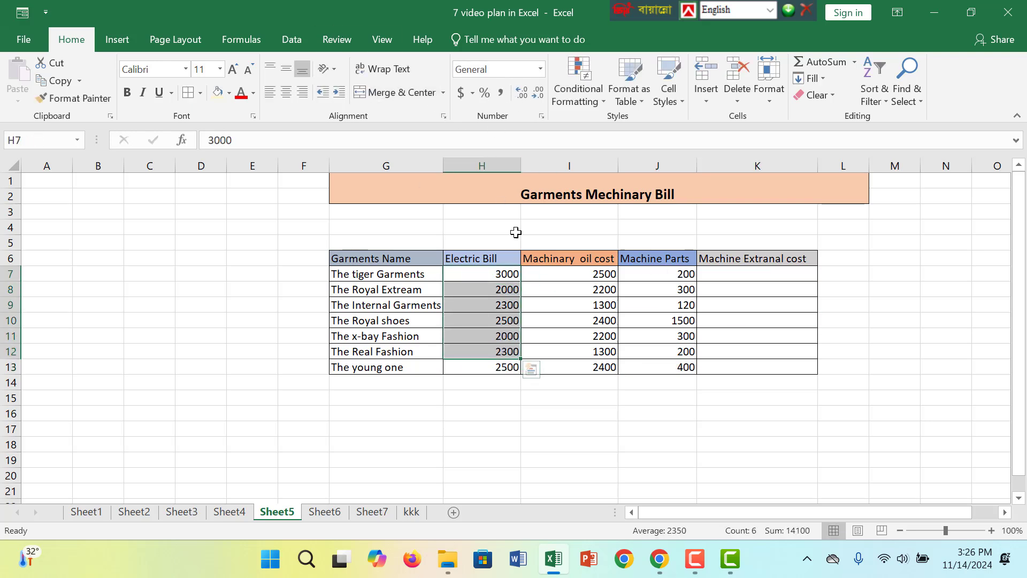
drag(493, 285, 665, 271)
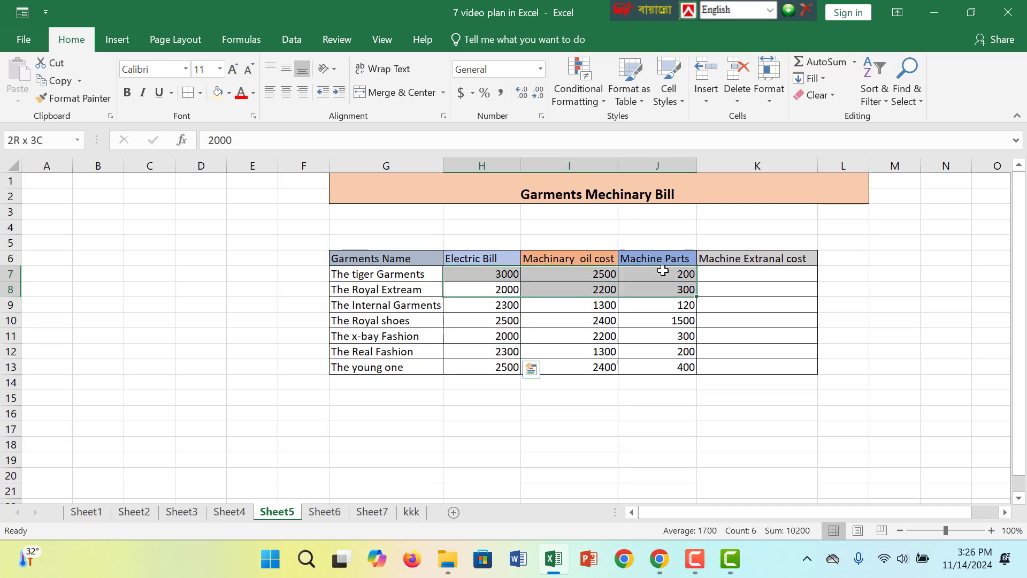
drag(505, 276, 691, 369)
click(457, 93)
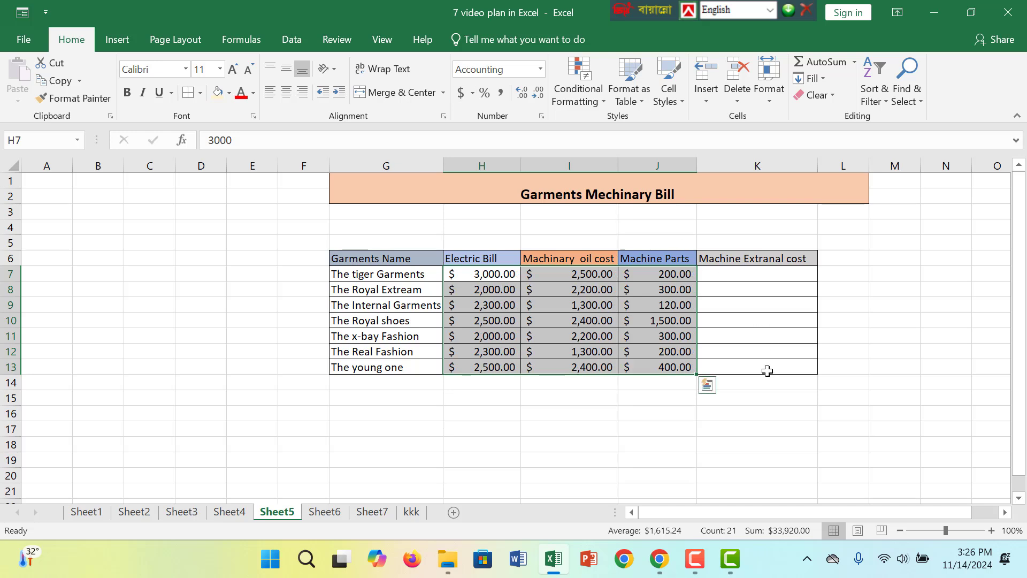
- Calculate Machine Extranal cost in K7 with =SUM(H7:J7) and fill the formula down to K13
click(729, 335)
click(728, 277)
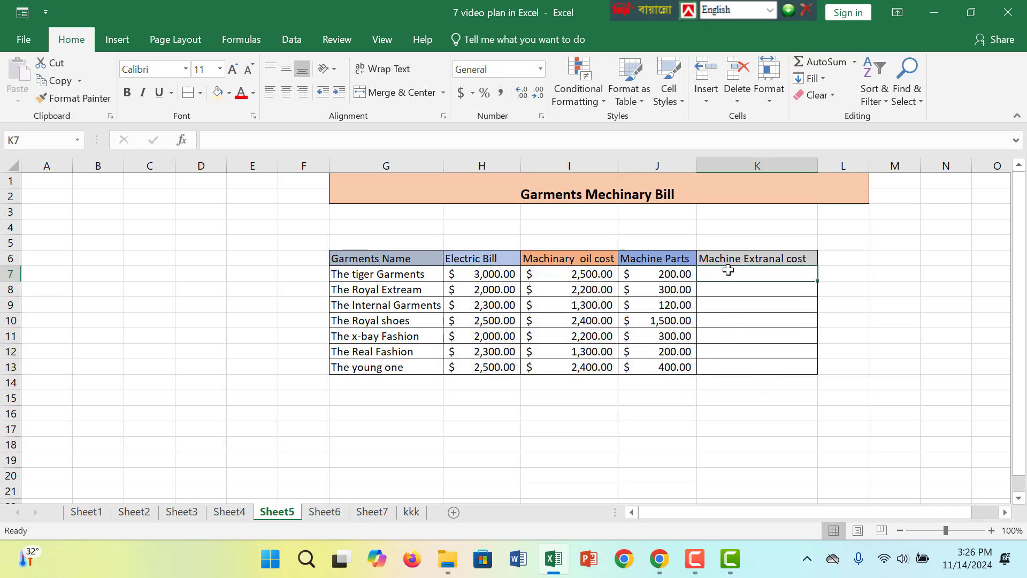
text(=)
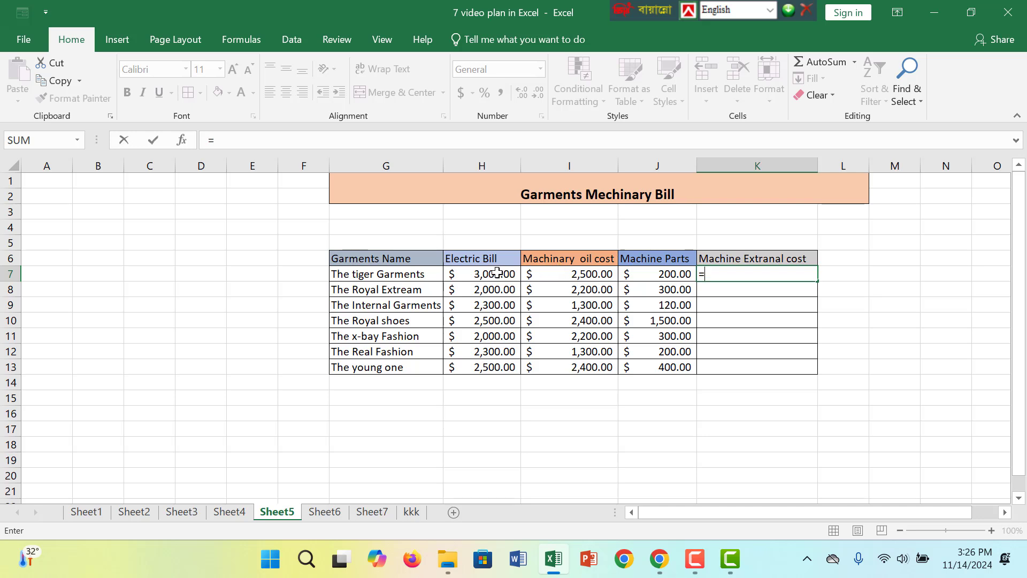
text(sum))
key(BackSpace)
text(()
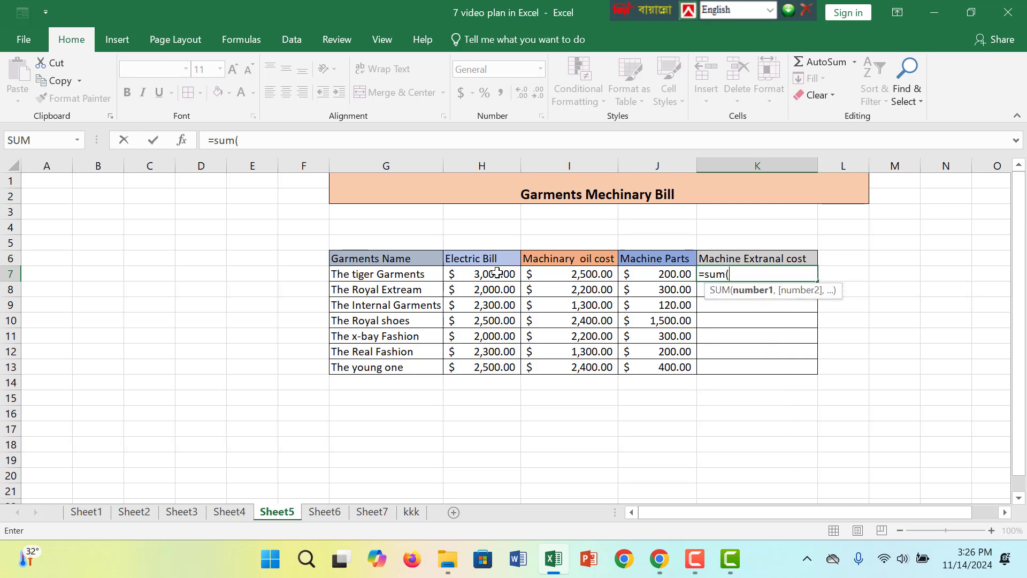
drag(497, 274, 679, 272)
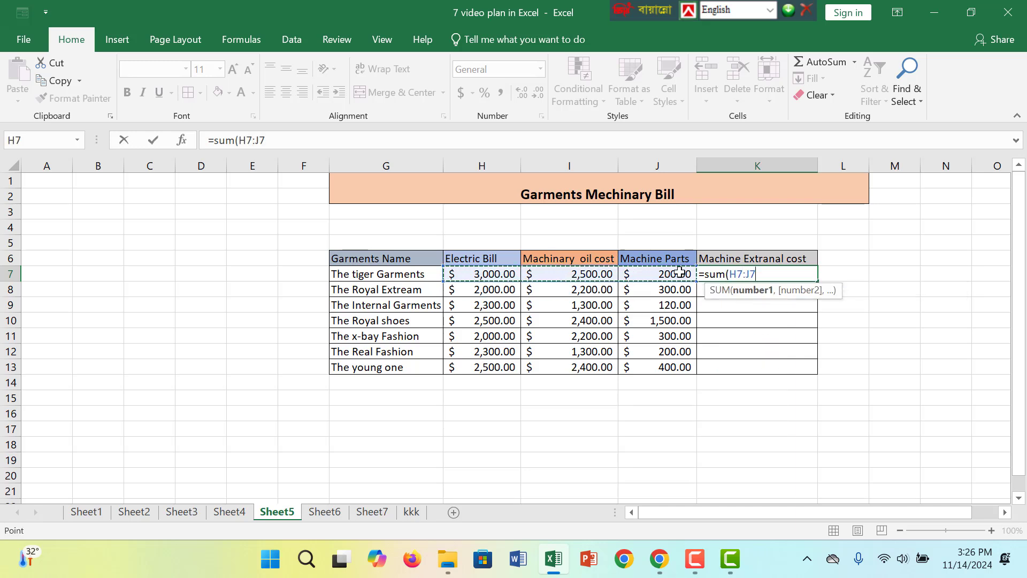
text())
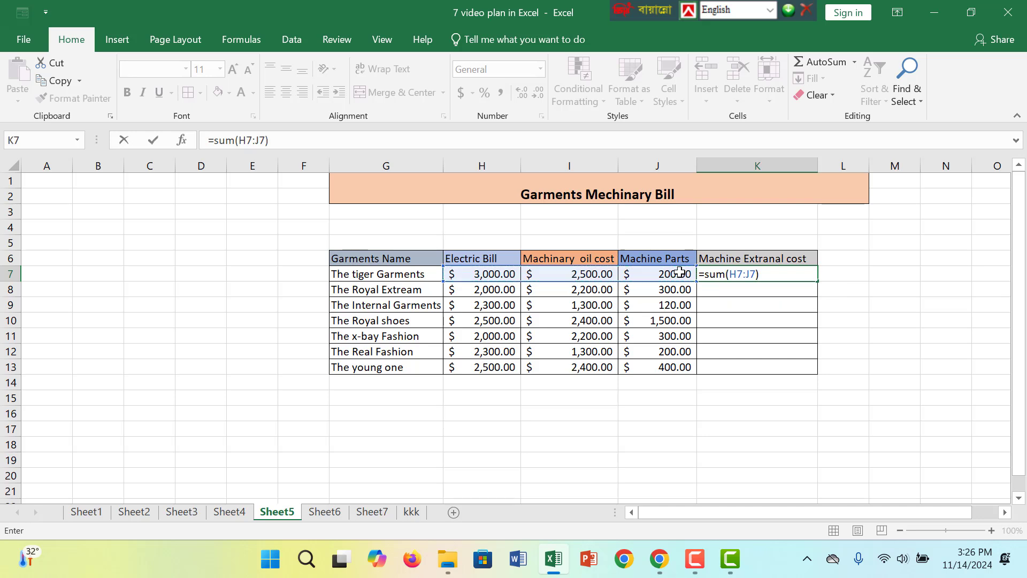
key(Return)
click(749, 274)
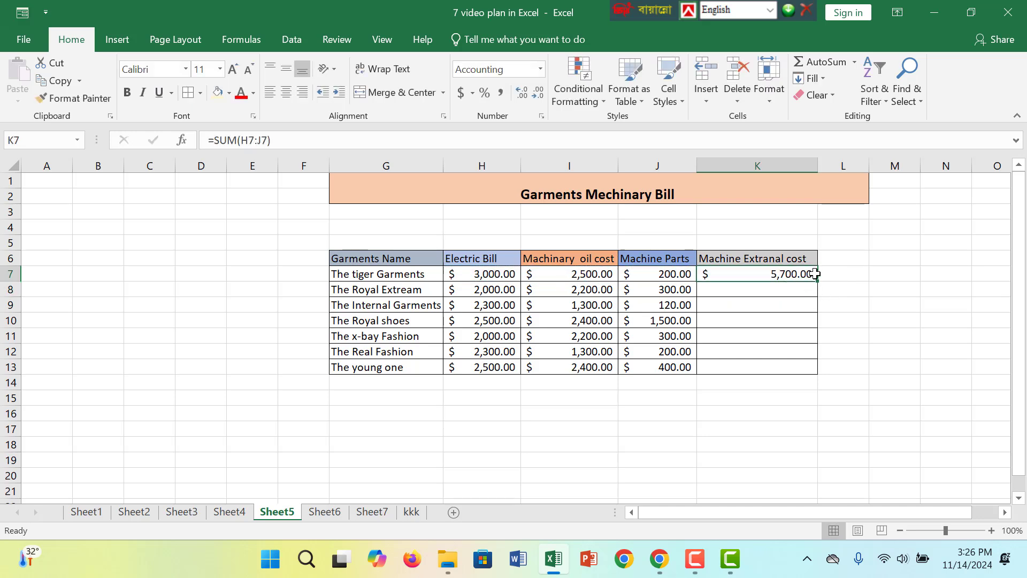
drag(817, 279, 817, 374)
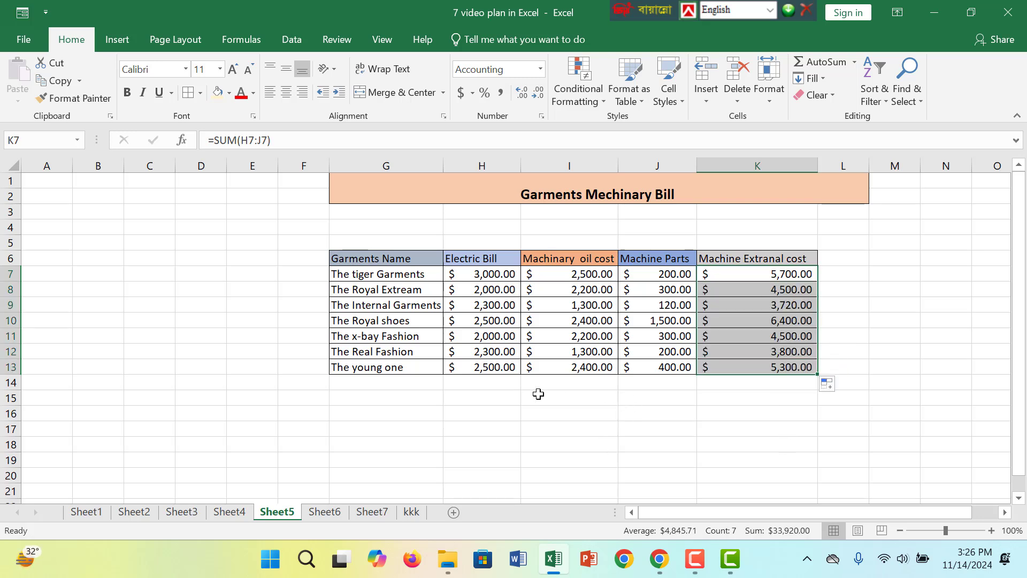
- Add a "Total Garments Bill" label in merged and centred cells I14:J14 with a light yellow fill
drag(554, 383, 659, 381)
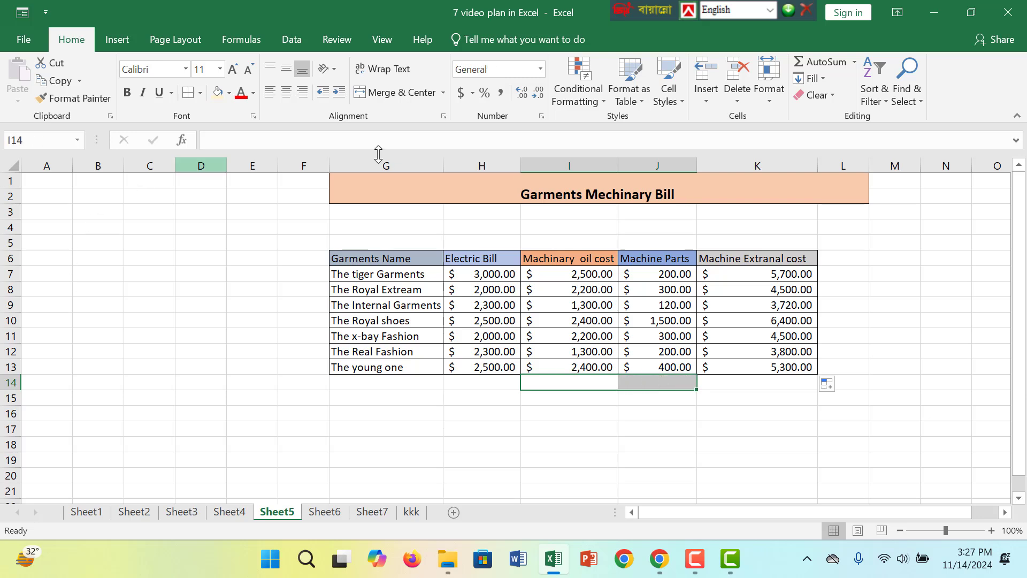
click(387, 95)
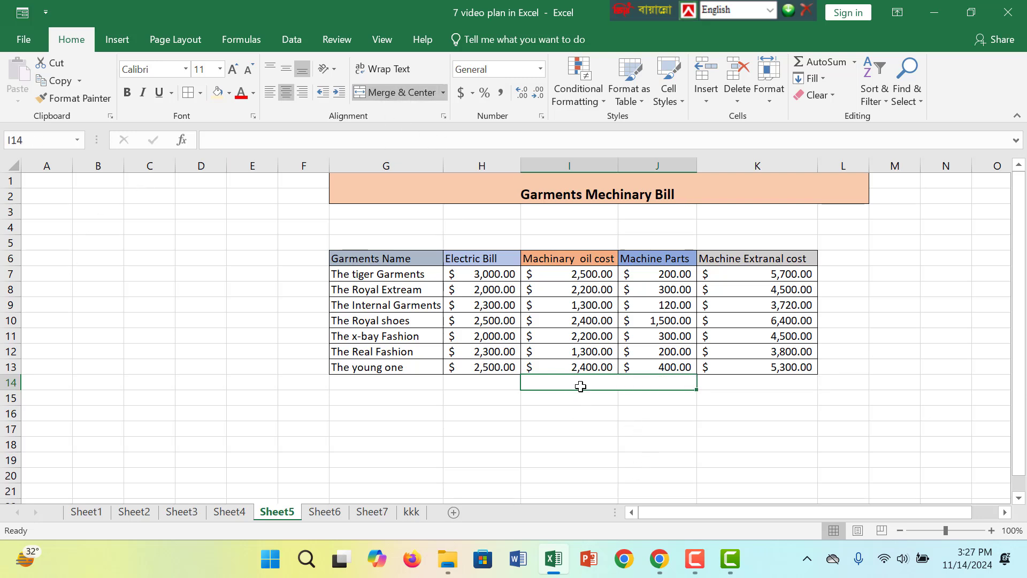
text(T)
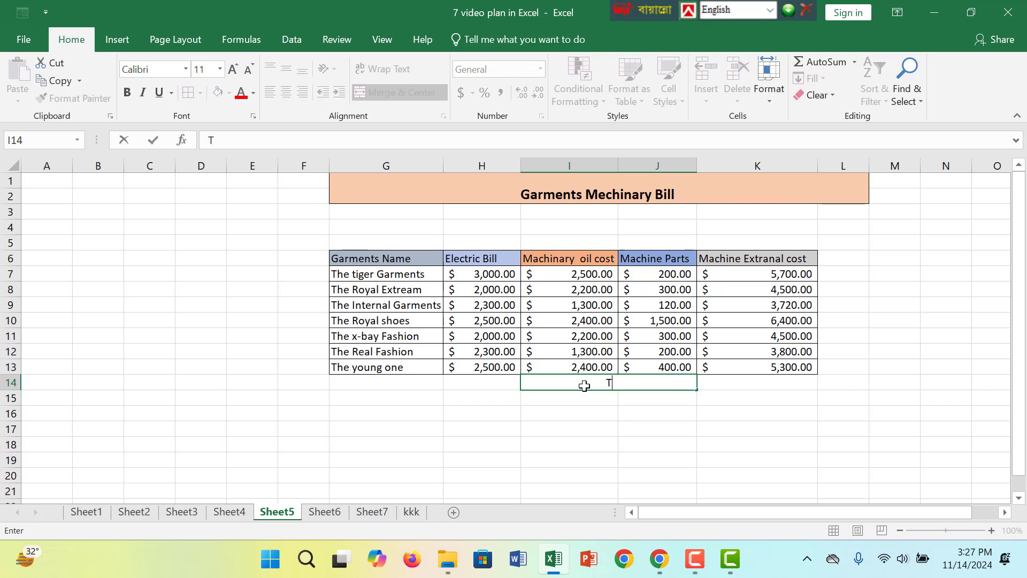
text(otal Garments Bill)
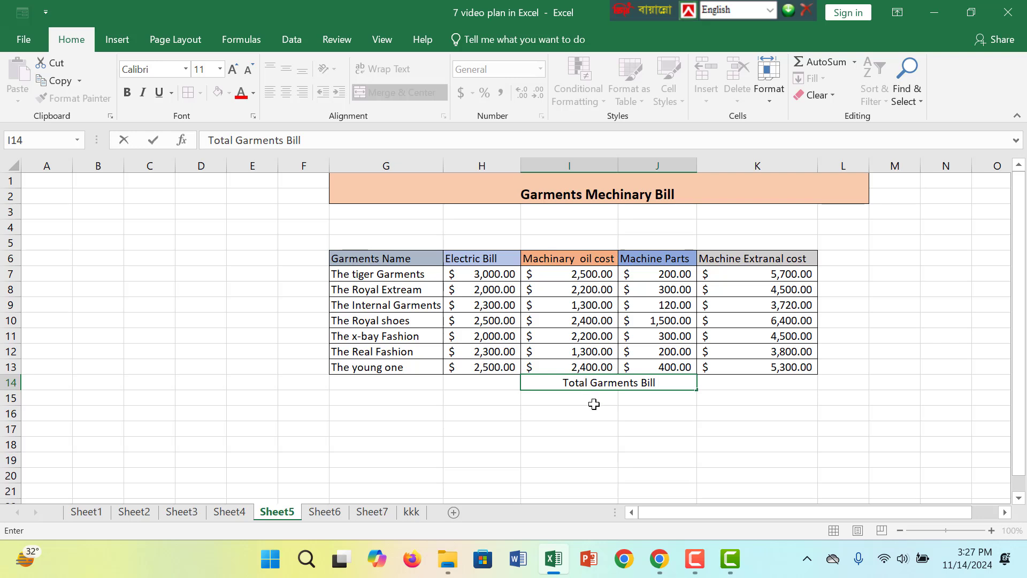
key(Return)
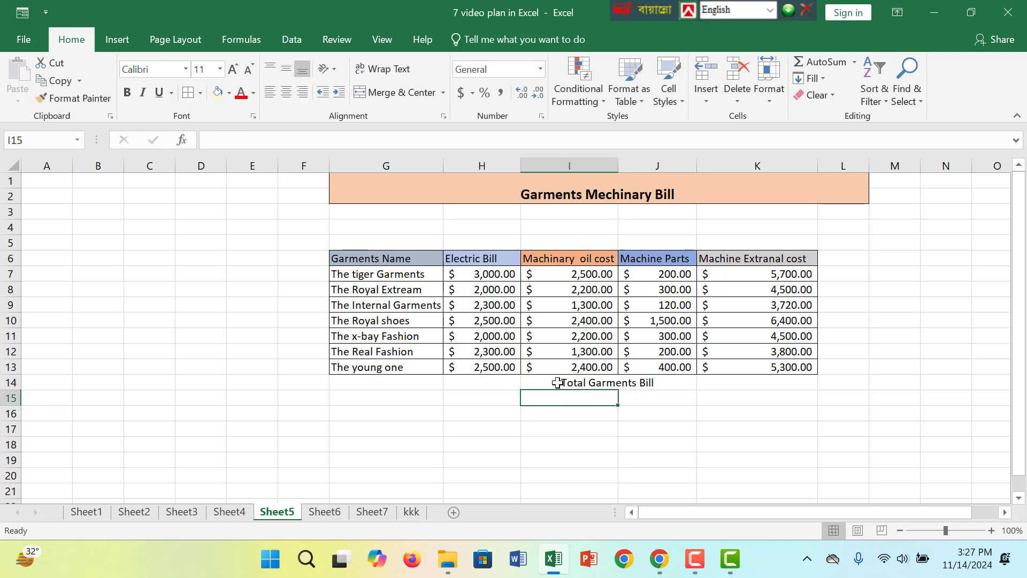
click(556, 382)
click(215, 99)
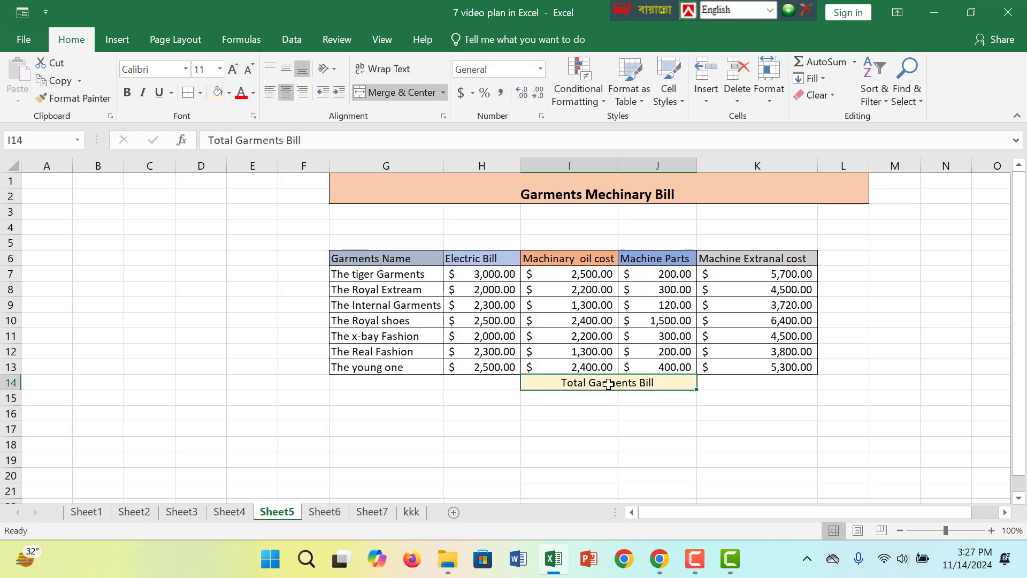
- Bold the "Total Garments Bill" label and calculate the total in K14 with =SUM(K7:K13)
click(127, 92)
click(731, 384)
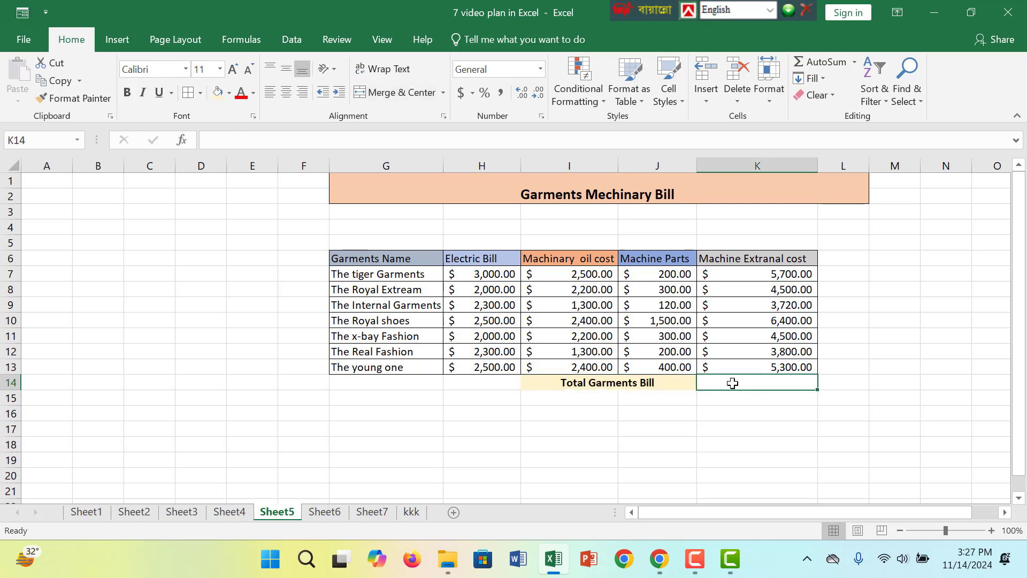
text(=)
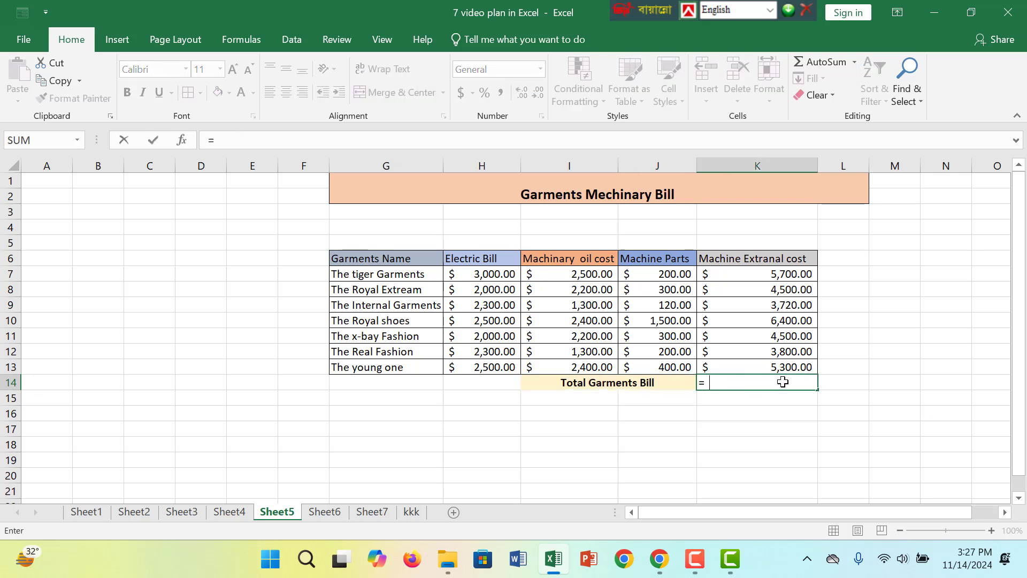
text(sum()
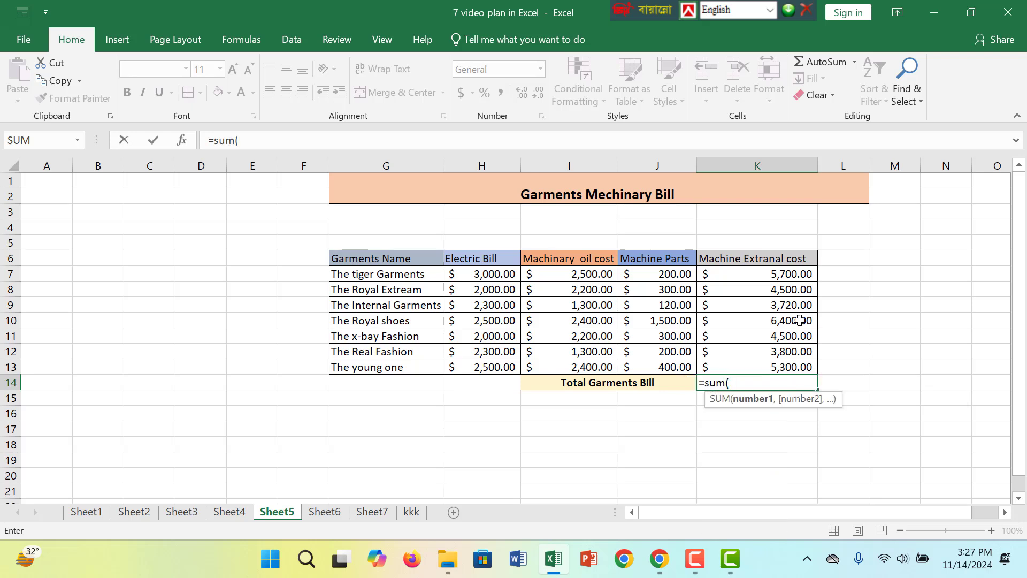
drag(759, 270, 769, 379)
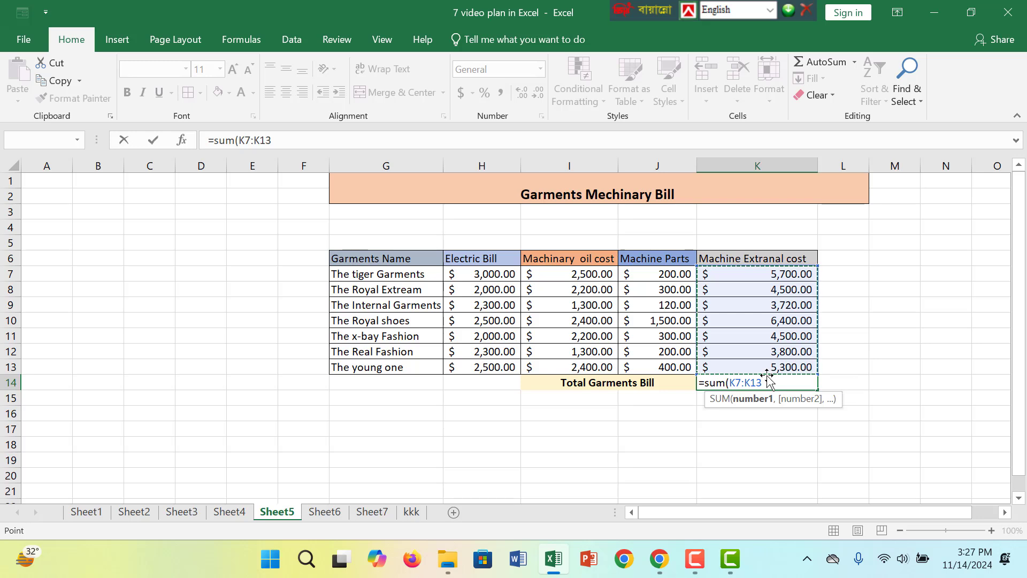
key(Return)
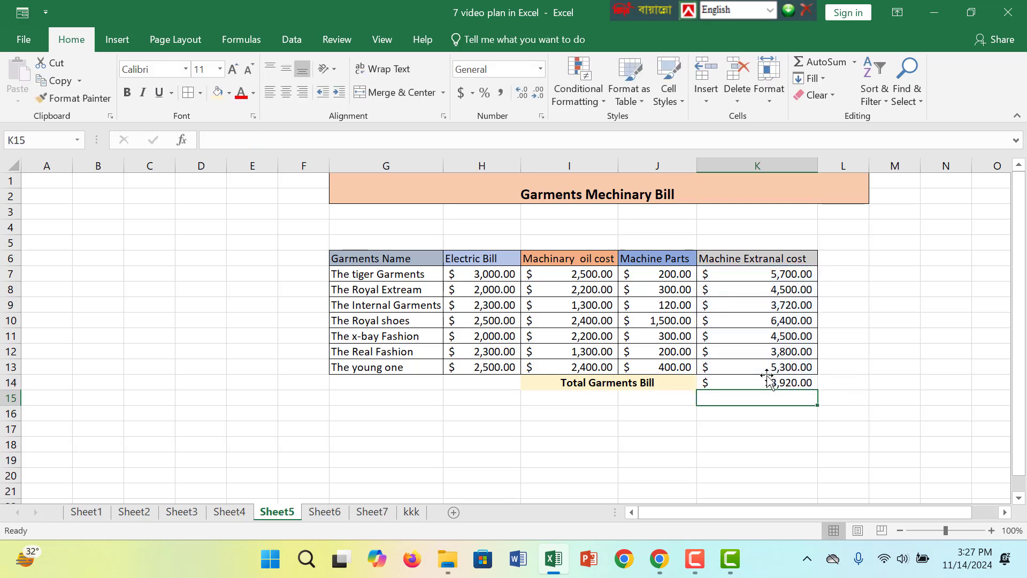
- Add all borders to the Total Garments Bill row, cells I14:K14
click(749, 386)
drag(588, 384, 768, 376)
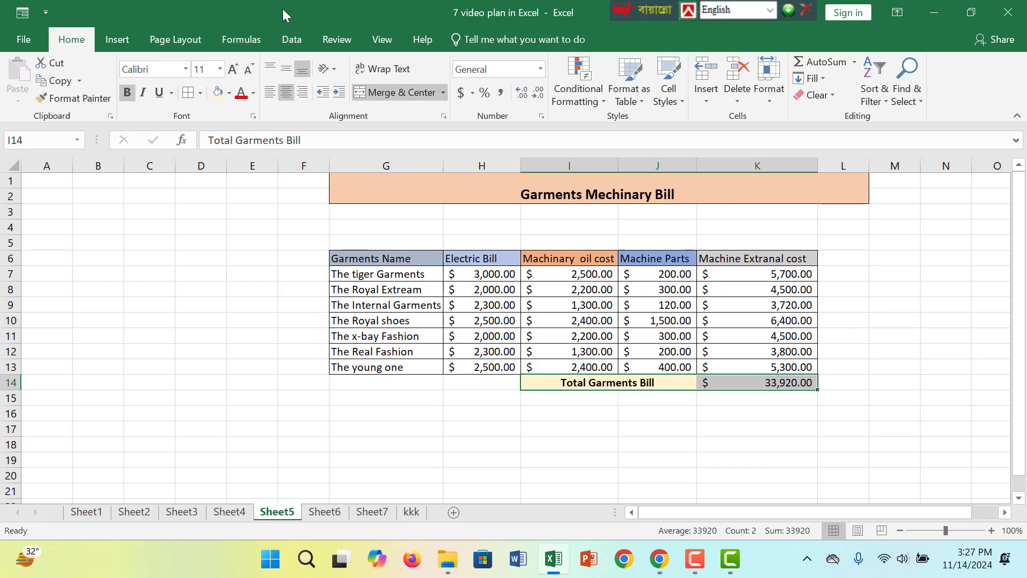
click(188, 93)
click(626, 425)
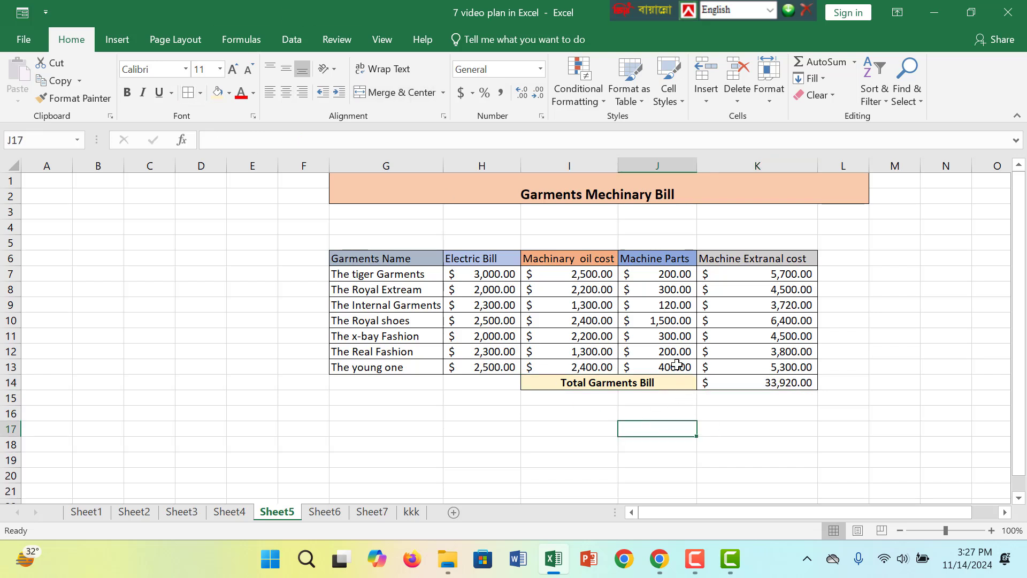
click(699, 556)
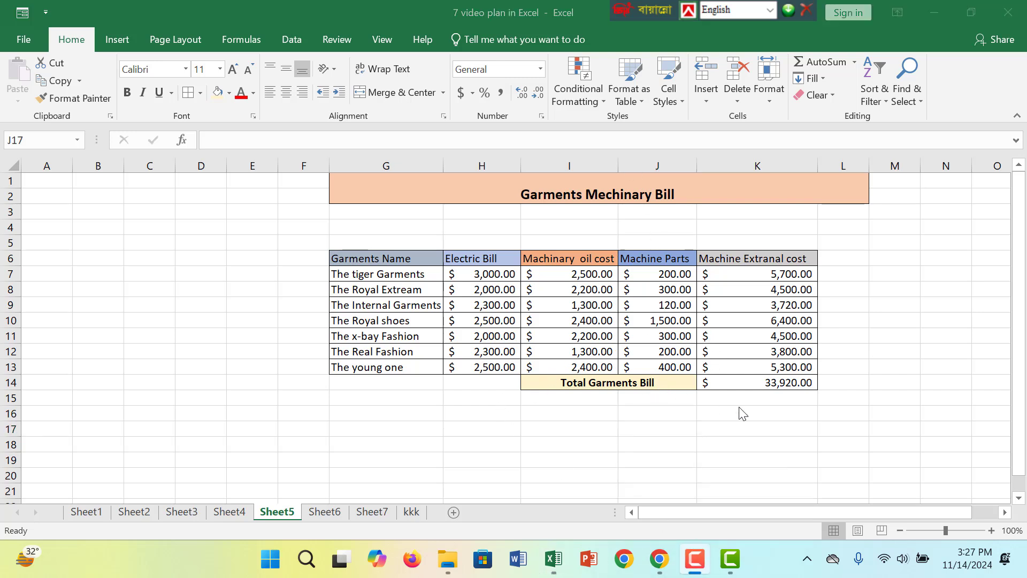
click(749, 351)
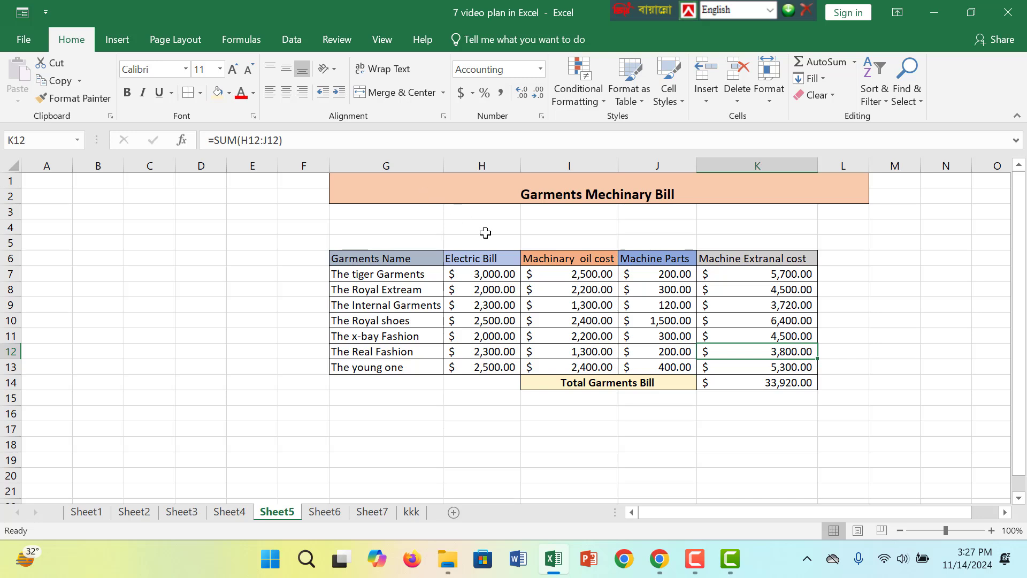
click(513, 303)
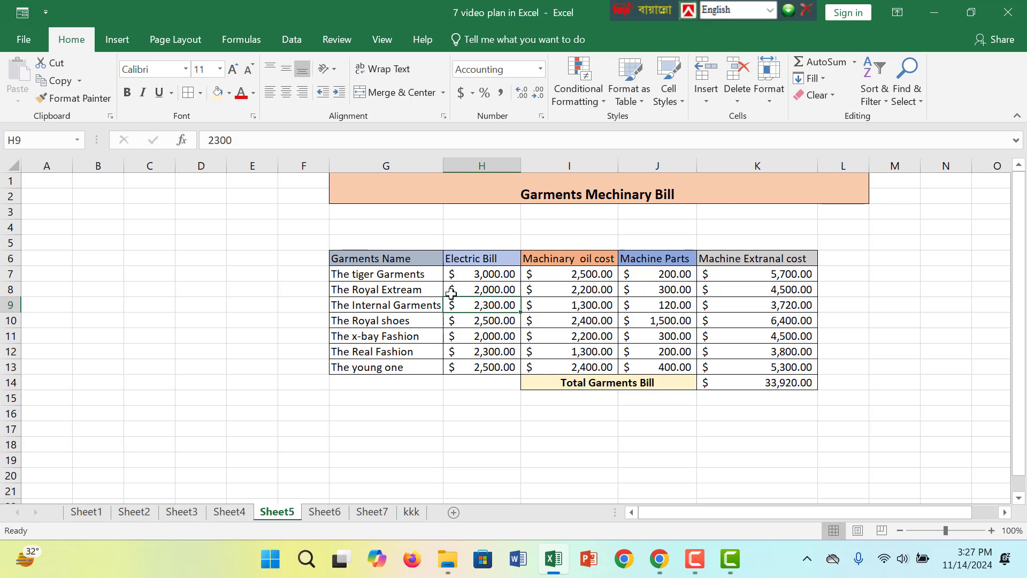
click(555, 240)
click(540, 274)
click(525, 303)
click(484, 273)
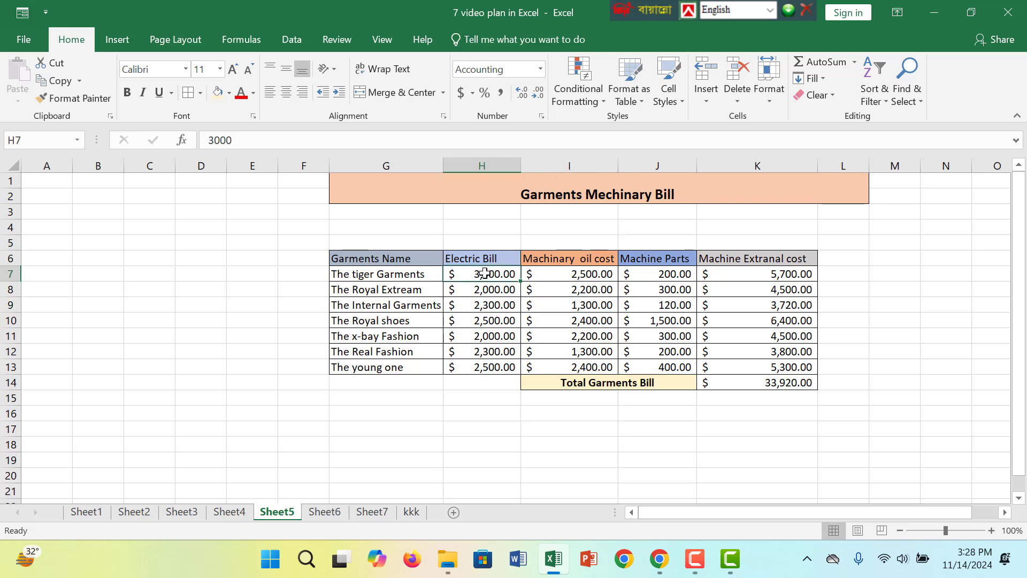
- Change the fill colour of the merged "Garments Mechinary Bill" title cell
click(584, 182)
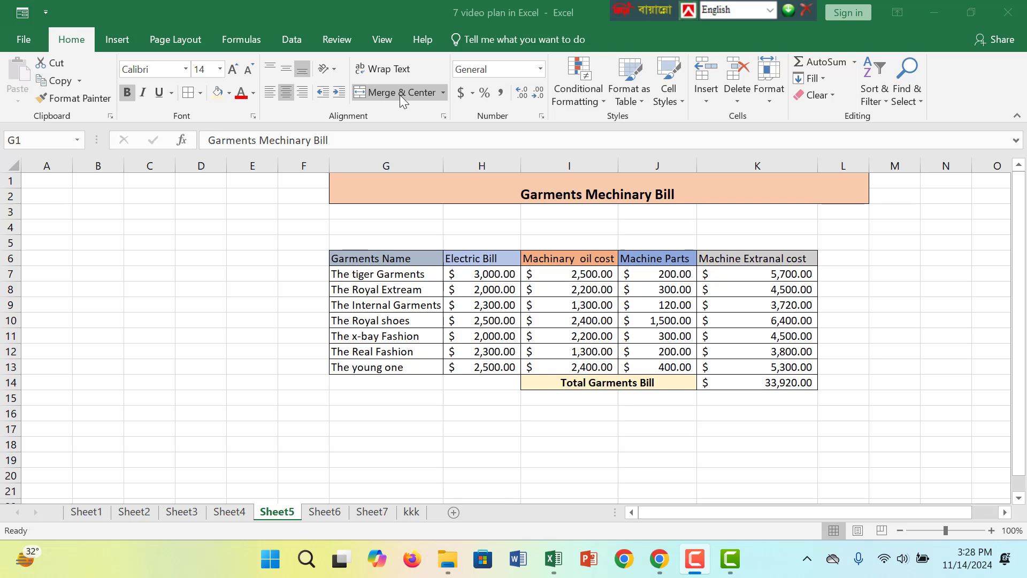
click(403, 195)
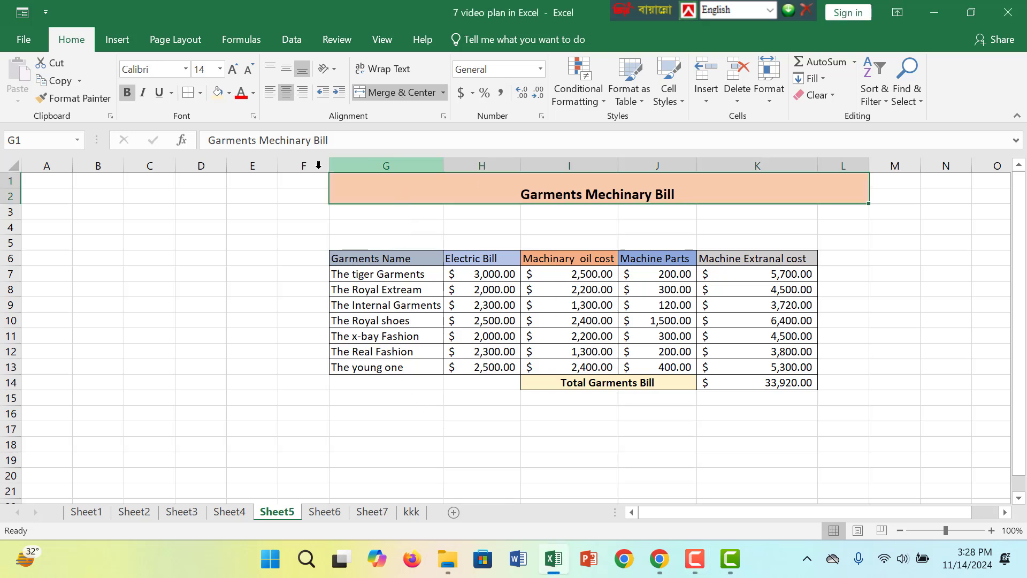
click(229, 93)
click(243, 144)
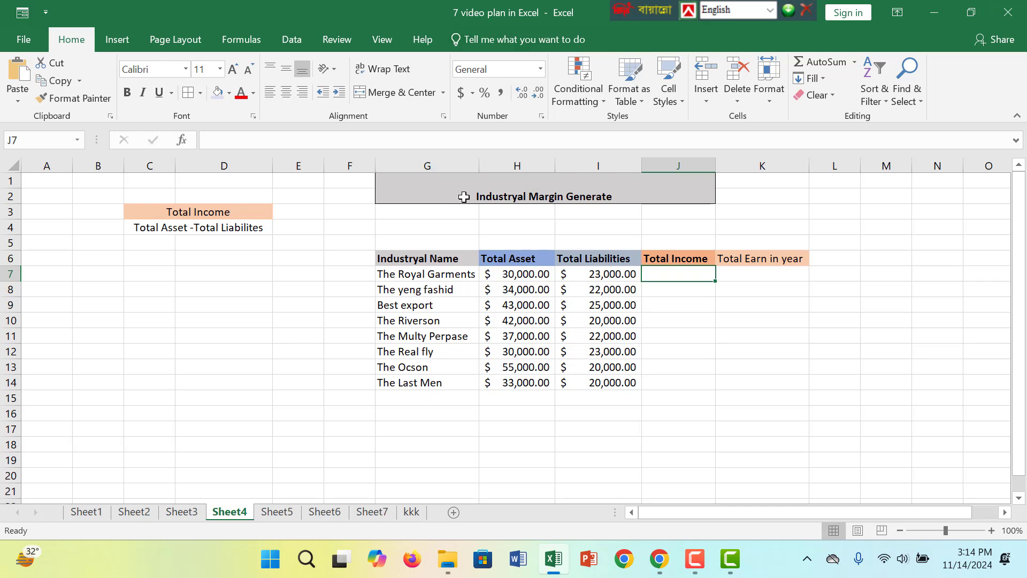
- Add borders to the "Total Income" heading in C3 and its "Total Asset -Total Liabilites" cell in C4 on Sheet4
click(464, 197)
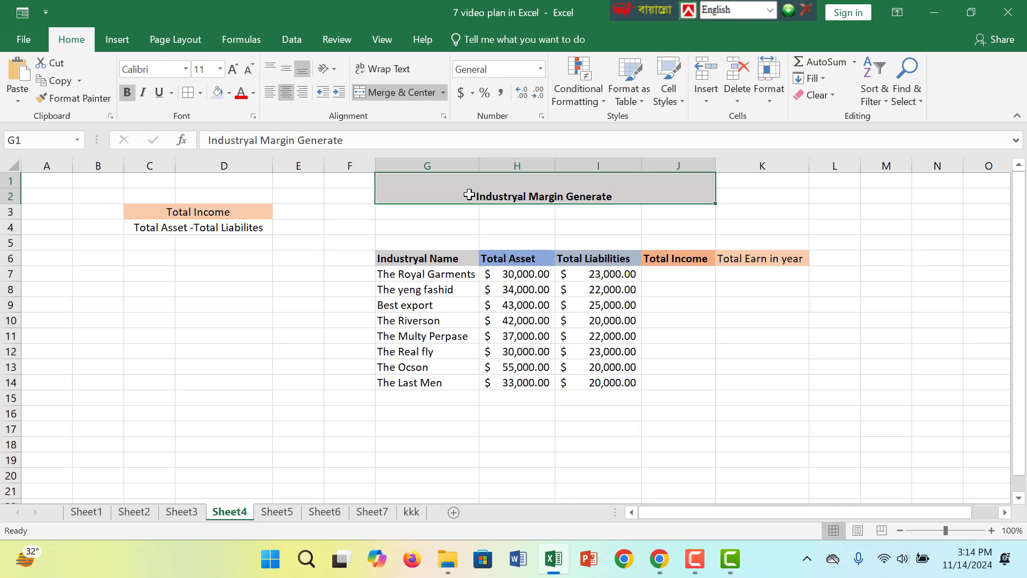
click(212, 214)
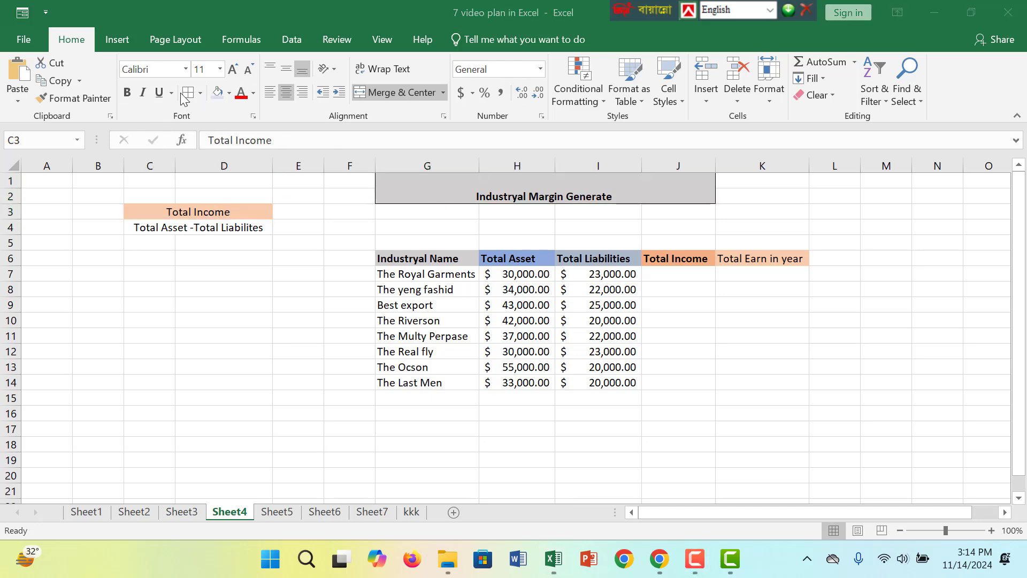
click(193, 230)
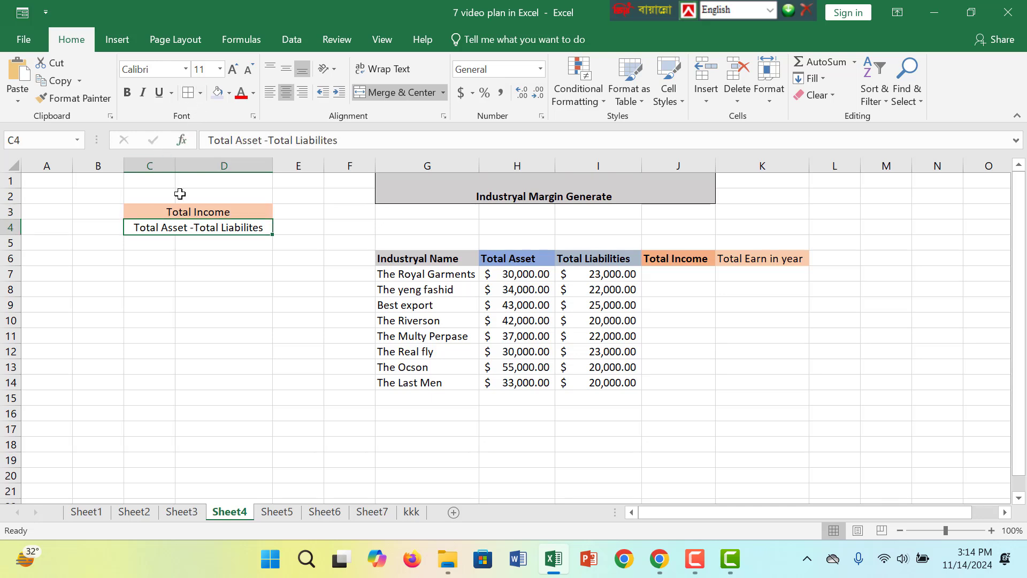
click(182, 212)
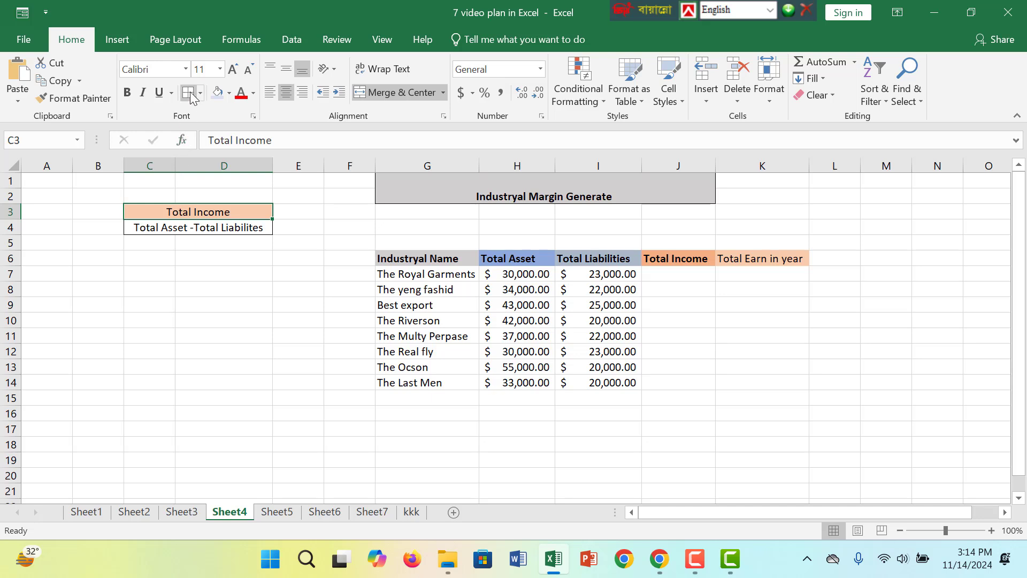
- Add all borders to the Industryal Margin table in G6:K14
click(516, 333)
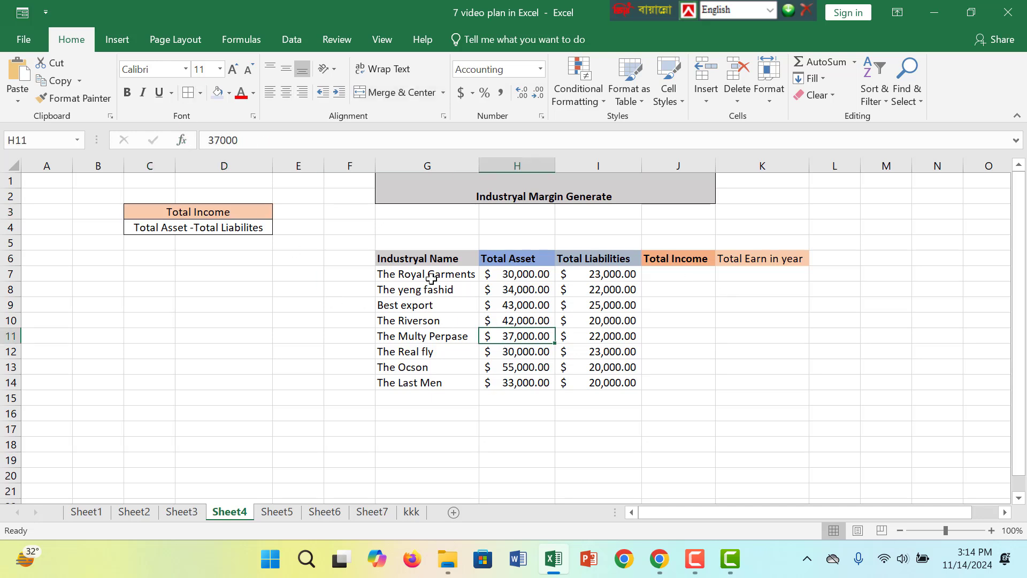
drag(415, 259, 777, 381)
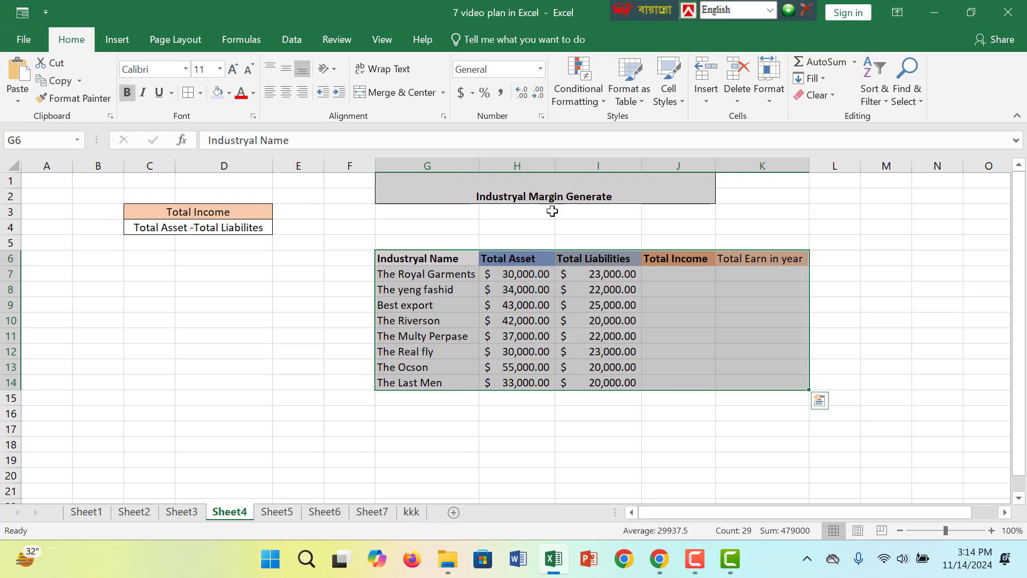
click(188, 92)
- Calculate Total Income in J7 with =H7-I7 and fill the formula down to J14
click(663, 274)
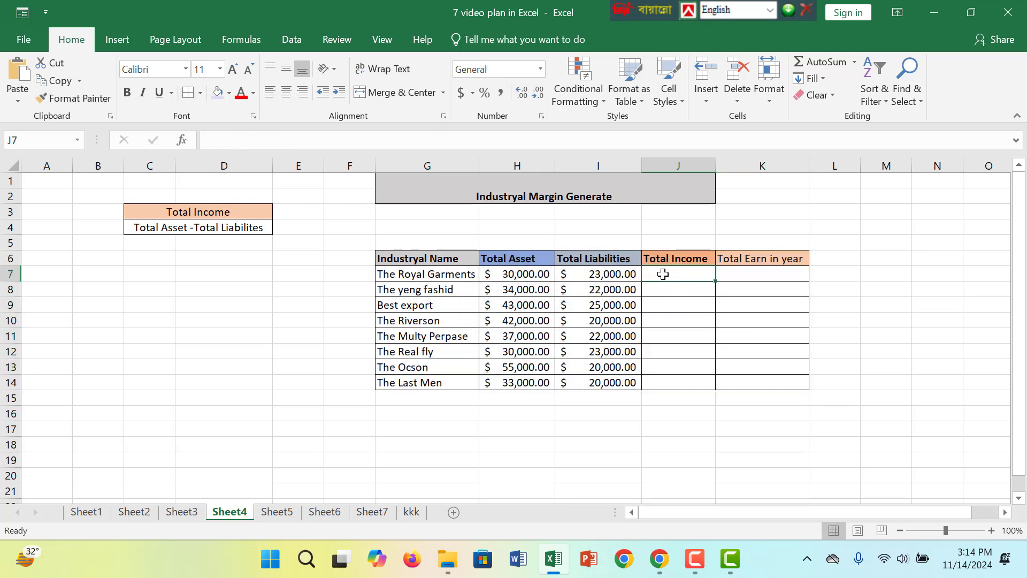
text(=)
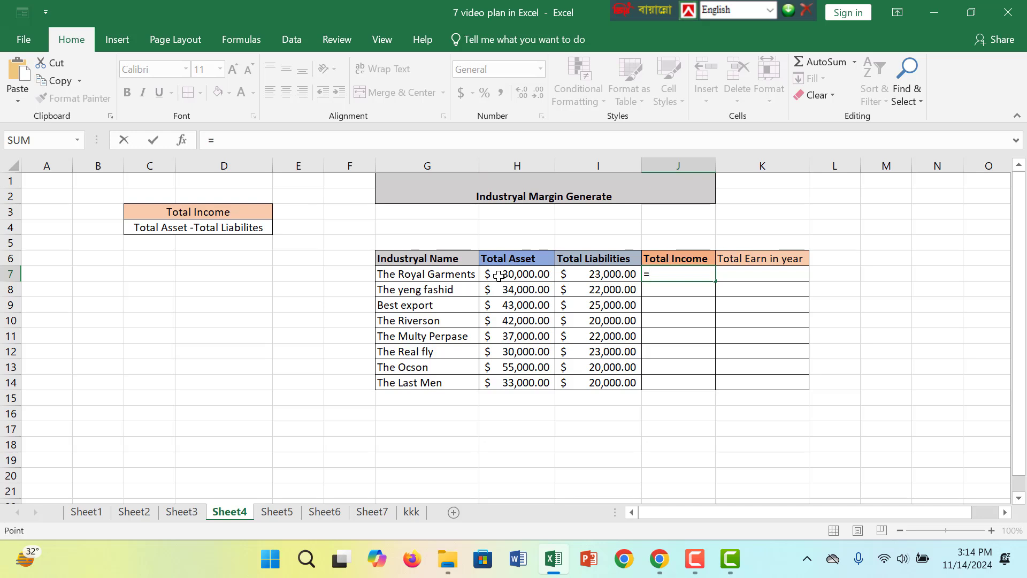
click(499, 276)
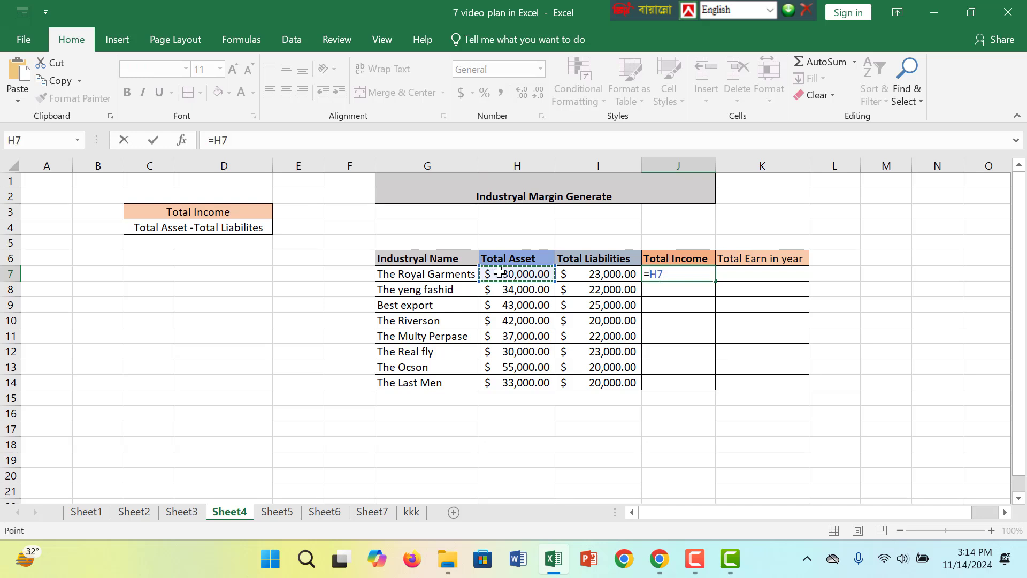
text(-)
click(579, 276)
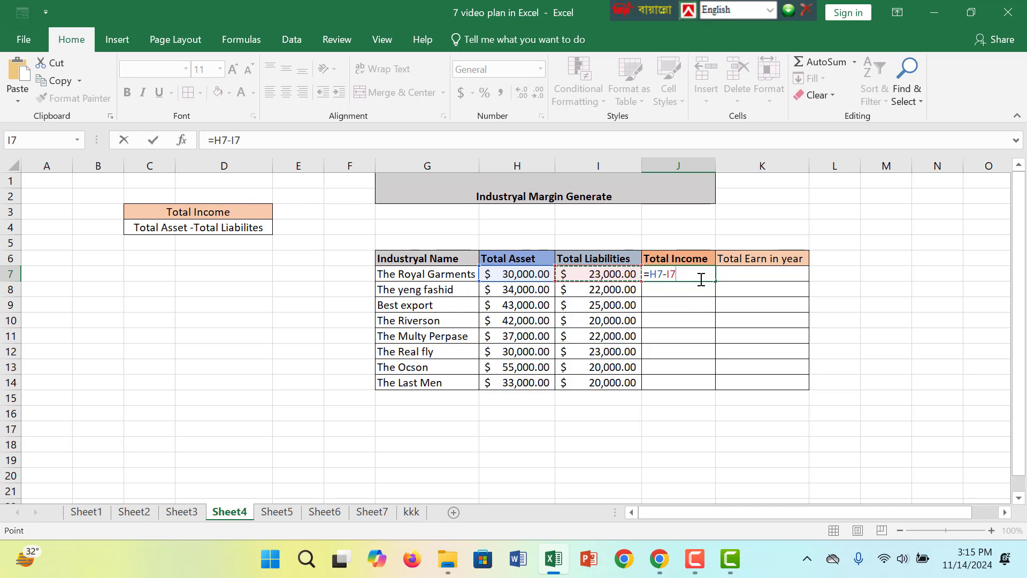
key(ctrl+Return)
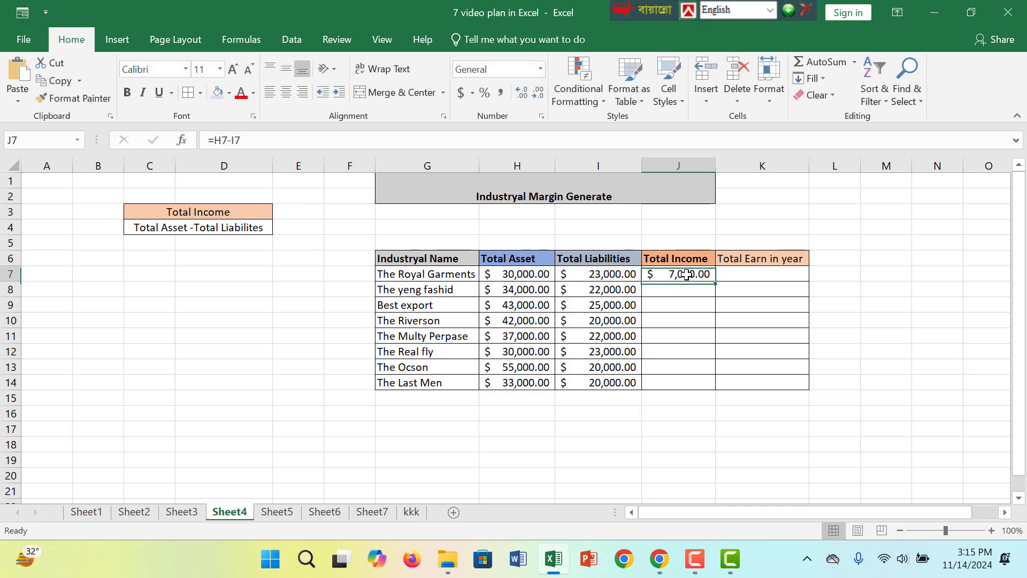
drag(714, 283, 714, 386)
click(677, 351)
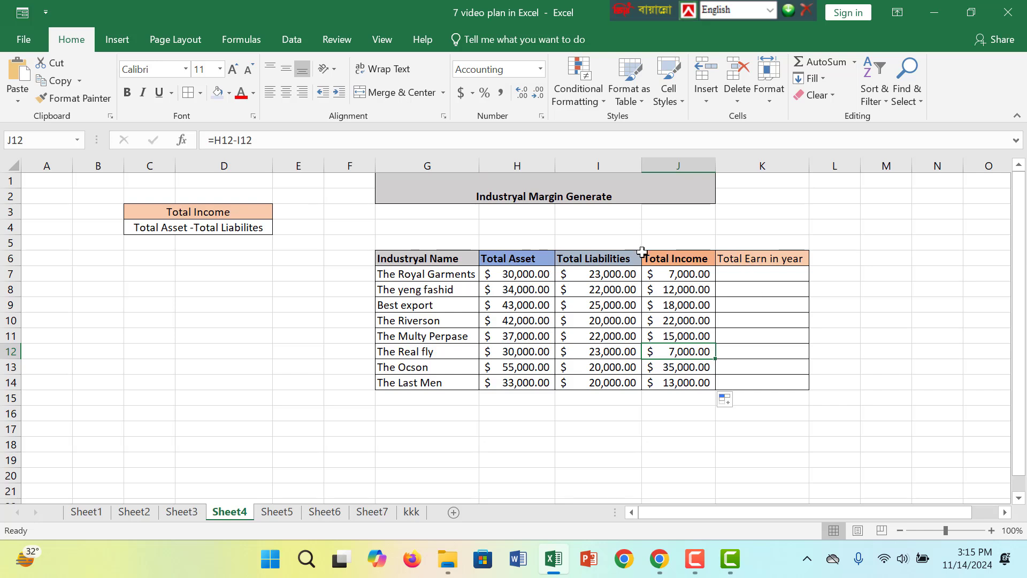
click(684, 274)
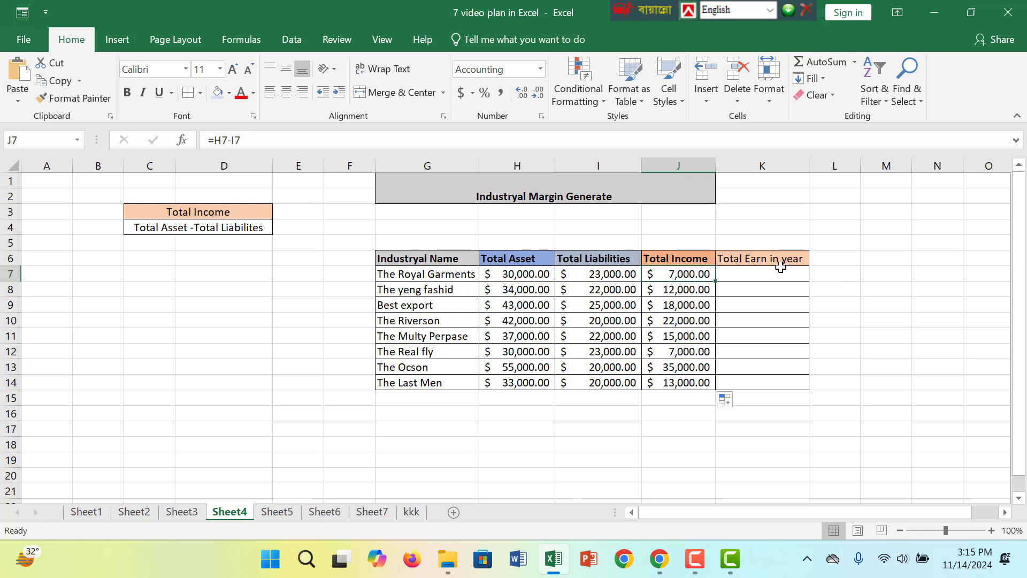
- Calculate Total Earn in year for The Royal Garments in K7 with =J7/12
click(767, 275)
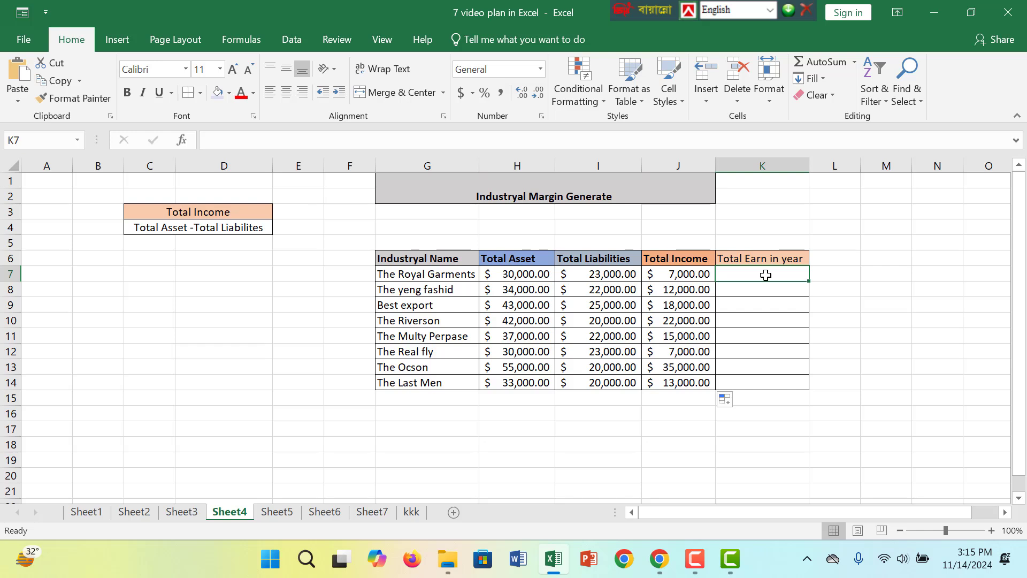
text(=)
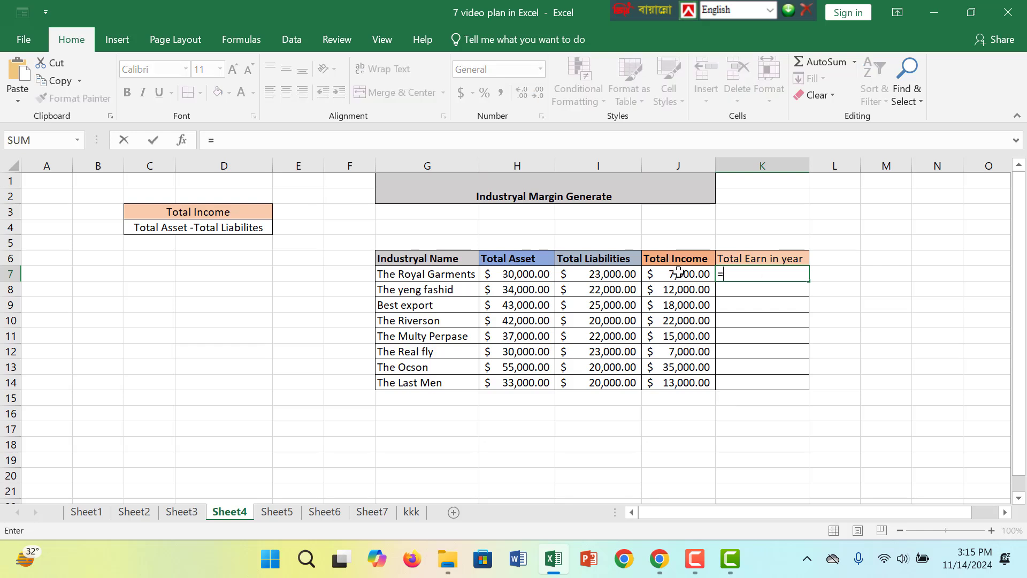
click(678, 276)
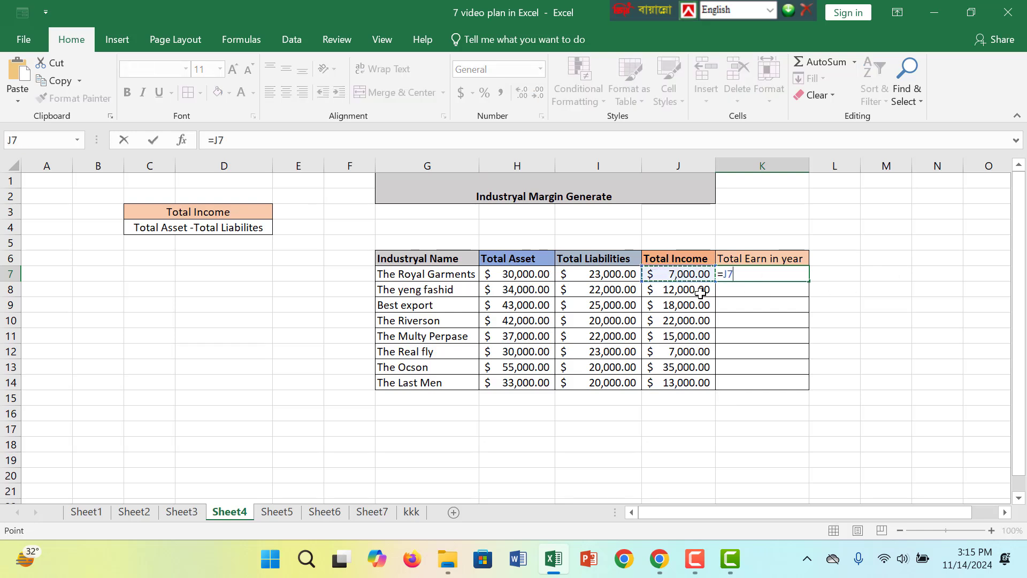
text(/12)
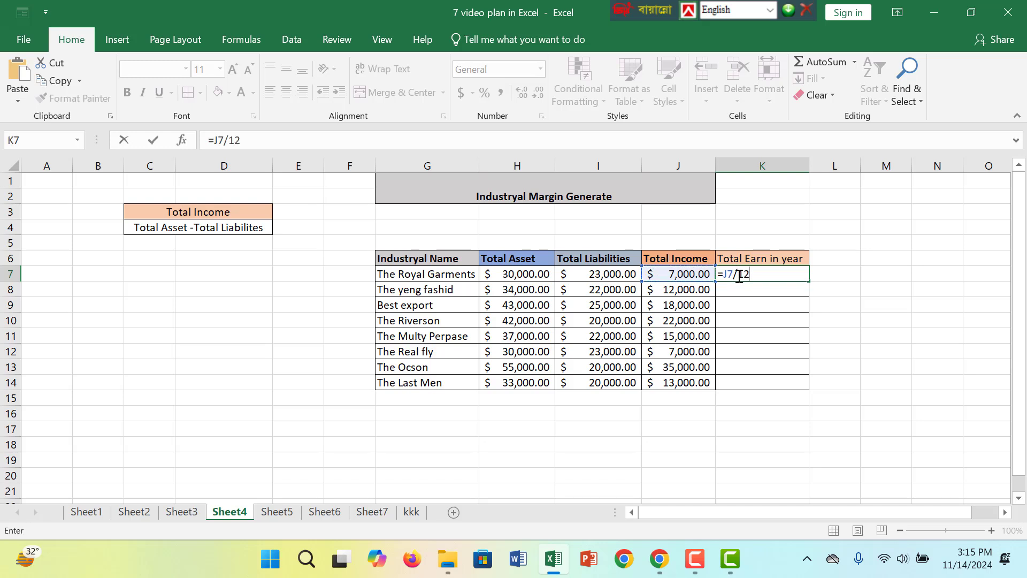
key(Return)
- Fill the K7 formula down to K14 and make the Total Earn in year values bold and underlined
click(721, 274)
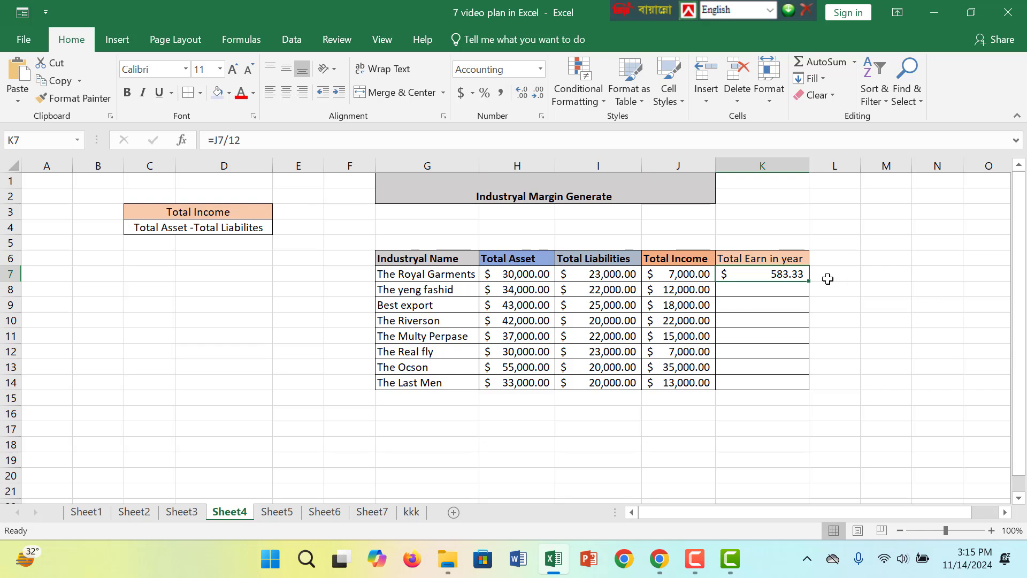
drag(808, 281, 798, 392)
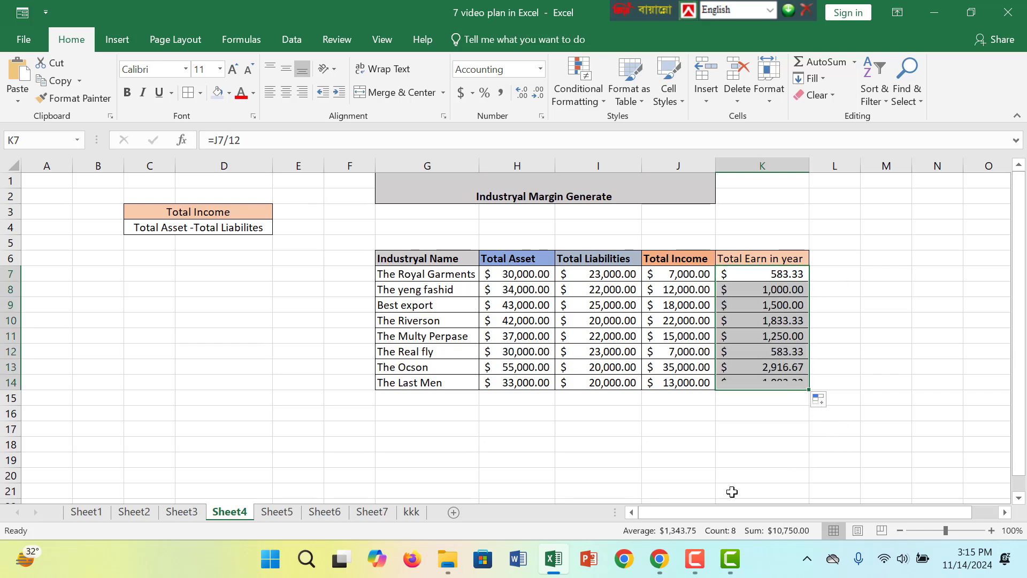
click(126, 94)
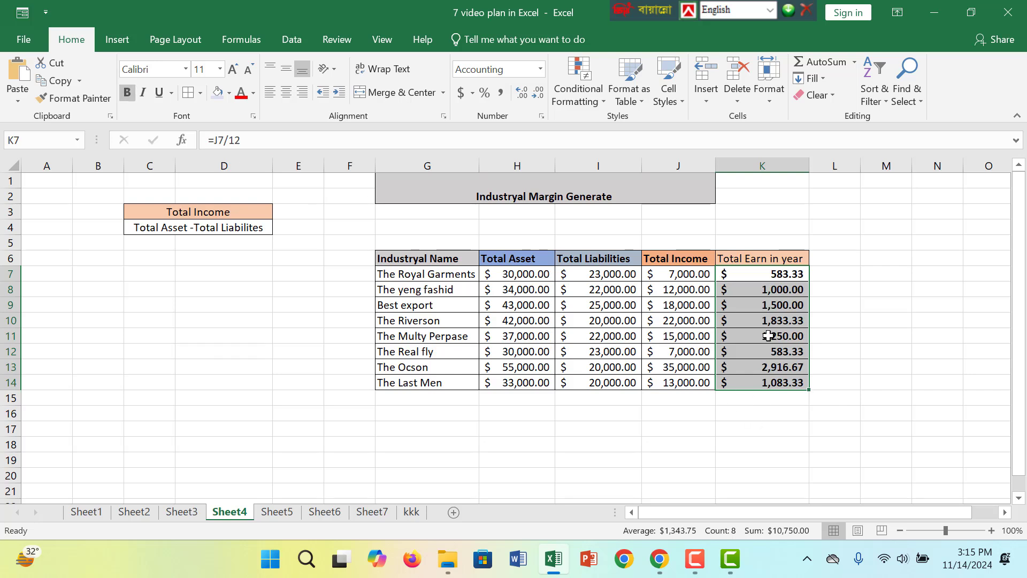
click(155, 94)
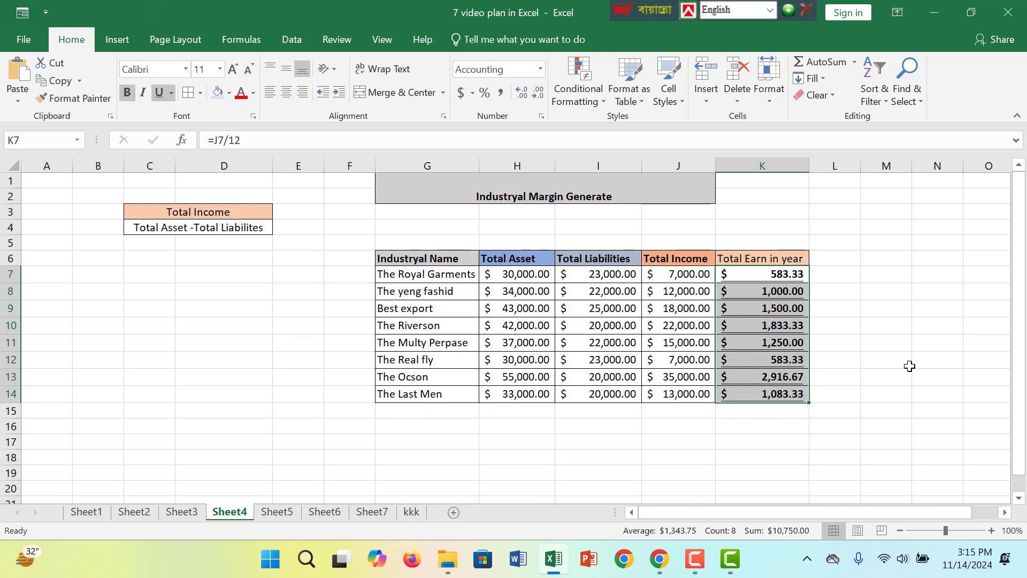
click(831, 408)
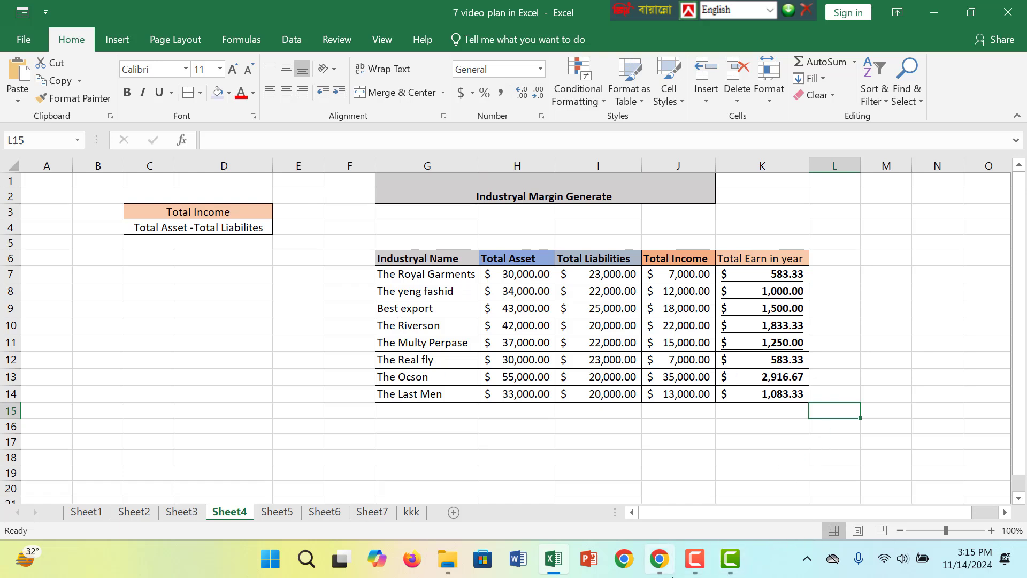
click(696, 567)
click(527, 196)
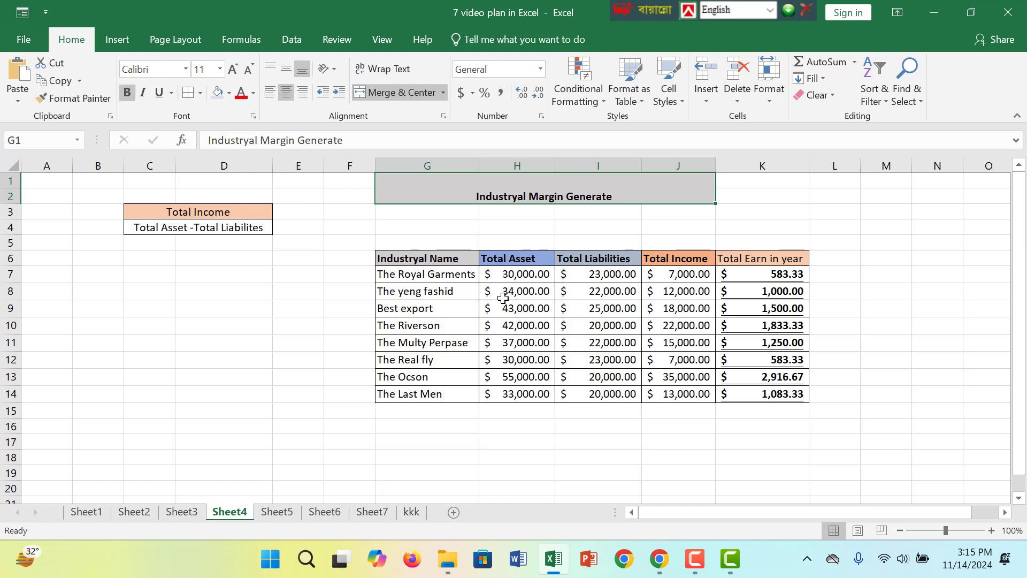
double_click(791, 273)
click(919, 396)
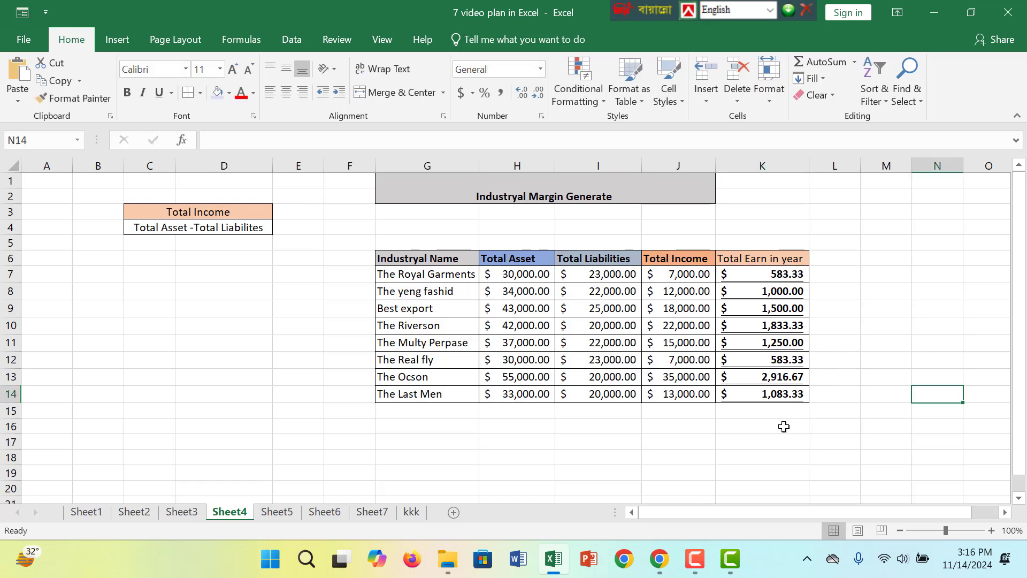
click(235, 354)
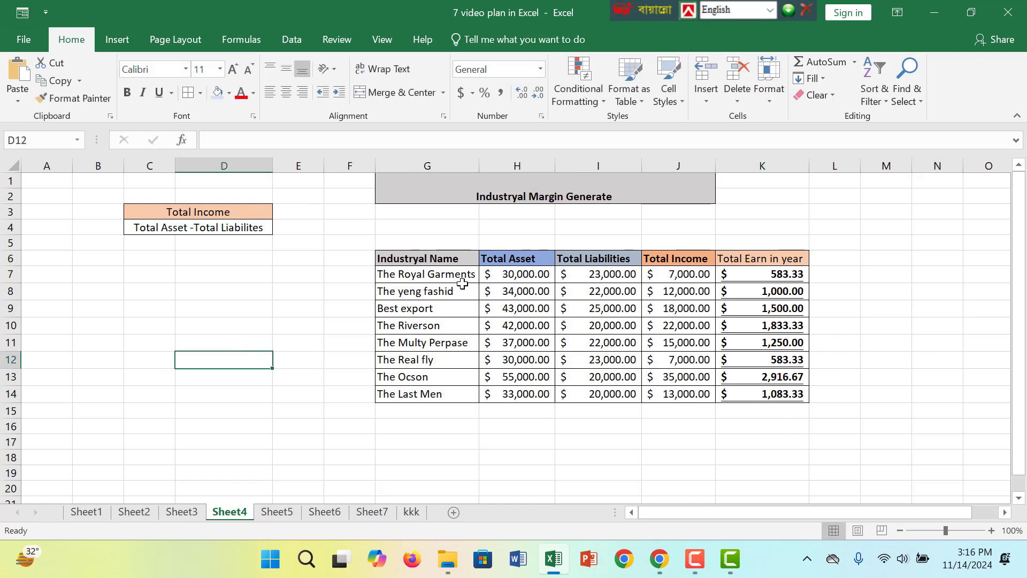
click(523, 273)
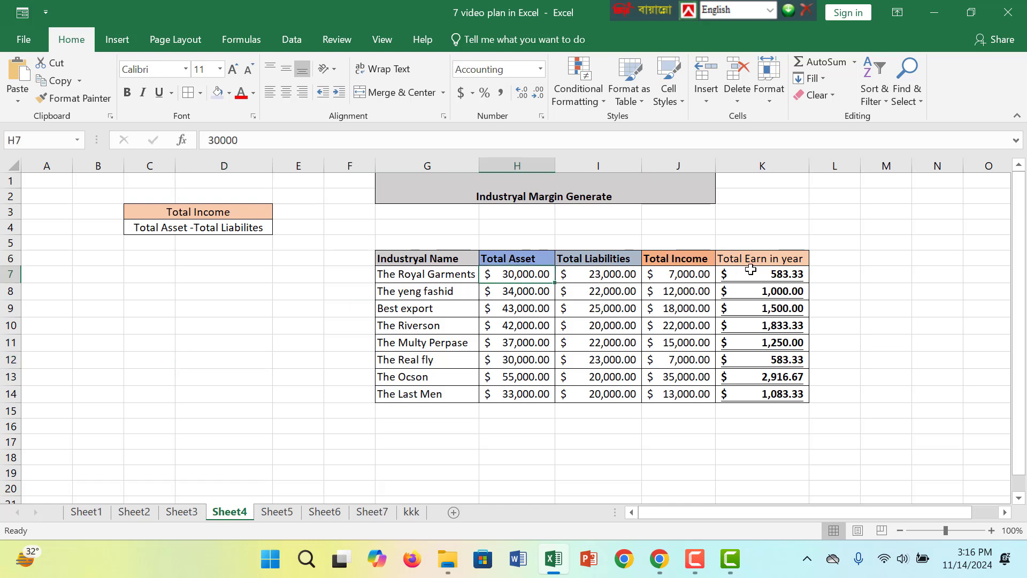
click(756, 275)
- Widen column L slightly and enter the heading Monthly Earn in L6
click(838, 257)
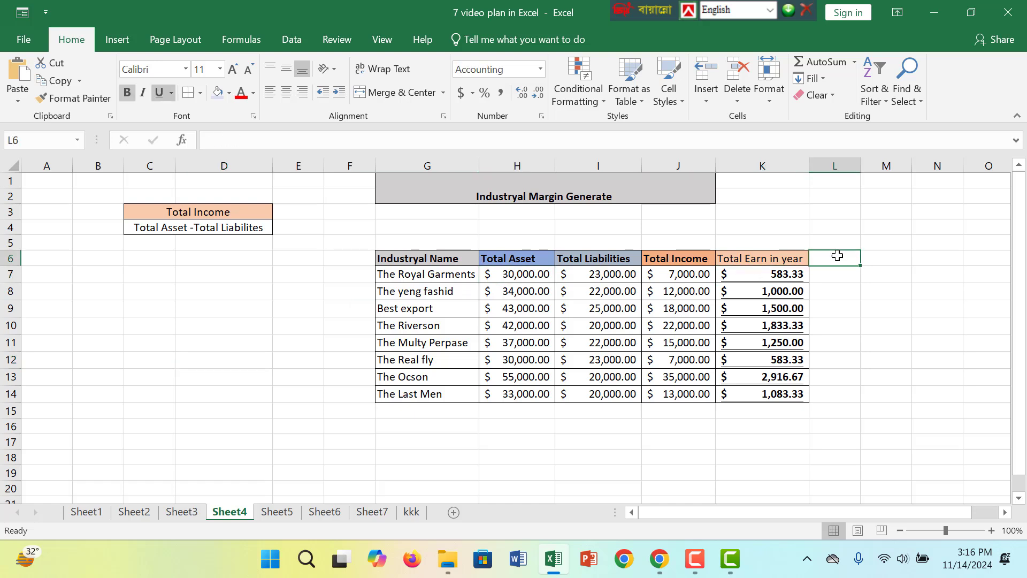
drag(862, 171, 880, 171)
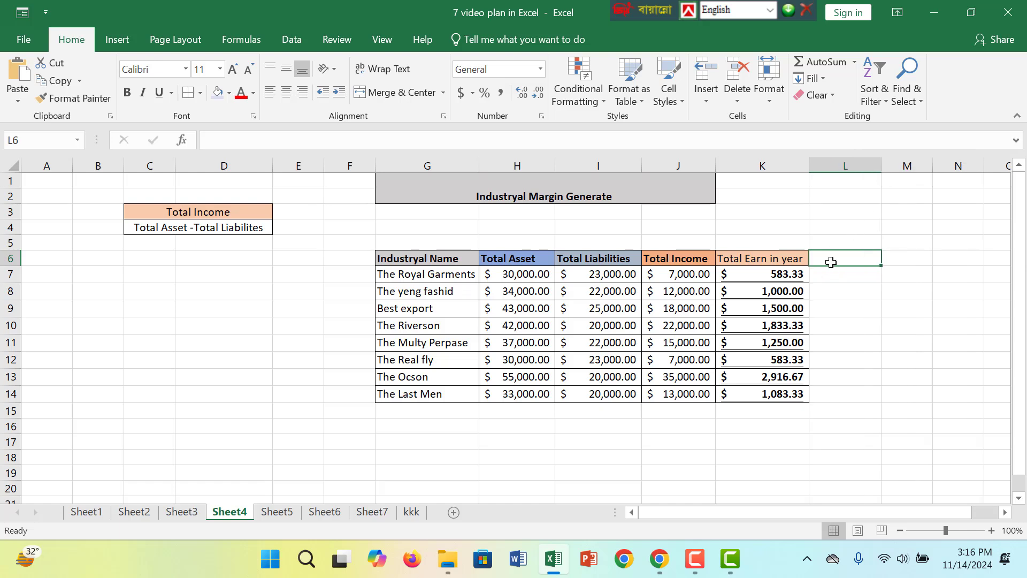
text(N)
key(BackSpace)
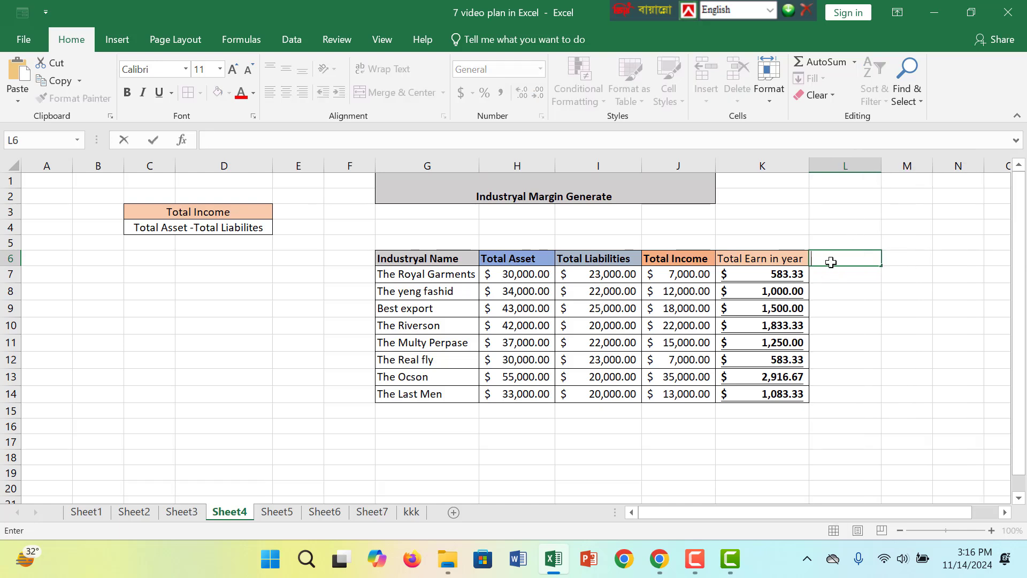
text(Montl)
key(BackSpace)
key(BackSpace)
text(nthly Earn)
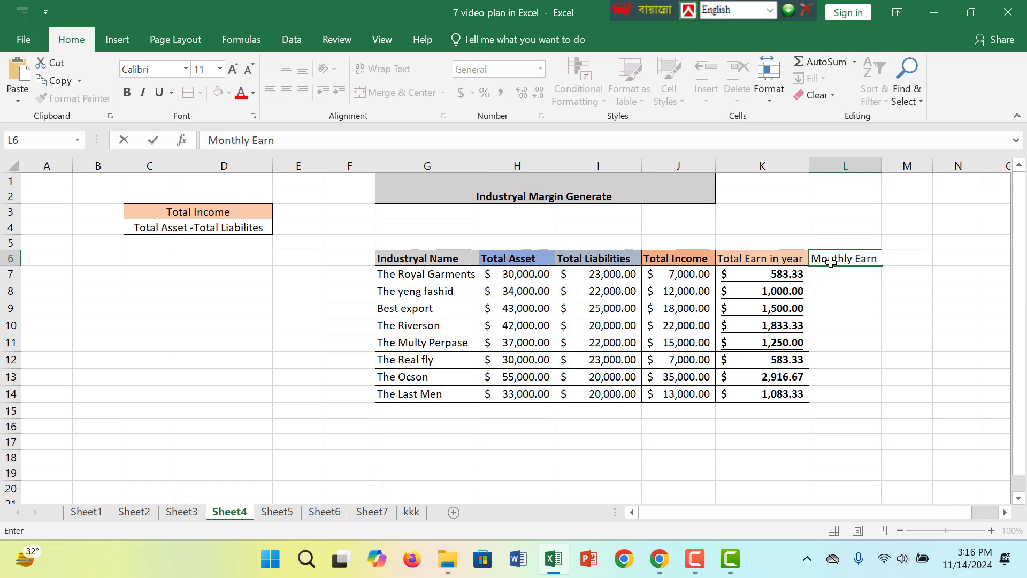
- Add all borders to the Monthly Earn column in L6:L14 and give its heading a light blue fill
drag(822, 258, 840, 396)
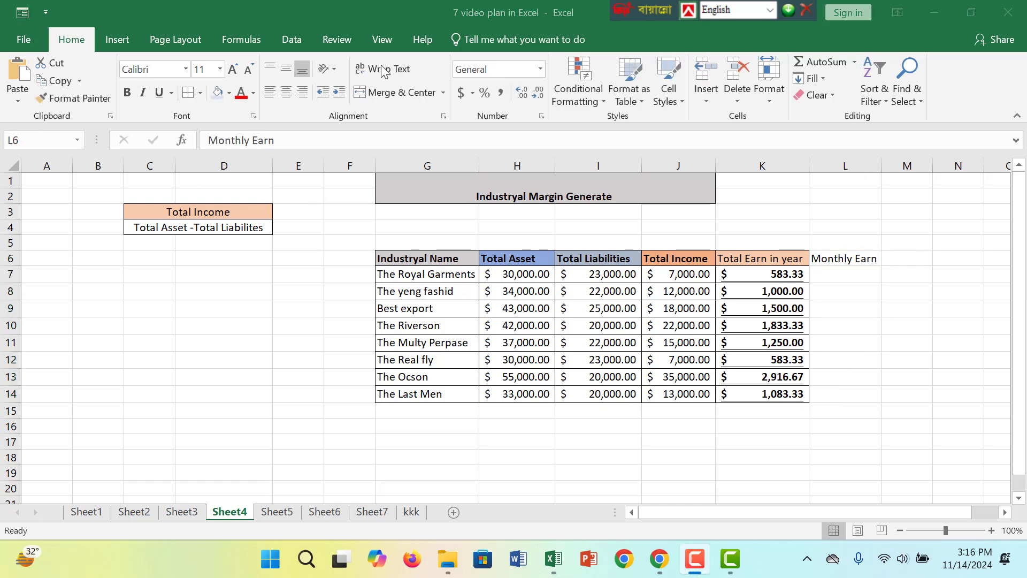
click(190, 93)
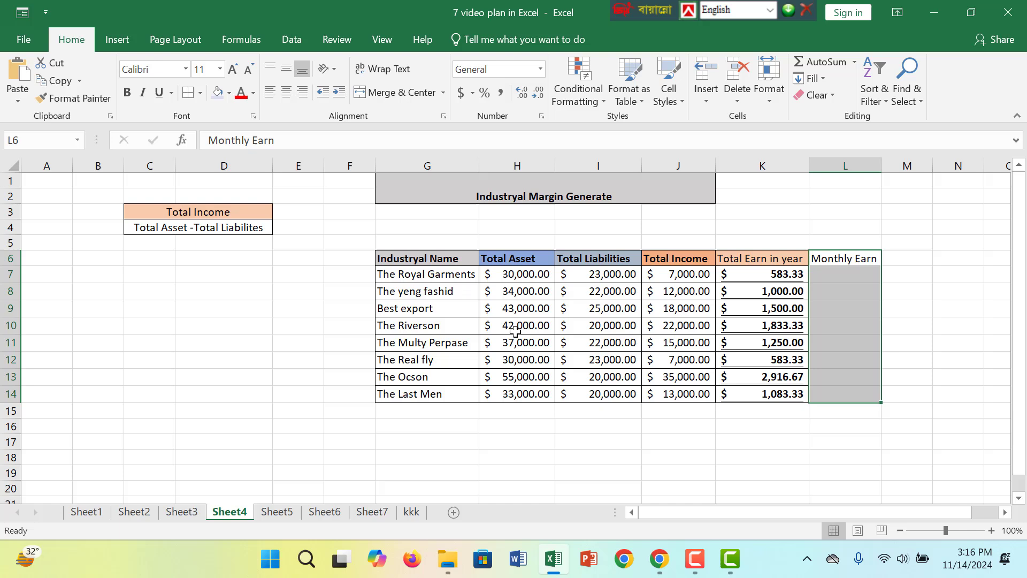
click(187, 94)
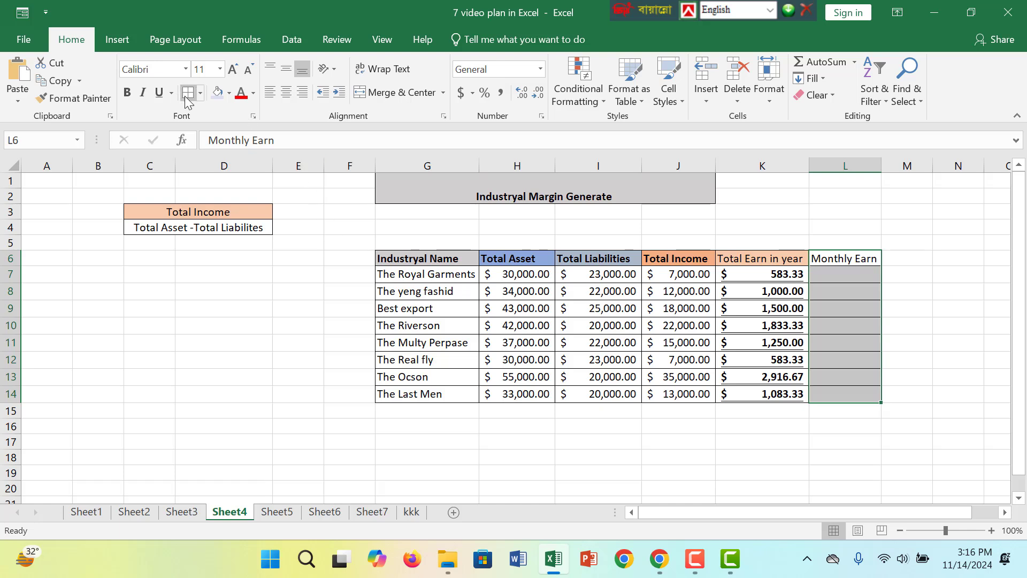
click(853, 259)
click(228, 94)
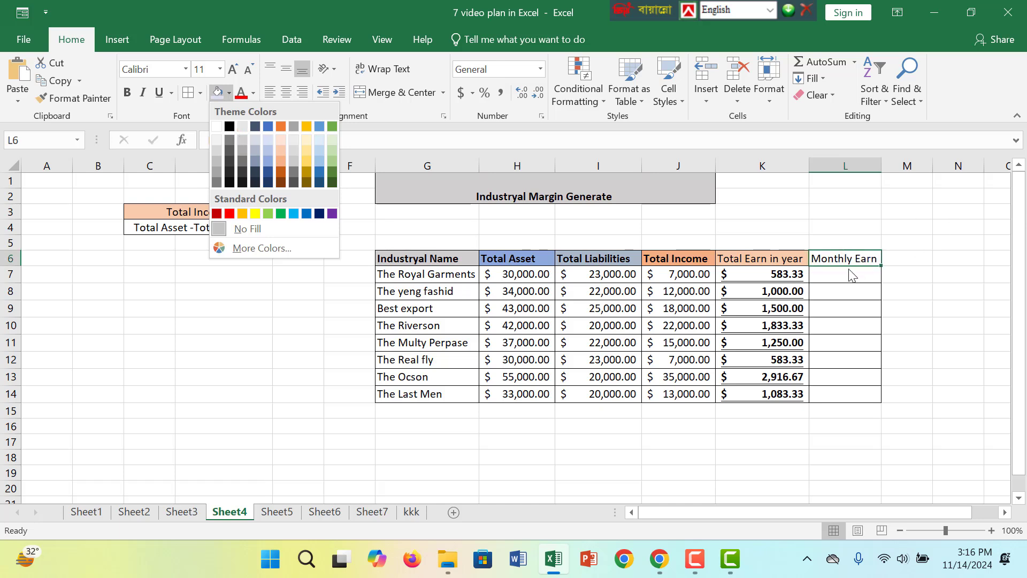
click(849, 270)
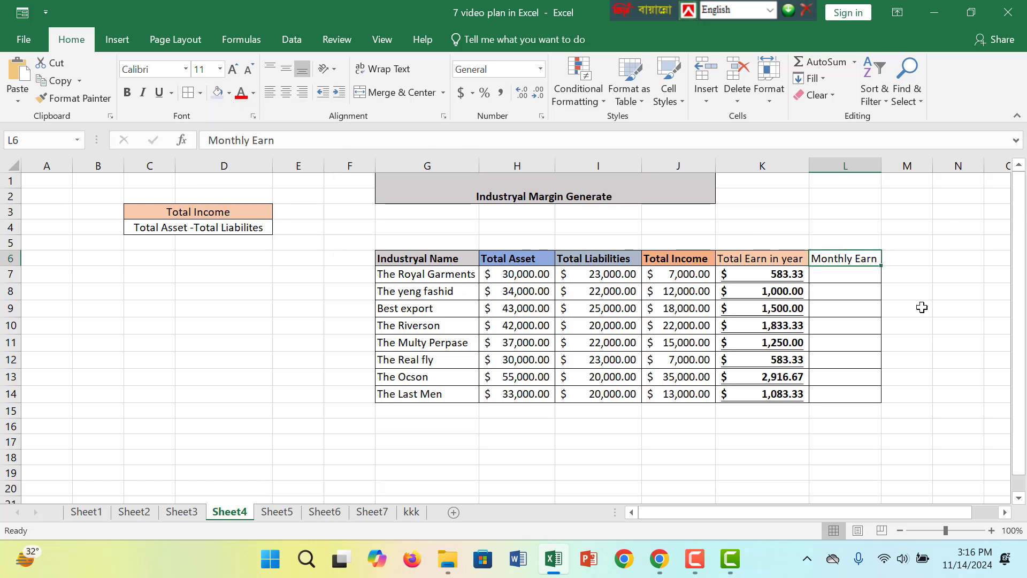
click(217, 92)
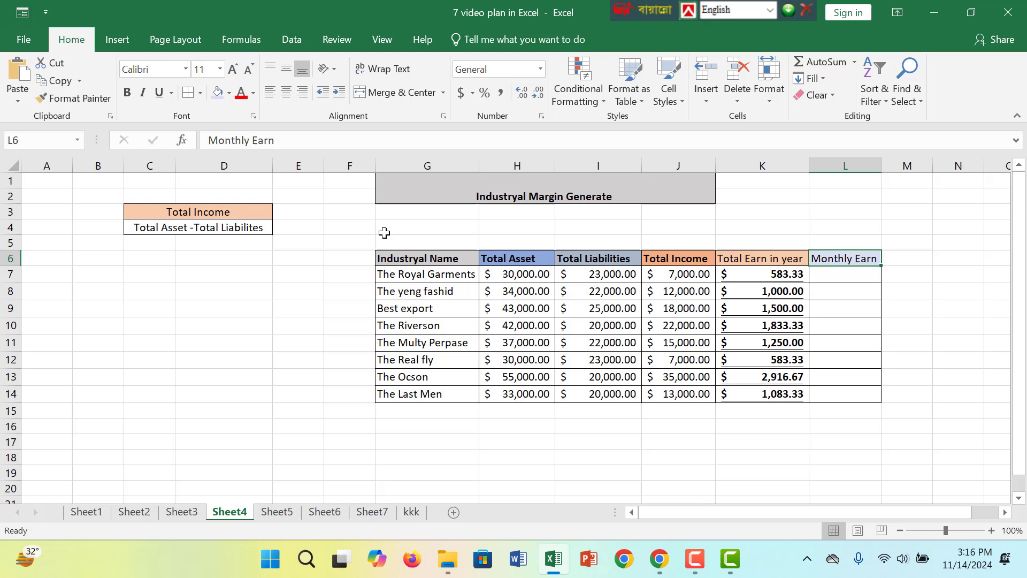
- Calculate Monthly Earn in L7 with =K7/12 and fill the formula down to L14
click(862, 279)
text(=)
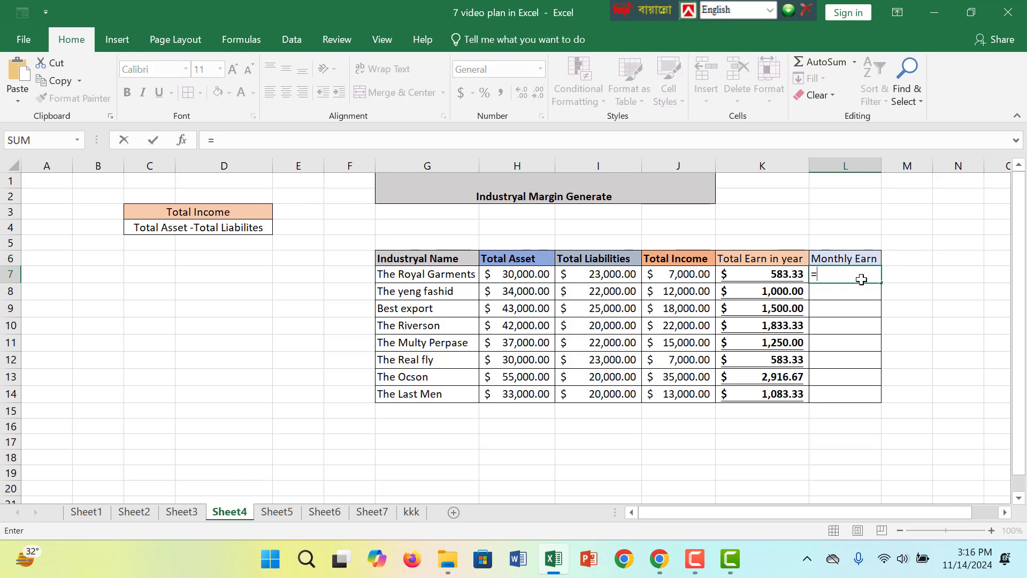
click(798, 274)
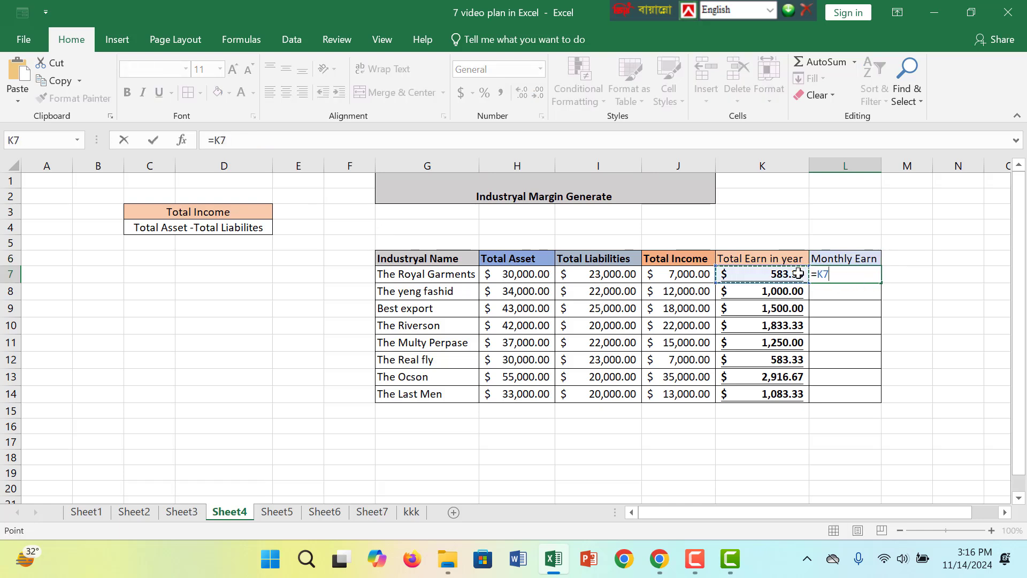
text(/12)
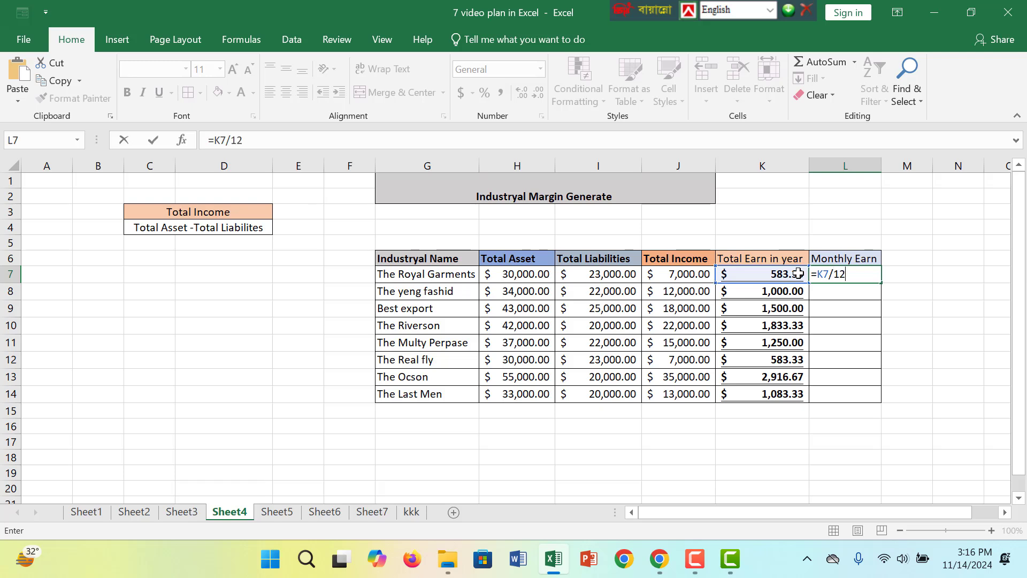
key(Return)
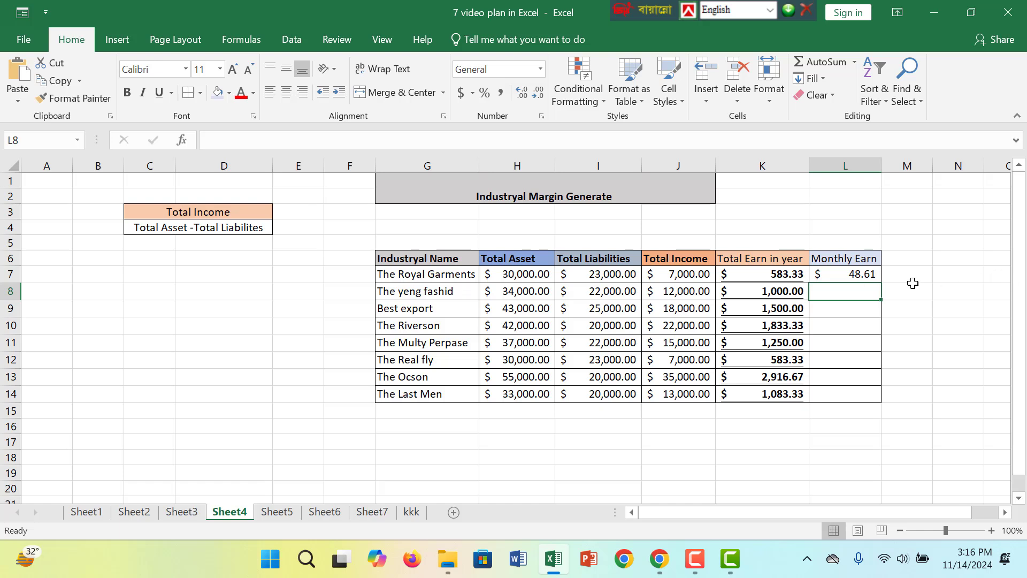
click(861, 275)
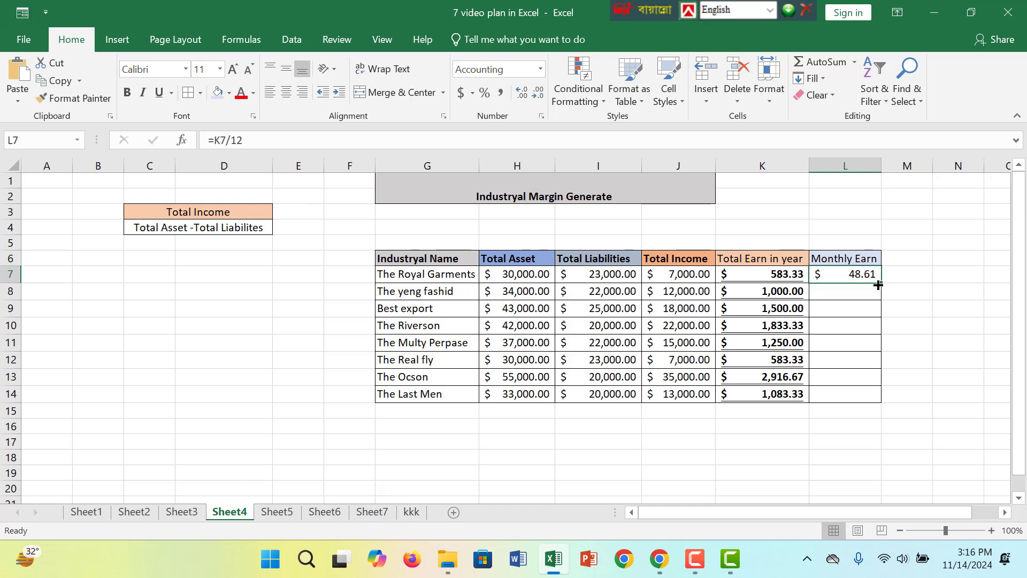
drag(883, 283, 862, 400)
- Underline the Monthly Earn values in L7:L14
click(866, 378)
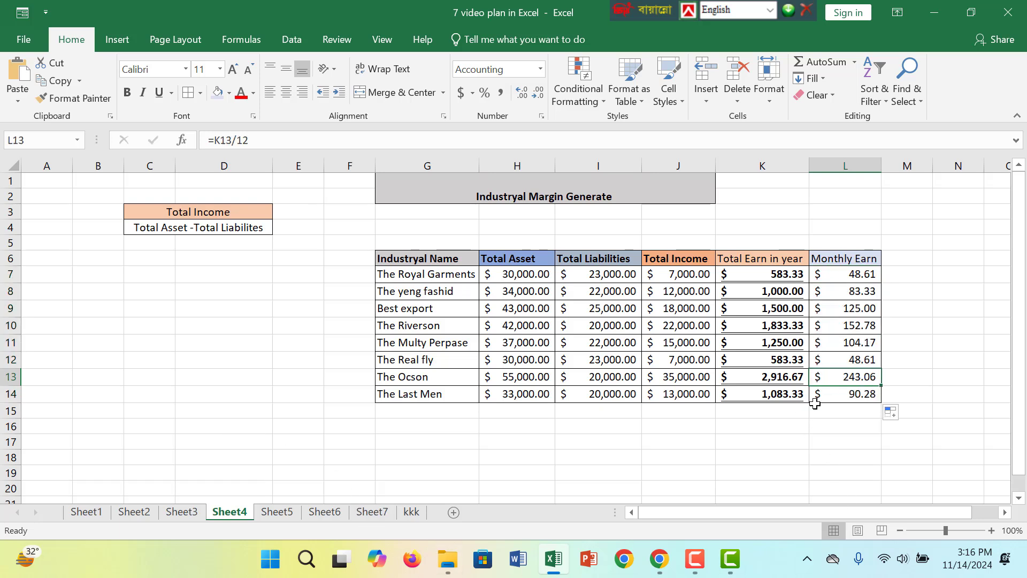
click(872, 275)
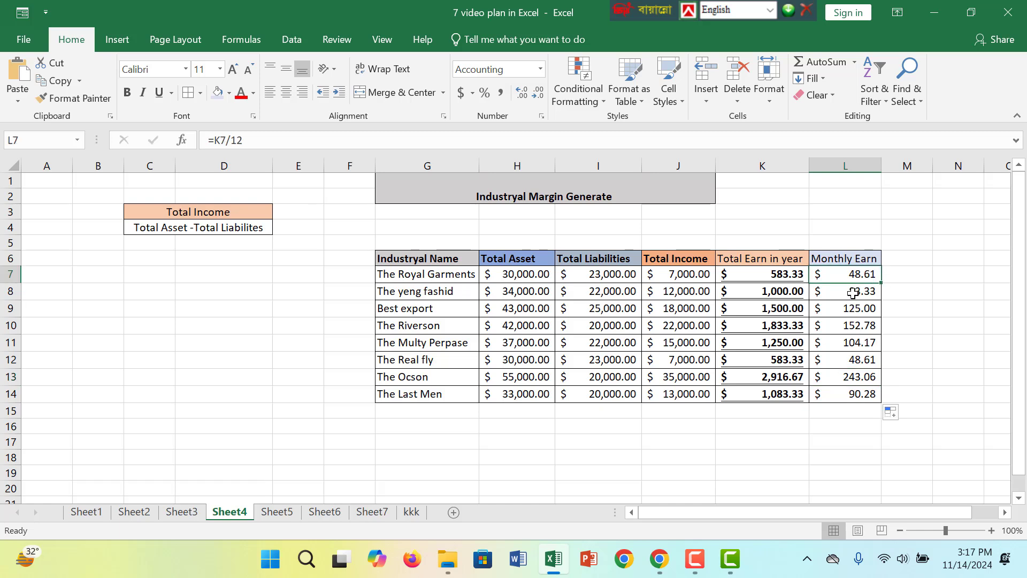
drag(852, 274, 852, 393)
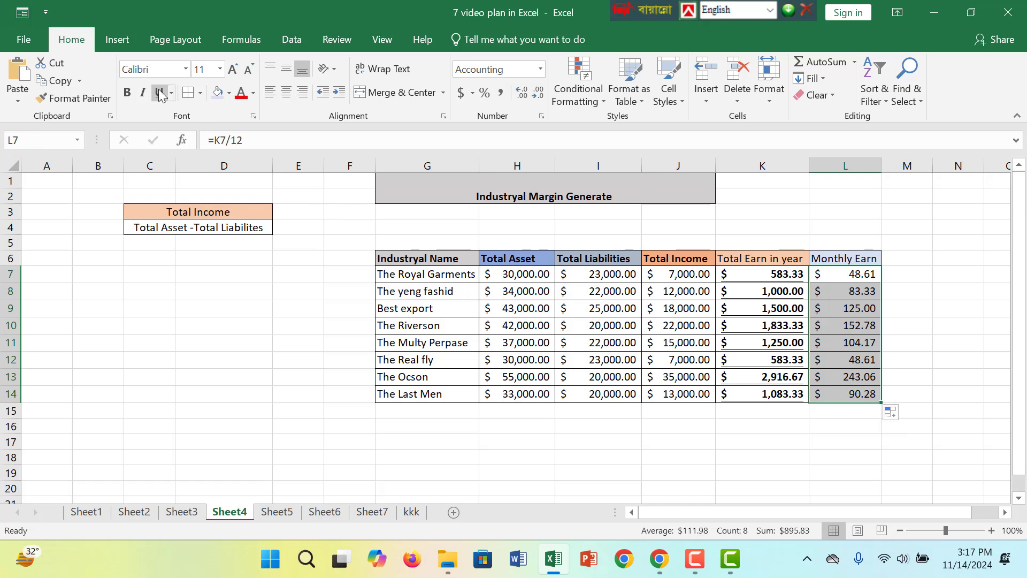
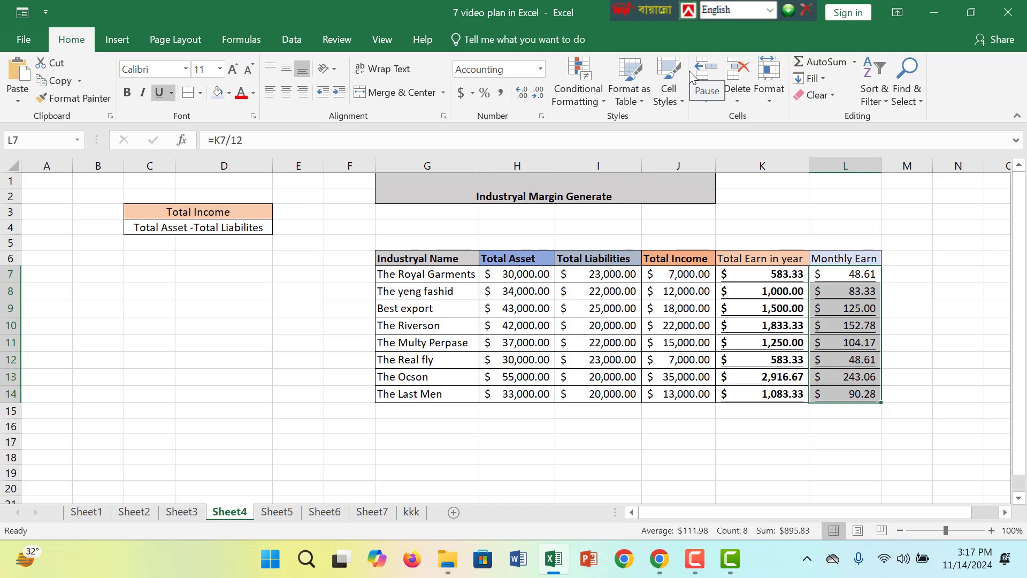
click(599, 309)
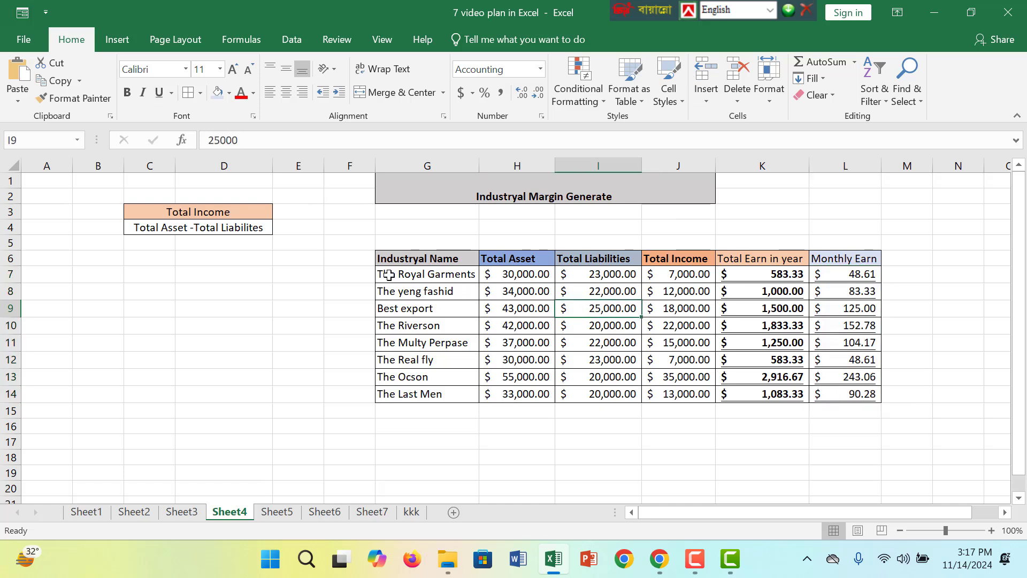
click(230, 93)
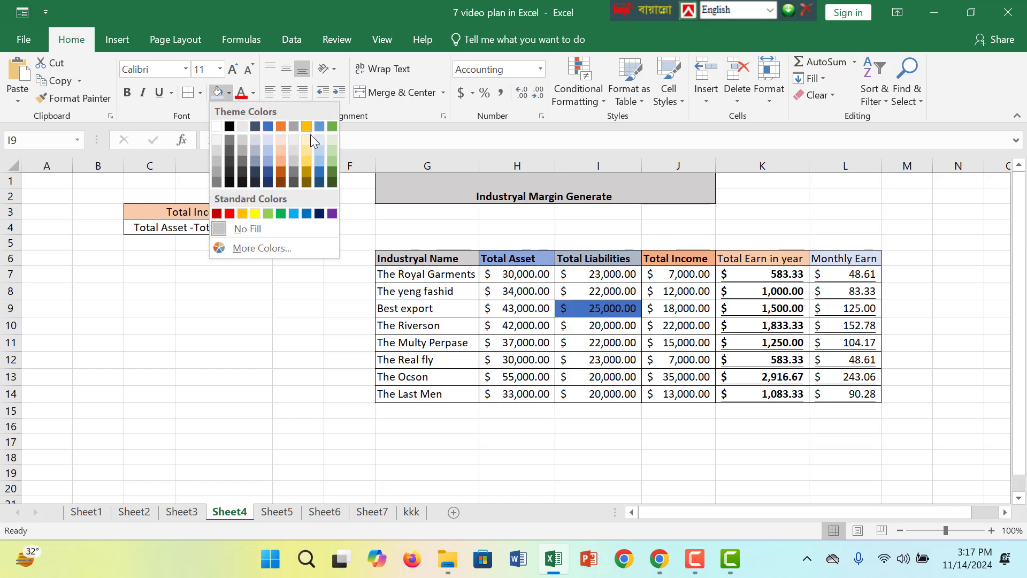
click(455, 191)
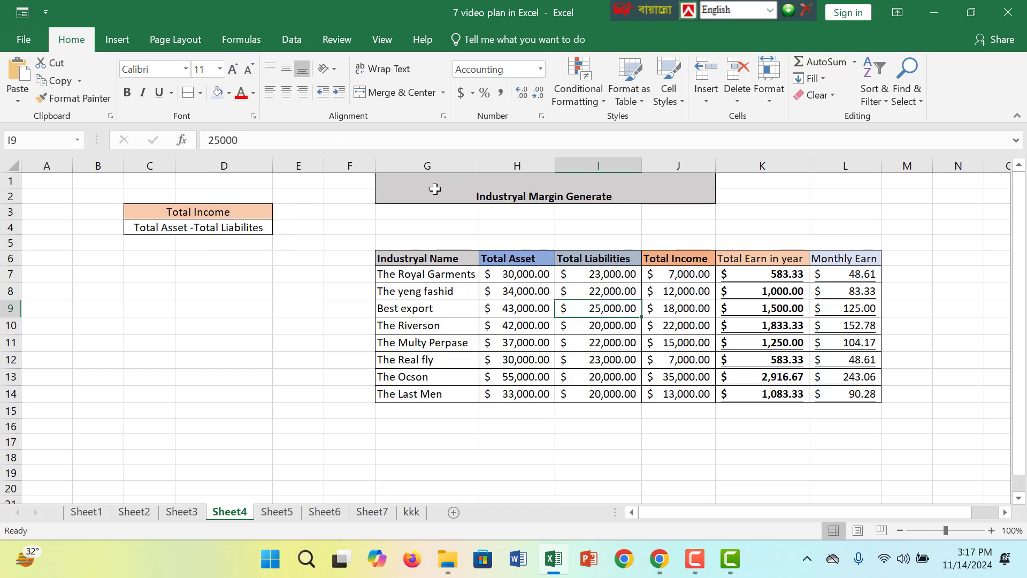
- Give the Industryal Margin Generate title a light gold fill and enlarge its font to size 14
click(439, 190)
click(229, 94)
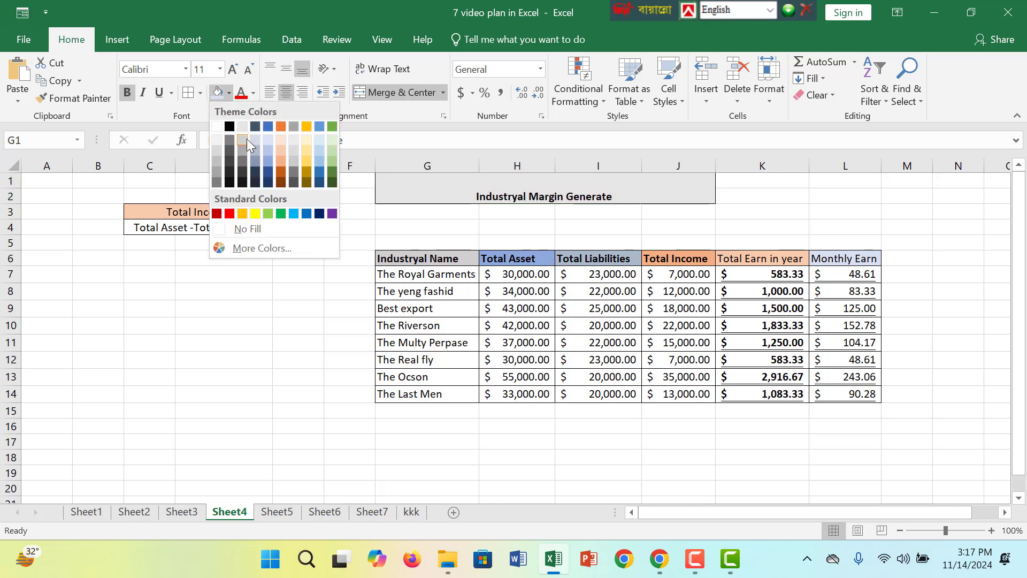
click(305, 142)
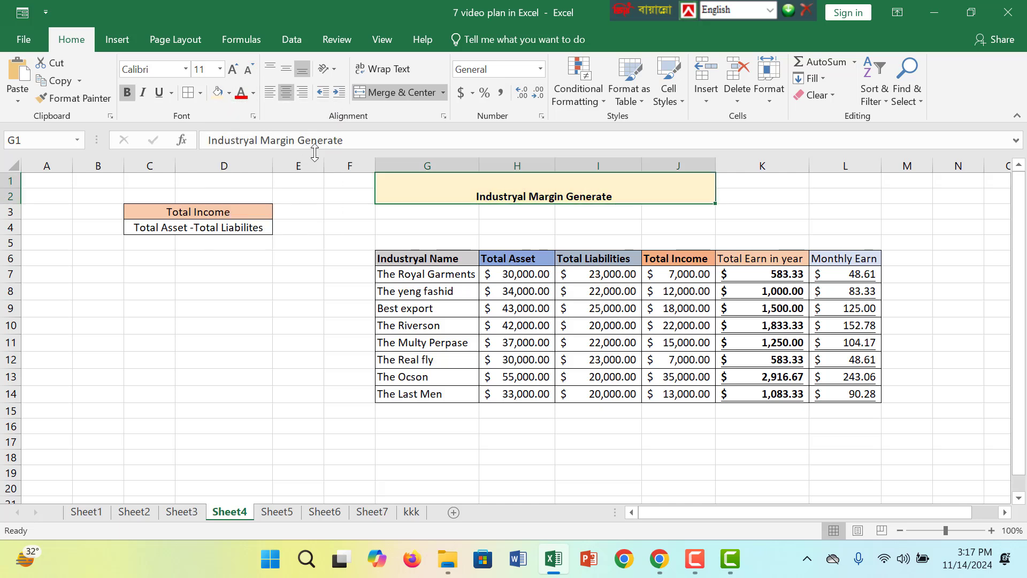
click(233, 69)
click(234, 69)
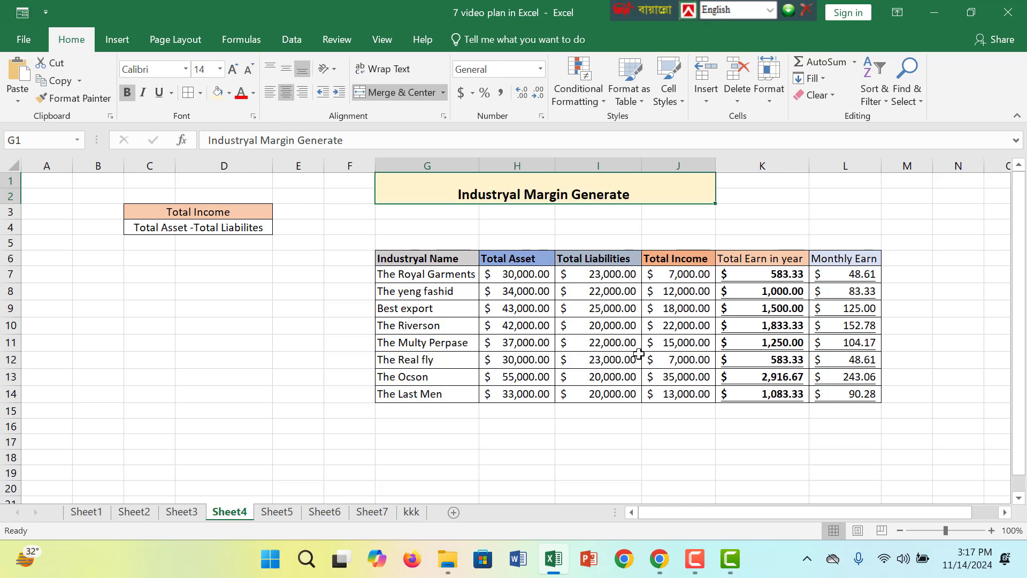
click(698, 347)
- Review the column headings from Ownername to Total Tax in the Taxes Return Calculator in Business table on Sheet3
click(491, 268)
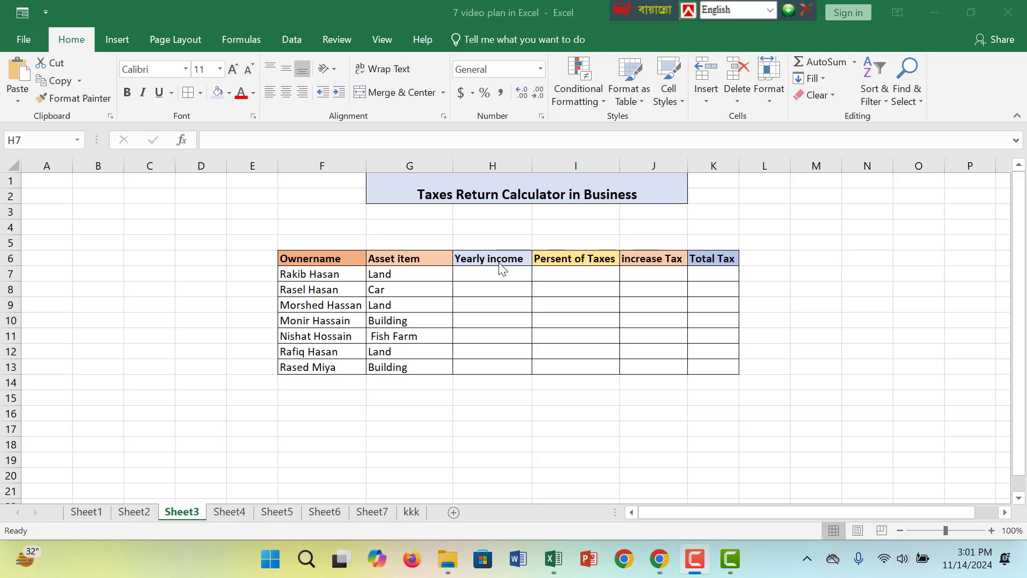
click(334, 259)
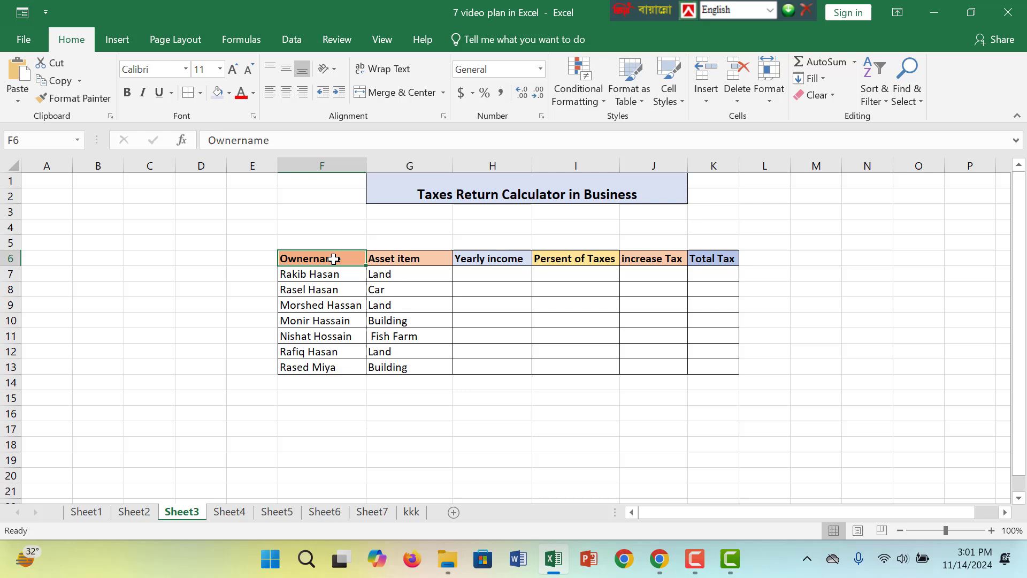
click(405, 262)
click(500, 268)
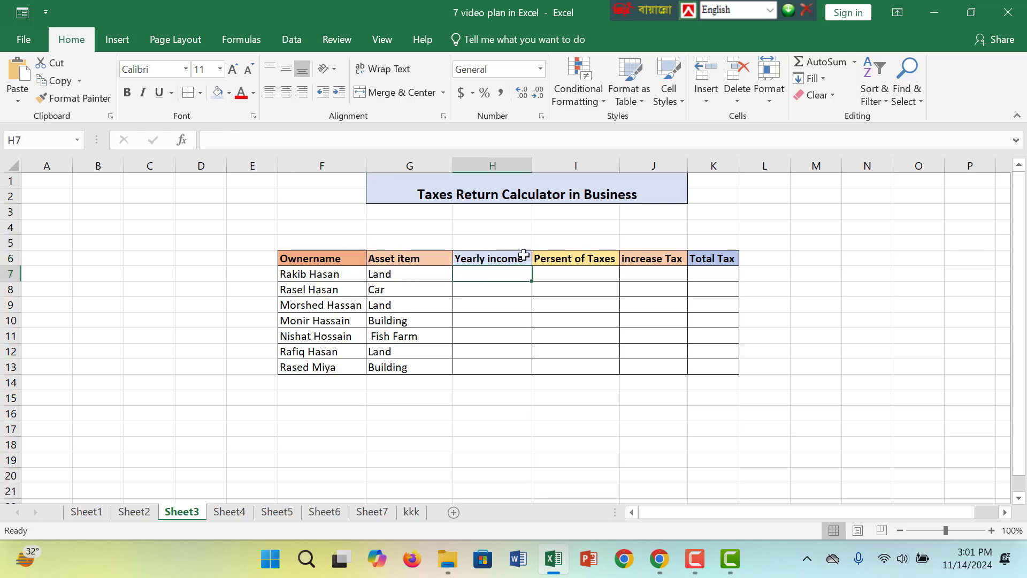
click(522, 255)
click(549, 258)
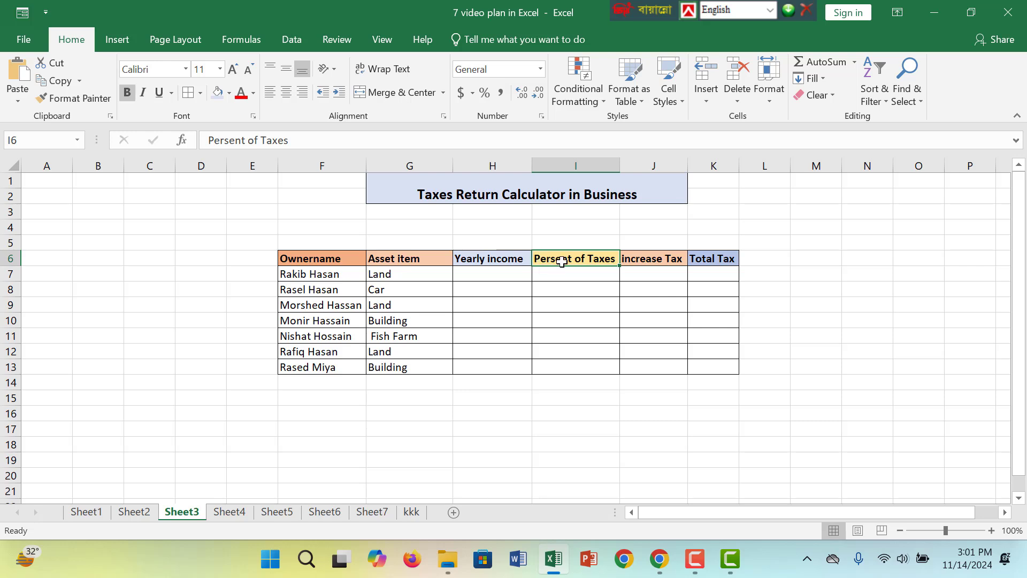
click(651, 256)
click(703, 261)
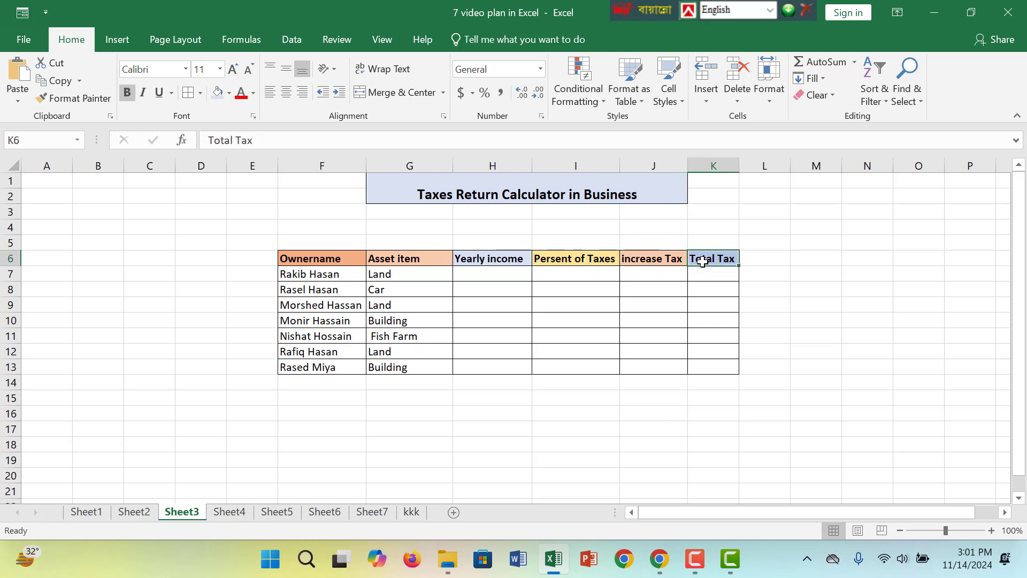
- Enter the Yearly income values 250000, 100000 and 250000 in H7:H9
click(494, 273)
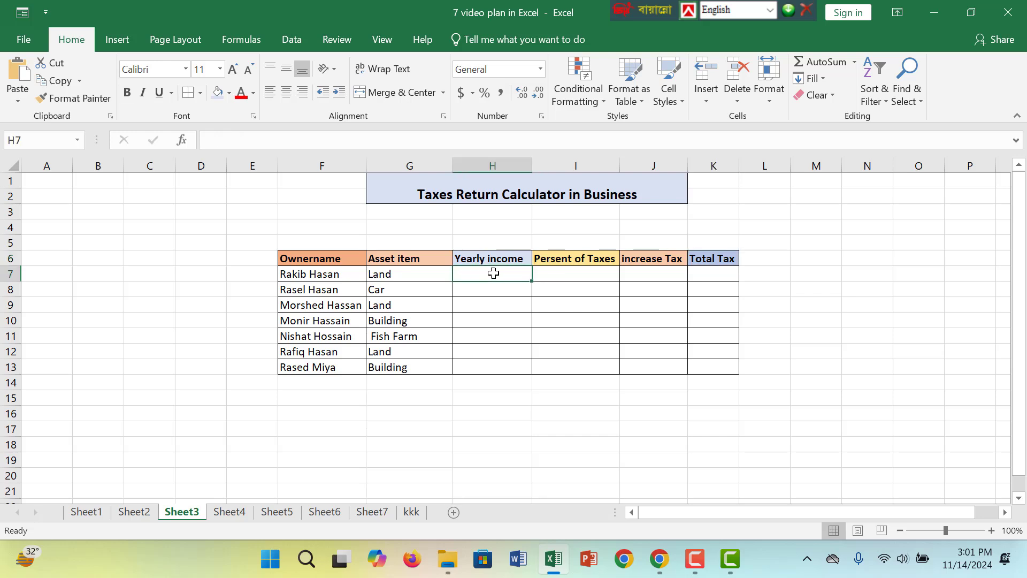
text(25000)
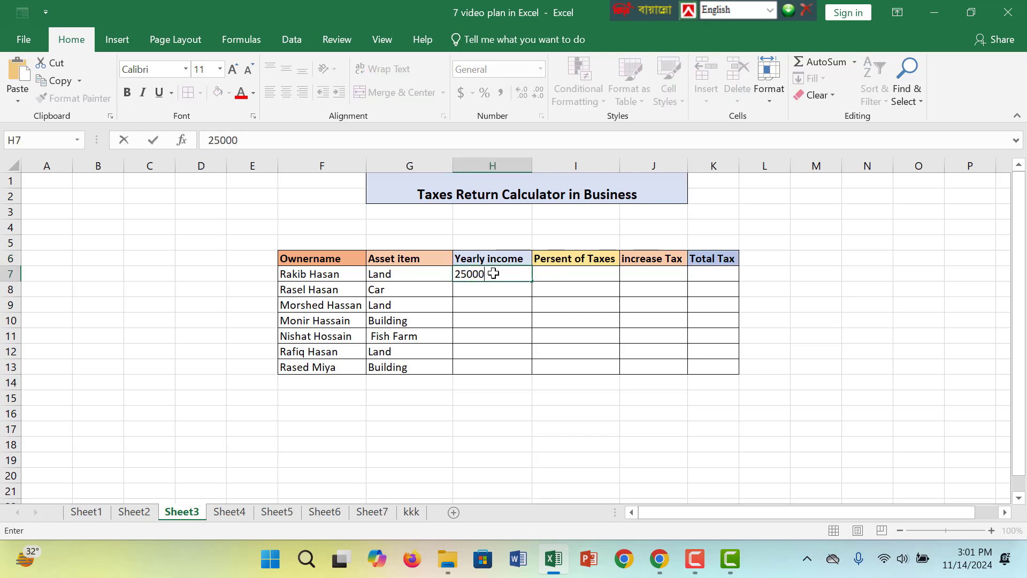
text(0)
key(Return)
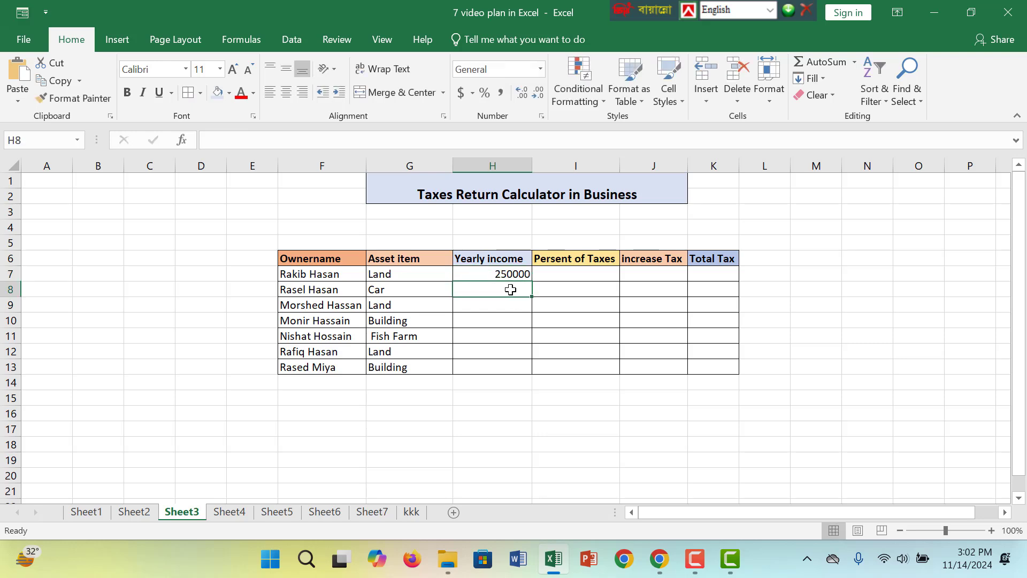
text(10000)
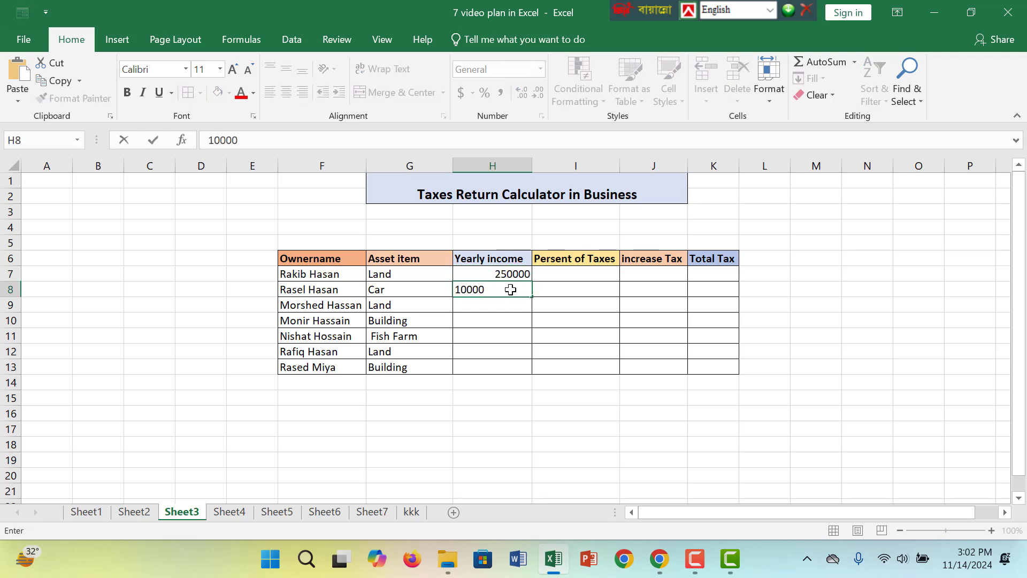
text(0)
key(Return)
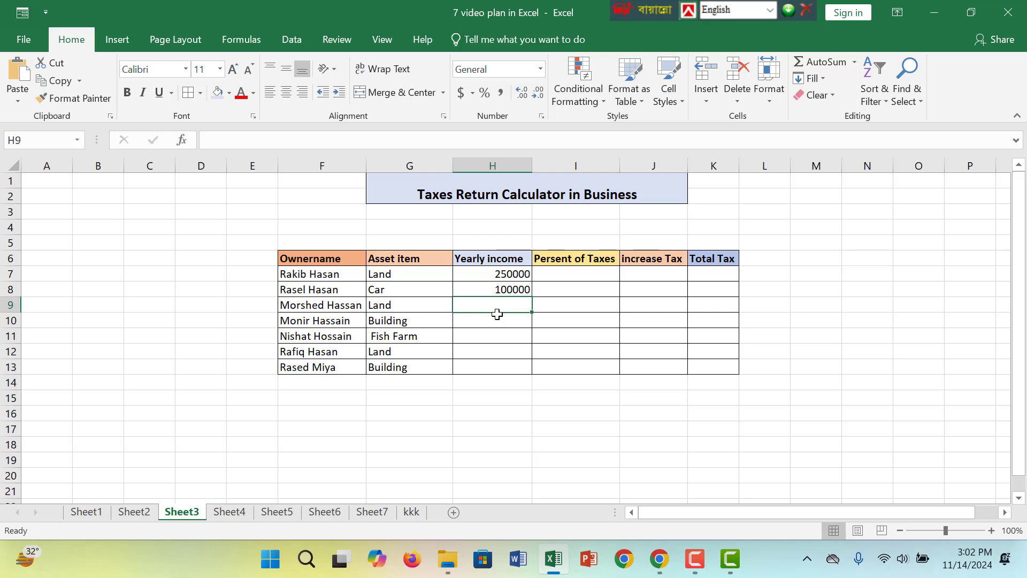
text(25000)
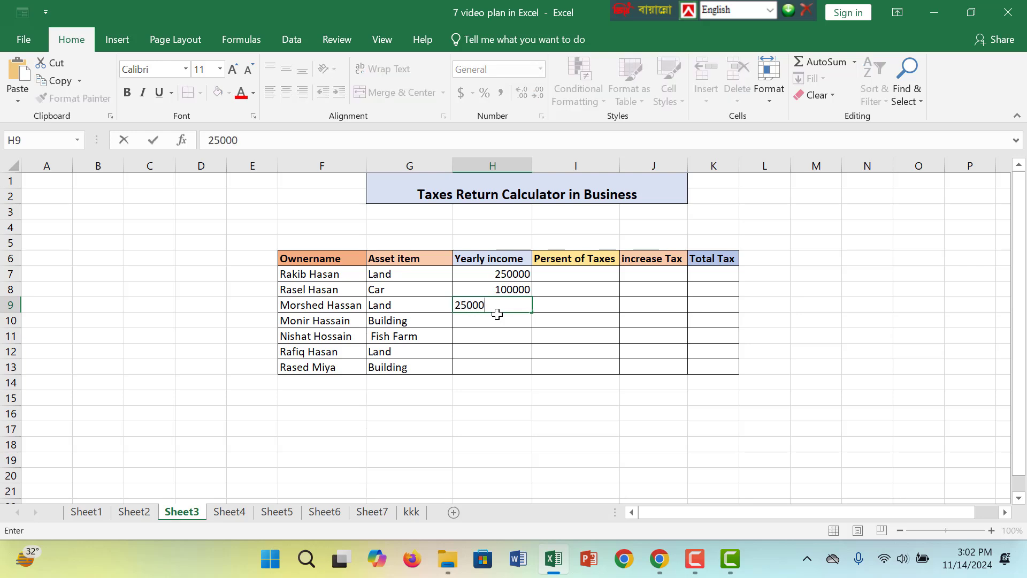
text(0)
key(Return)
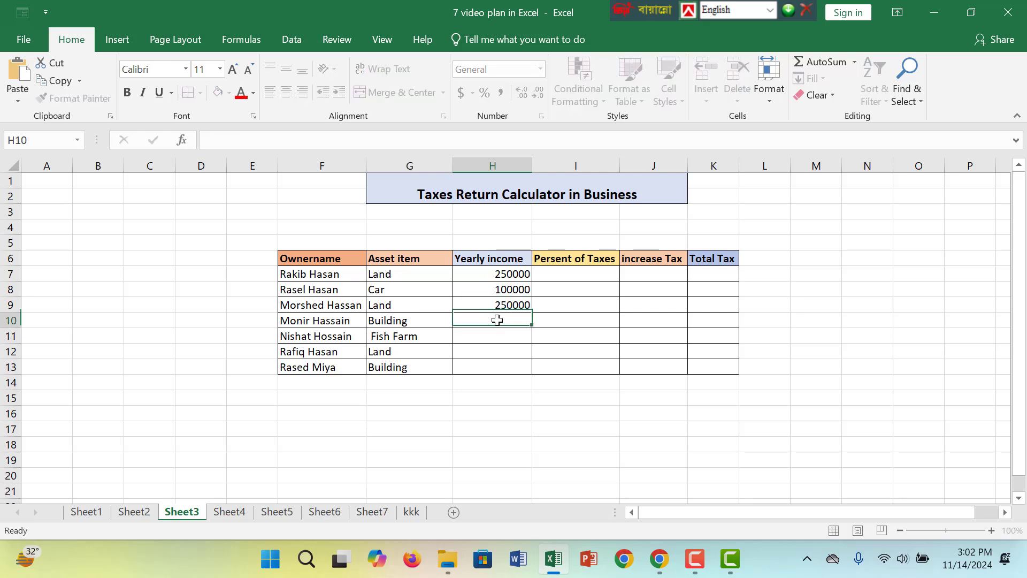
- Complete the Yearly income column with 400000, 120000, 250000 and 400000 in H10:H13
text(400)
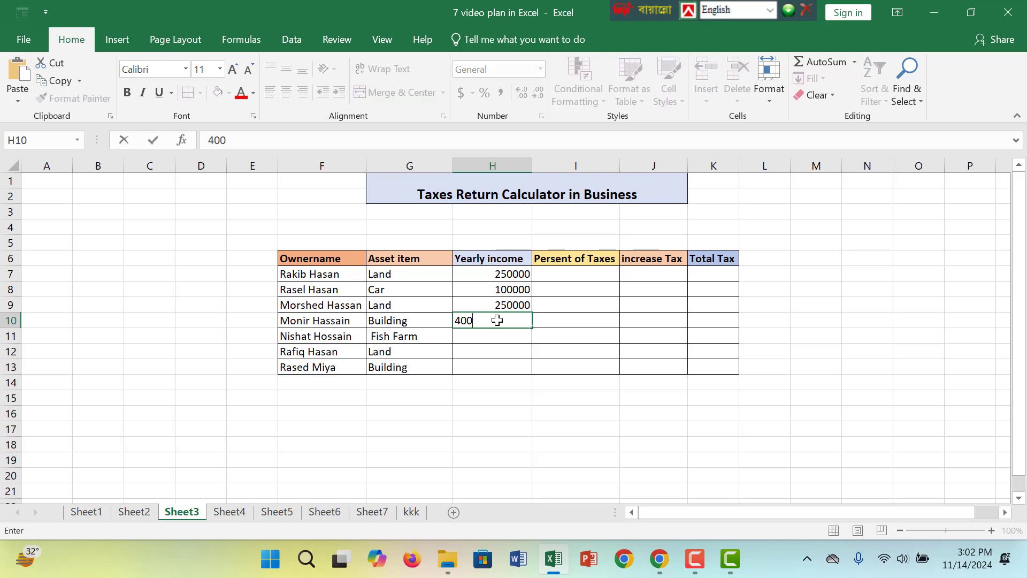
text(000)
click(504, 337)
text(12000)
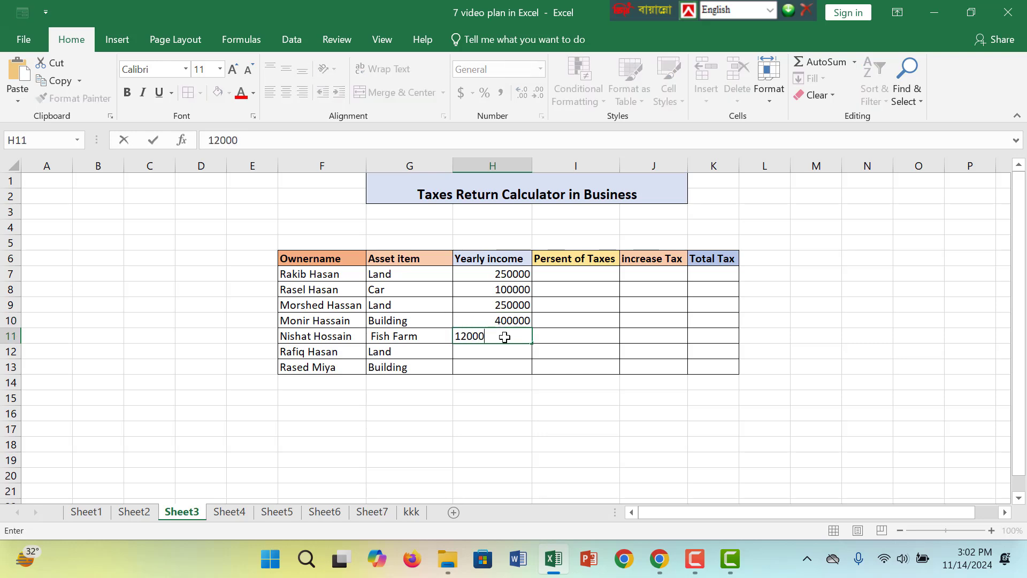
text(0)
click(493, 352)
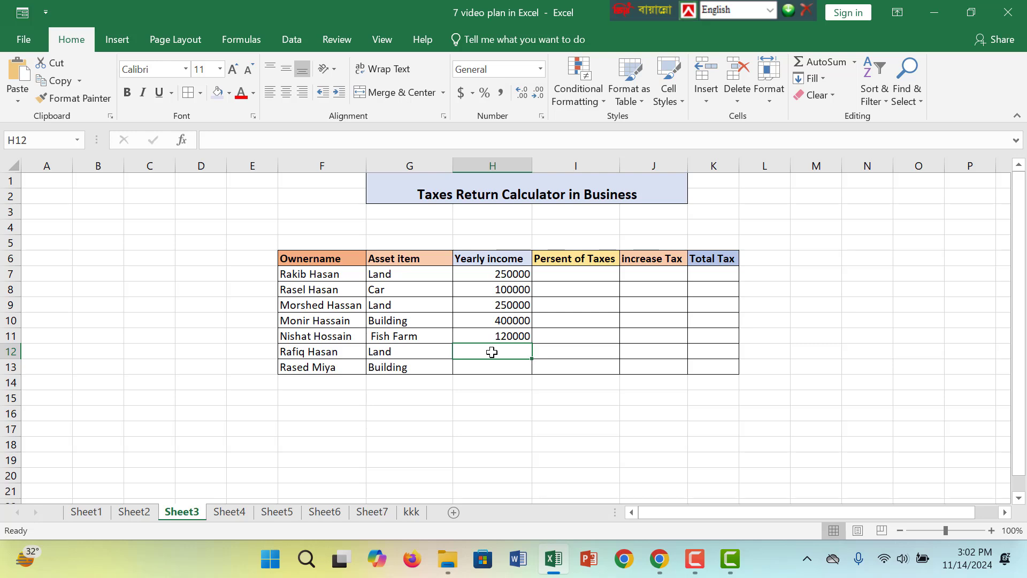
text(250000)
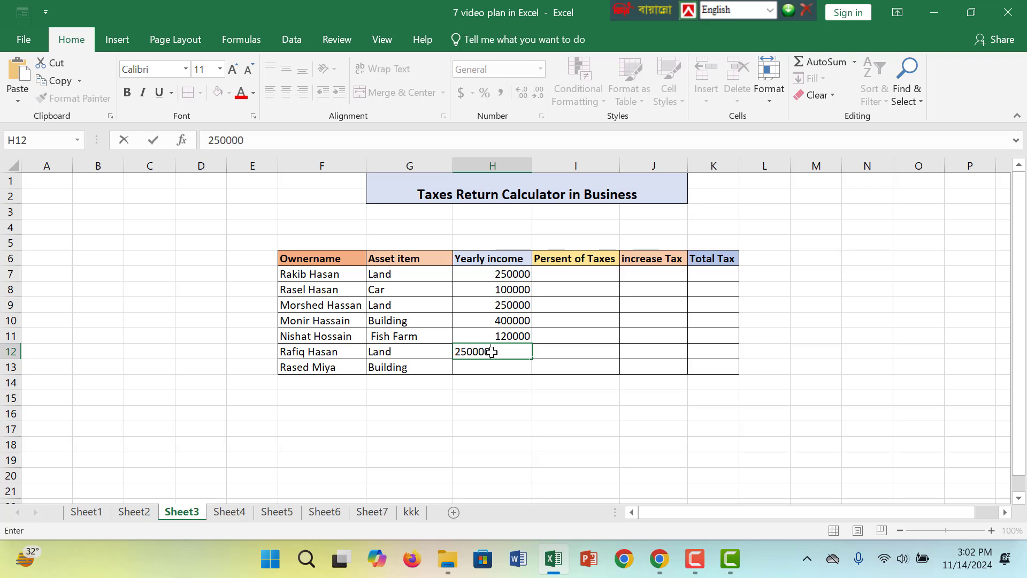
click(492, 367)
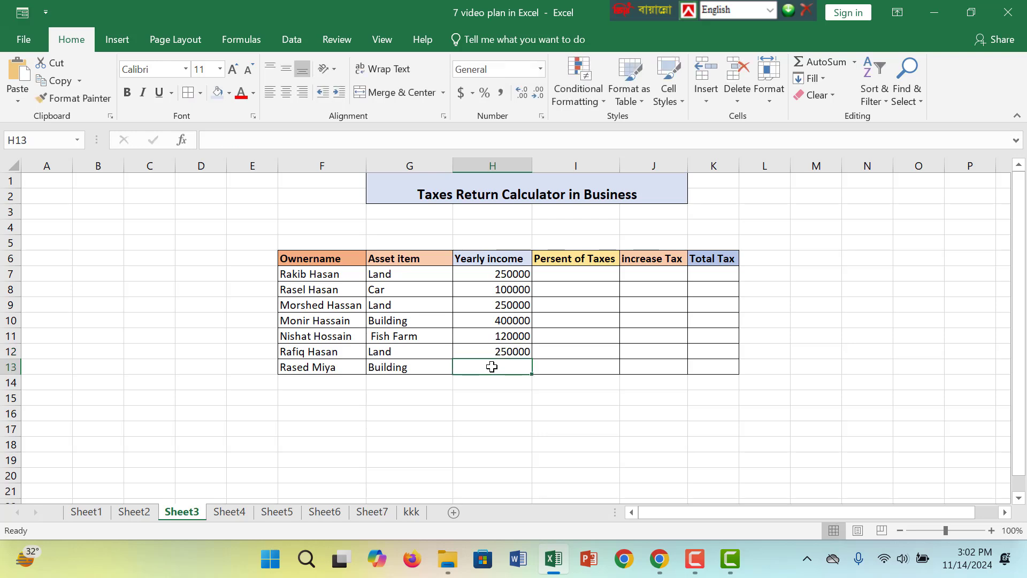
text(40000)
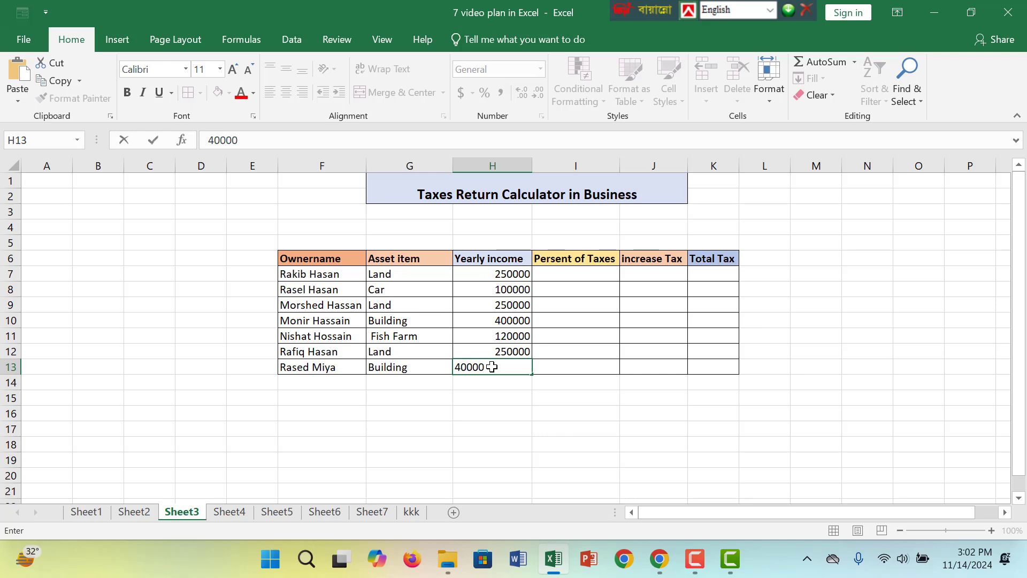
text(0)
- Enter 10%, 6%, 10% and 15% in the Persent of Taxes column, cells I7:I10
click(602, 272)
text(10)
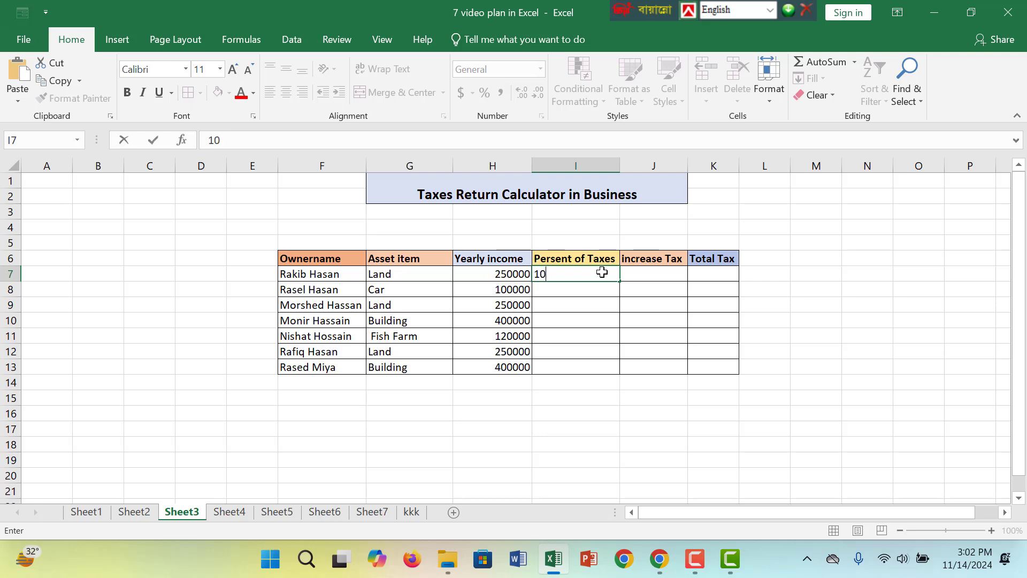
text(%)
click(587, 290)
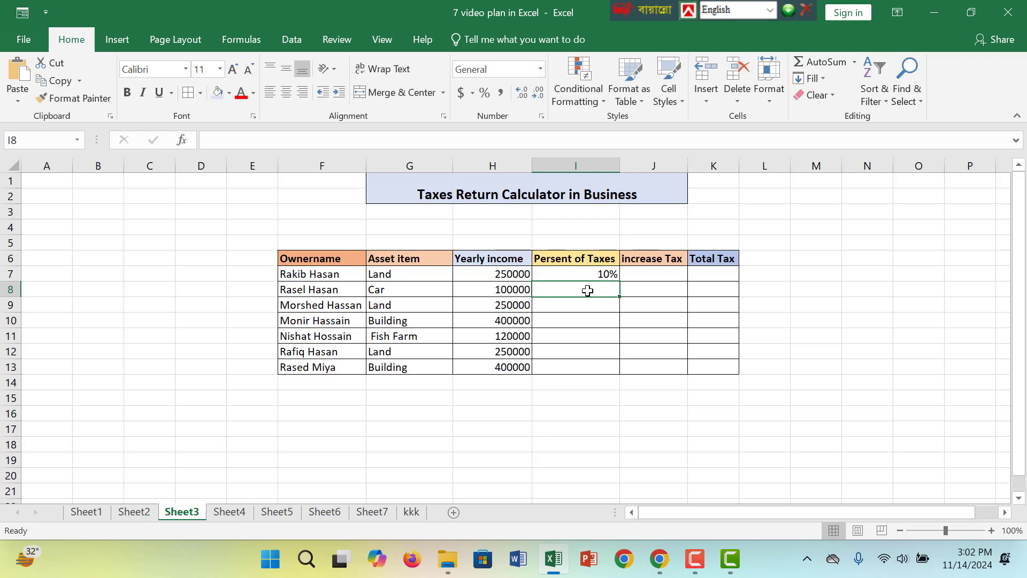
text(6)
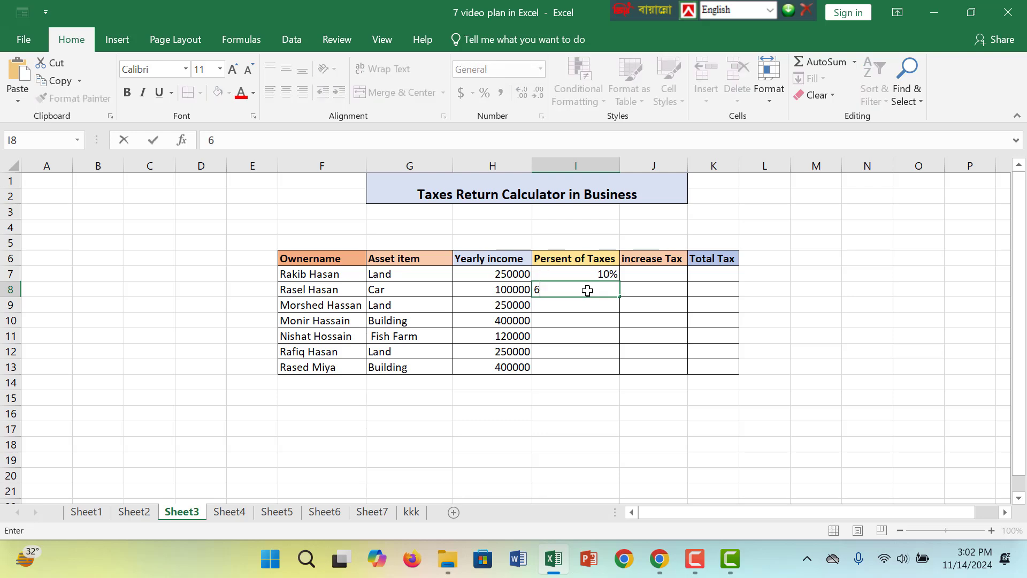
text(%)
click(592, 309)
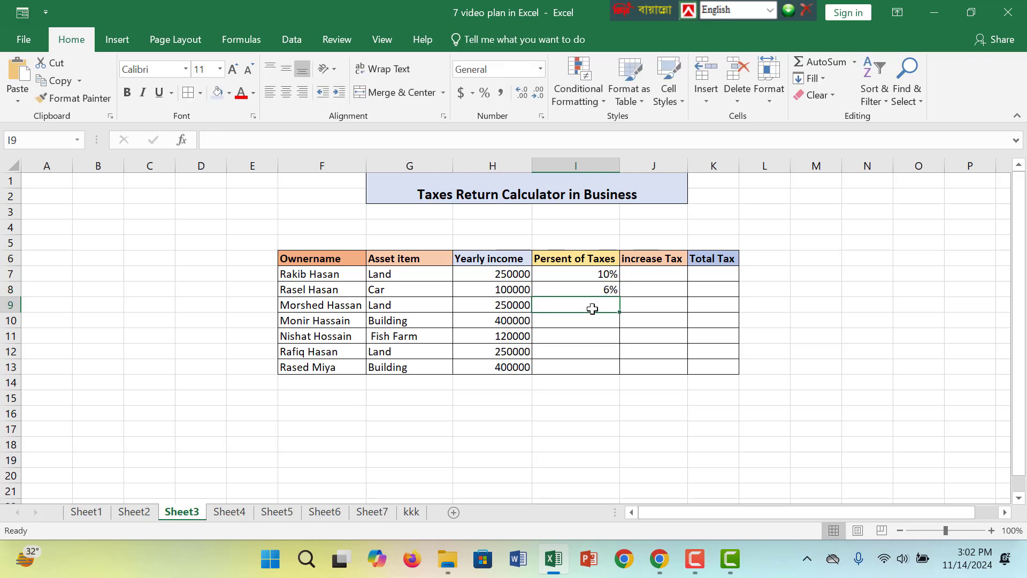
text(1)
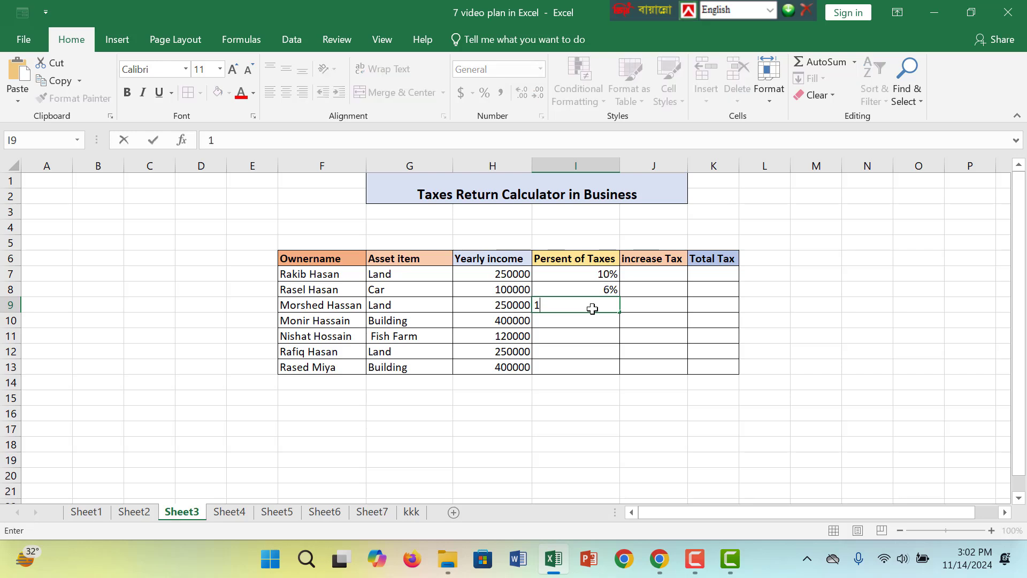
text(0%)
click(578, 325)
text(15)
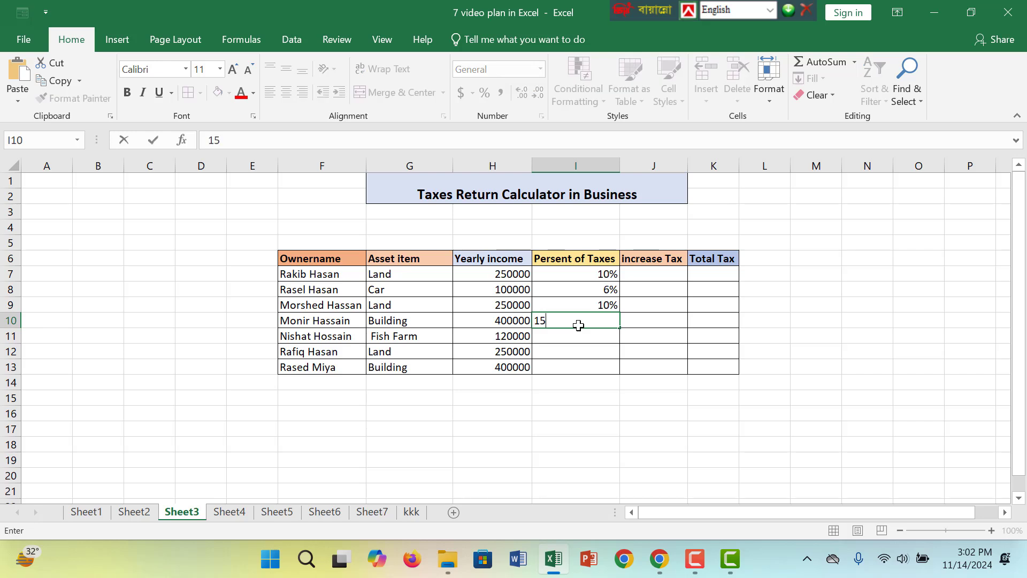
text(%)
- Complete the Persent of Taxes column with 5%, 10% and 15% in I11:I13
click(598, 336)
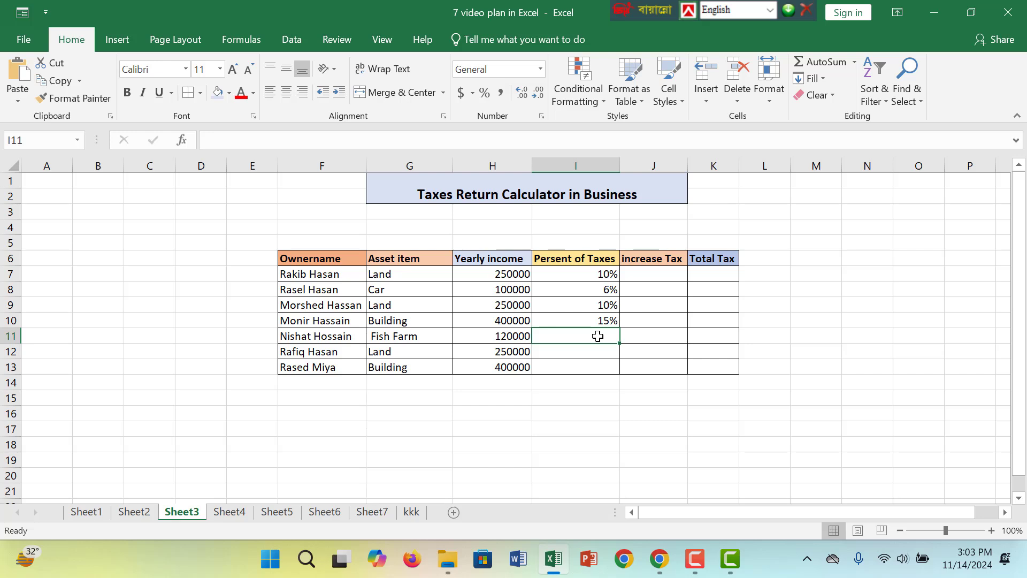
text(5)
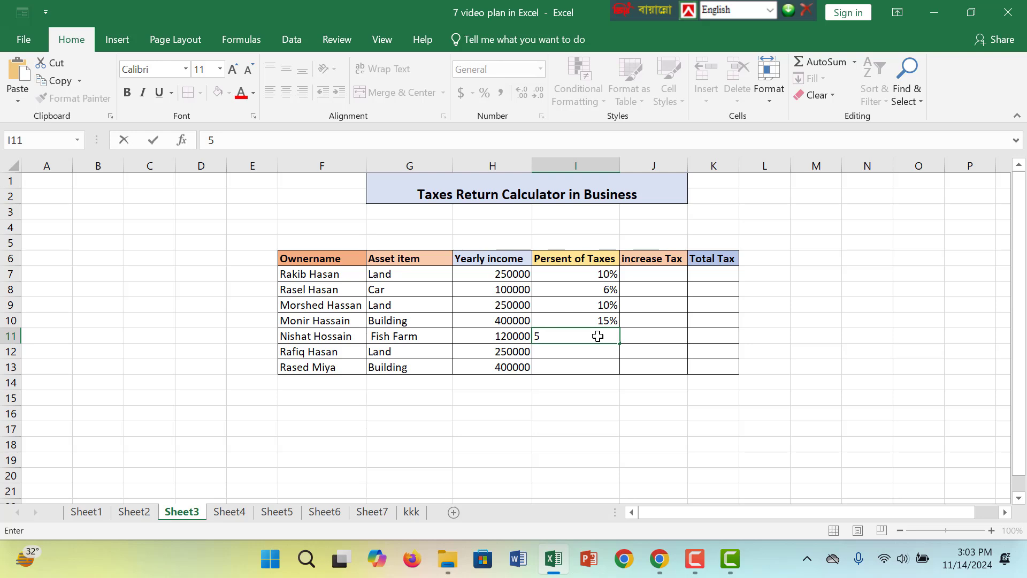
text(%)
key(Return)
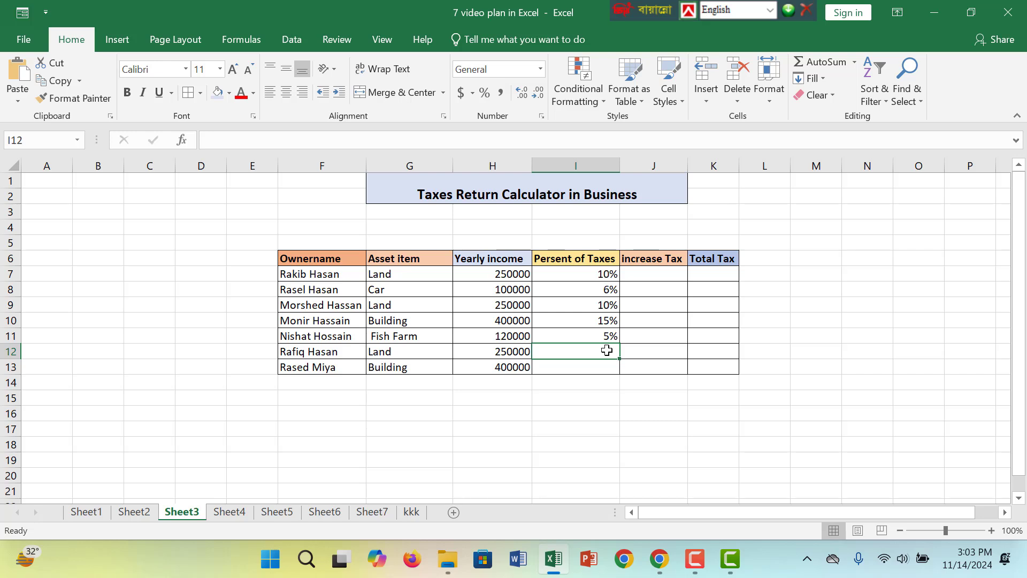
text(10)
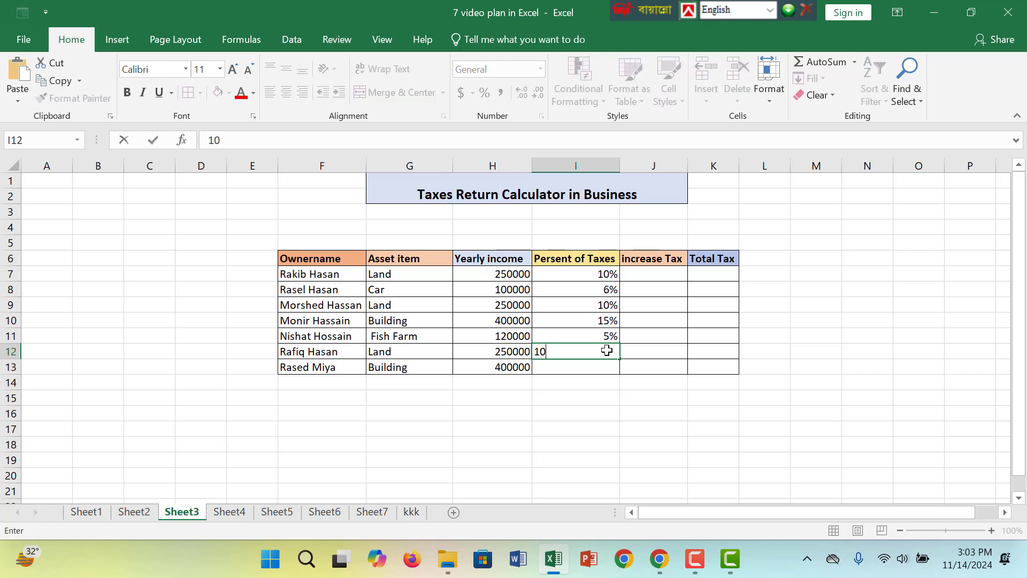
text(%)
key(Return)
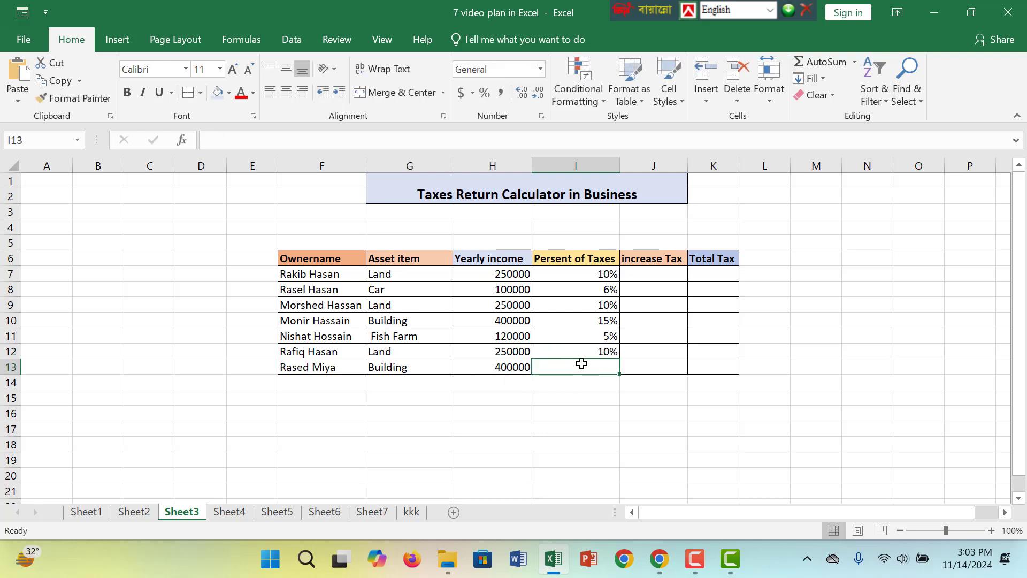
text(5)
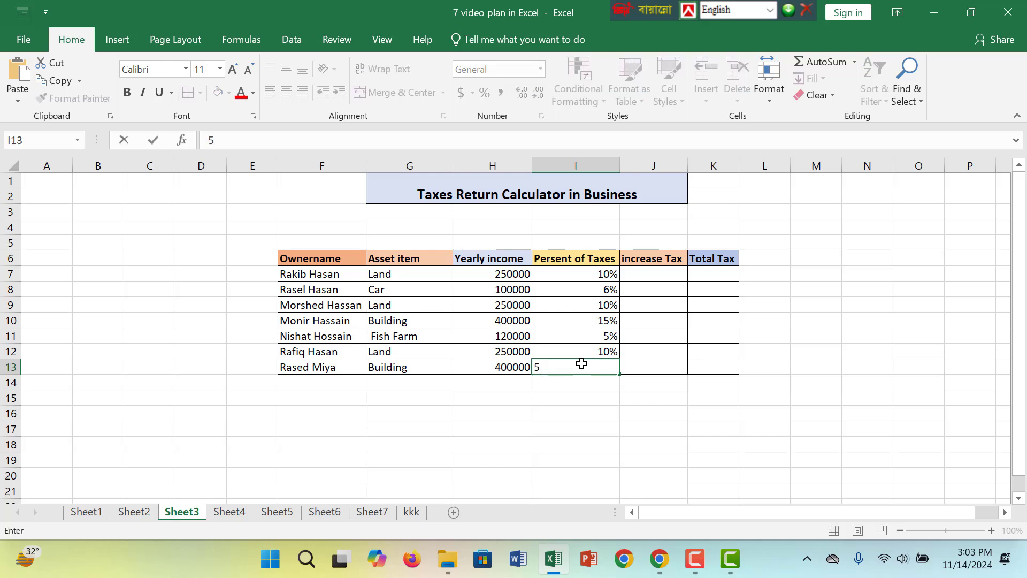
text(5%)
- Enter the increase Tax rates 2%, 2% and 5% in J7:J9
click(633, 276)
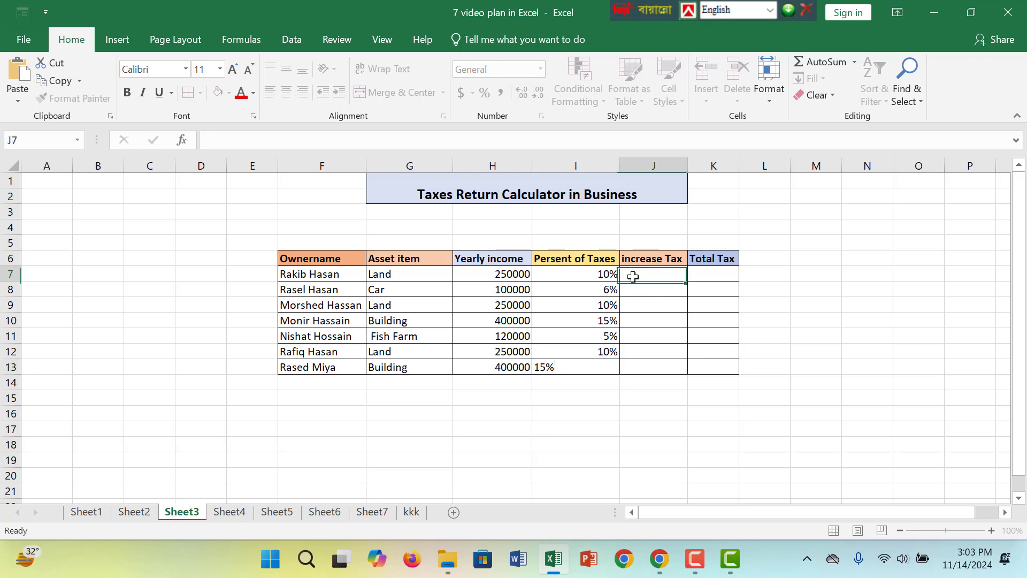
text(2)
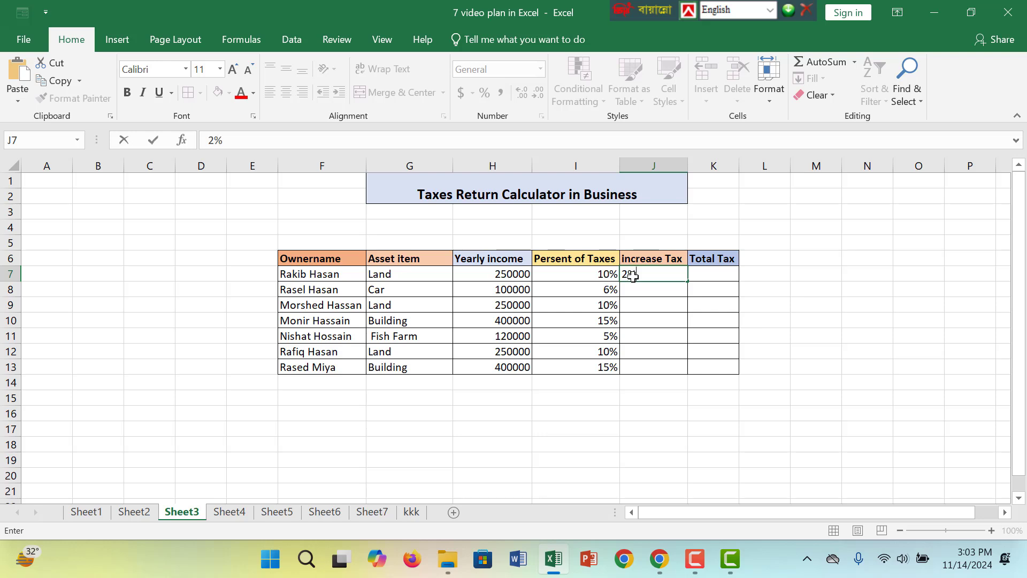
text(%)
click(652, 294)
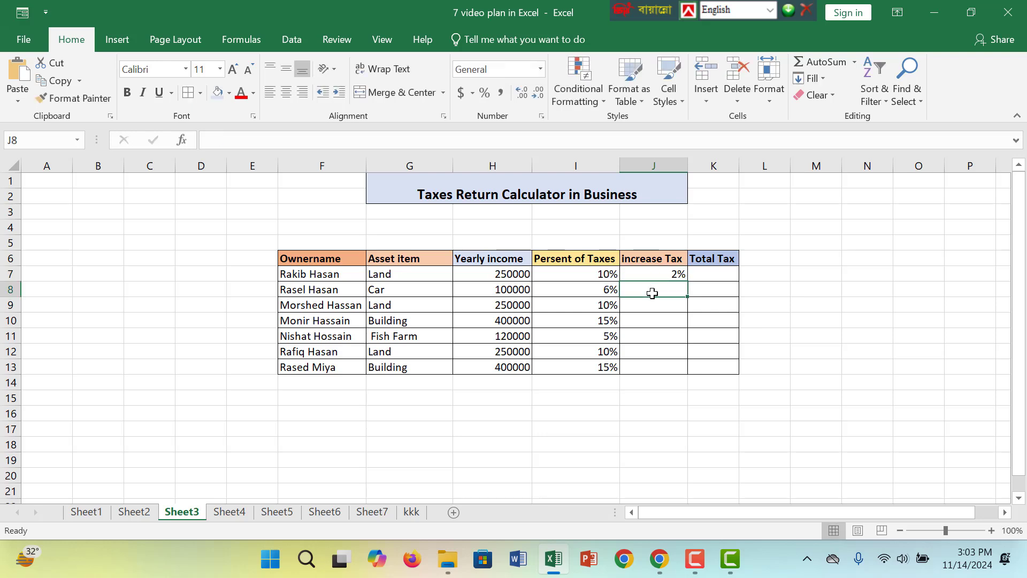
text(2%)
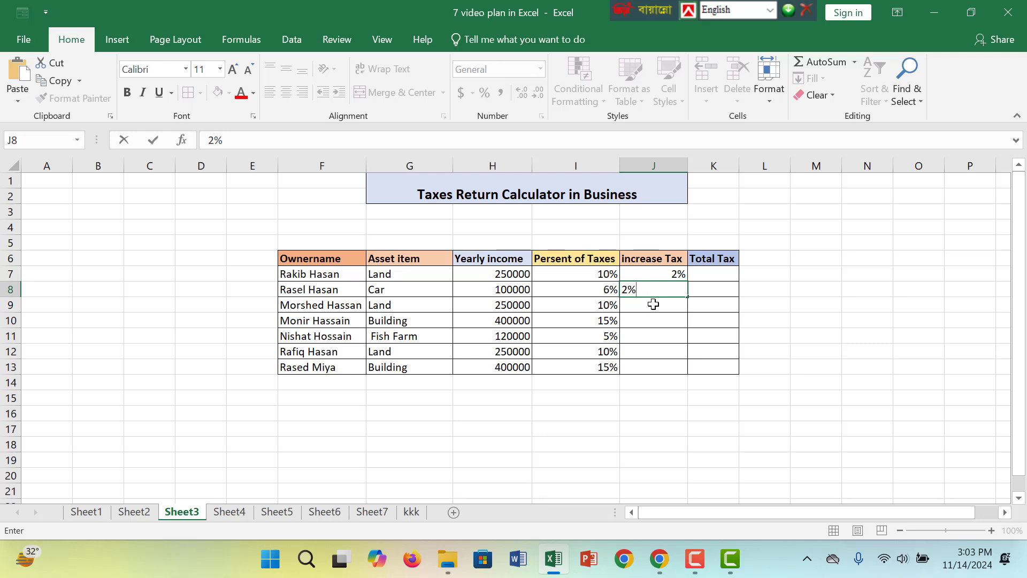
click(653, 304)
text(5)
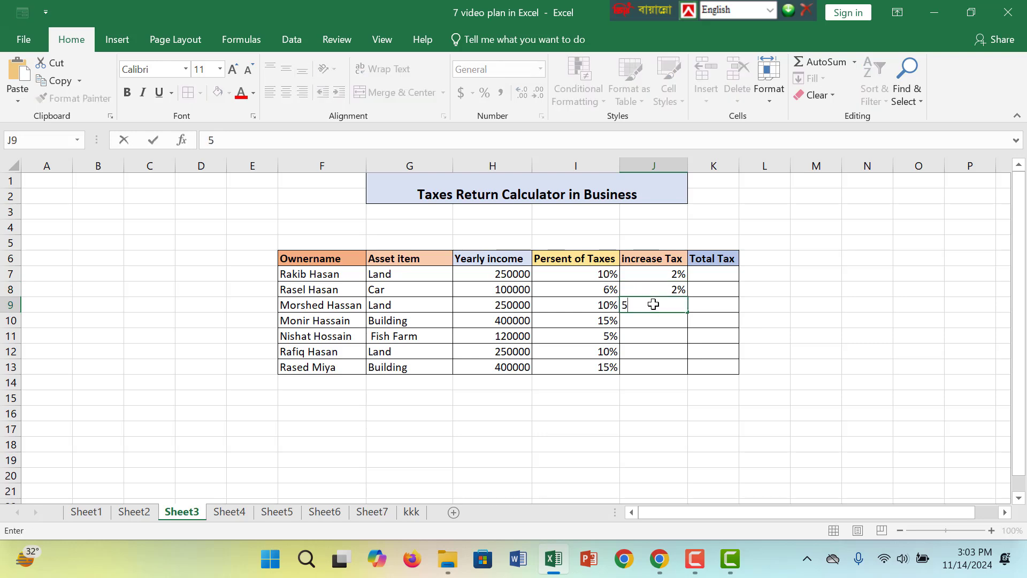
text(%)
key(Return)
- Copy the increase Tax rates from J7:J9 into J11:J13
drag(658, 275, 656, 300)
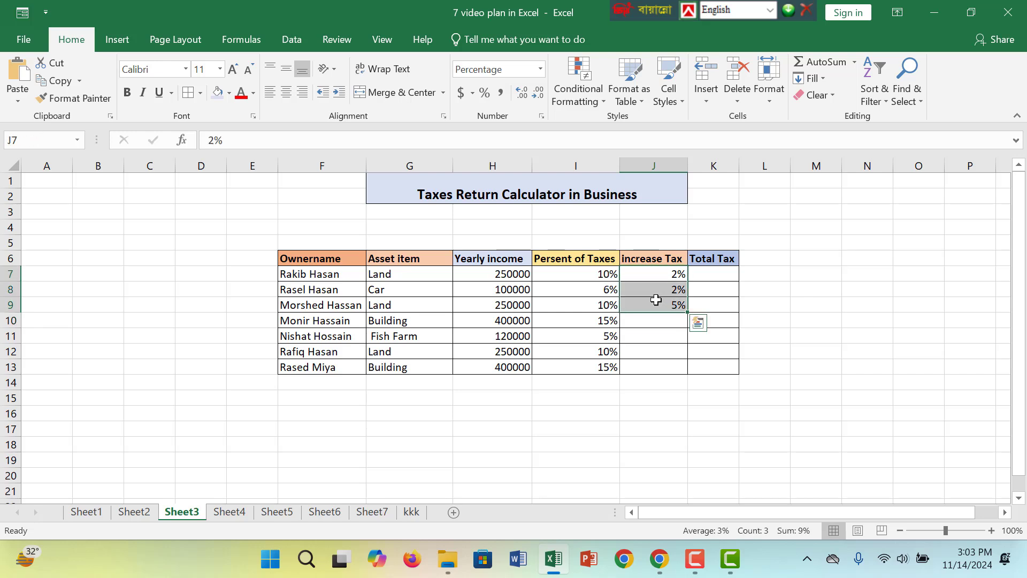
key(ctrl+c)
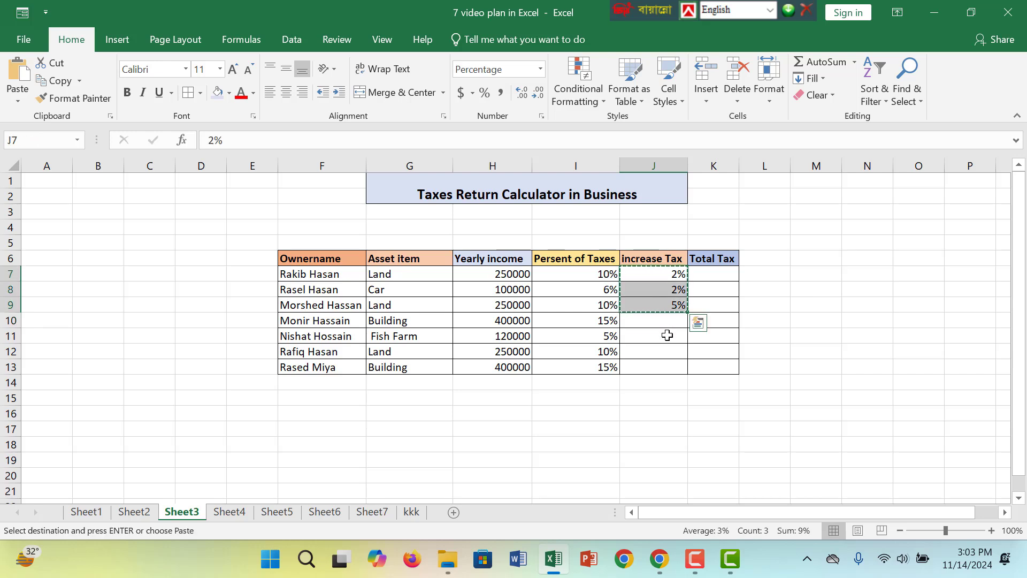
click(661, 340)
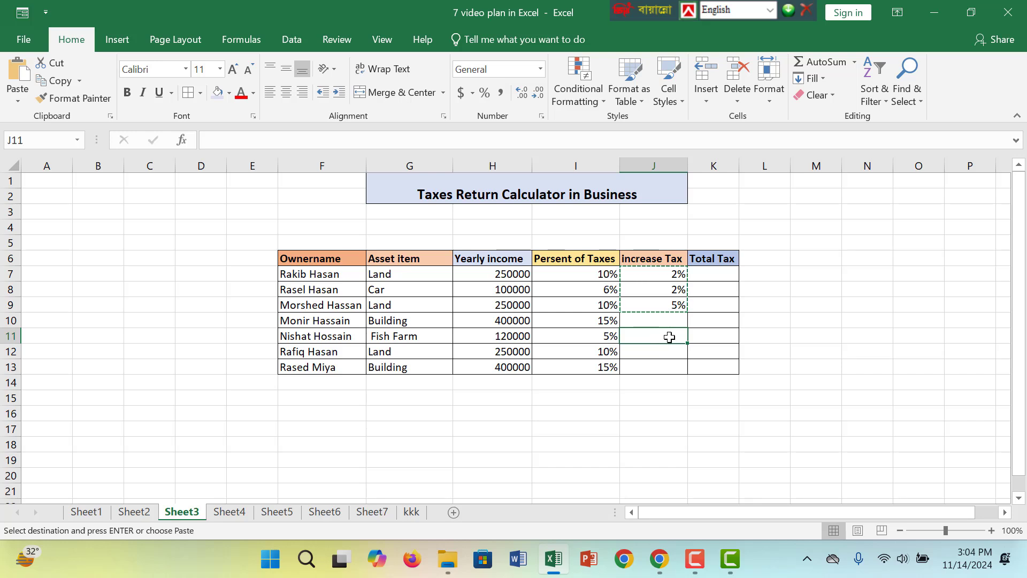
key(ctrl+v)
- Enter the missing increase Tax rate of 5% in J10
click(681, 319)
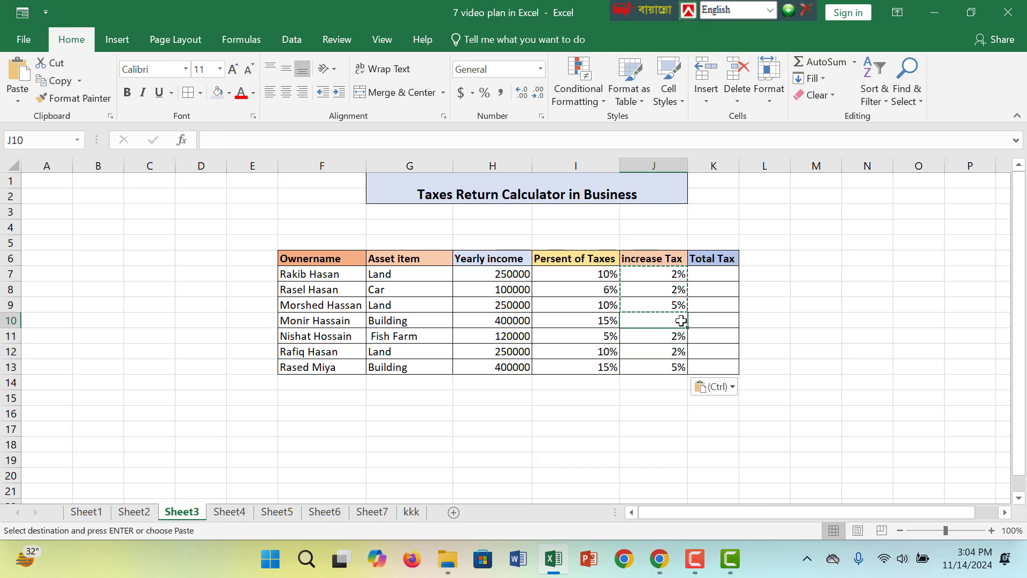
text(5)
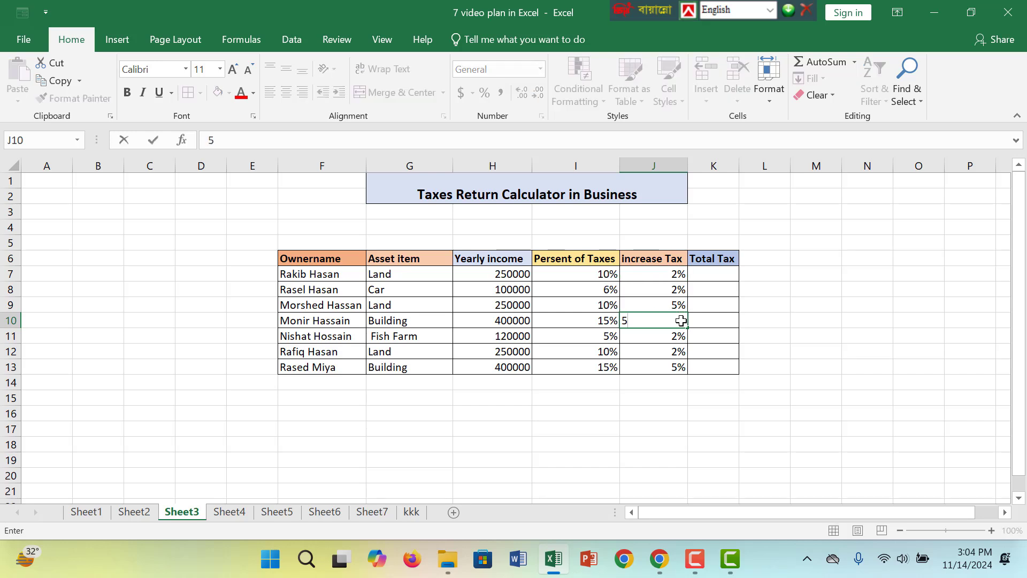
text(%)
- Enter the formula =SUM(H7*I7%) in the first Total Tax cell, K7
click(700, 276)
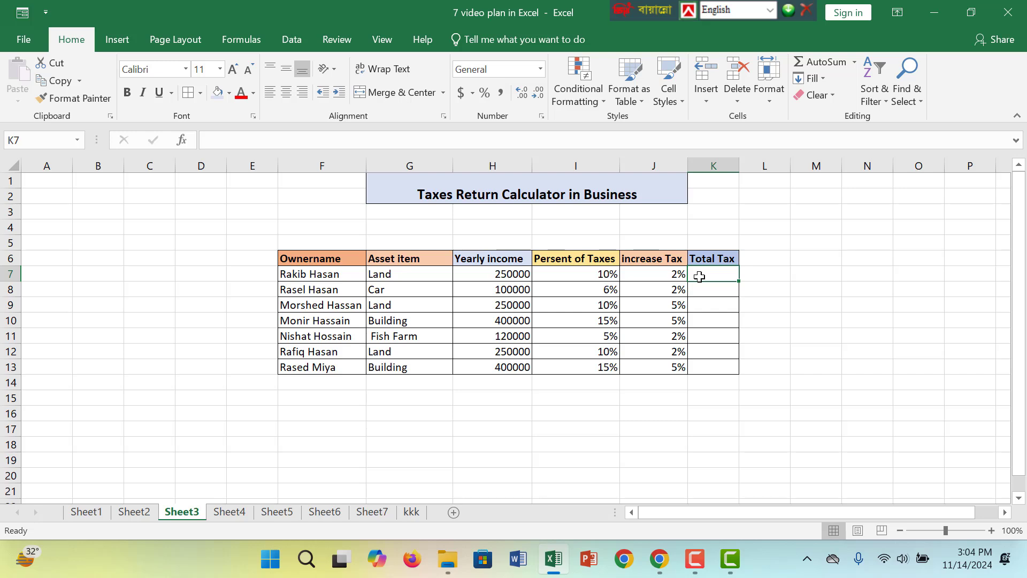
text(=)
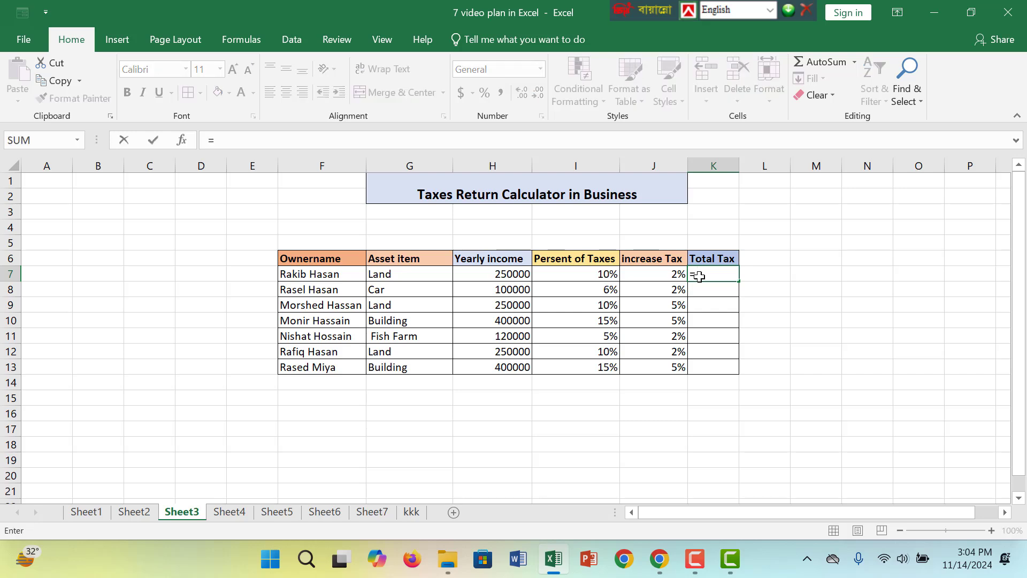
text(su)
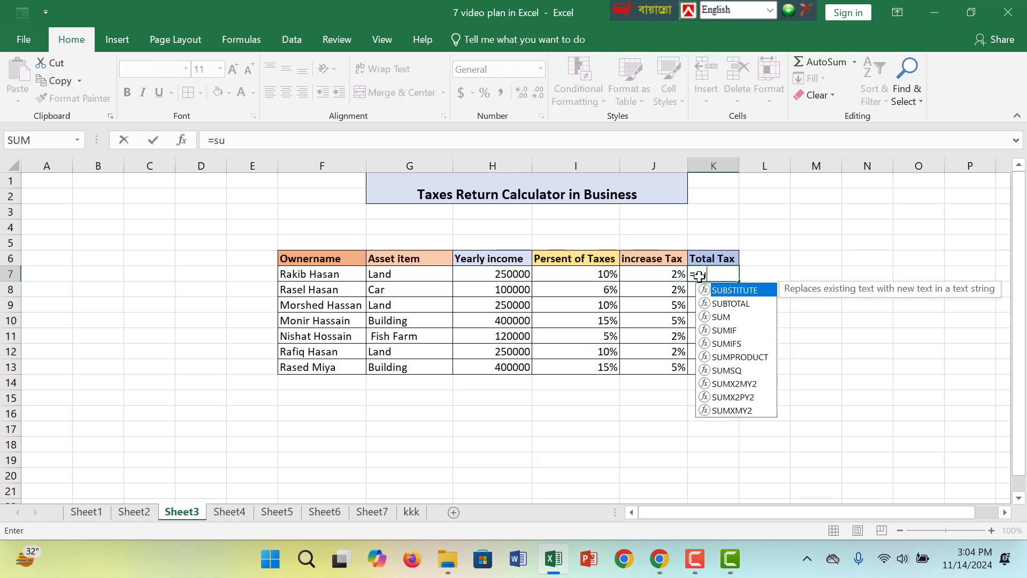
text(m()
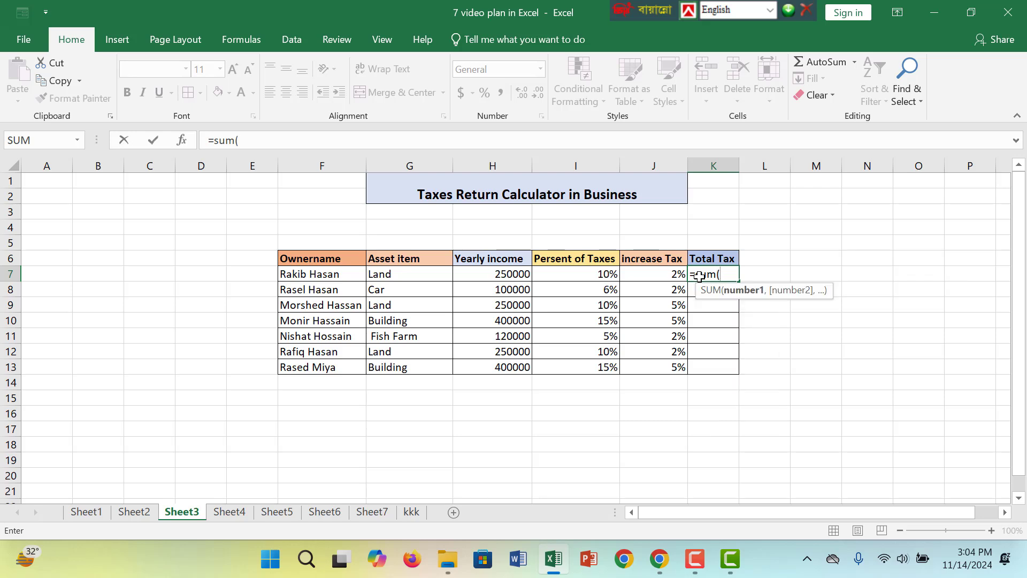
click(513, 276)
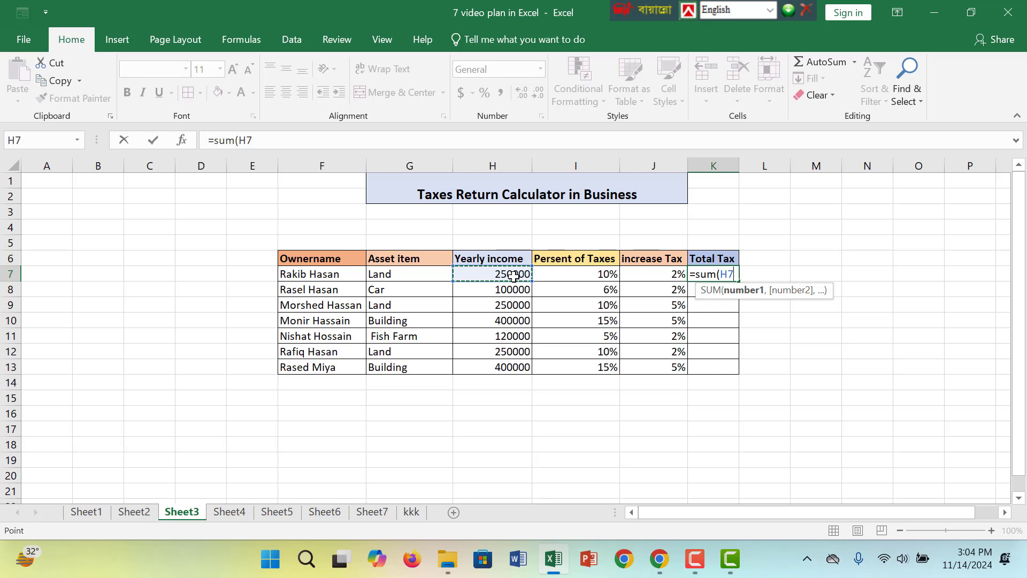
text(*)
click(584, 278)
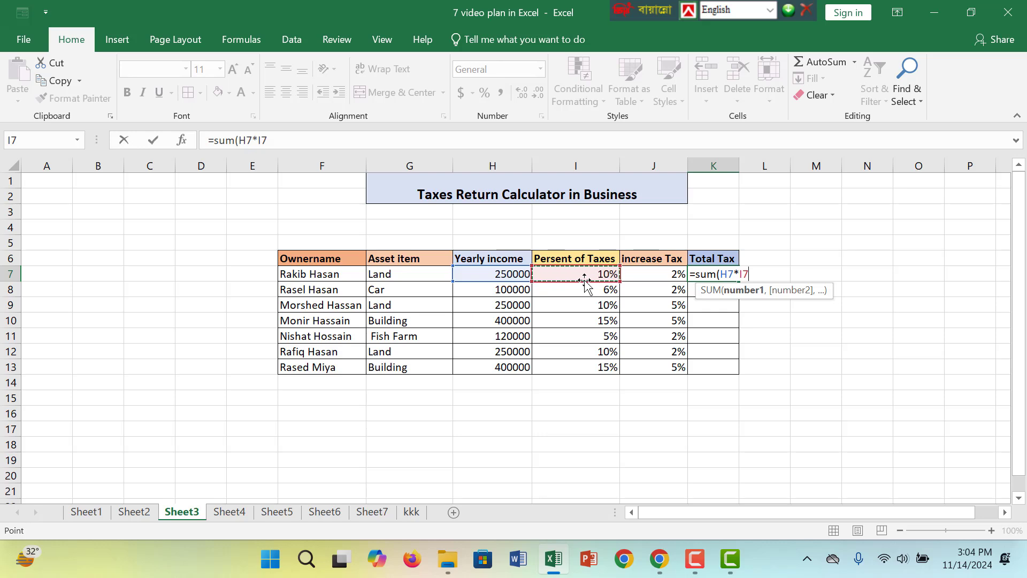
text())
key(BackSpace)
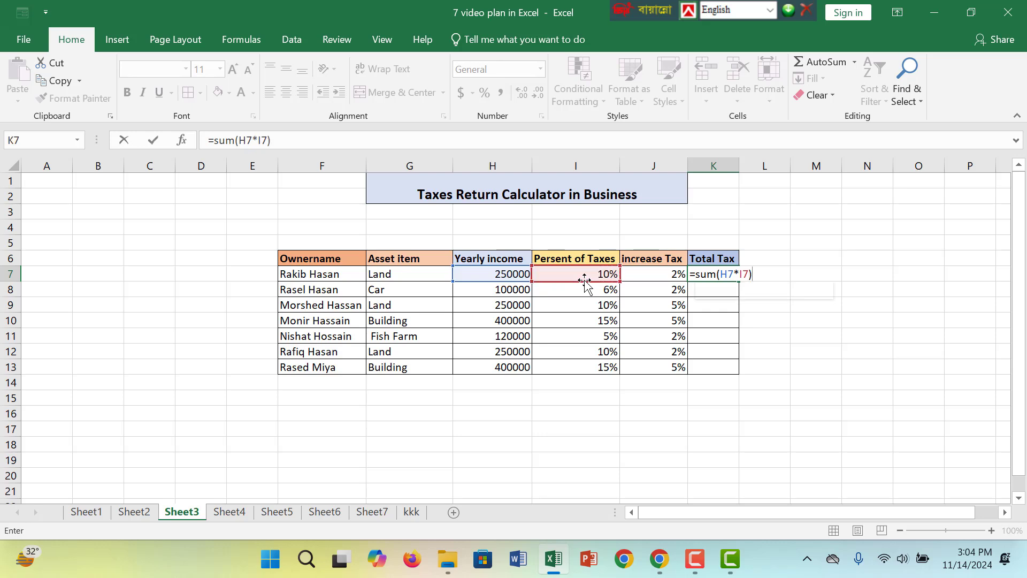
text(%)
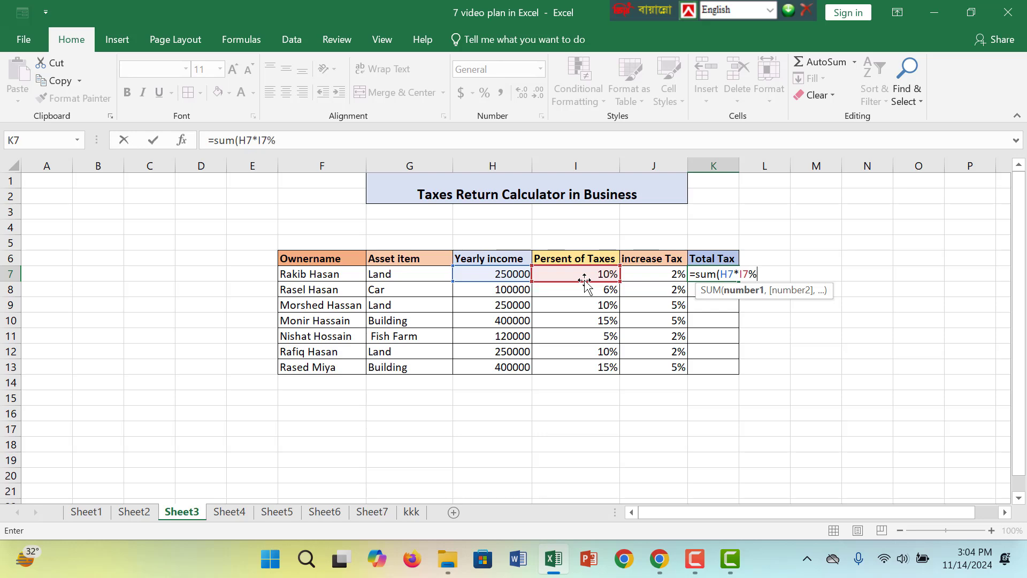
text())
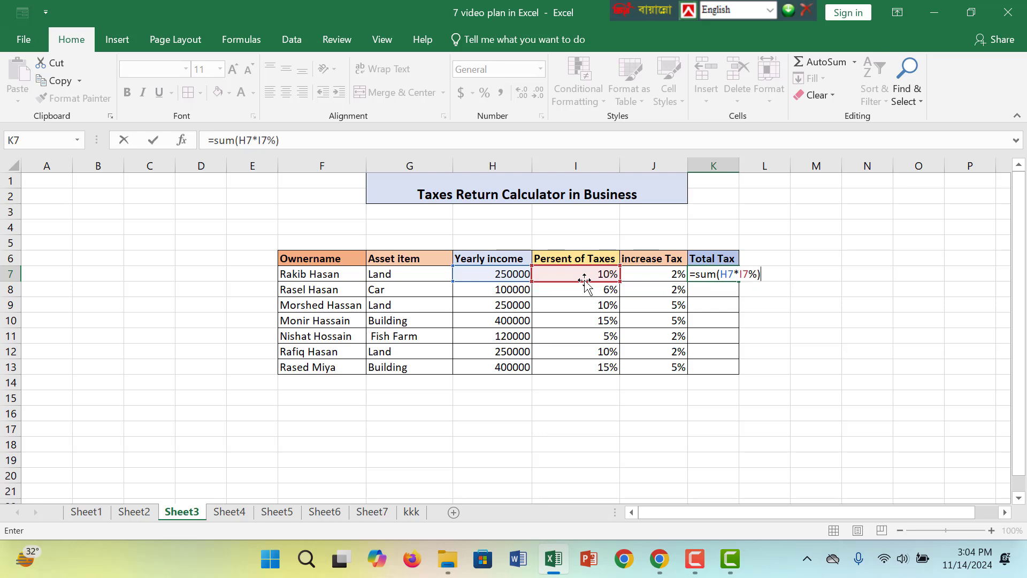
key(Return)
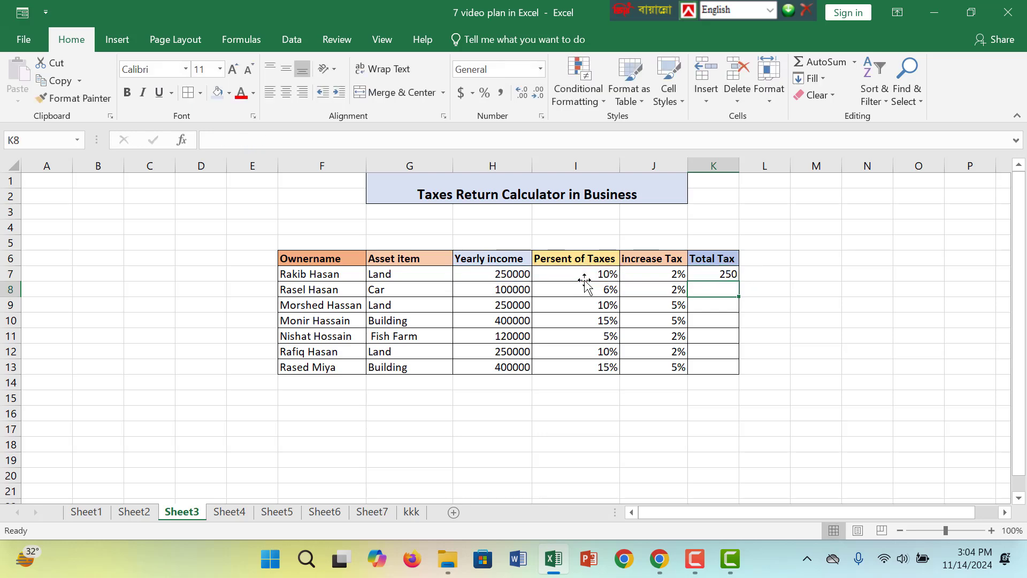
- Fill the Total Tax formula from K7 down to K13 and widen column K slightly
click(716, 276)
drag(738, 281, 723, 375)
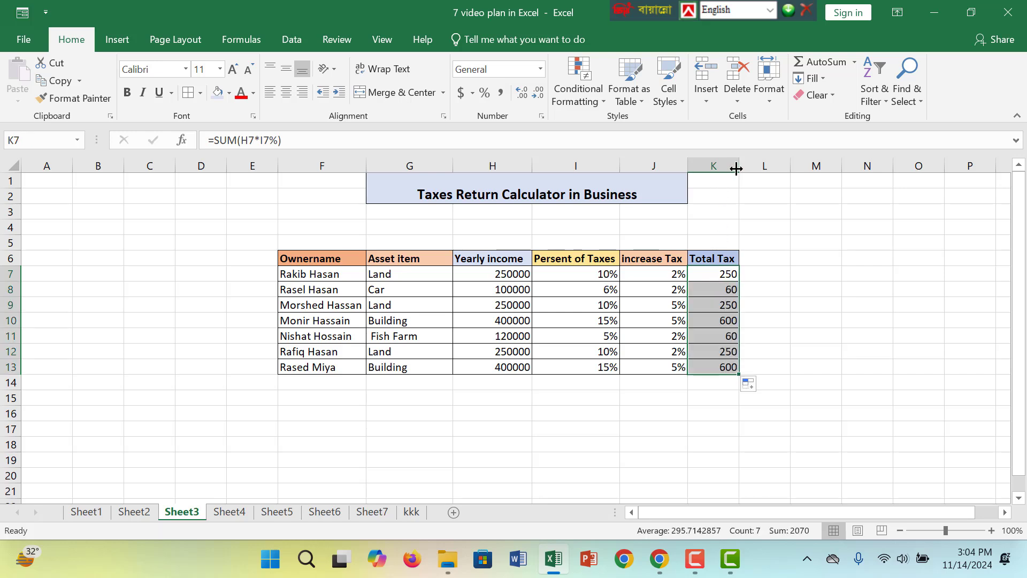
drag(738, 167, 759, 170)
click(588, 274)
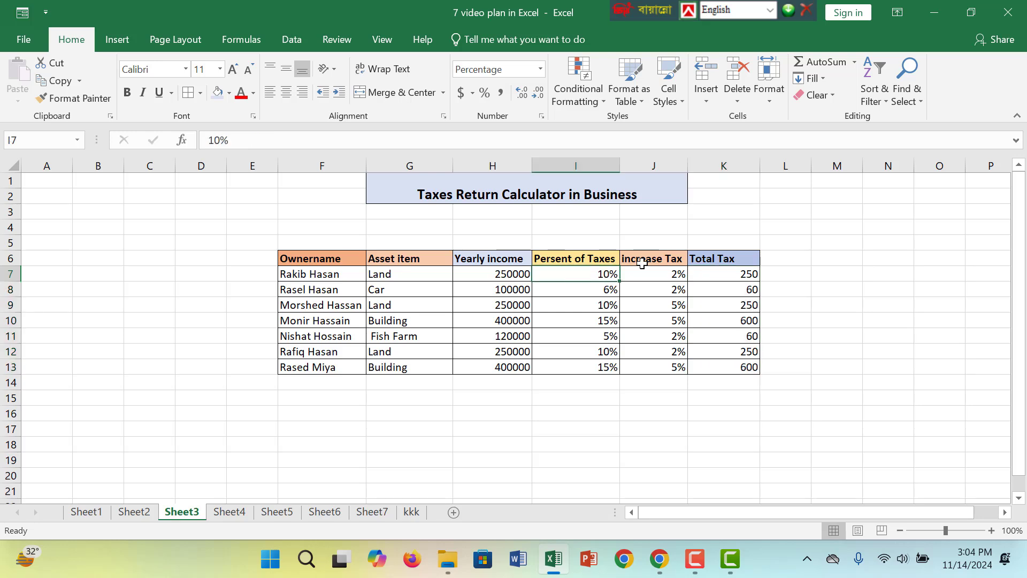
click(659, 276)
click(716, 275)
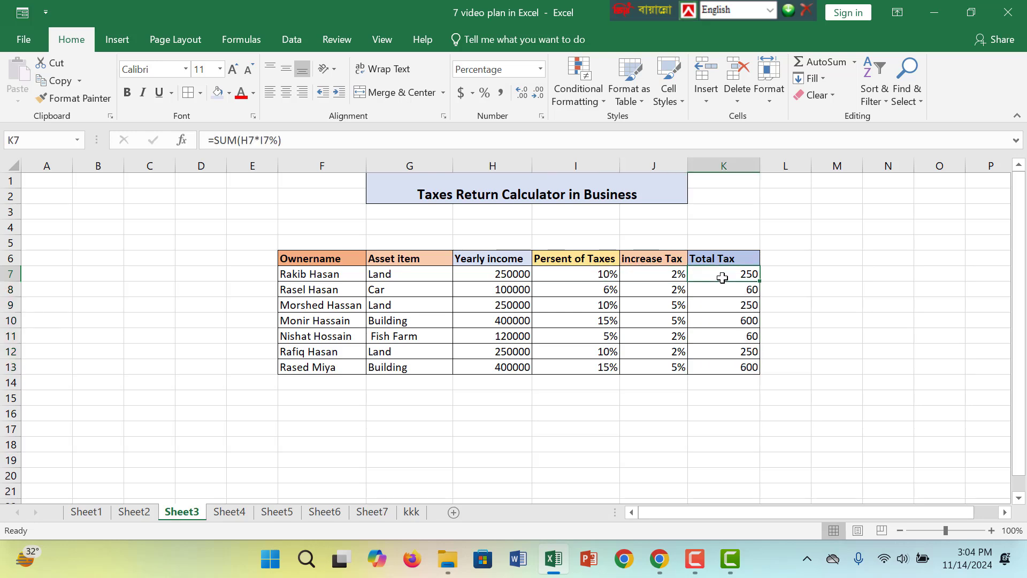
click(657, 276)
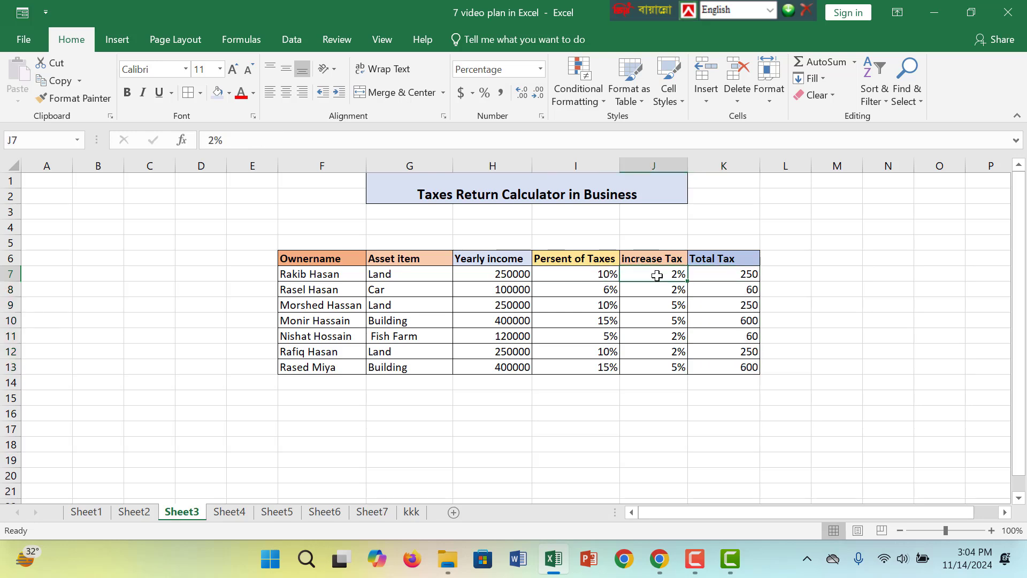
click(699, 274)
click(666, 275)
click(711, 275)
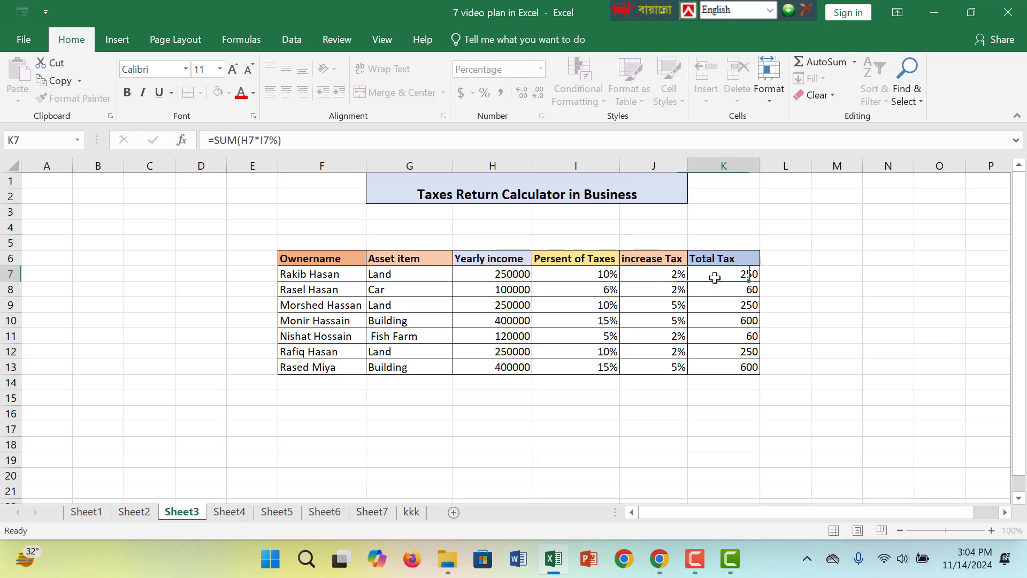
click(665, 275)
double_click(664, 276)
- Change the Total Tax formula in K7 to =SUM(H7*I7%-J7)
double_click(724, 273)
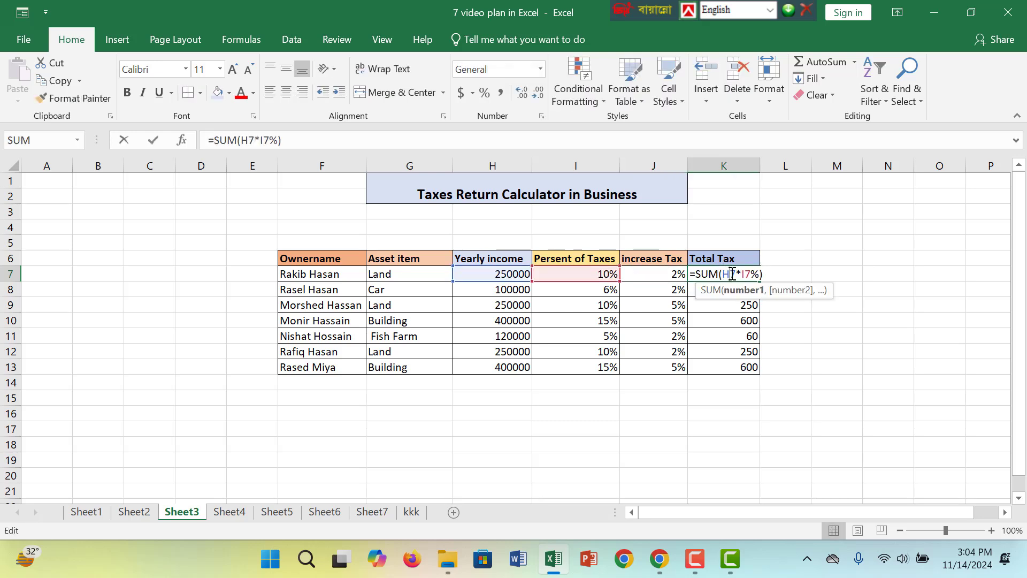
click(761, 276)
key(BackSpace)
key(BackSpace)
key(BackSpace)
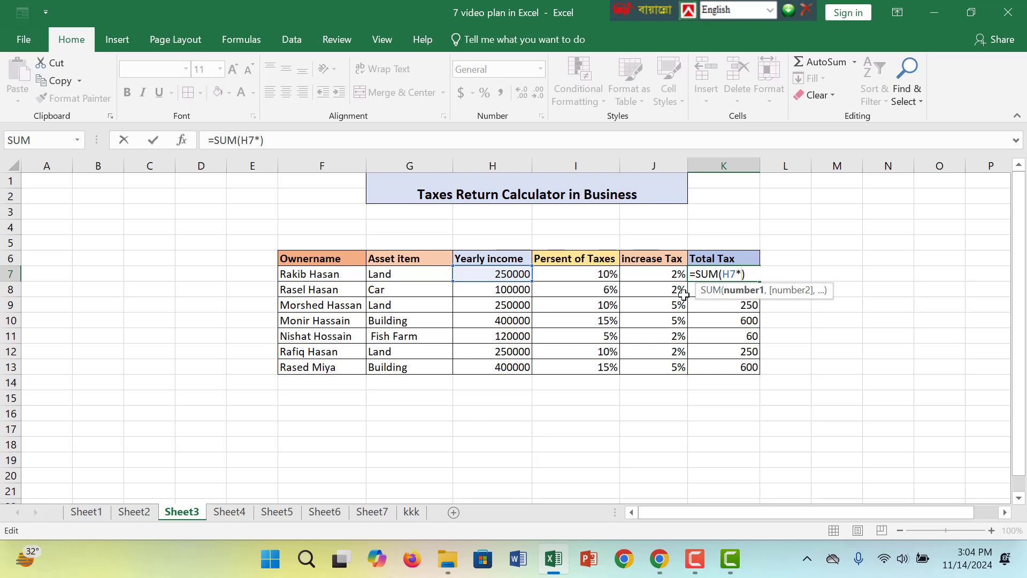
click(593, 275)
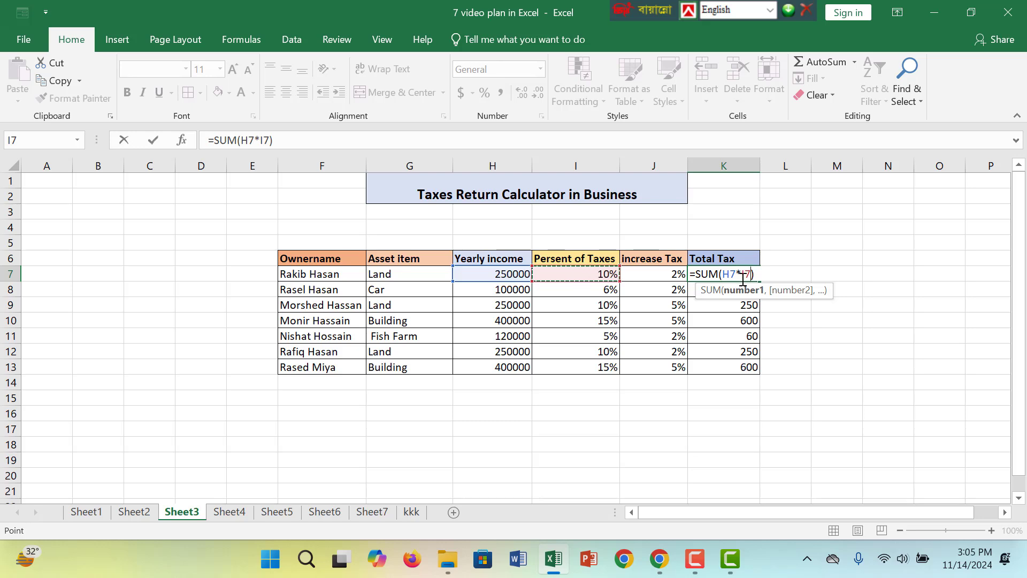
text(%)
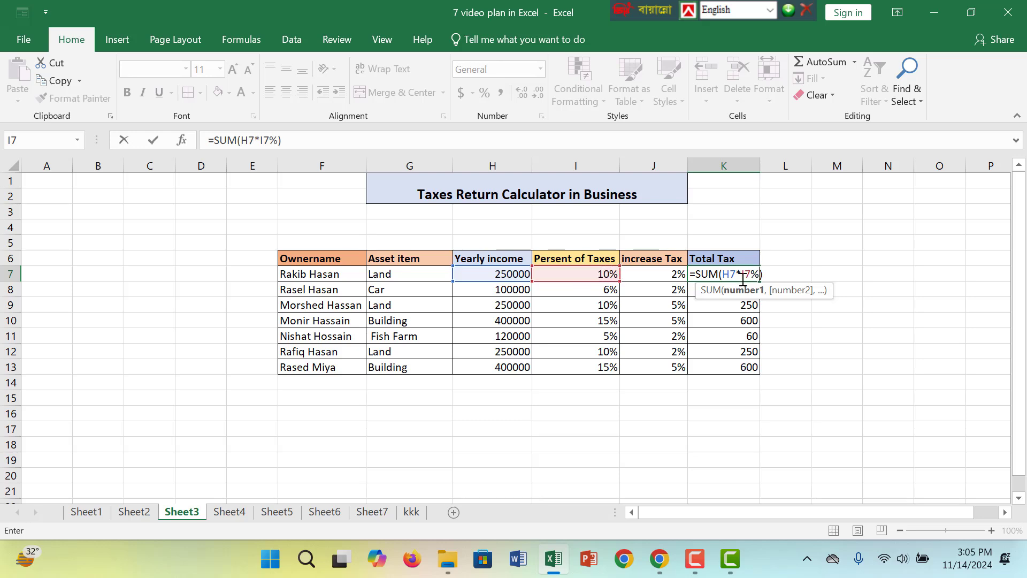
text(-)
click(678, 274)
key(Return)
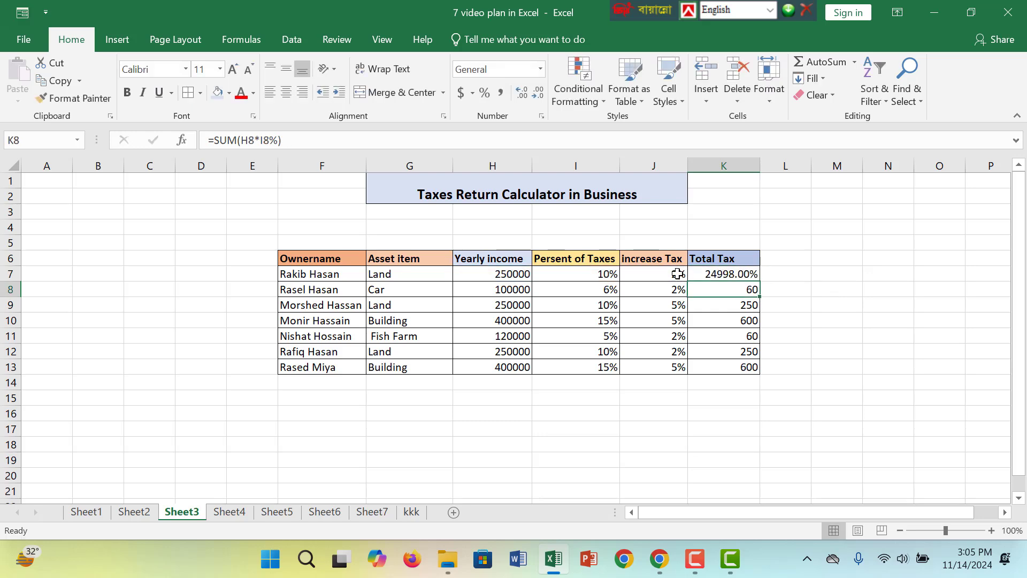
- Fill the revised Total Tax formula down to K13 and set K7:K13 to the General number format
click(667, 271)
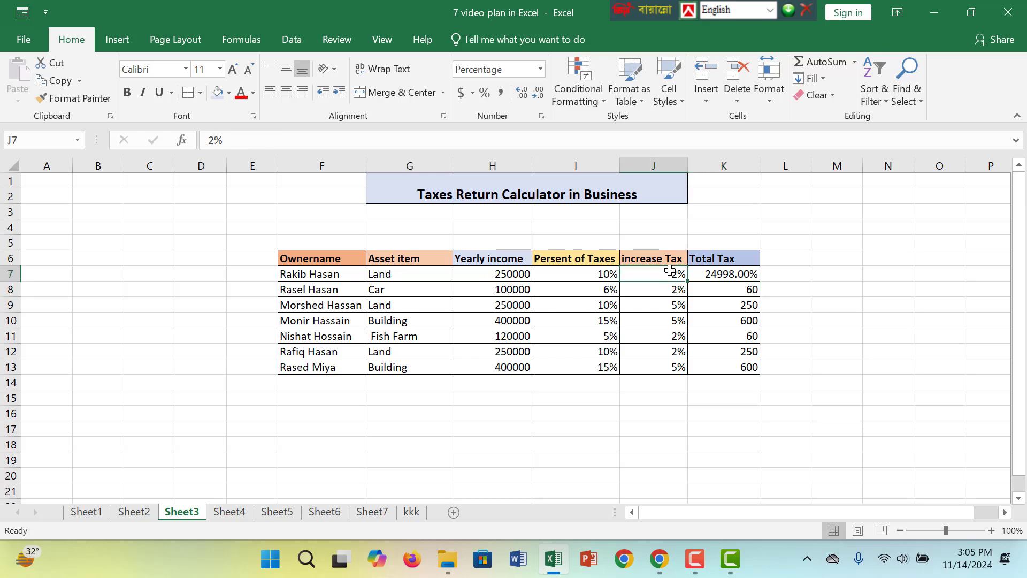
click(749, 276)
drag(759, 284, 750, 369)
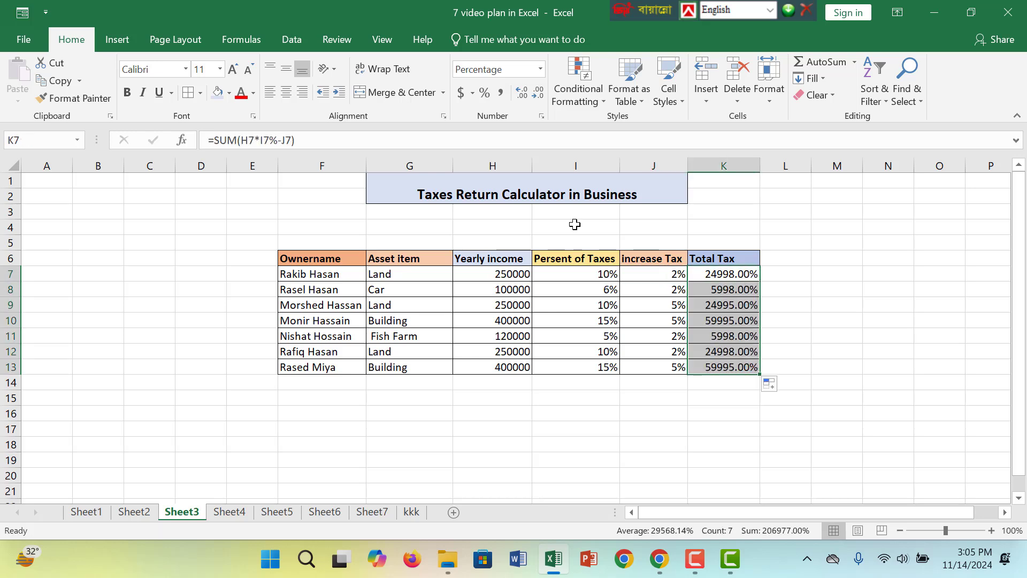
click(539, 72)
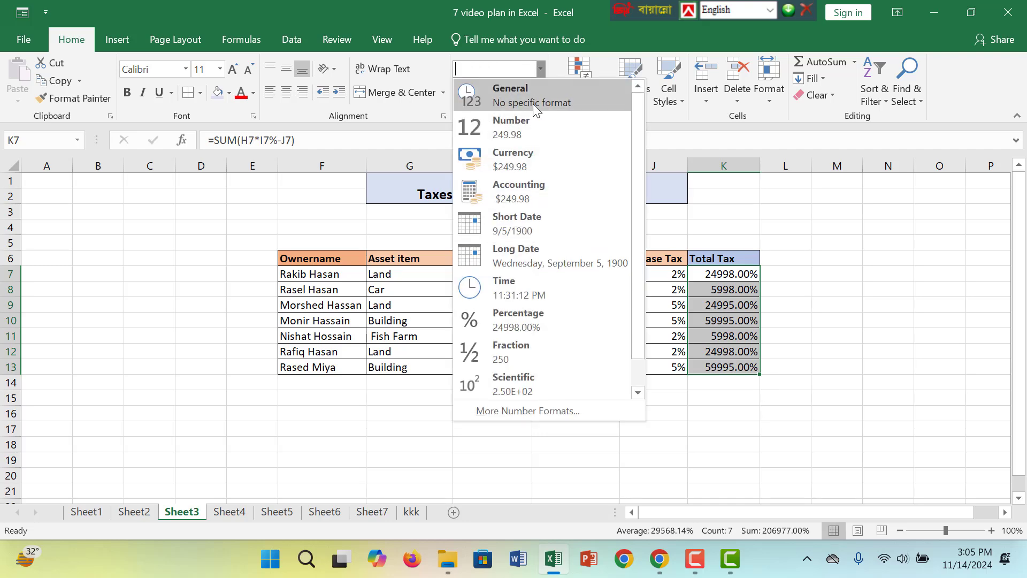
click(536, 101)
- Make the Total Tax values in K7:K13 bold and underlined
click(745, 274)
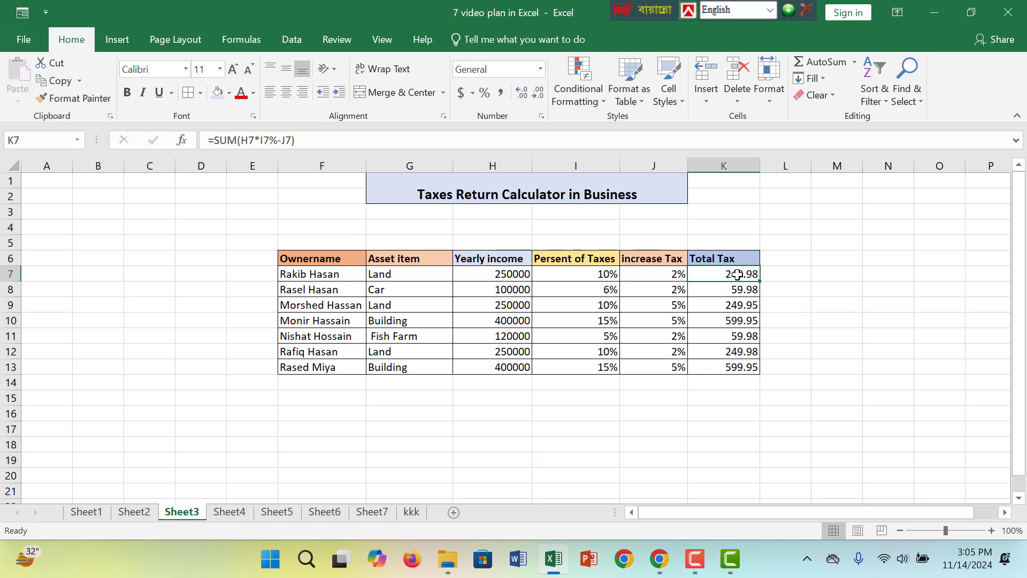
drag(737, 275, 729, 367)
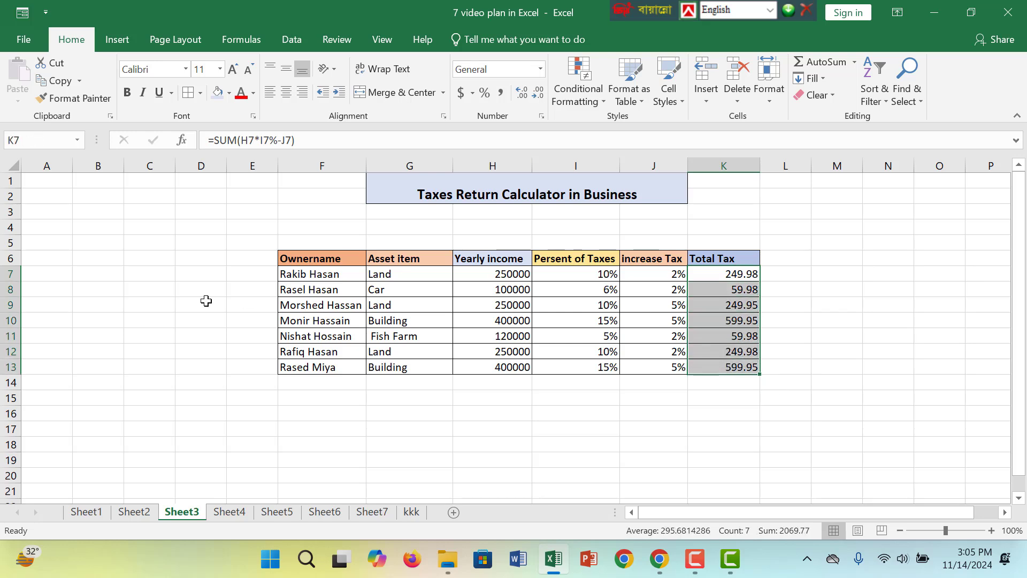
click(130, 95)
click(129, 93)
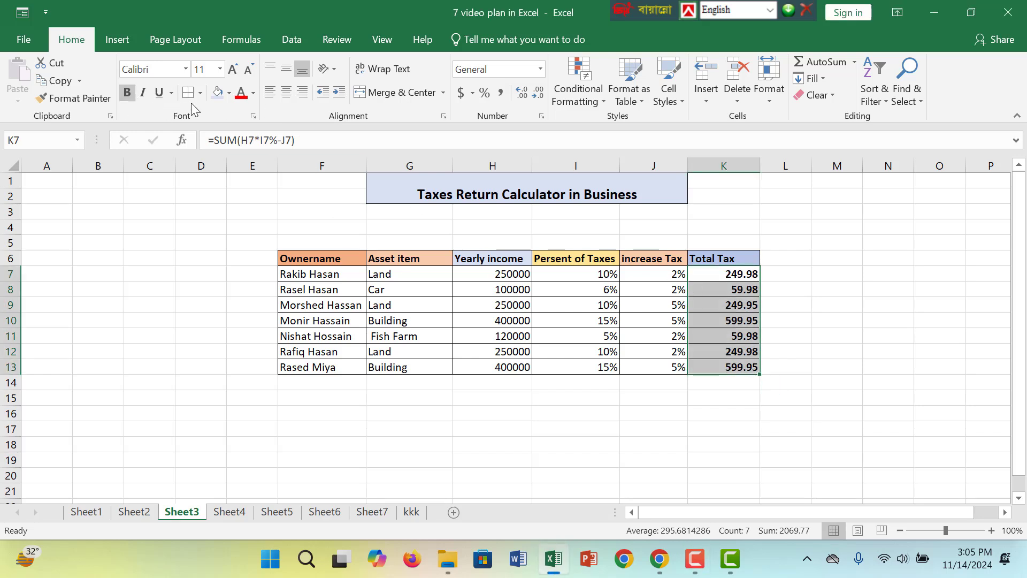
click(160, 93)
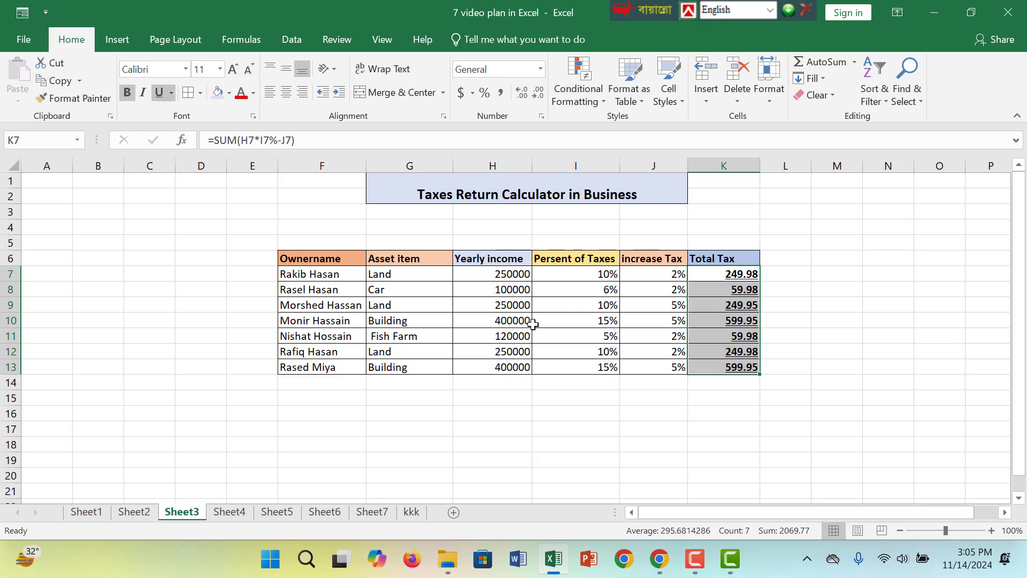
click(748, 337)
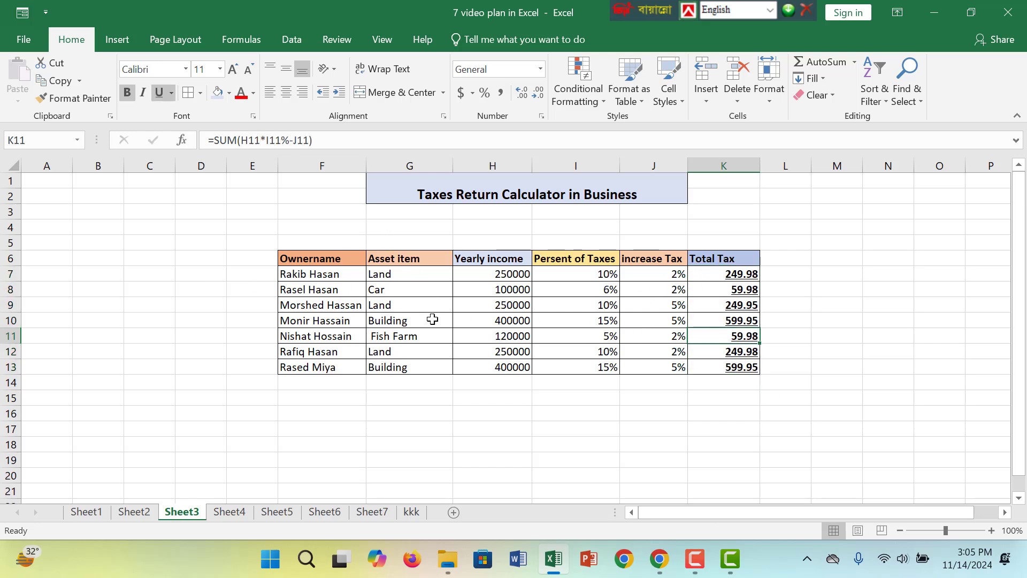
click(680, 441)
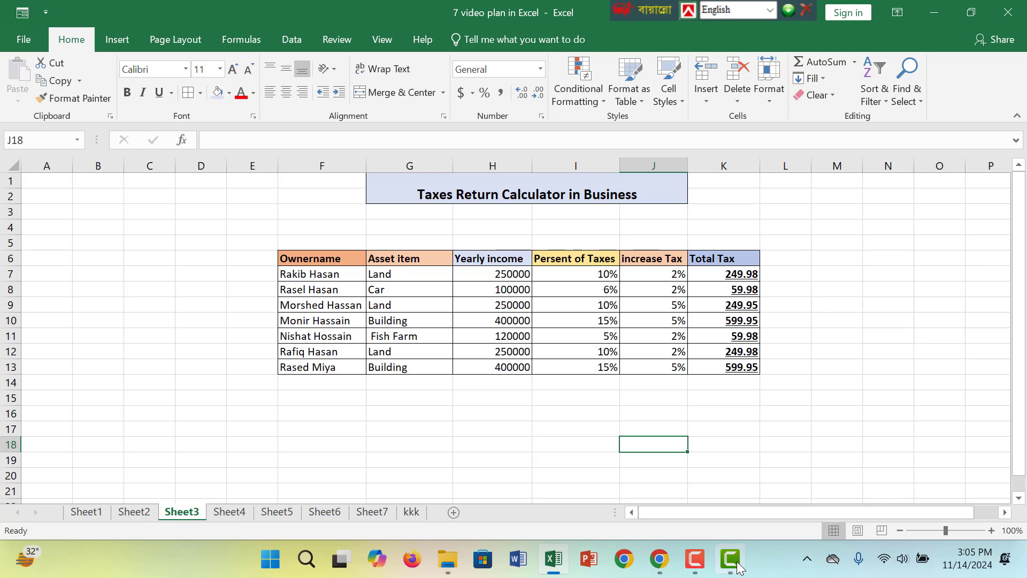
mouse_move(738, 566)
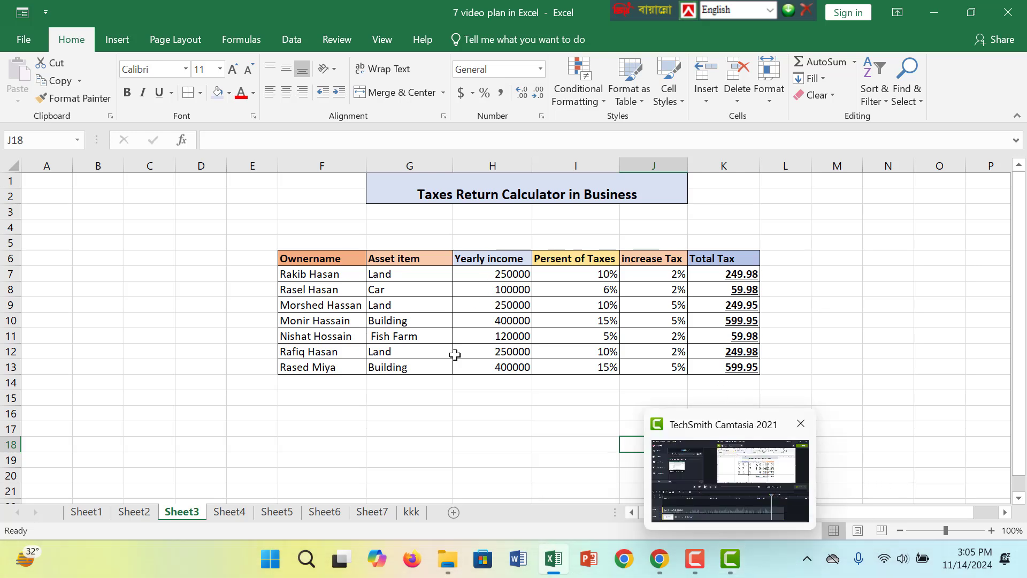
click(457, 384)
click(506, 290)
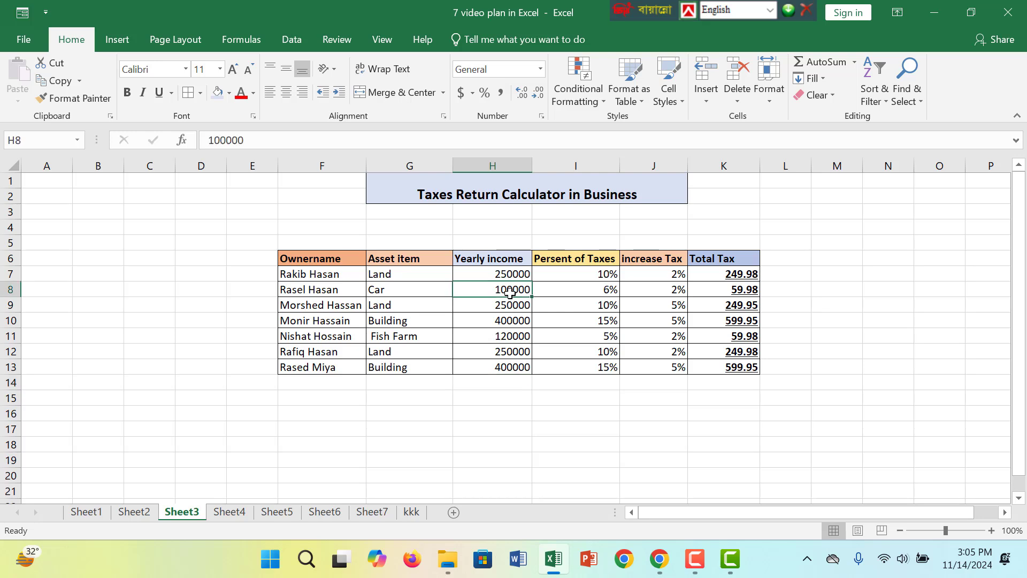
click(275, 259)
click(378, 275)
click(504, 288)
click(700, 572)
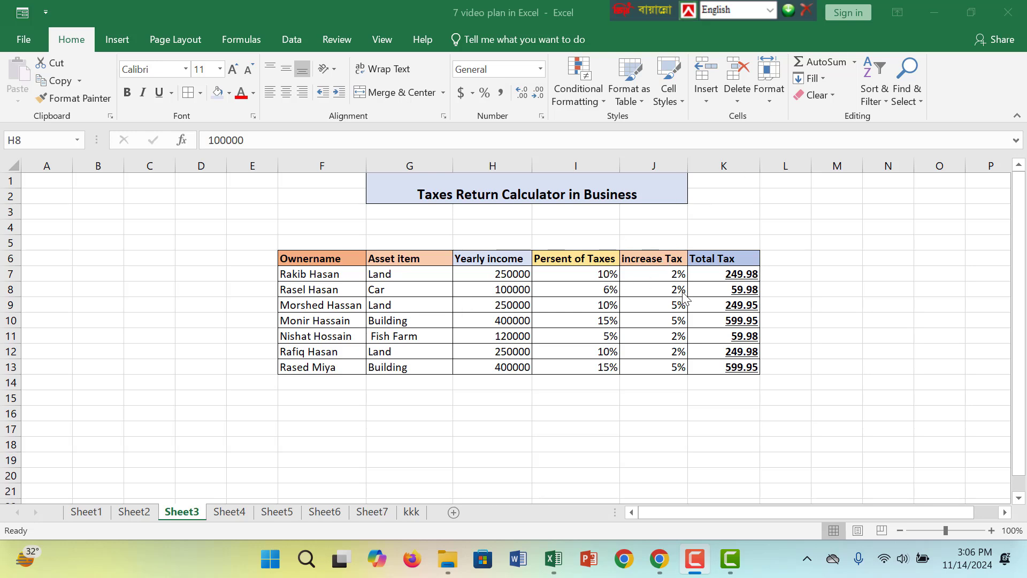
click(358, 309)
click(562, 195)
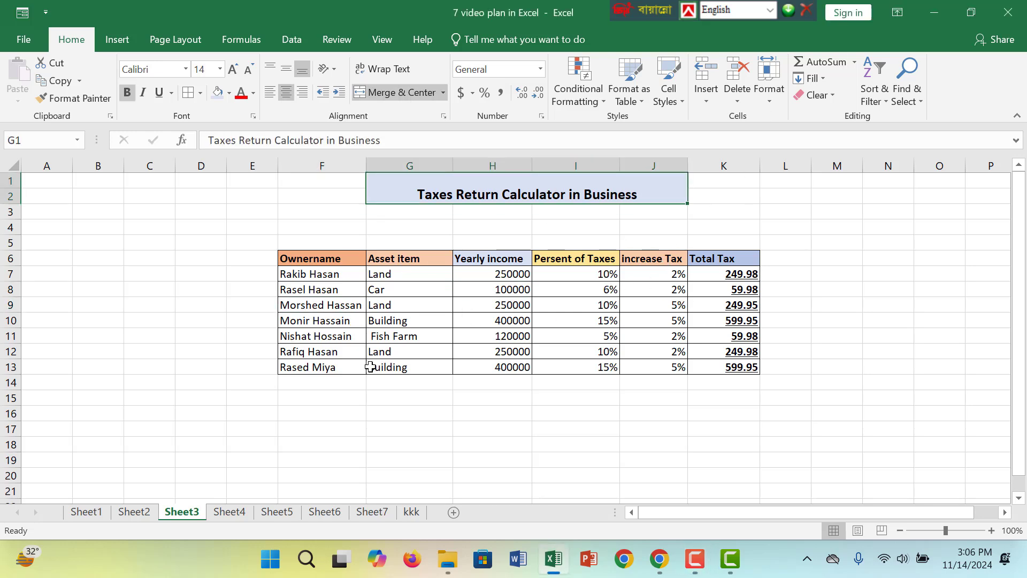
click(506, 365)
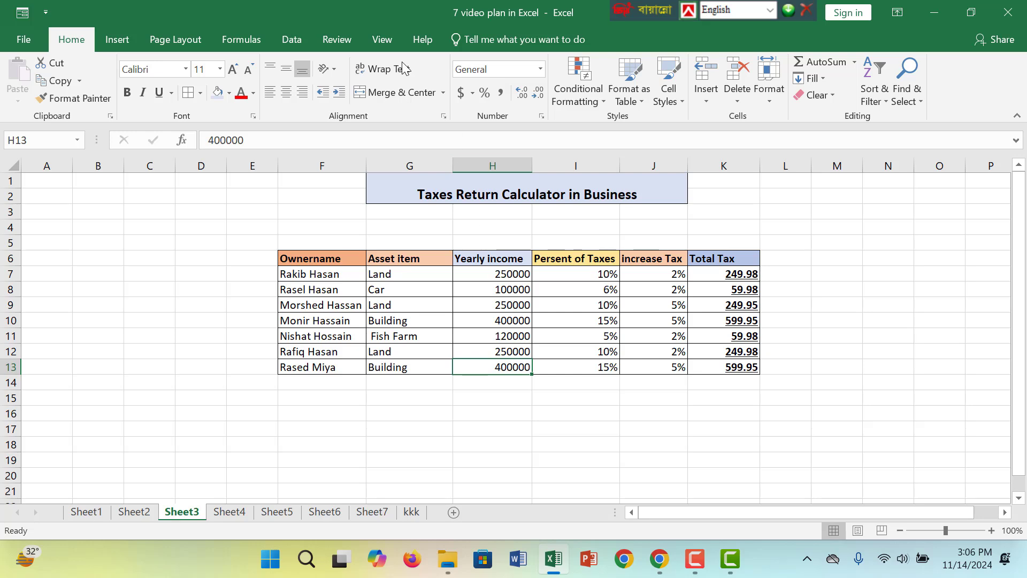
click(377, 79)
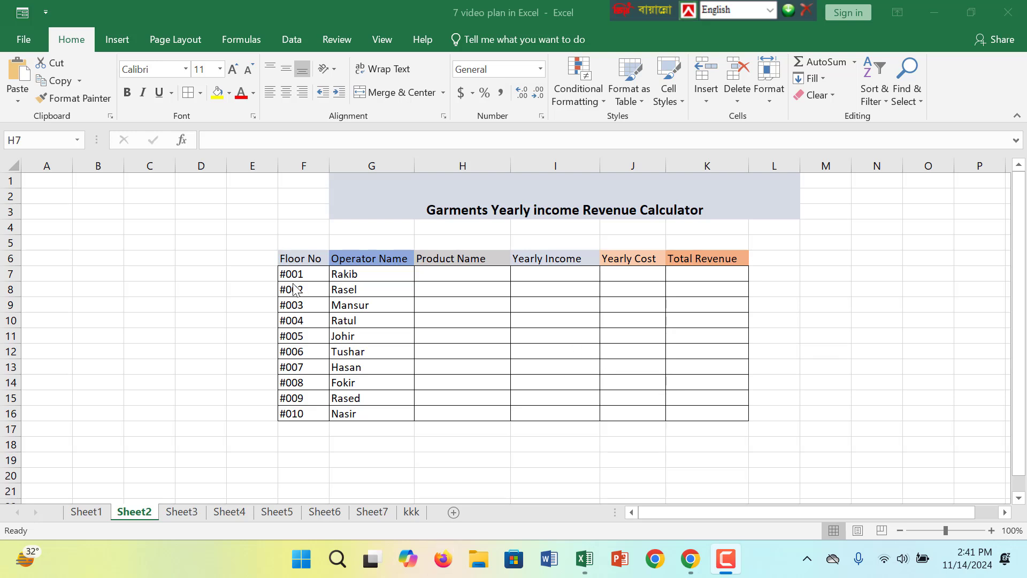
- Review the title and column headers of the garments yearly income revenue table on Sheet2, from Floor No to Total Revenue
click(313, 257)
click(314, 258)
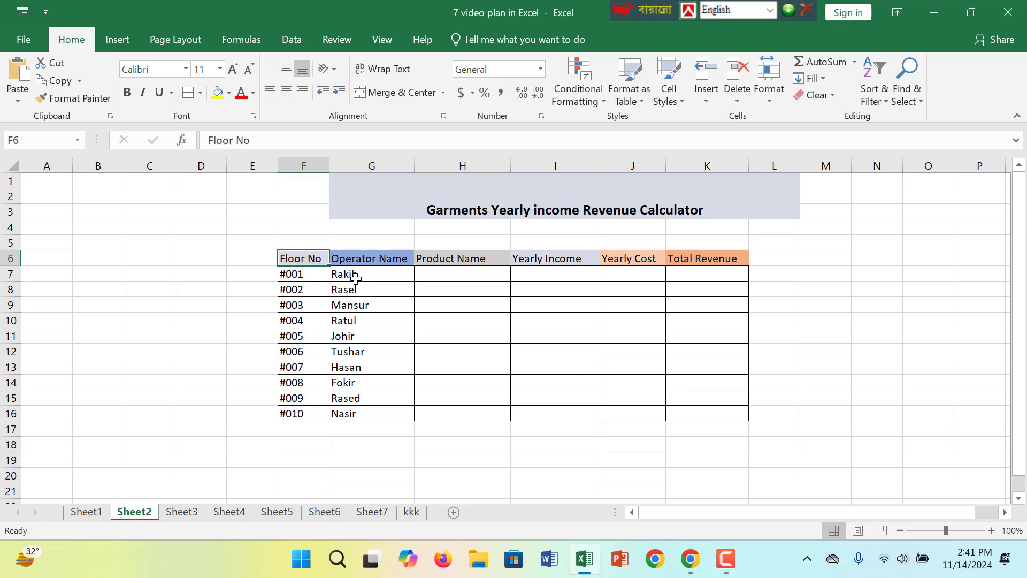
click(384, 259)
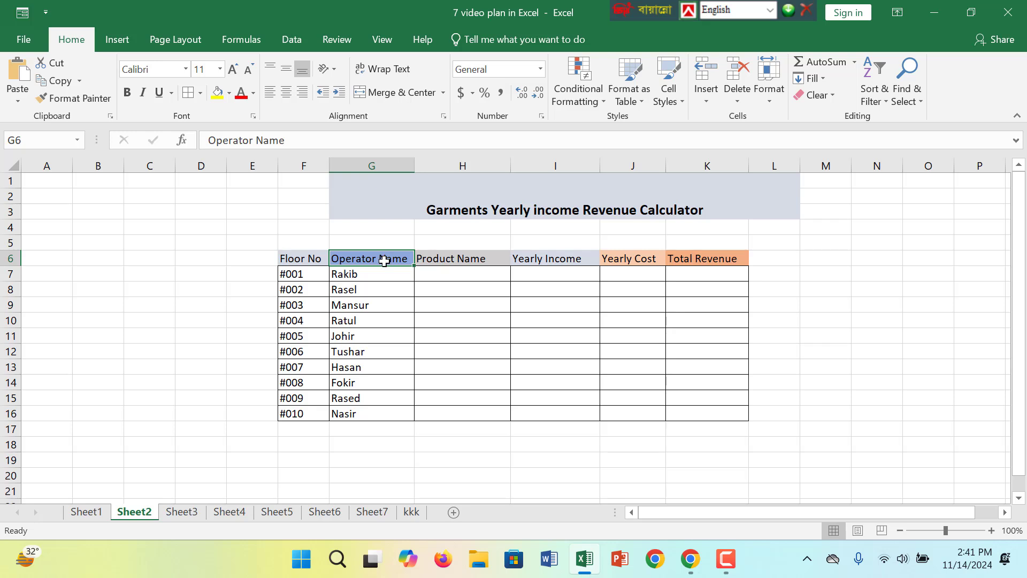
click(467, 258)
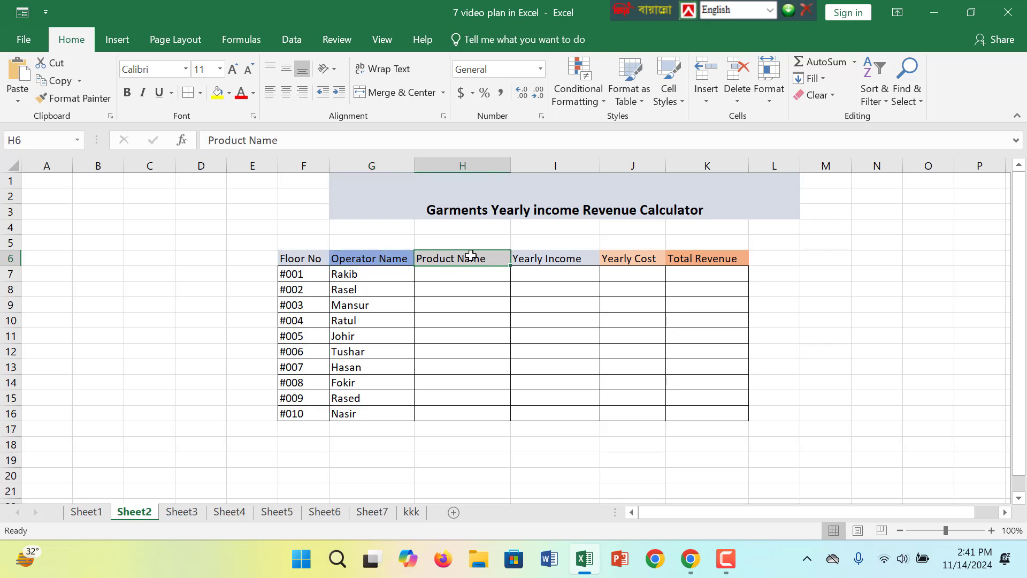
click(562, 256)
click(640, 259)
click(708, 261)
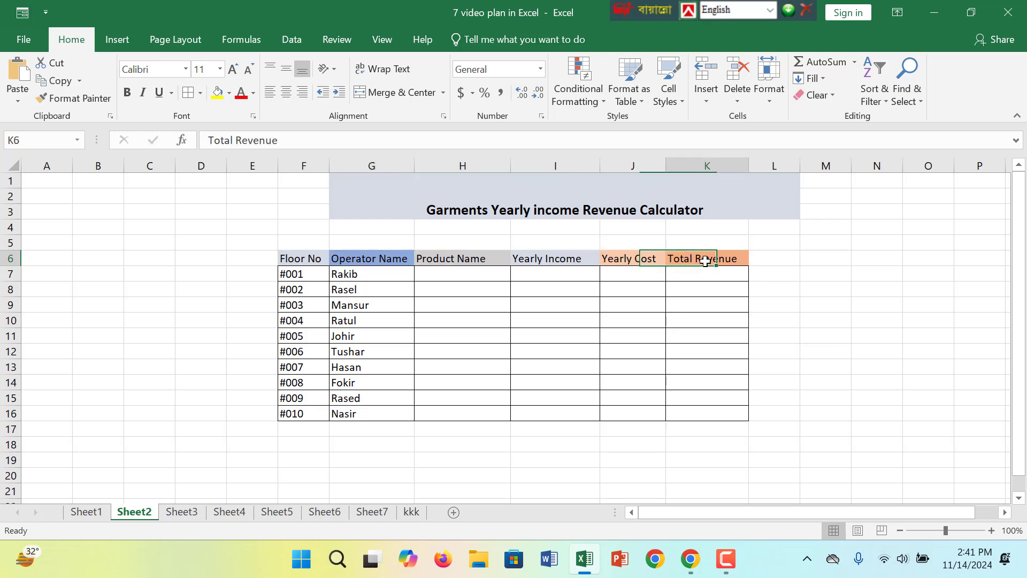
click(514, 202)
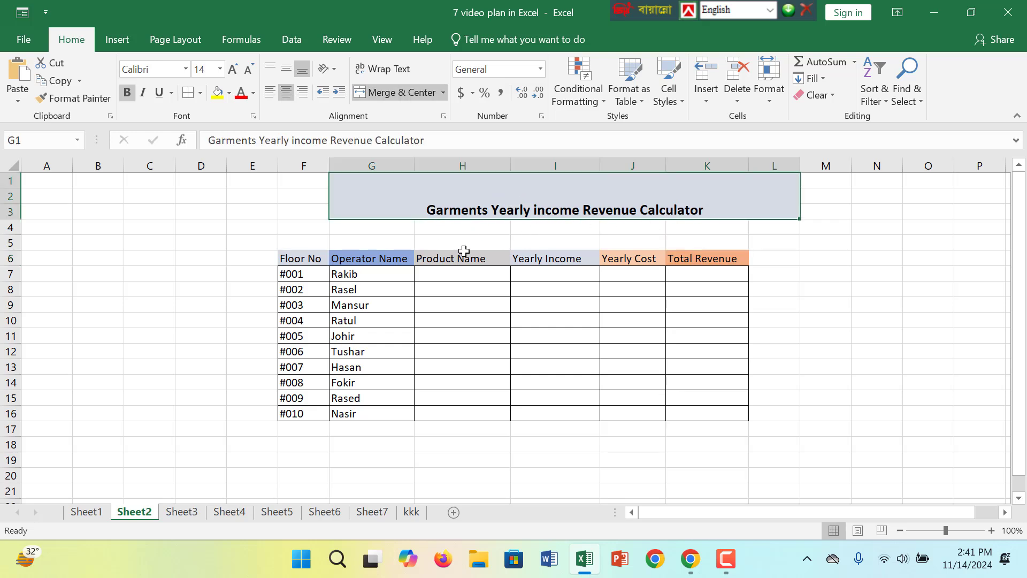
click(434, 292)
click(378, 278)
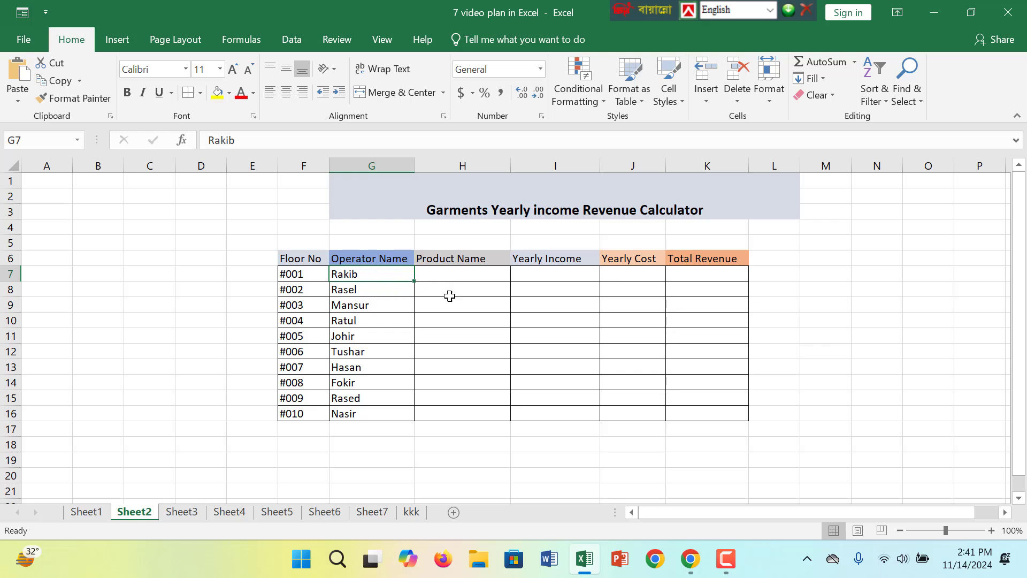
- Enter the product names Shirt, T-shirt and Pent in H7:H9 for floors #001 to #003
click(492, 272)
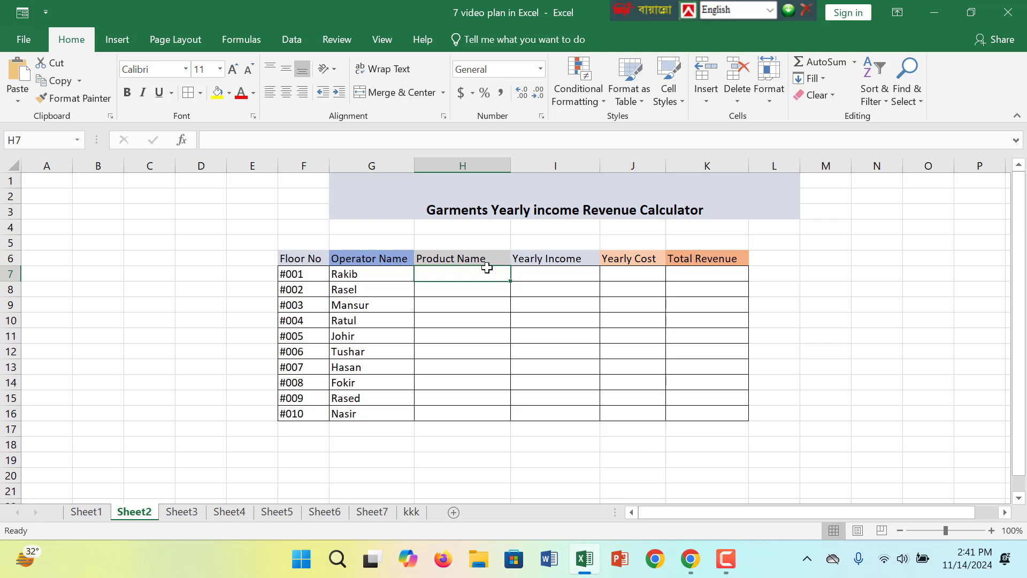
text(SHir)
key(BackSpace)
key(BackSpace)
key(BackSpace)
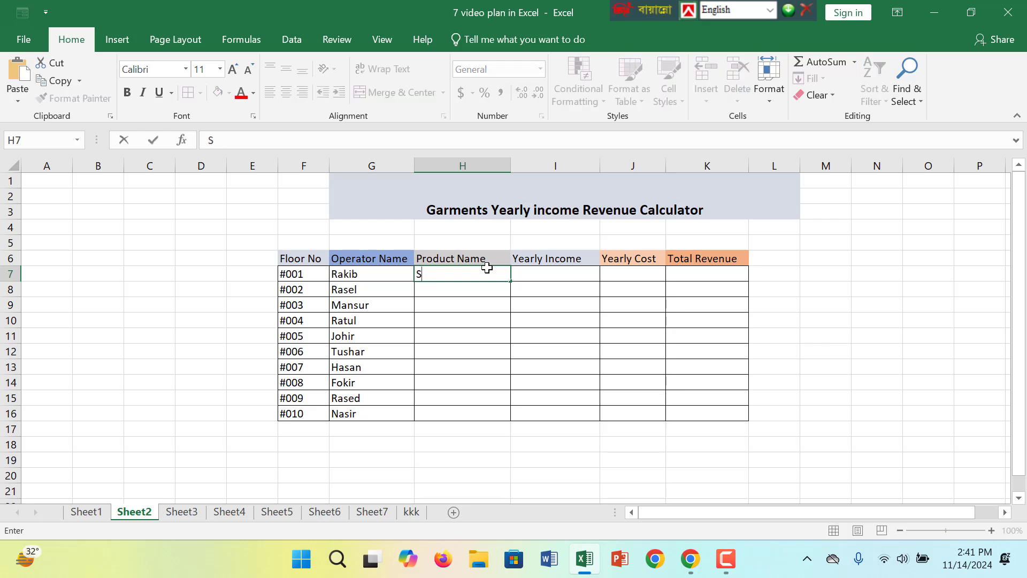
text(hirt)
key(Return)
text(T)
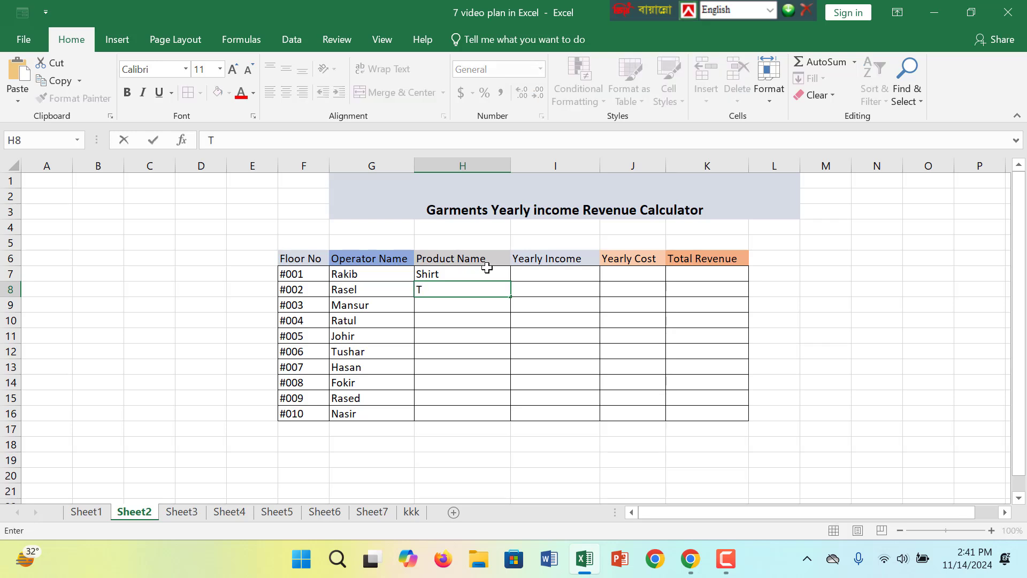
text(-shirt)
key(Return)
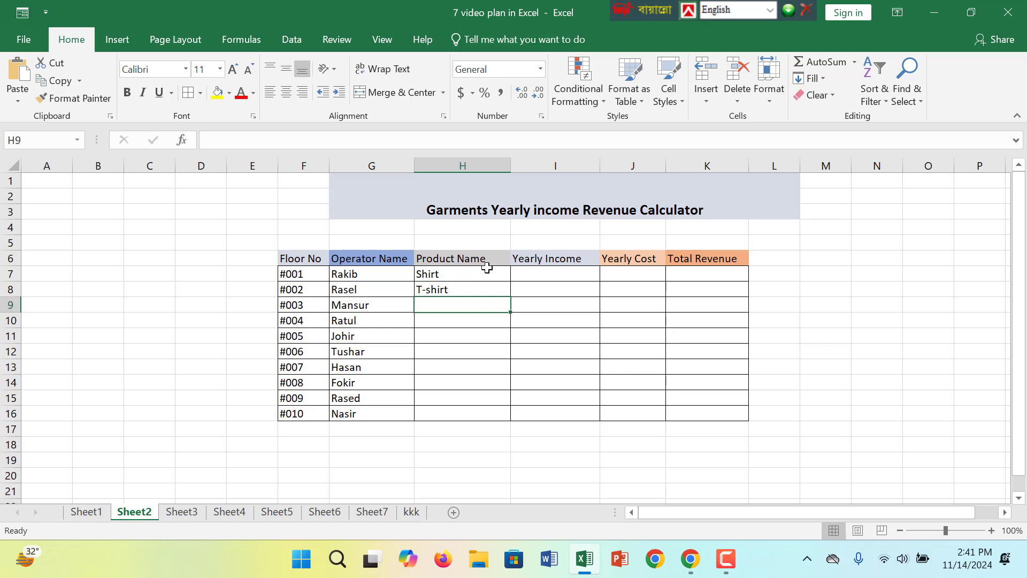
text(Pent)
key(Return)
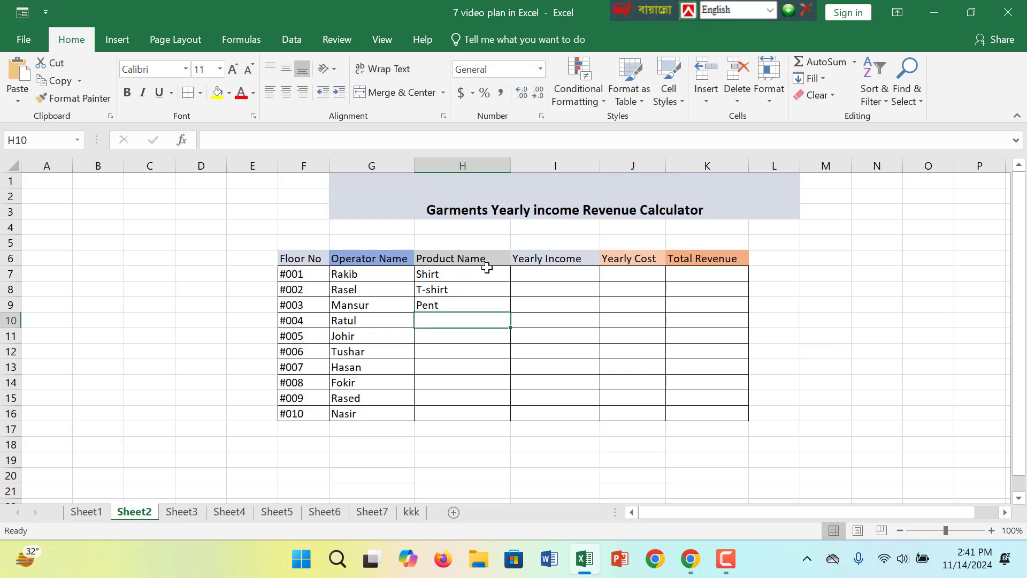
- Enter the product names Jerssey, Pent and Jerssey in H10:H12 for floors #004 to #006
text(Jerssey)
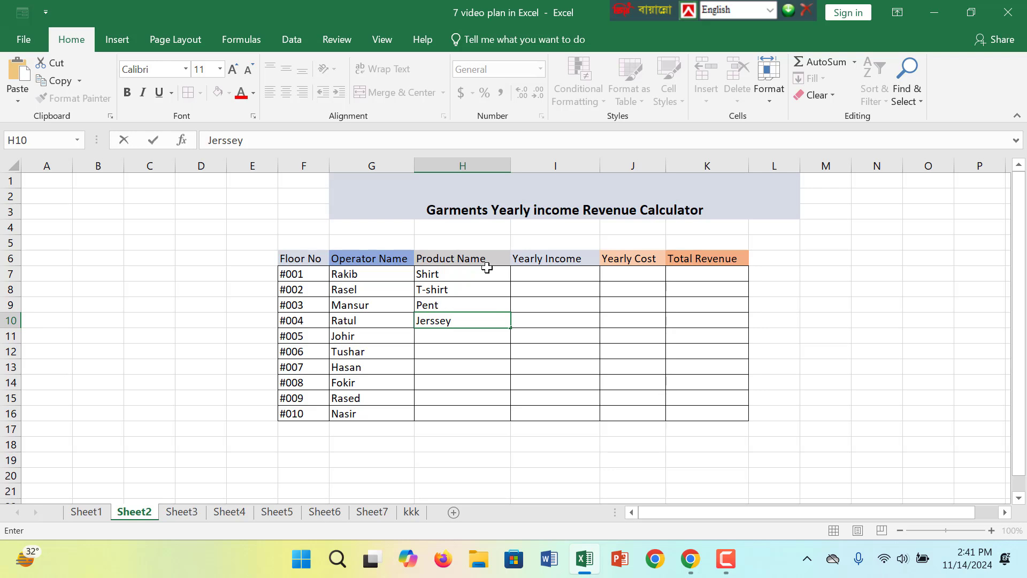
key(Return)
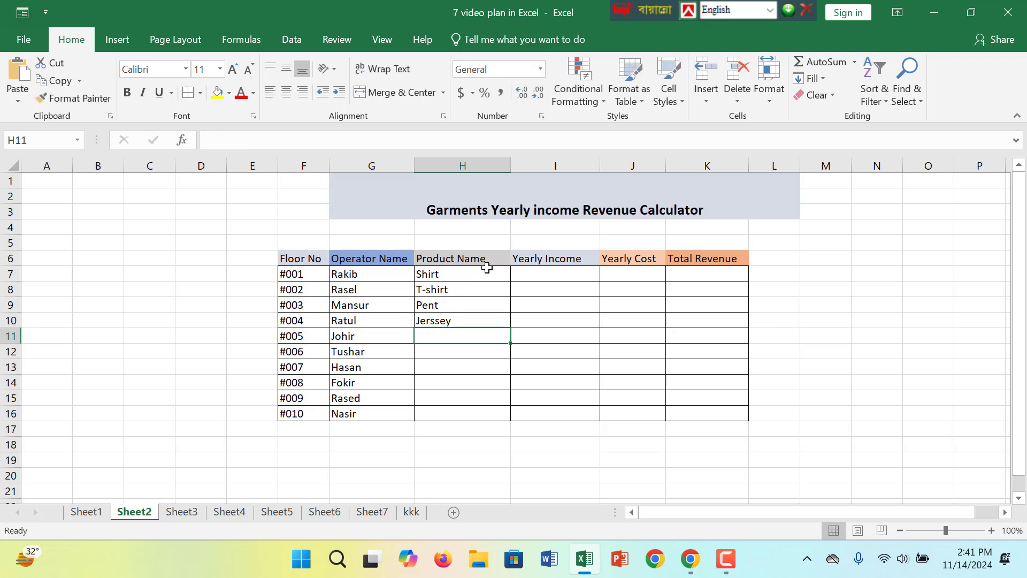
text(Pent)
key(Return)
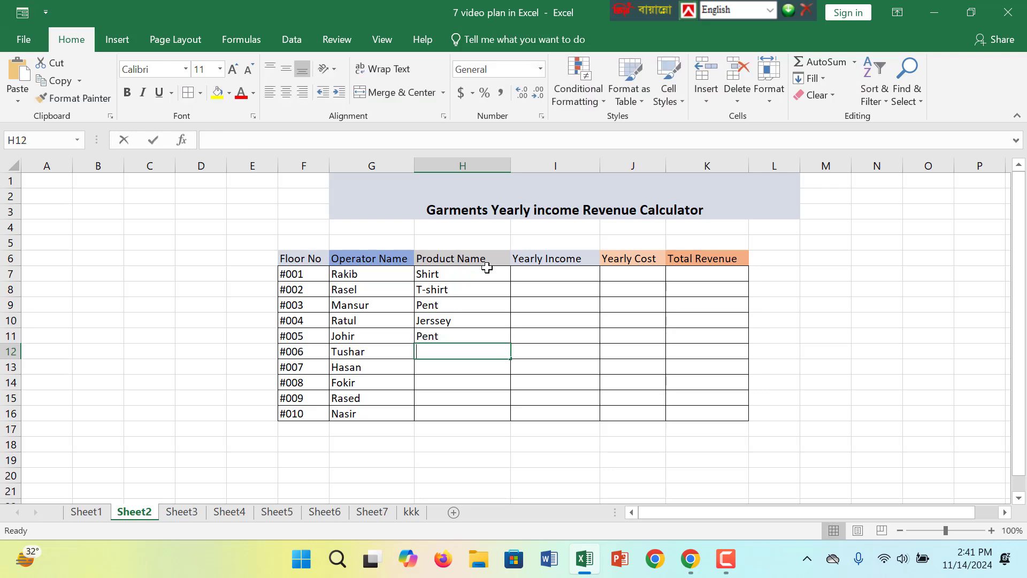
text(J)
key(Return)
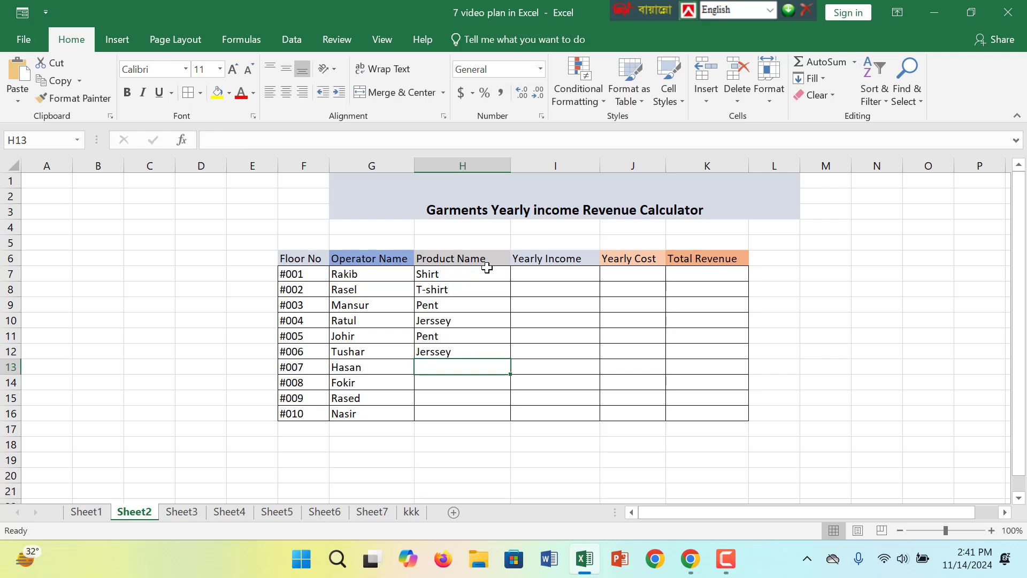
- Complete the Product Name column with T-shirt, Shirt, Pent and T-shirt in H13:H16
text(T-shirt)
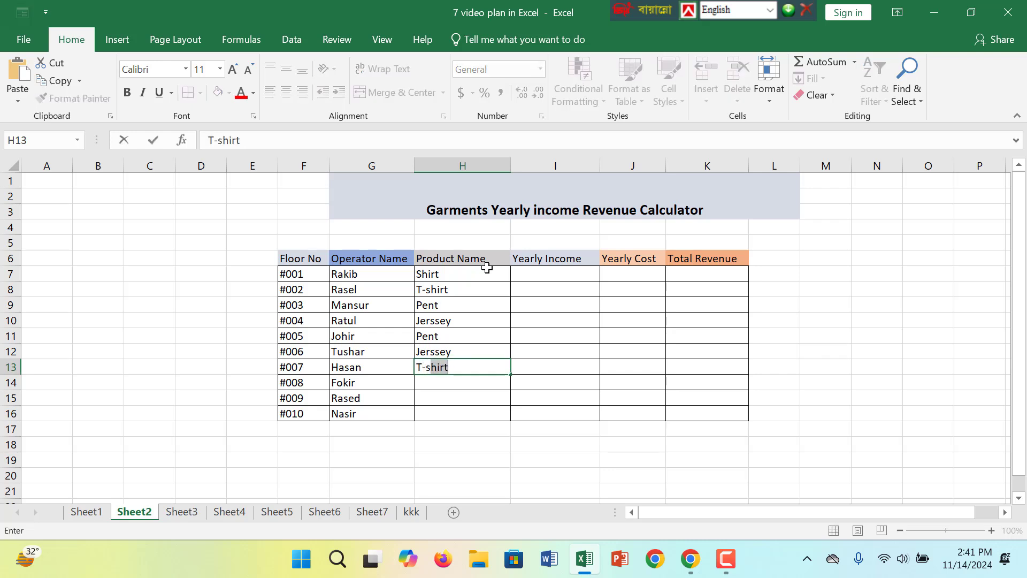
key(Return)
text(Sh)
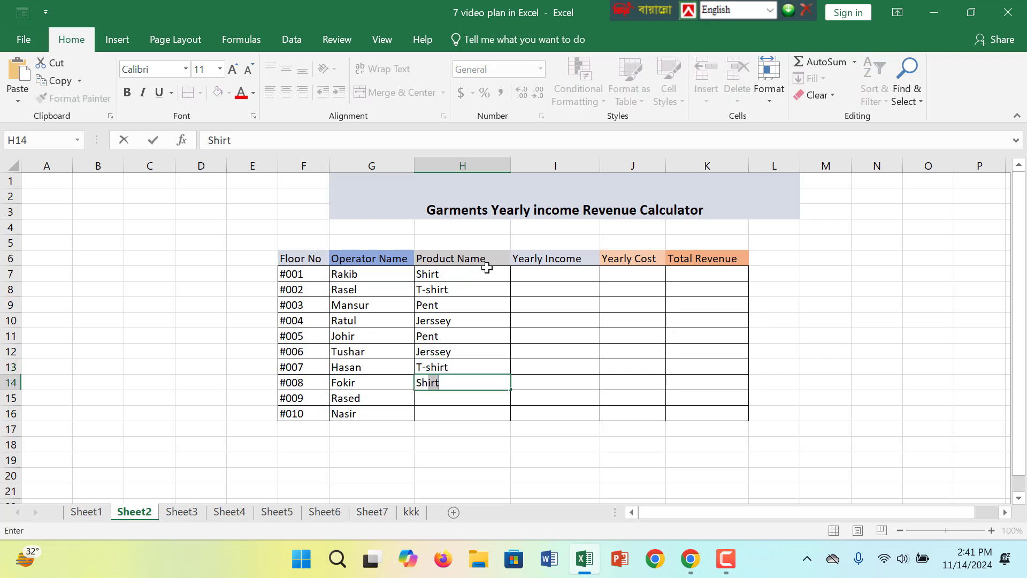
key(Return)
text(Pent)
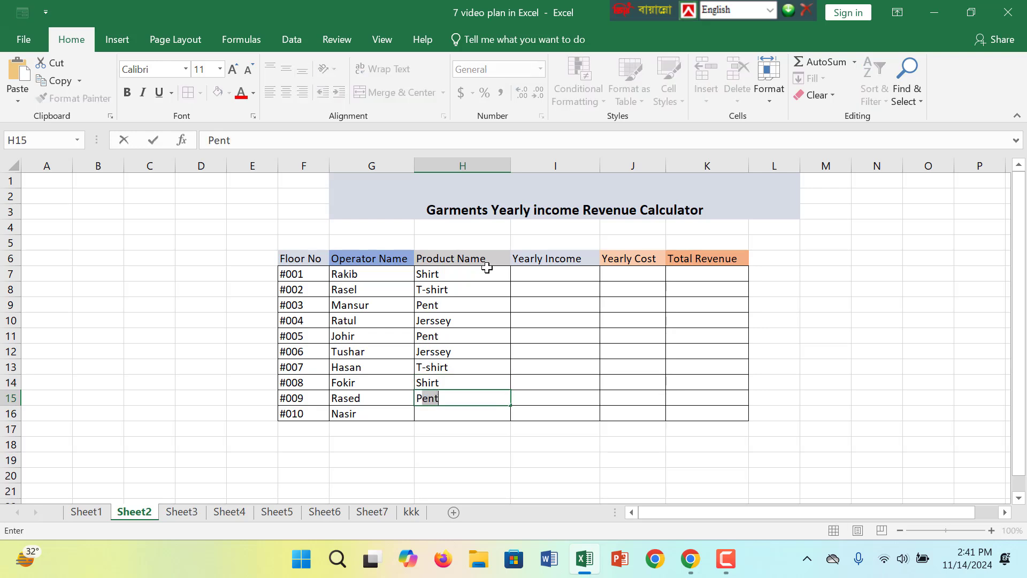
key(Return)
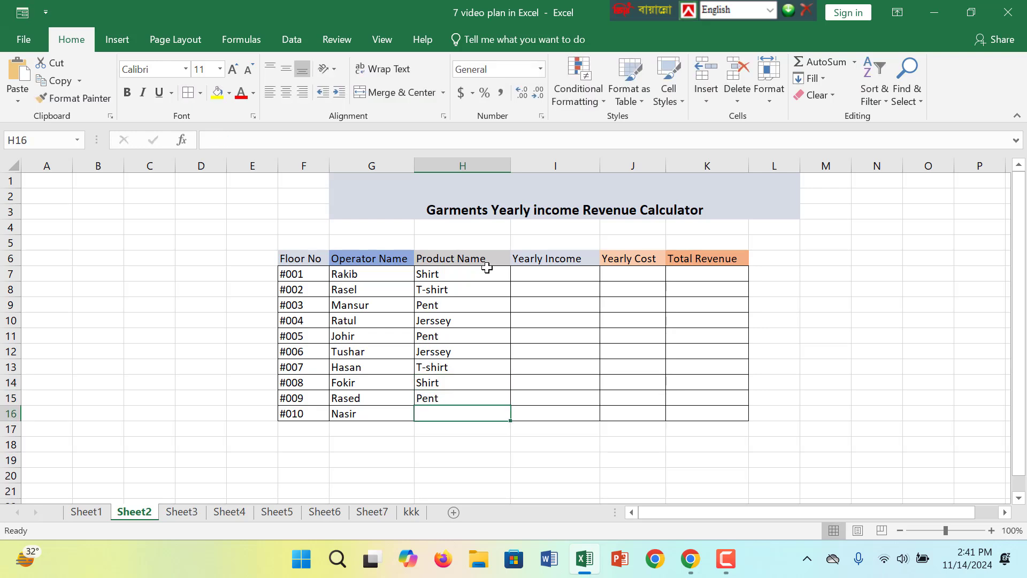
text(T-)
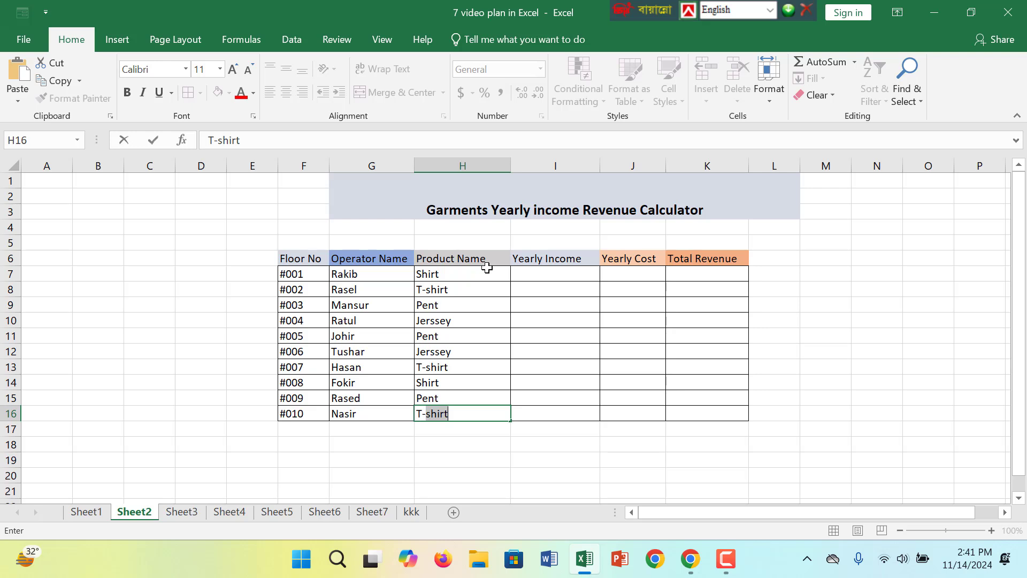
click(536, 277)
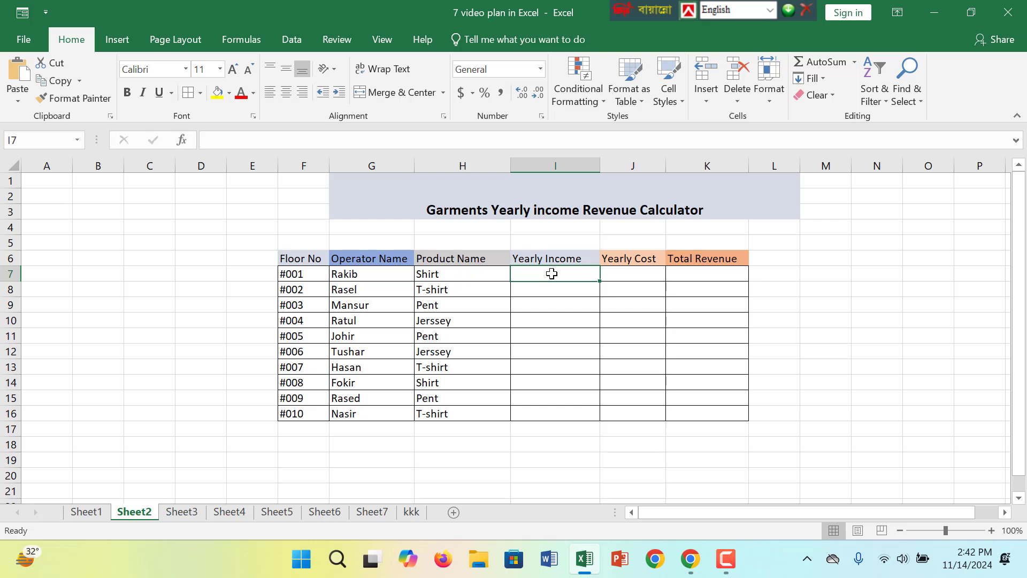
- Apply the dollar Accounting number format to the Yearly Income cells I7:I16
drag(551, 273, 535, 417)
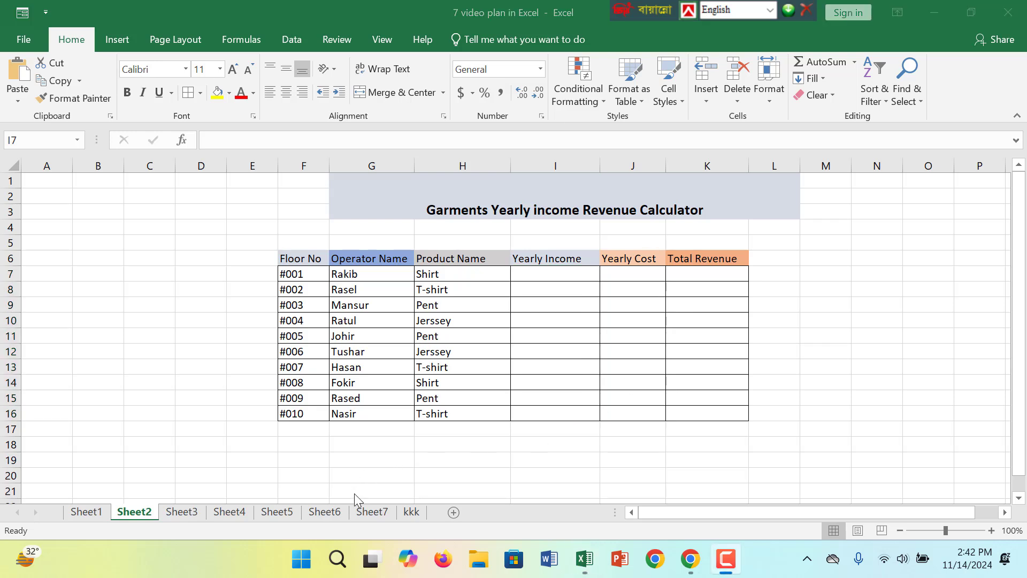
click(568, 278)
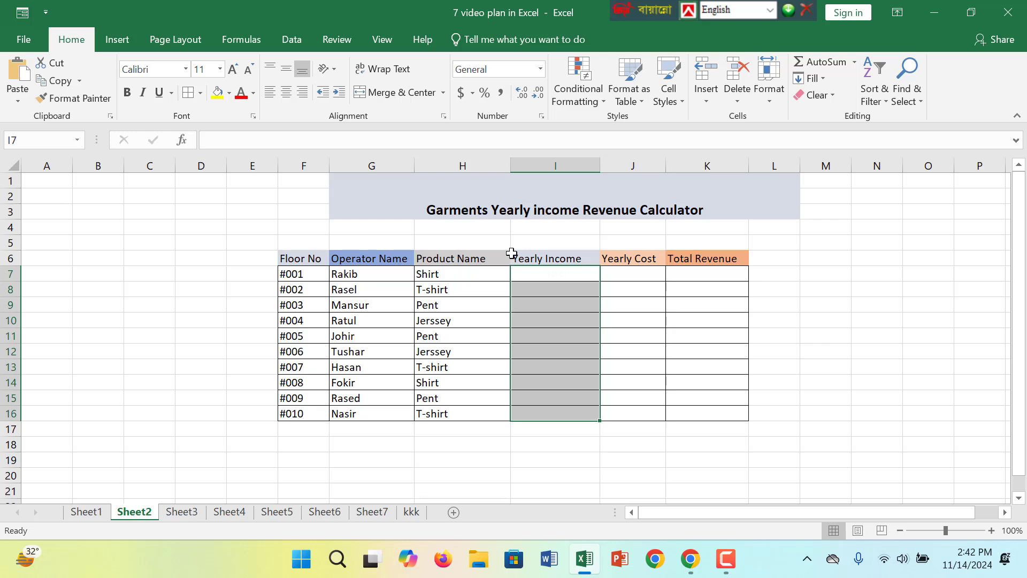
click(460, 92)
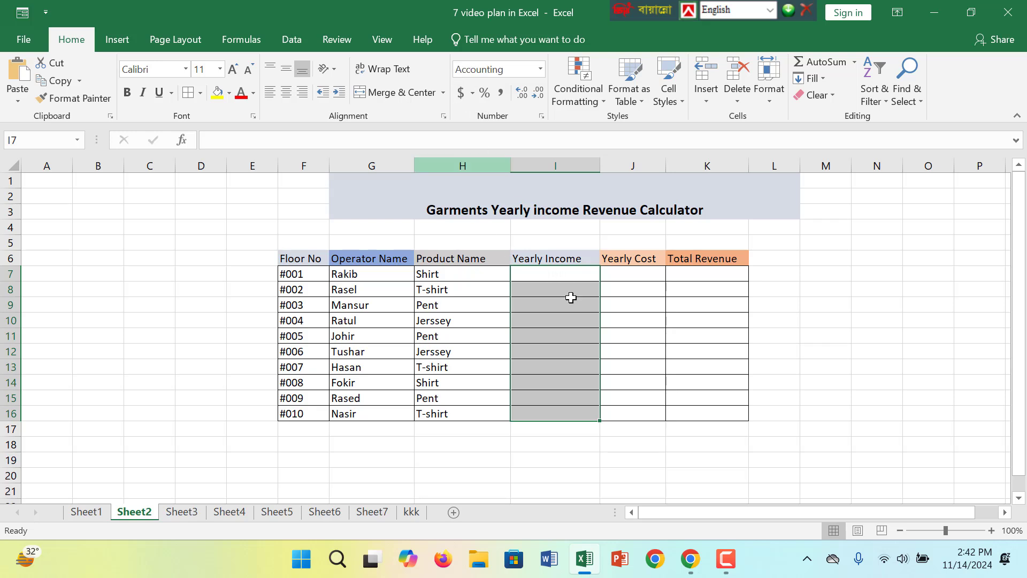
- Enter yearly incomes of 20000 in I7 and 15000 in I8
click(561, 277)
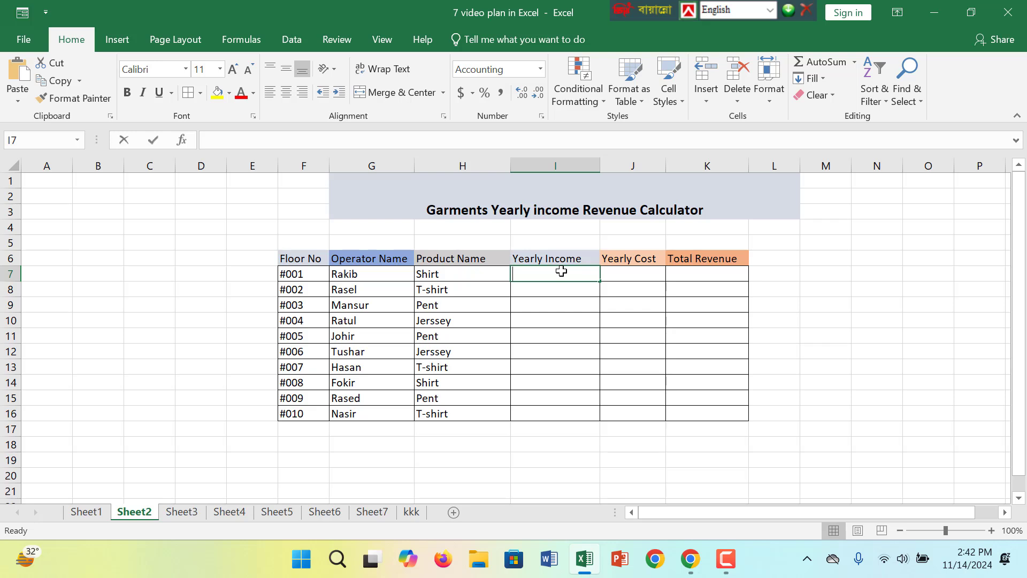
text(20,00)
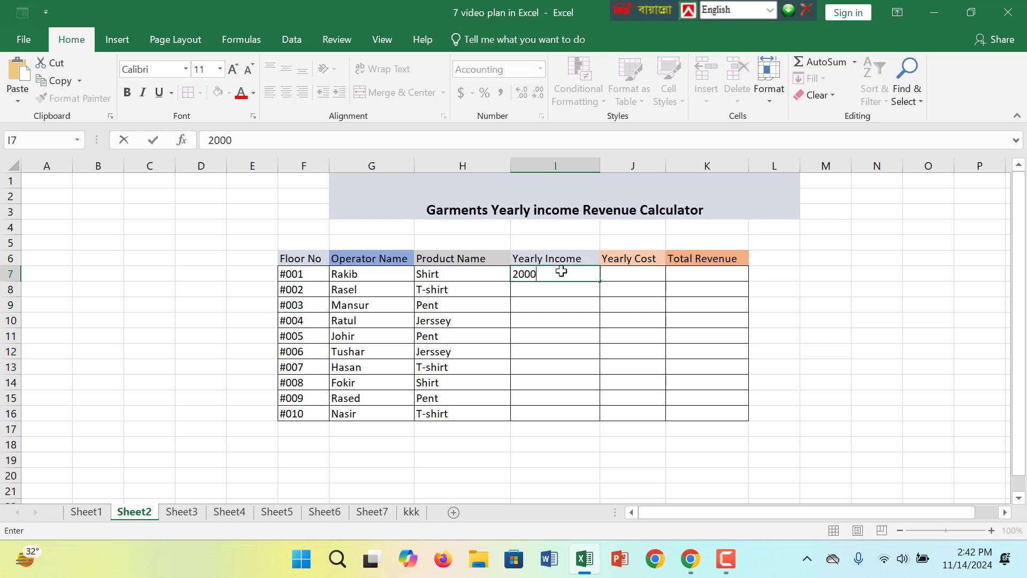
text(0)
key(Return)
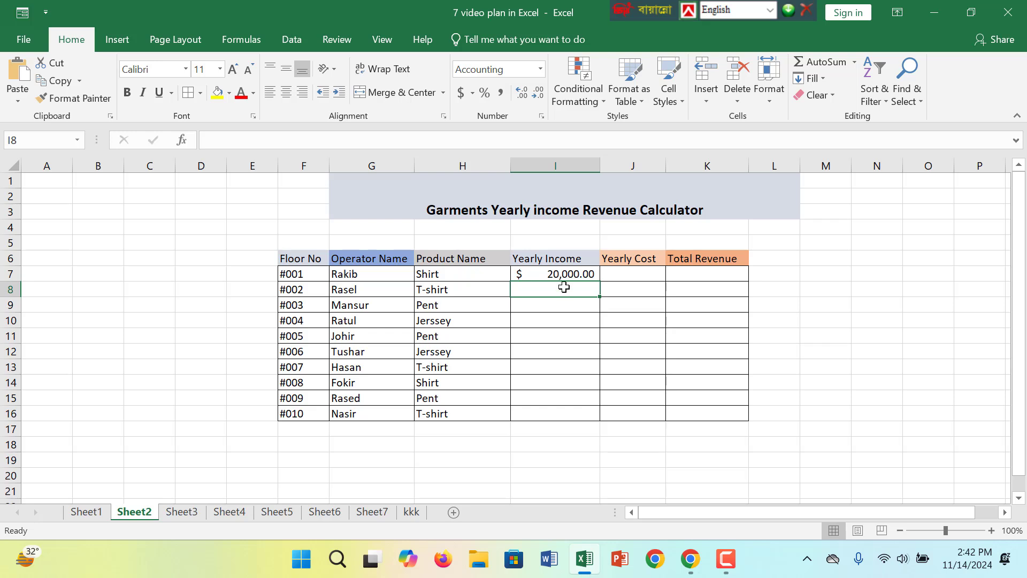
text(15000)
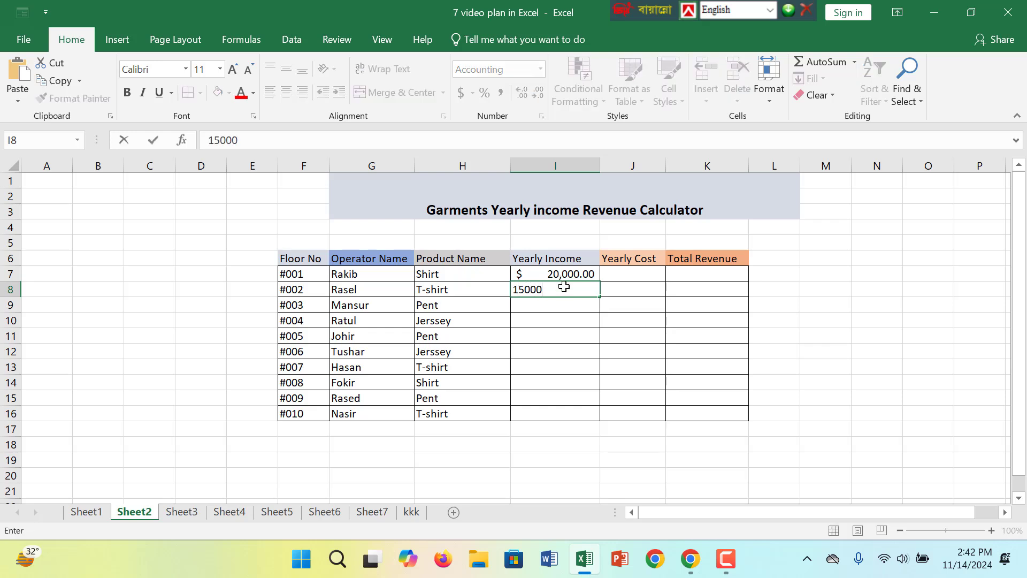
key(Return)
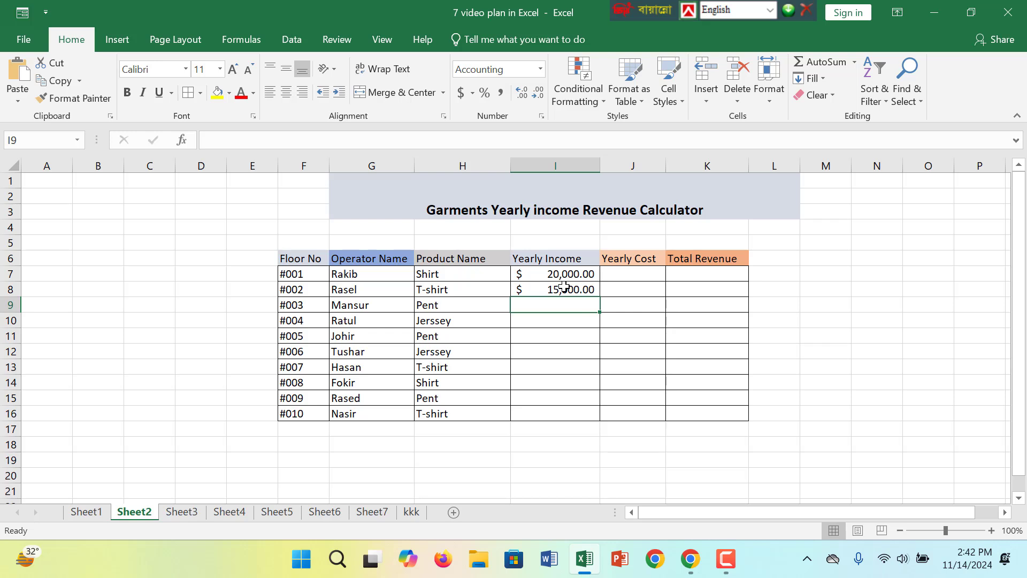
- Enter yearly incomes of 25000, 27000 and 30000 in I9:I11
text(25,0)
text(000)
key(Return)
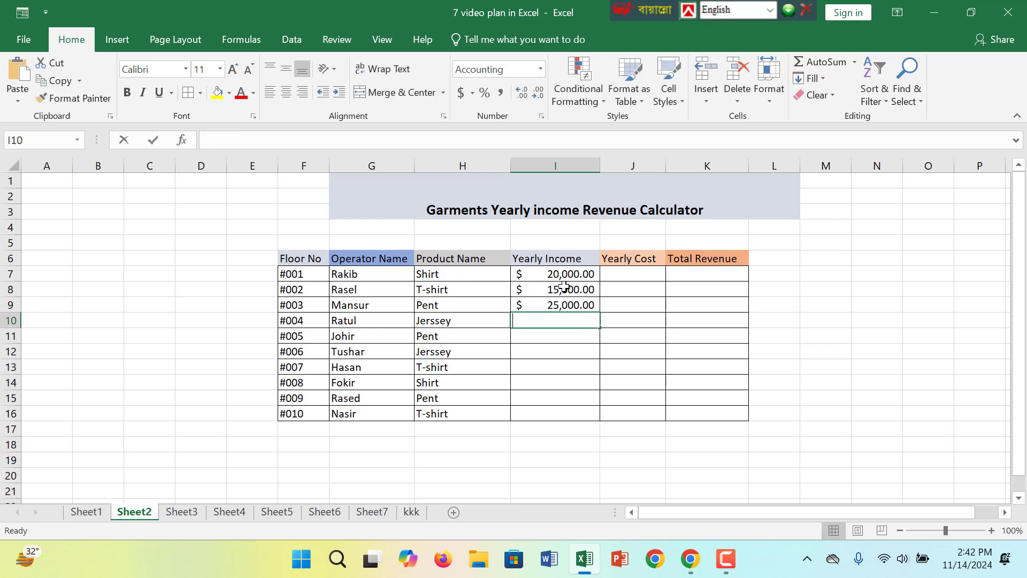
text(27000)
key(Return)
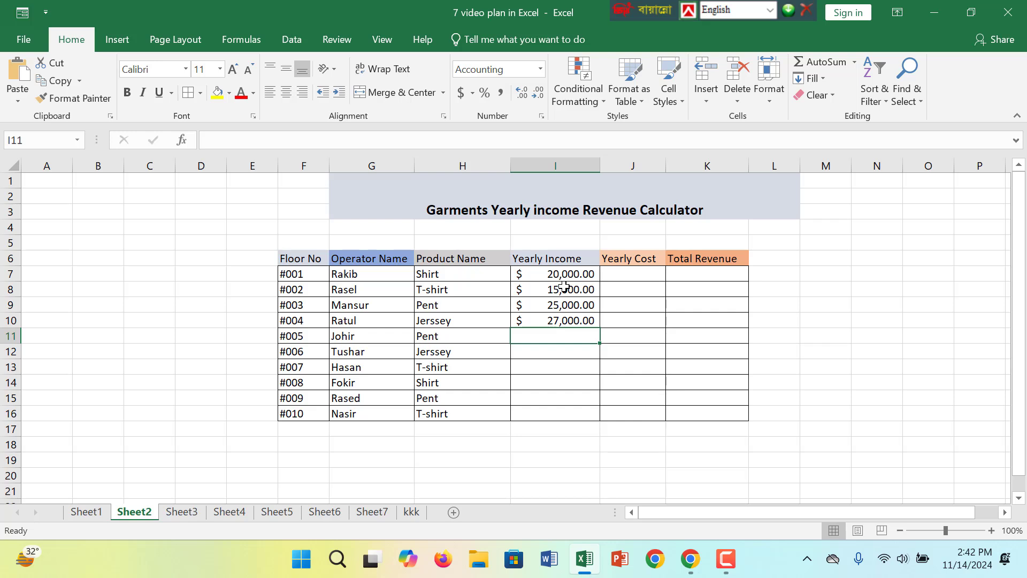
text(30000)
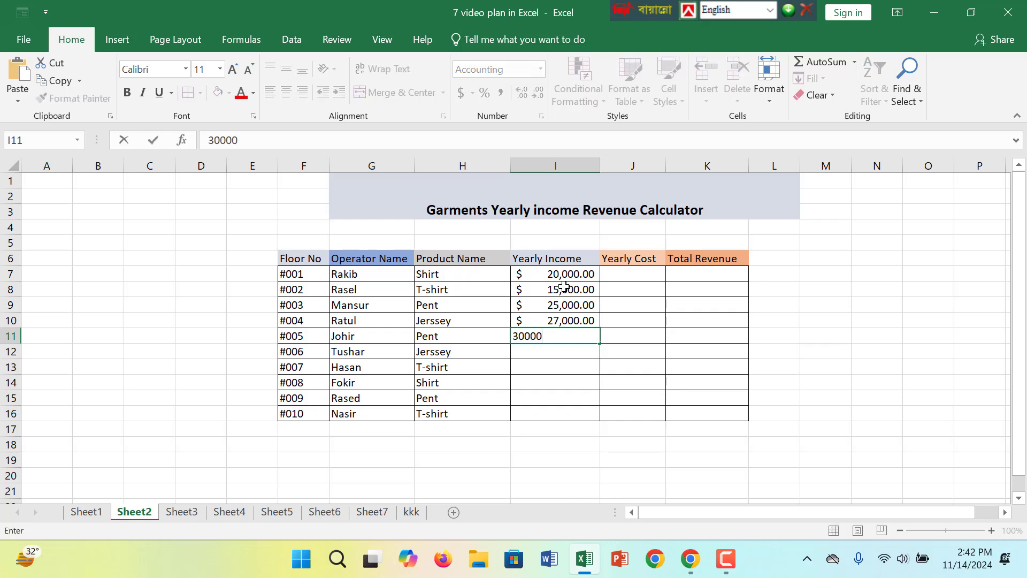
key(Return)
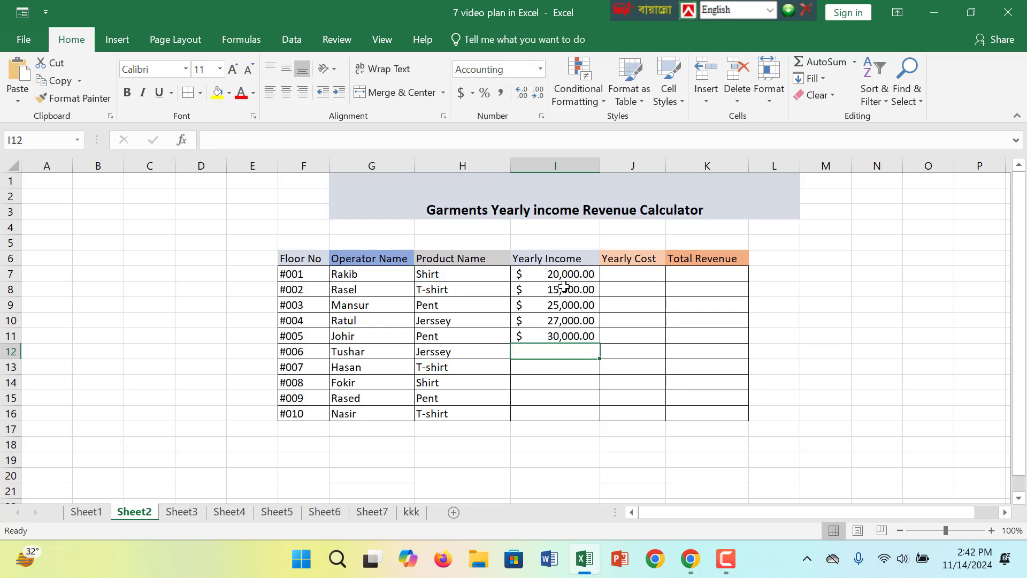
- Enter yearly incomes of 32000, 26000, 28000, 25000 and 24000 in I12:I16
text(32000)
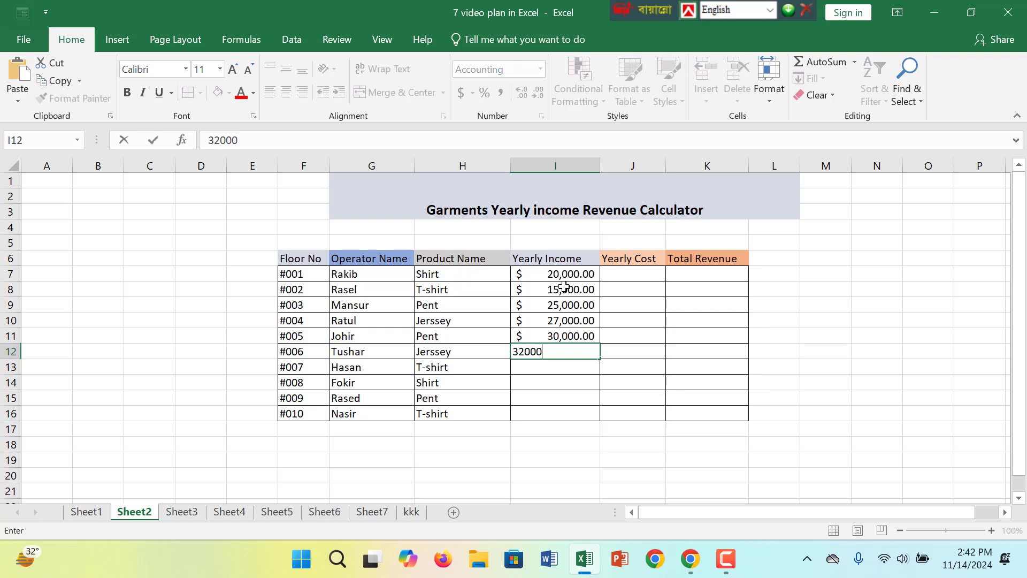
key(Return)
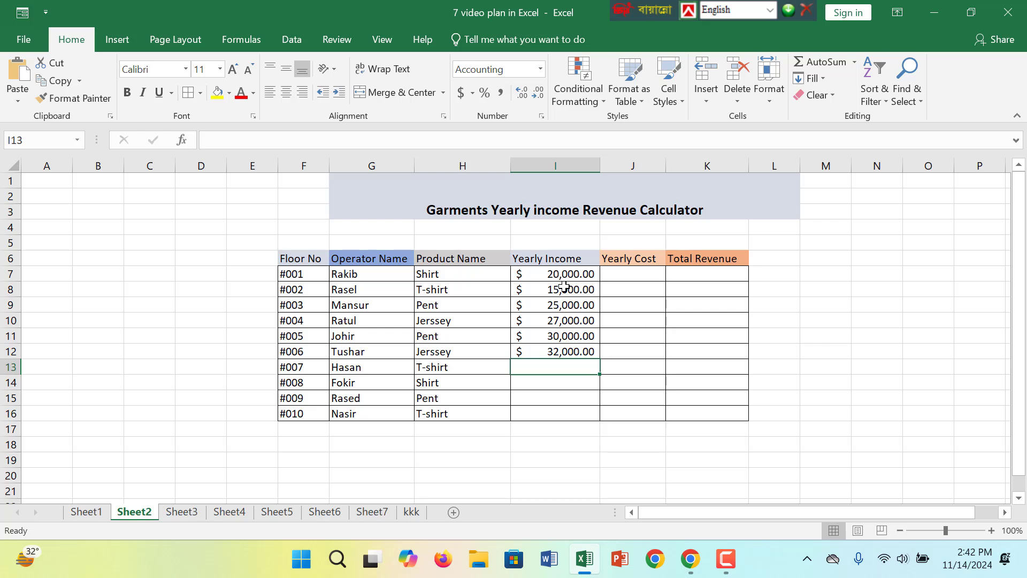
text(26000)
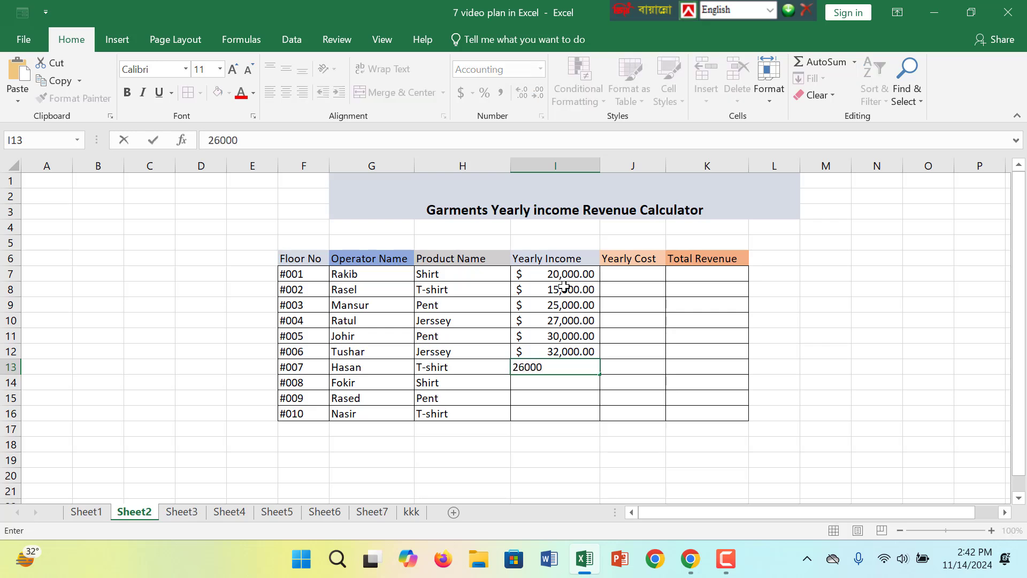
key(Return)
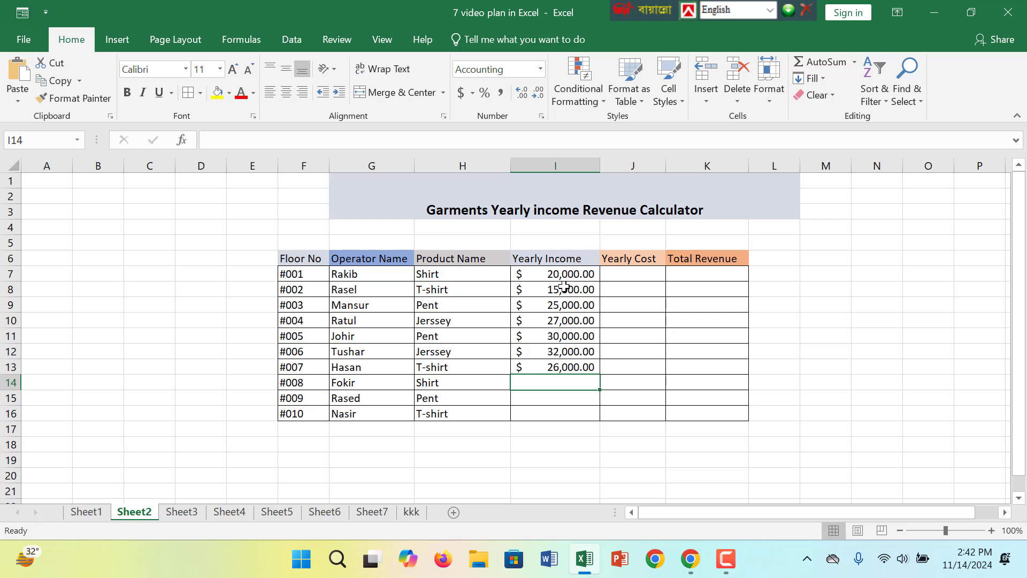
text(28000)
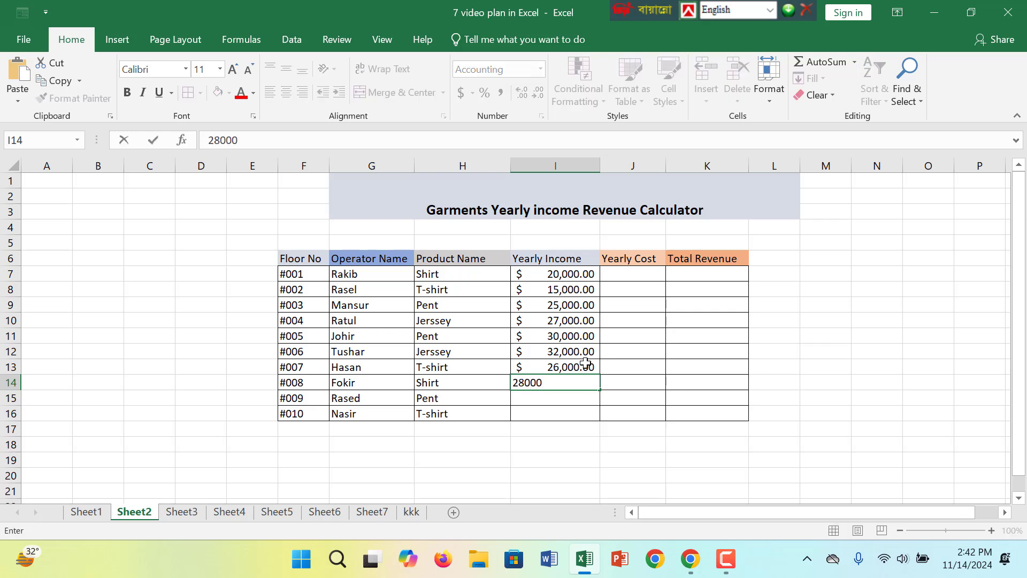
click(594, 401)
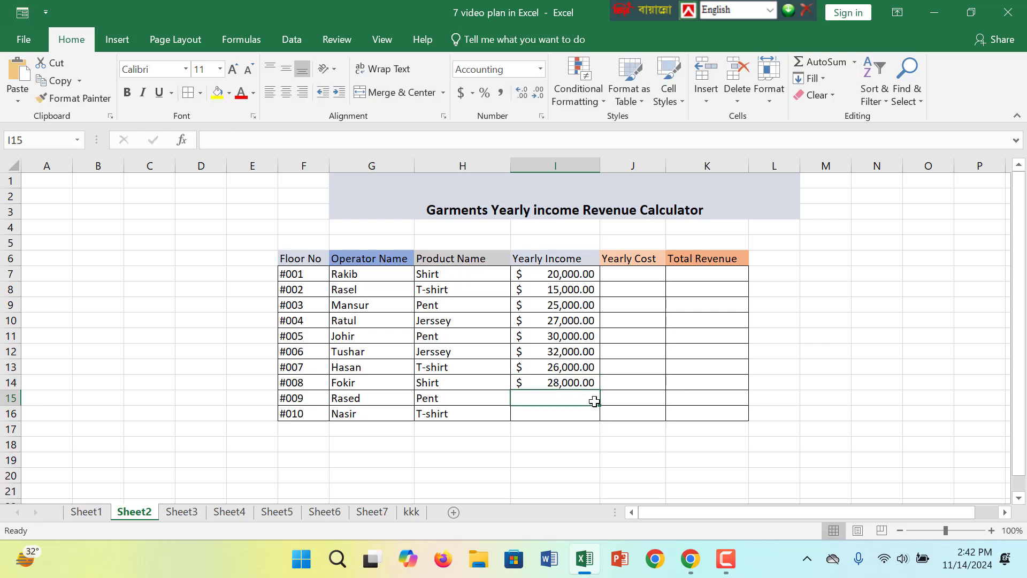
text(25000)
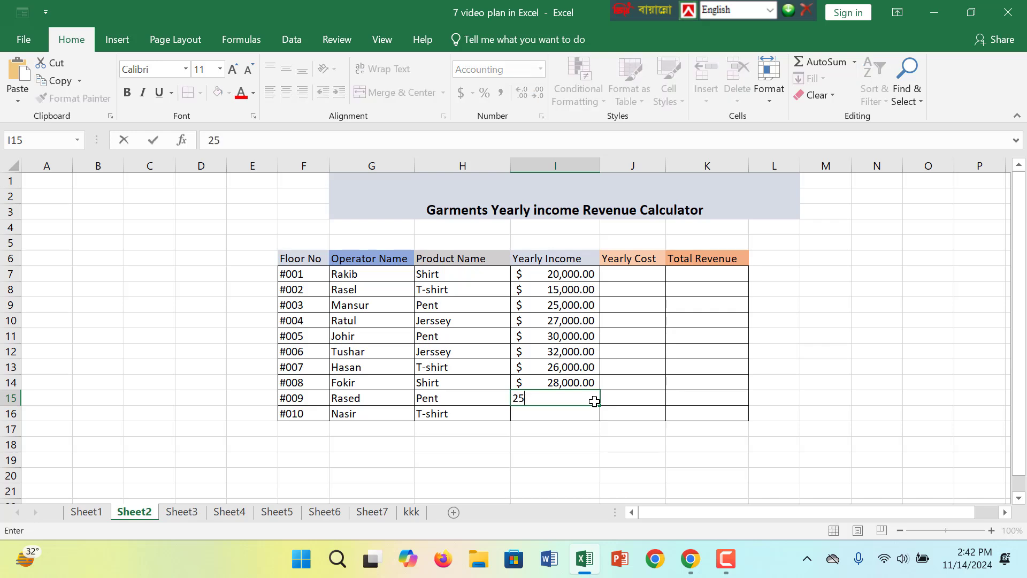
click(591, 415)
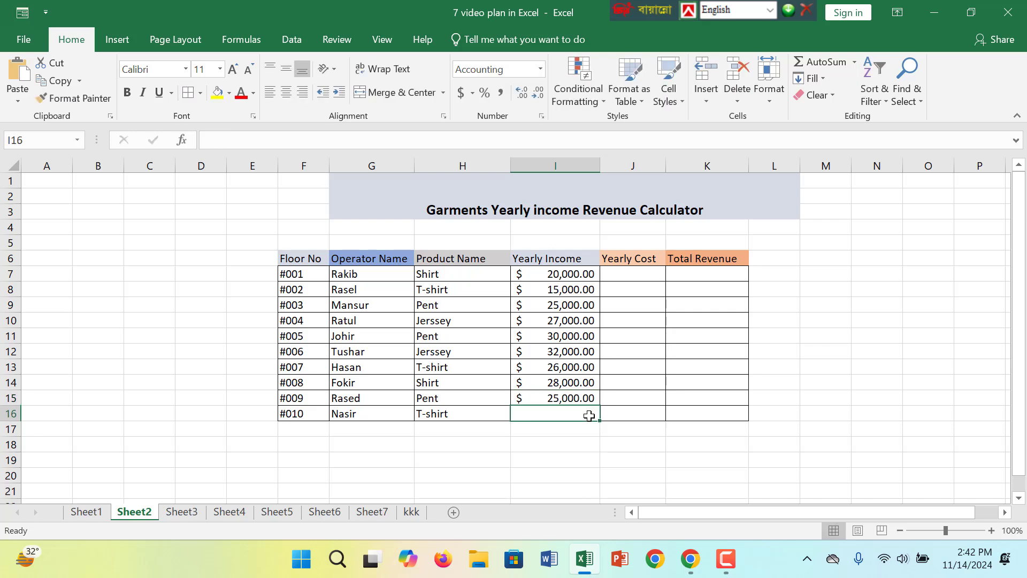
text(24000)
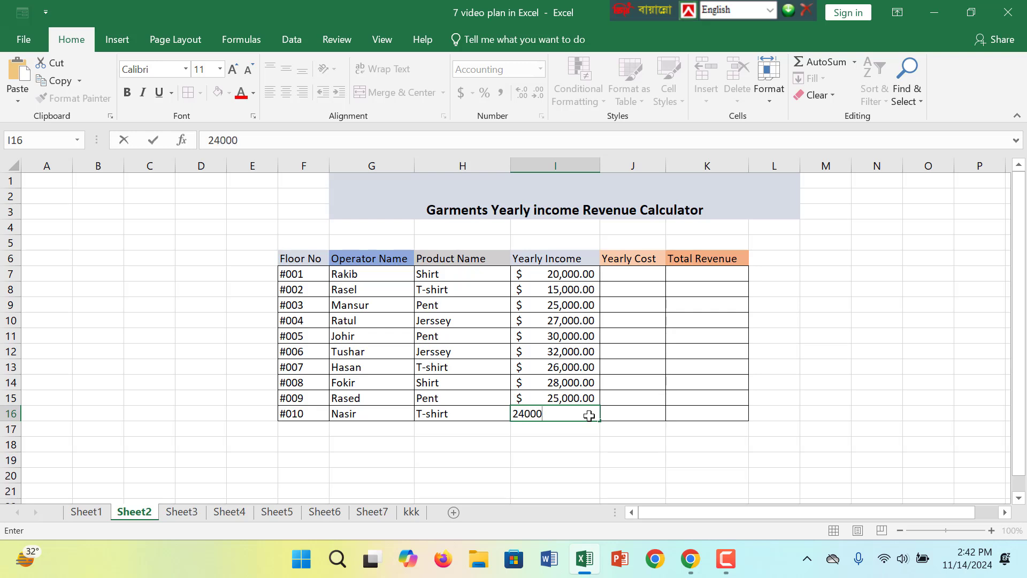
click(624, 402)
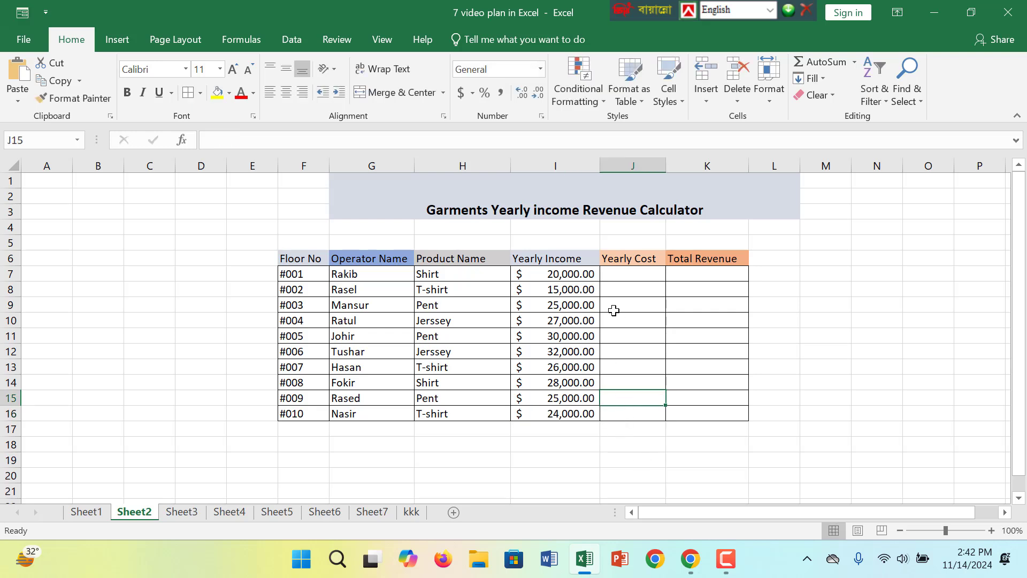
click(617, 277)
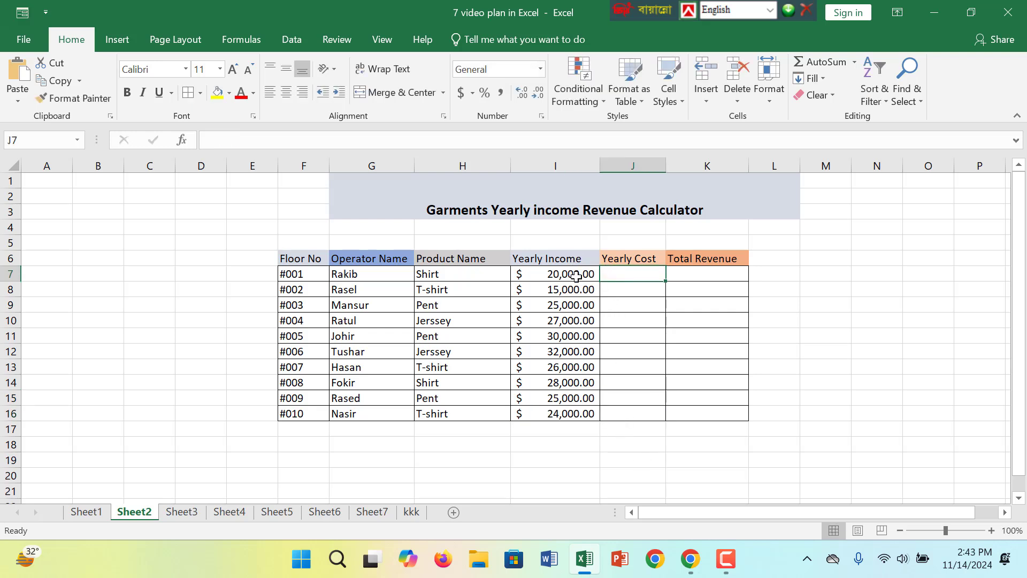
click(576, 276)
click(627, 273)
click(558, 274)
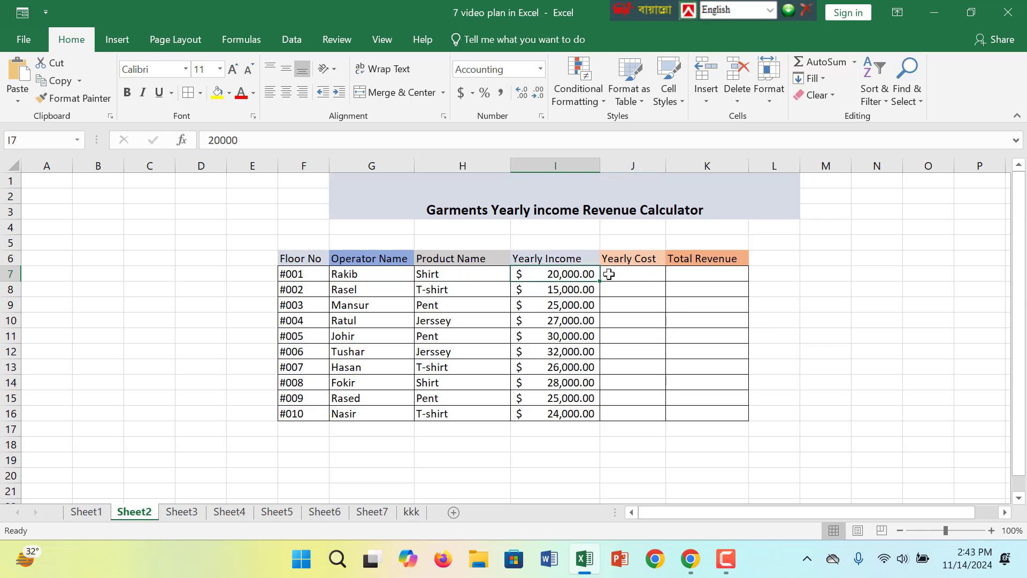
- Calculate the Yearly Cost in J7 with the formula =I7*35% and fill it down to J16
click(626, 273)
text(=)
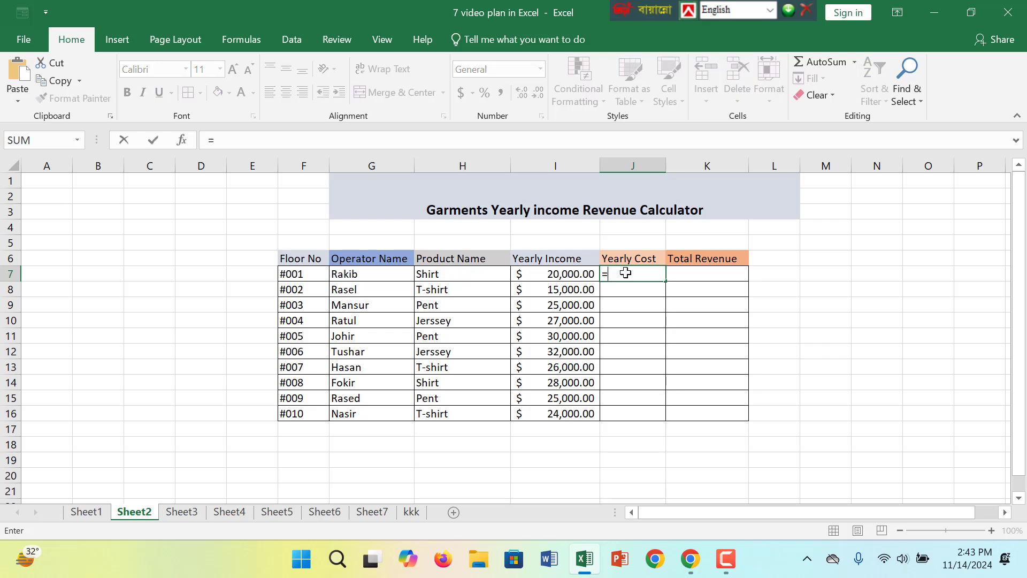
click(534, 275)
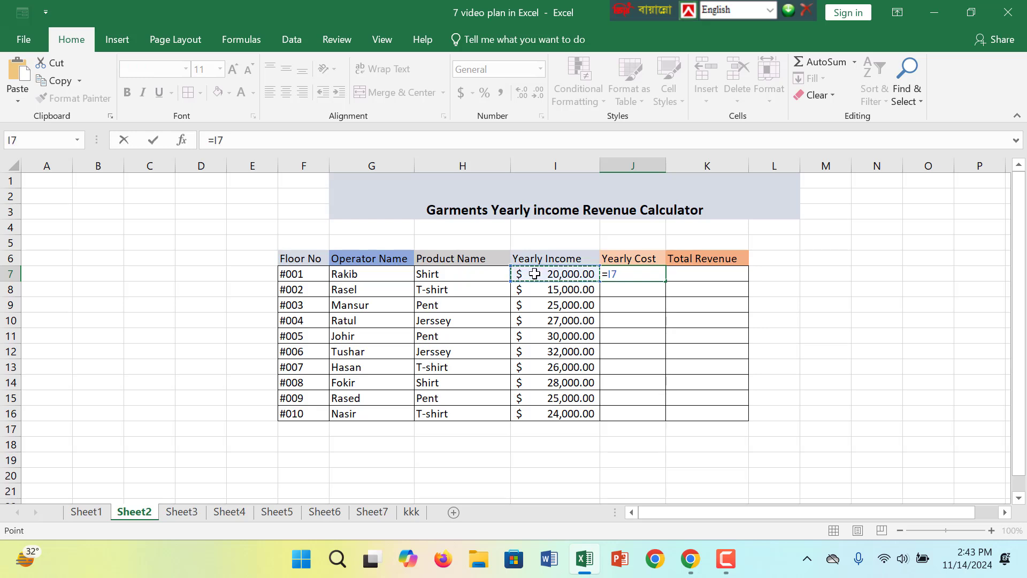
text(*10)
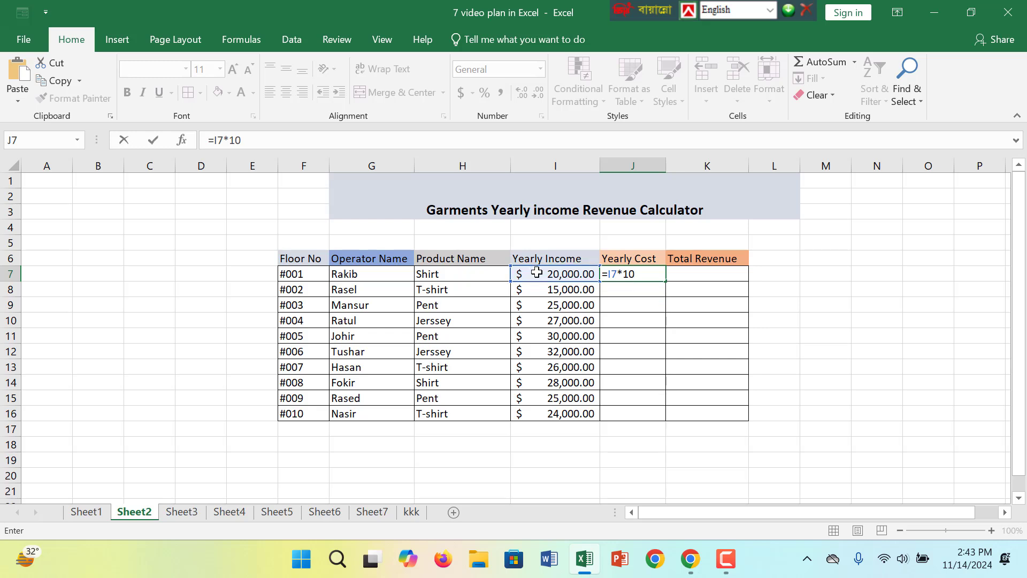
text(%)
click(638, 275)
key(BackSpace)
key(BackSpace)
text(35)
key(Return)
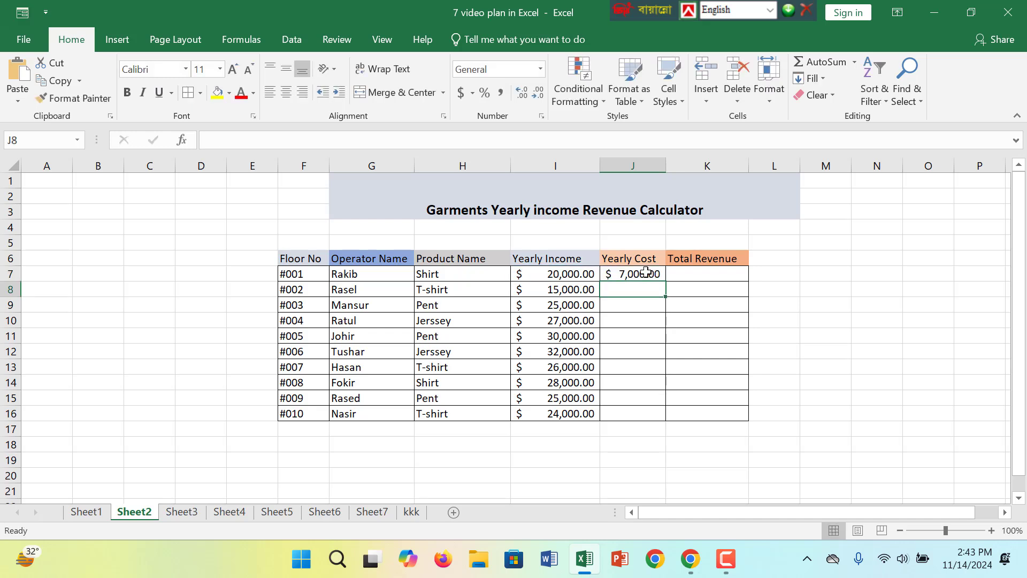
click(650, 276)
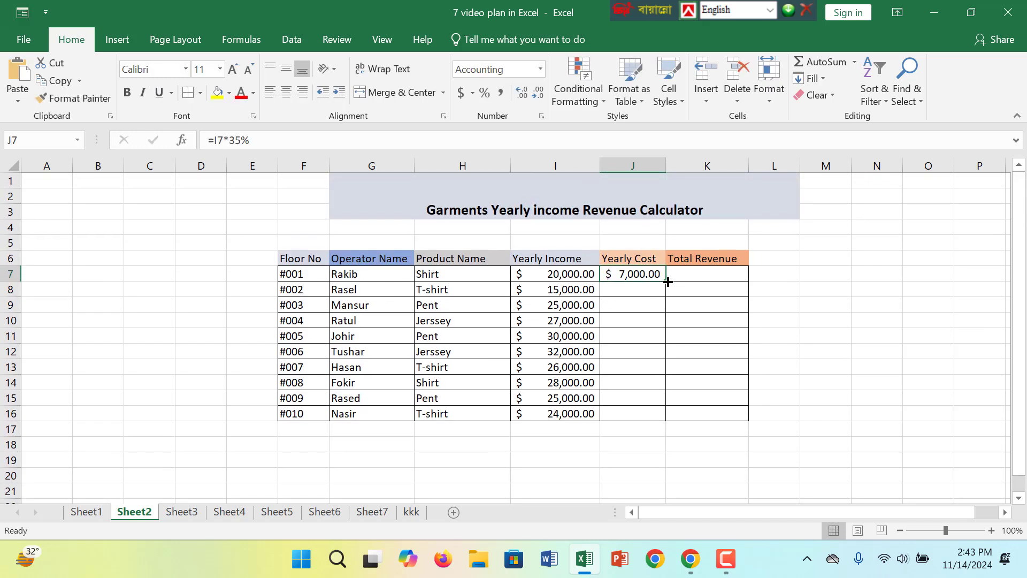
drag(663, 282, 644, 417)
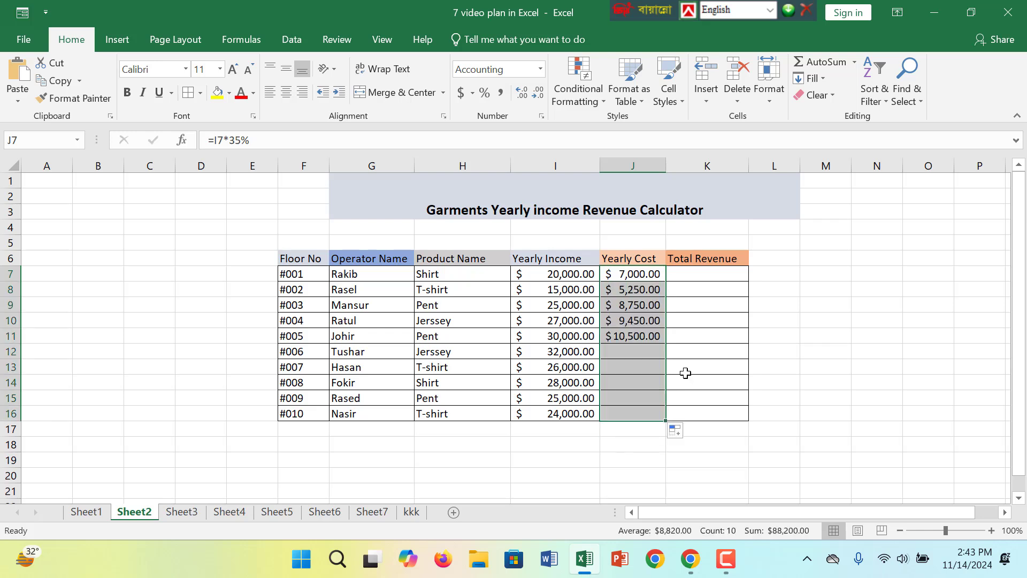
- Calculate the Total Revenue in K7 with the formula =I7-J7 and fill it down to K16
click(716, 274)
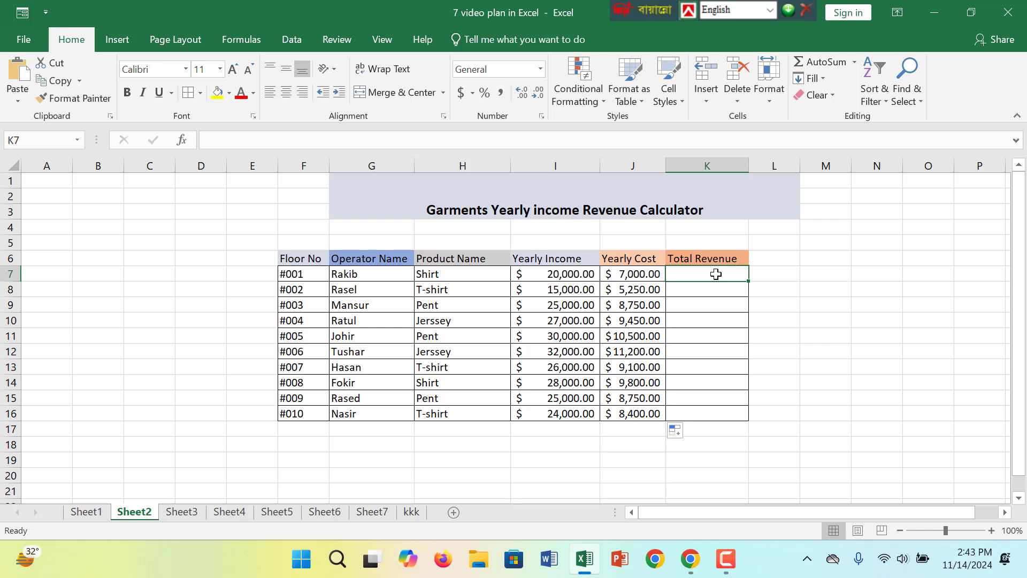
text(=)
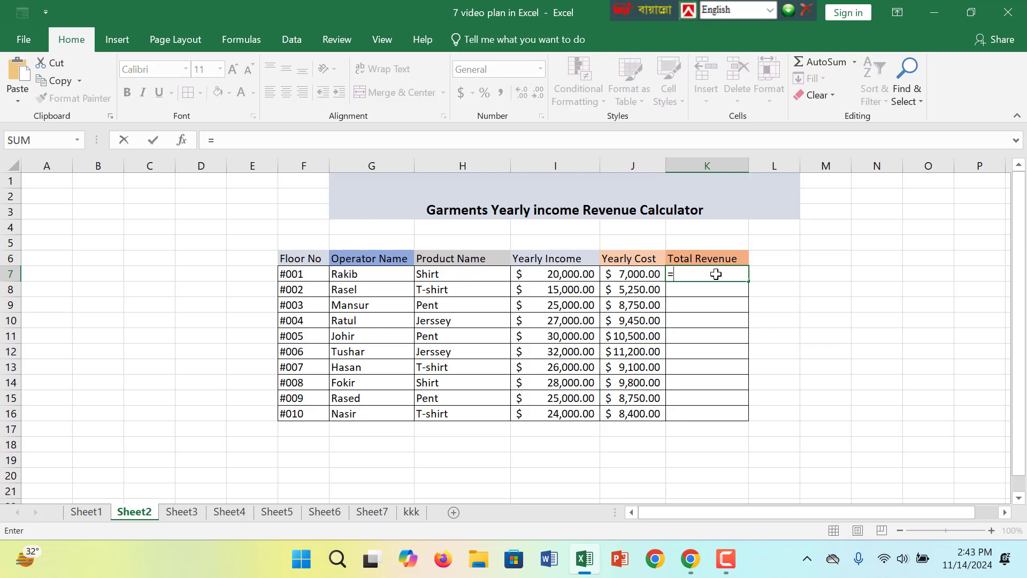
click(579, 274)
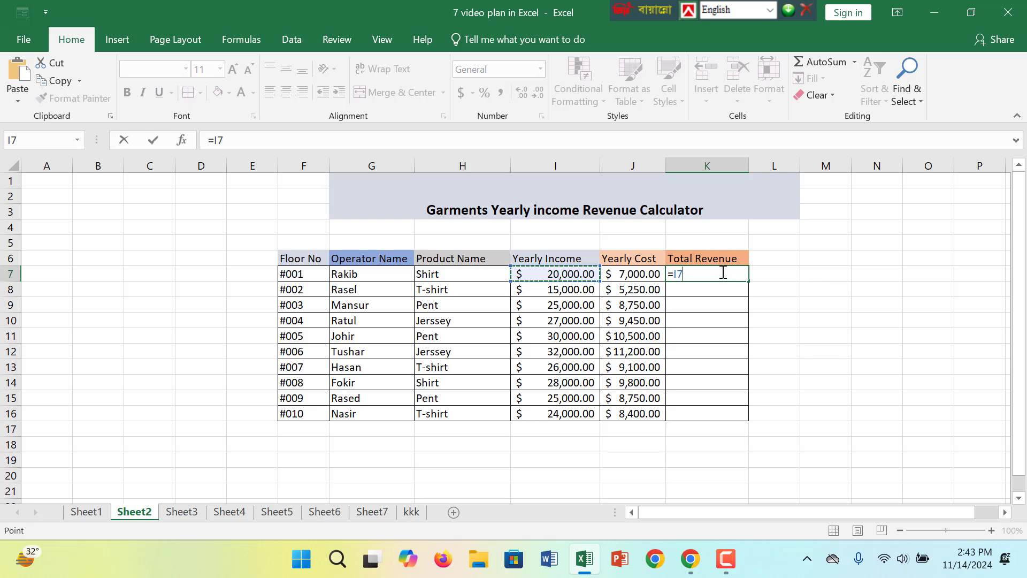
text(-)
click(629, 276)
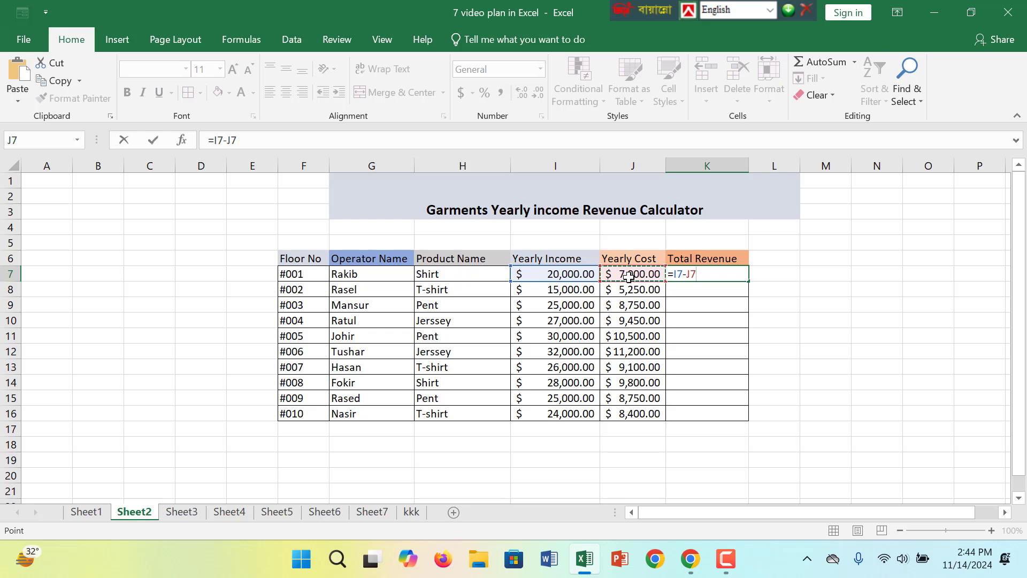
key(Return)
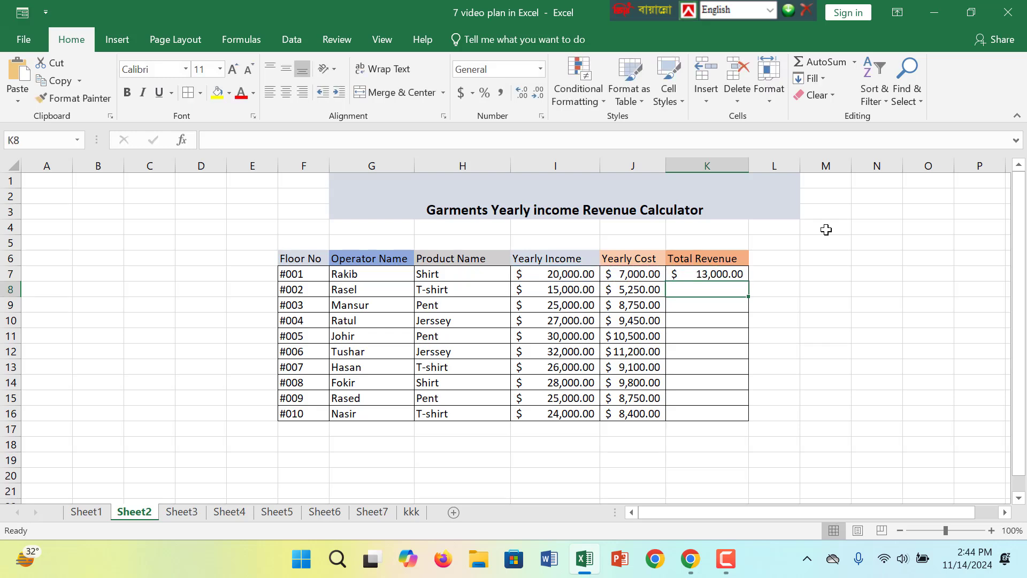
click(741, 275)
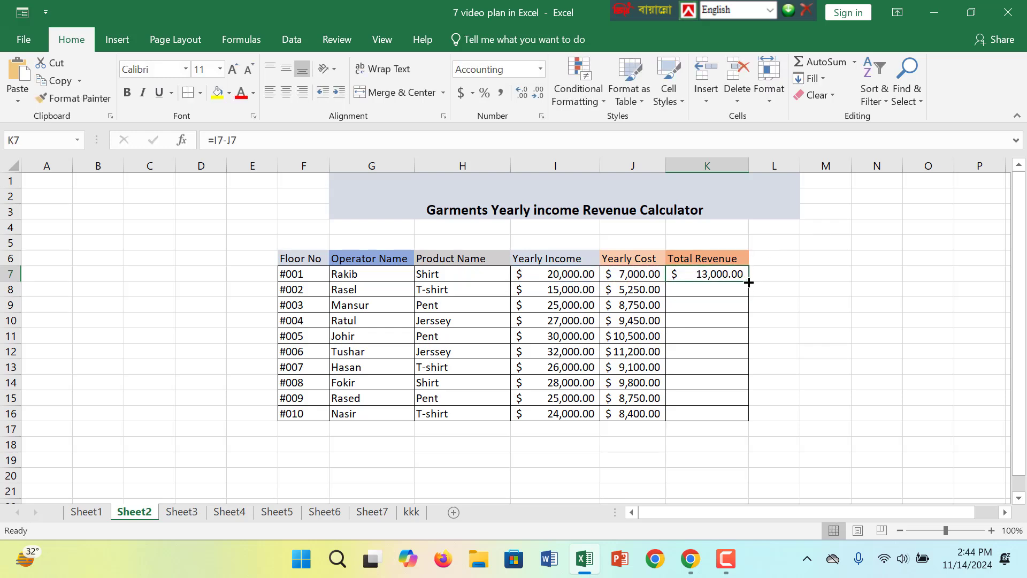
drag(749, 281, 720, 419)
- Make the Total Revenue values in K7:K16 bold and underlined
scroll(721, 419, down, 1)
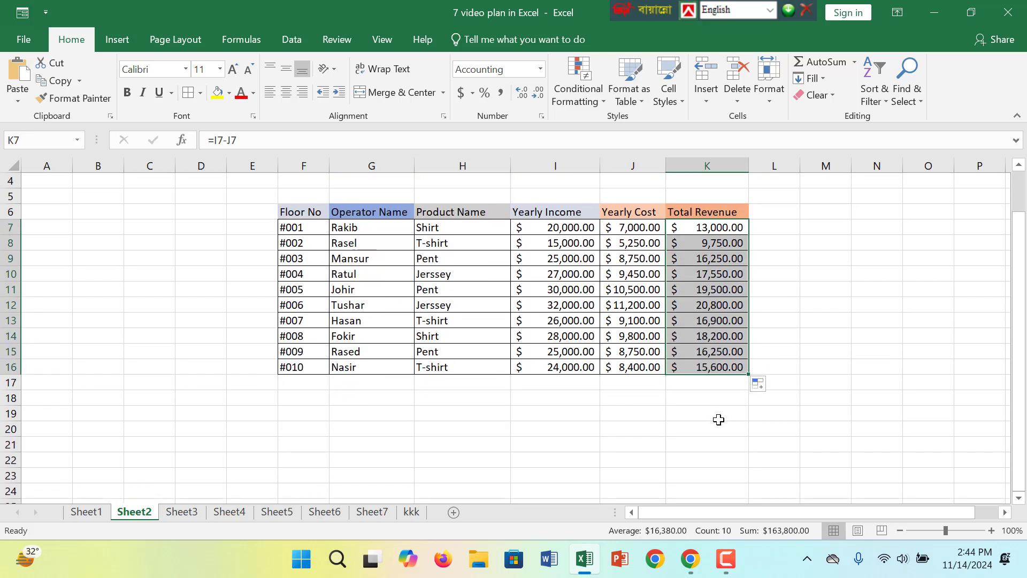
click(127, 93)
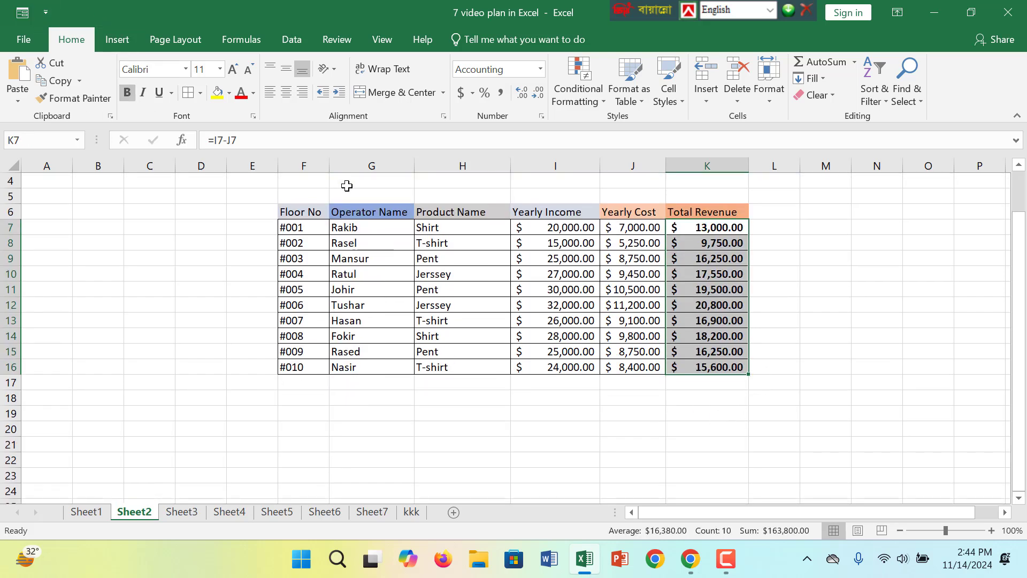
click(160, 97)
click(752, 380)
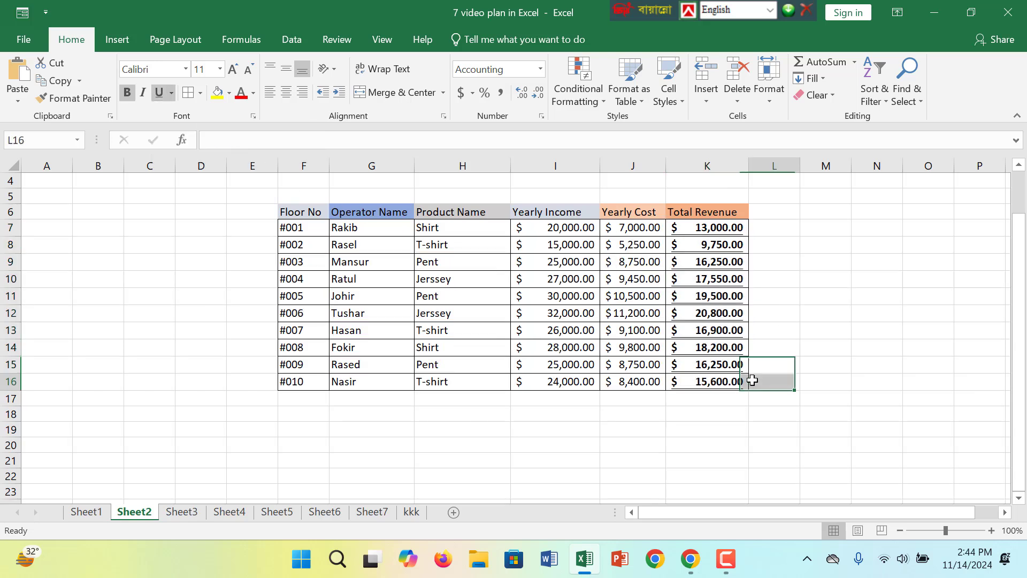
click(702, 229)
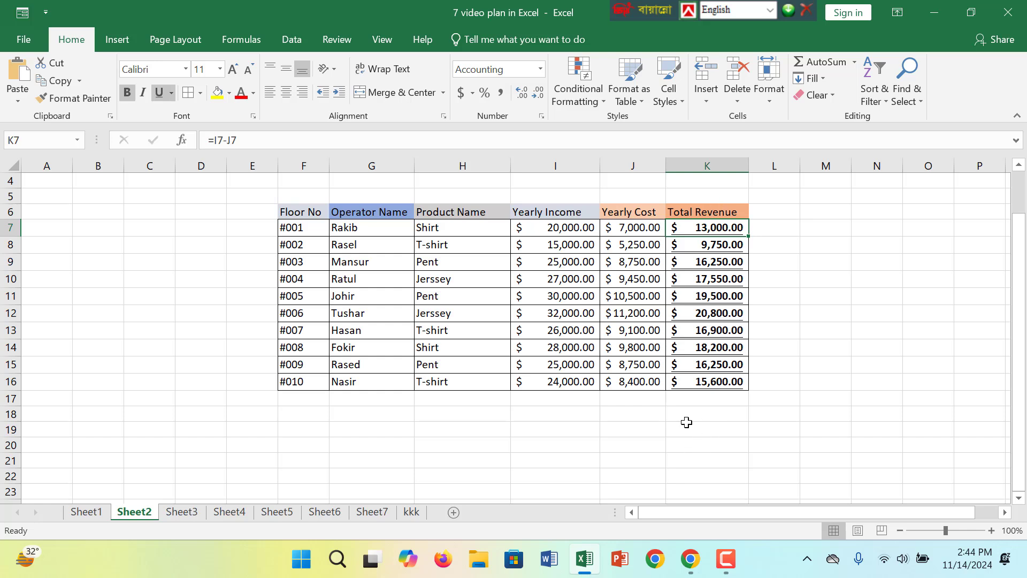
click(690, 402)
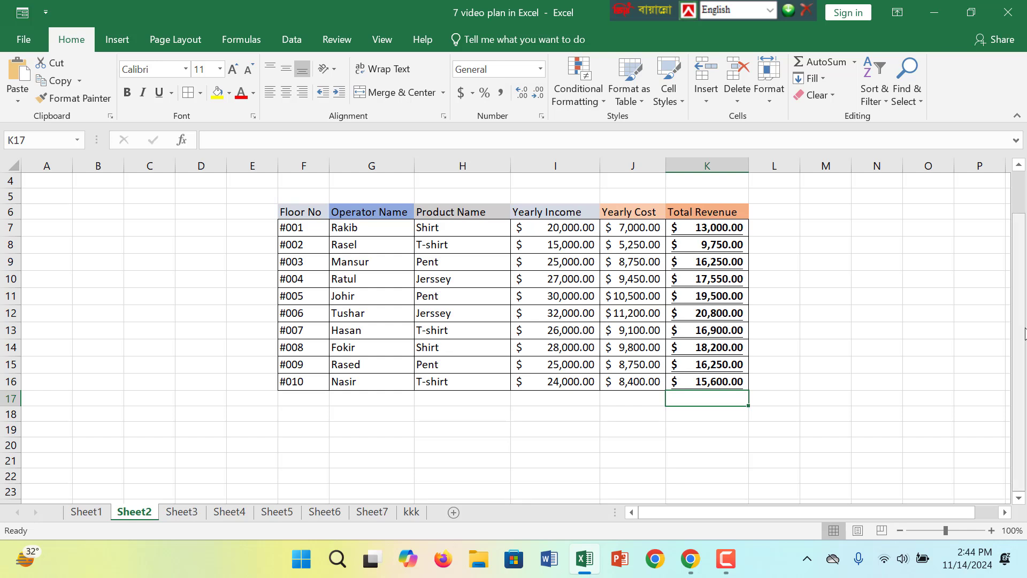
drag(1019, 347, 1019, 327)
click(554, 204)
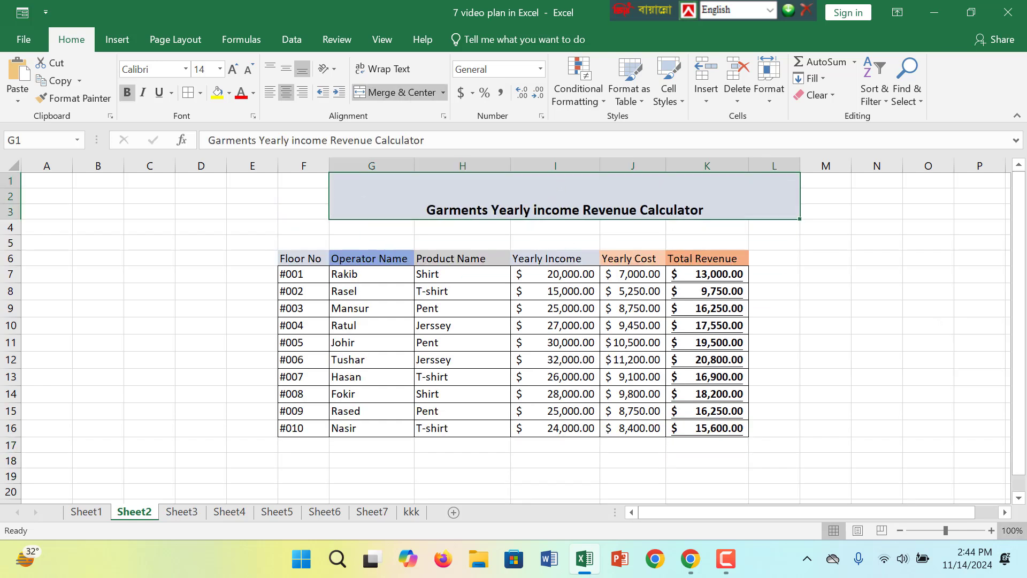
drag(1013, 446, 1019, 451)
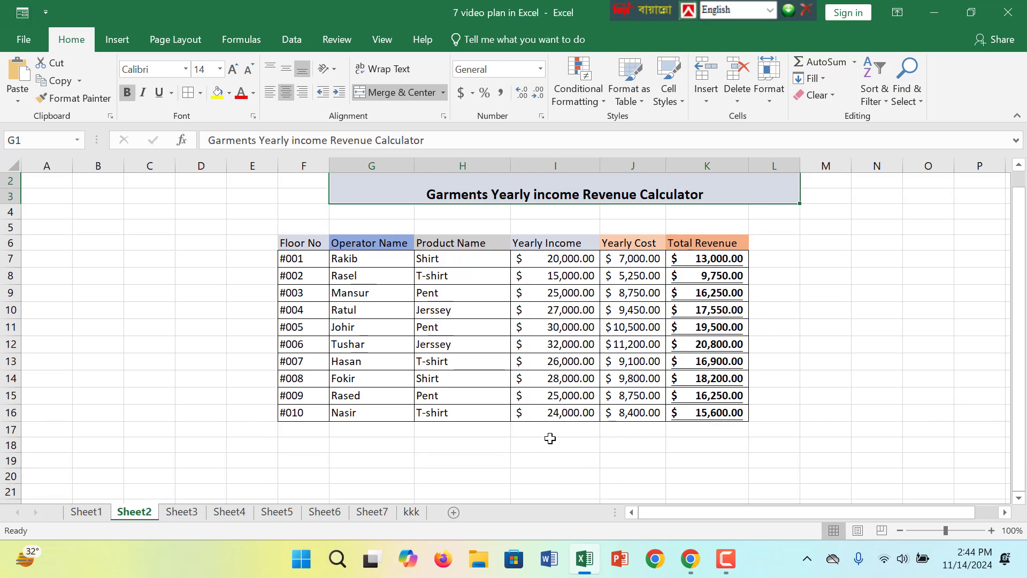
- Enter the label Total Earning Revenue in I17, below the Yearly Income column
click(534, 428)
text(T)
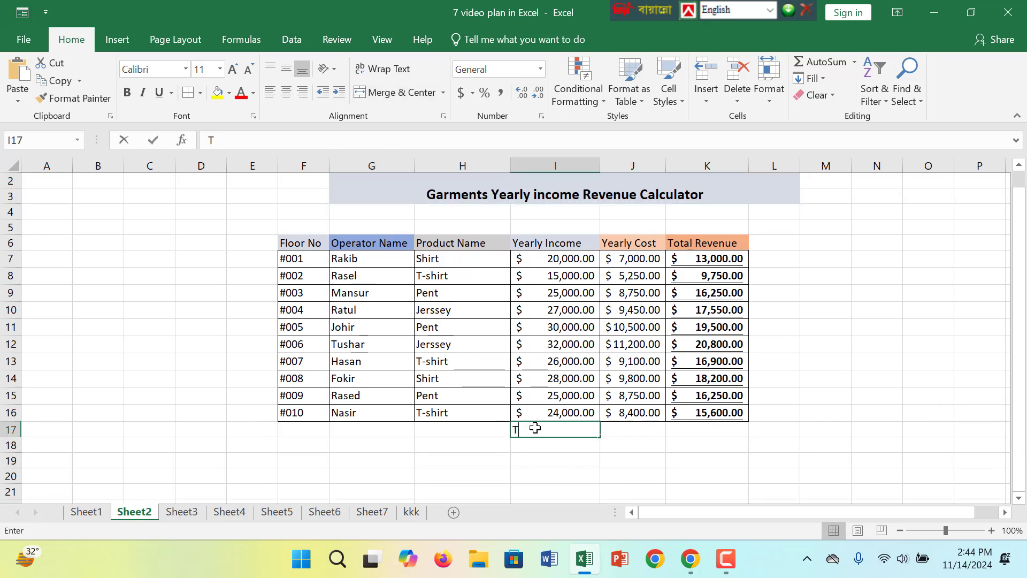
text(otal E)
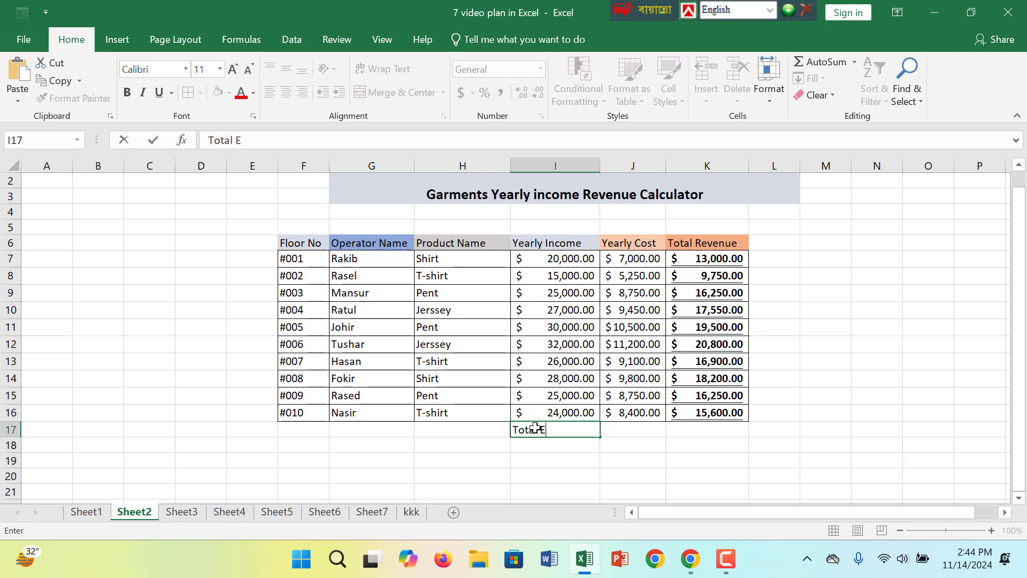
text(arning sheet)
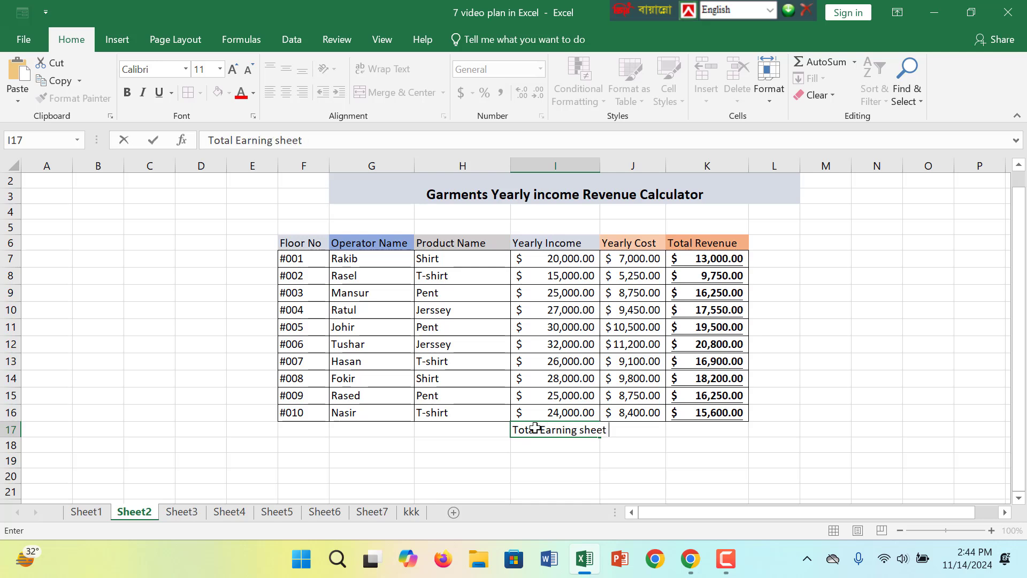
key(BackSpace)
key(BackSpace)
key(BackSpace)
key(BackSpace)
key(BackSpace)
key(BackSpace)
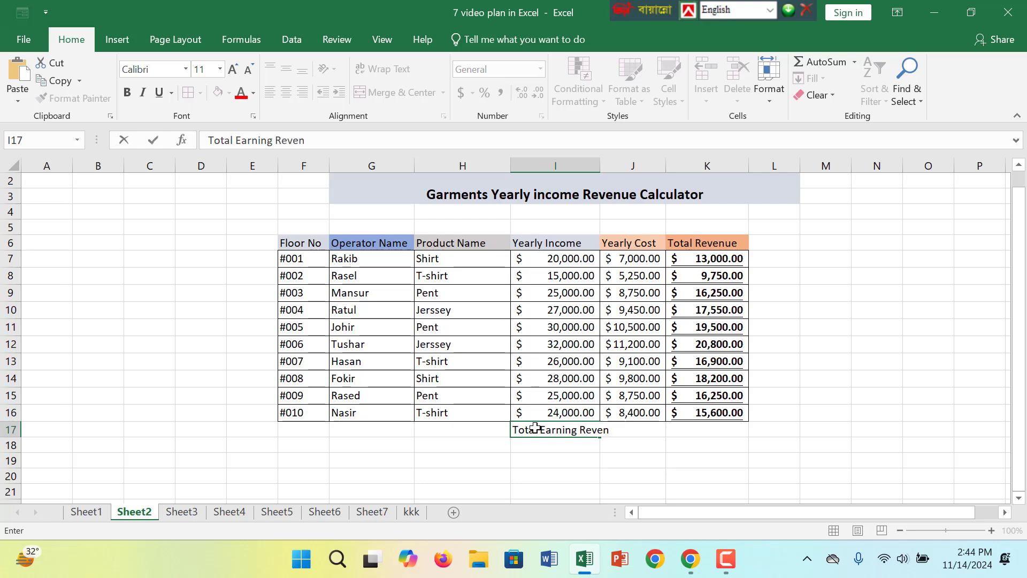
text(Revene)
key(BackSpace)
text(ue)
- Total the revenue values in K17 with the formula =SUM(K7:K16)
click(682, 432)
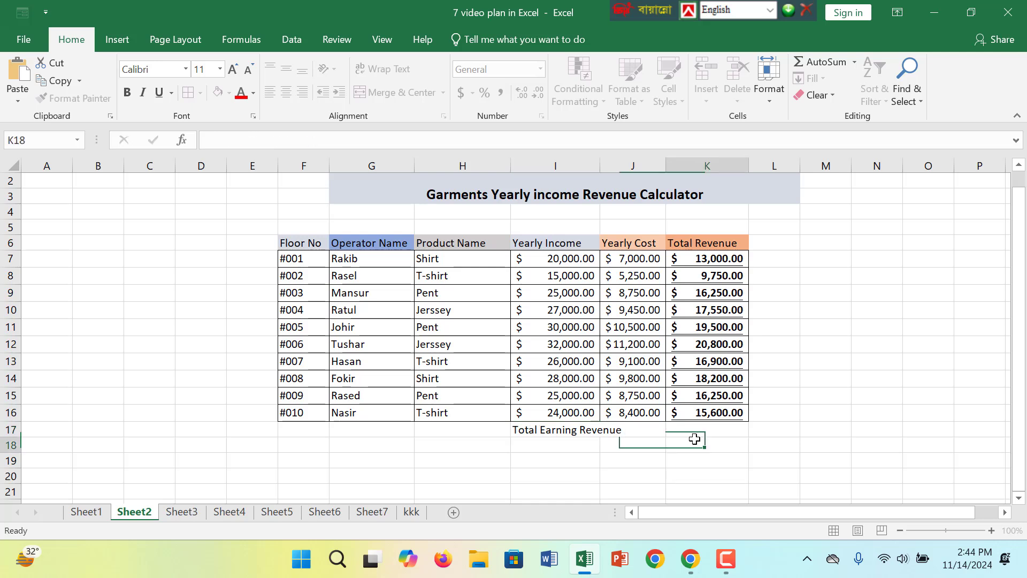
text(=)
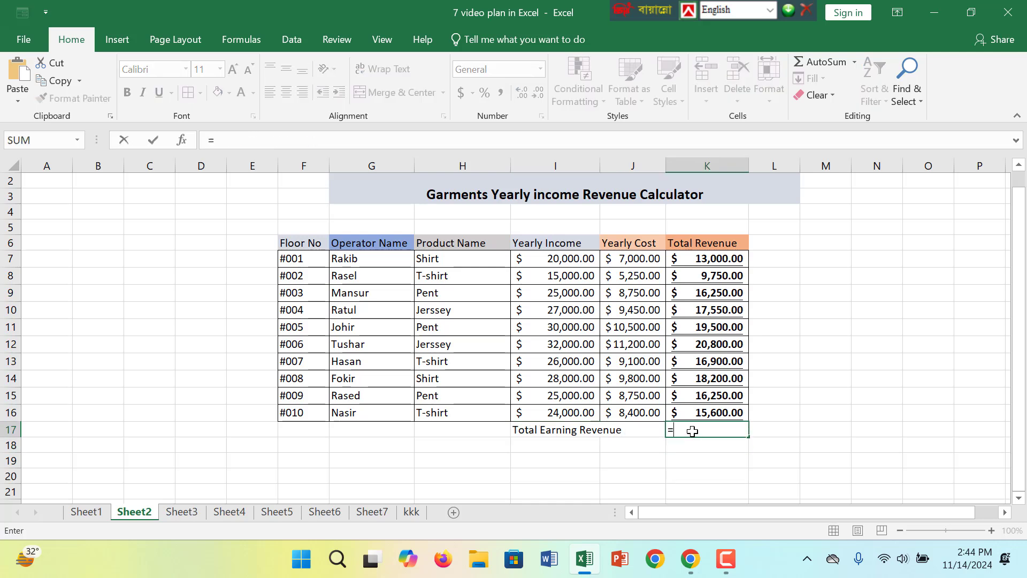
text(Sum)
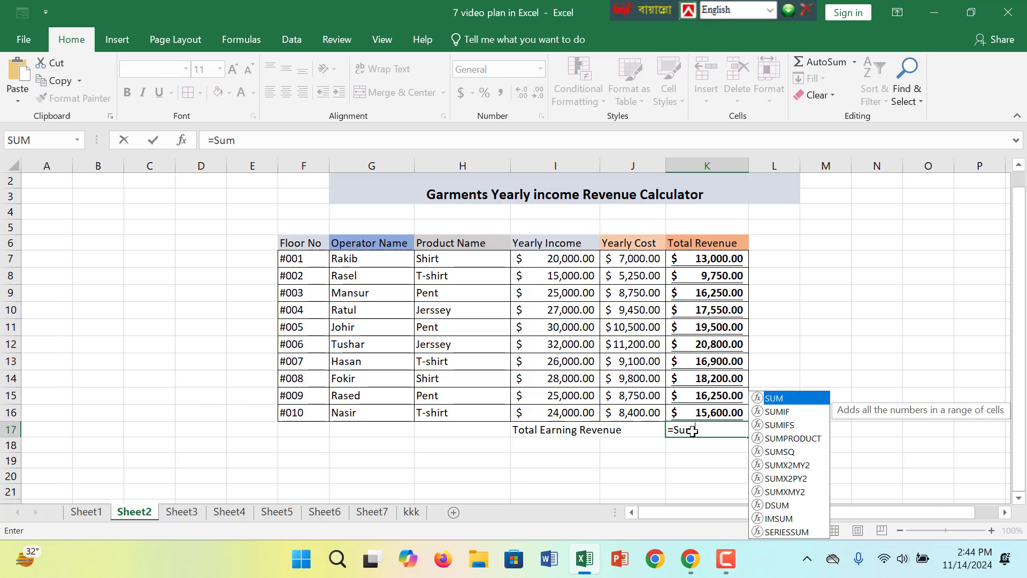
text(()
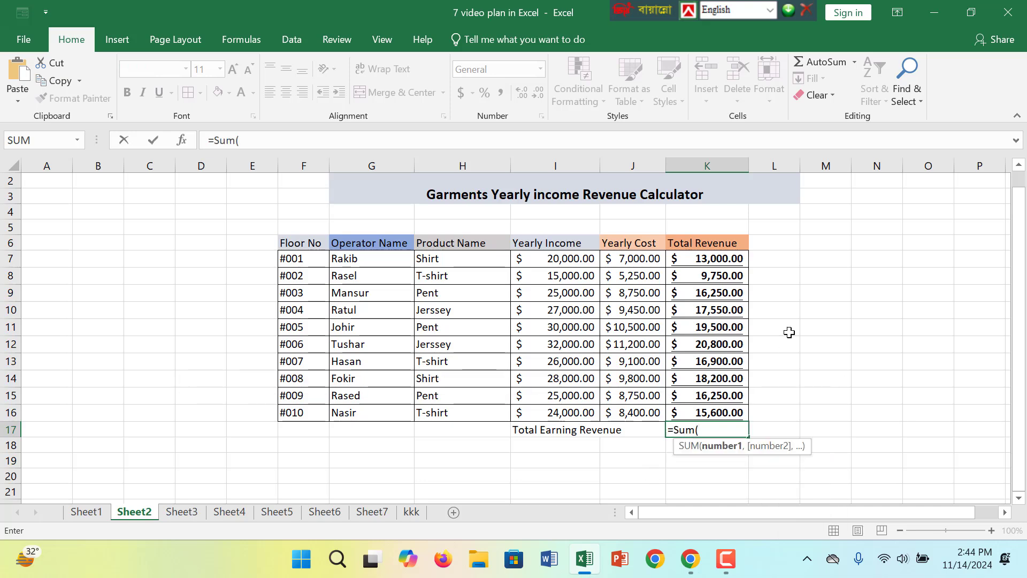
drag(729, 260, 716, 423)
drag(694, 259, 707, 411)
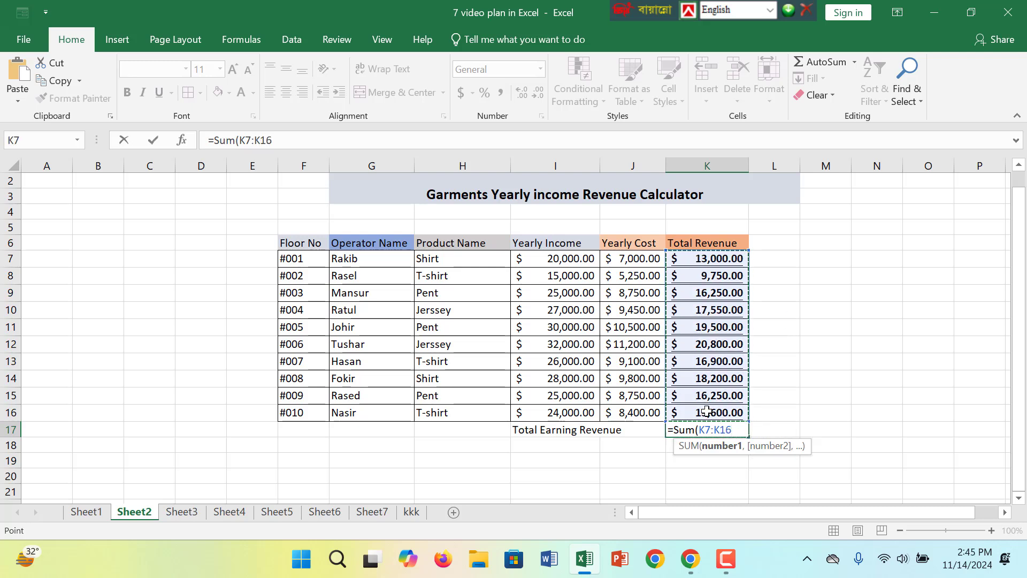
text())
key(Return)
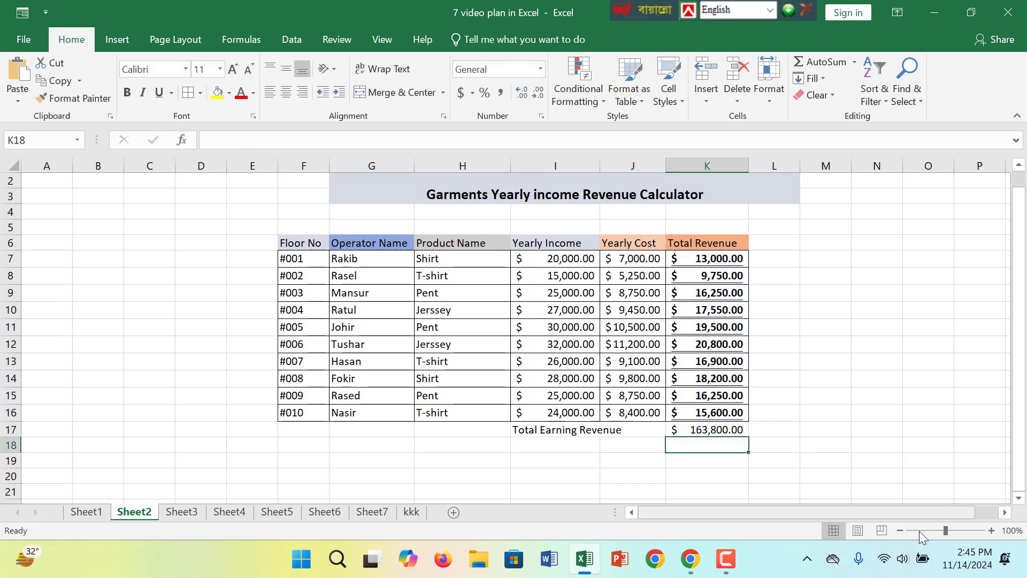
- Make the revenue total in K17 bold and underlined
click(729, 427)
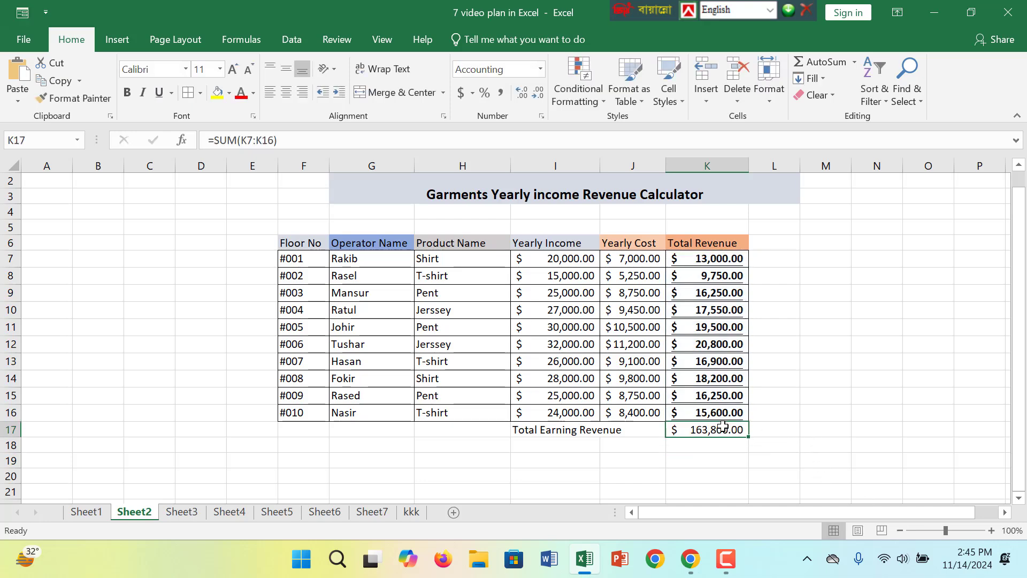
click(129, 92)
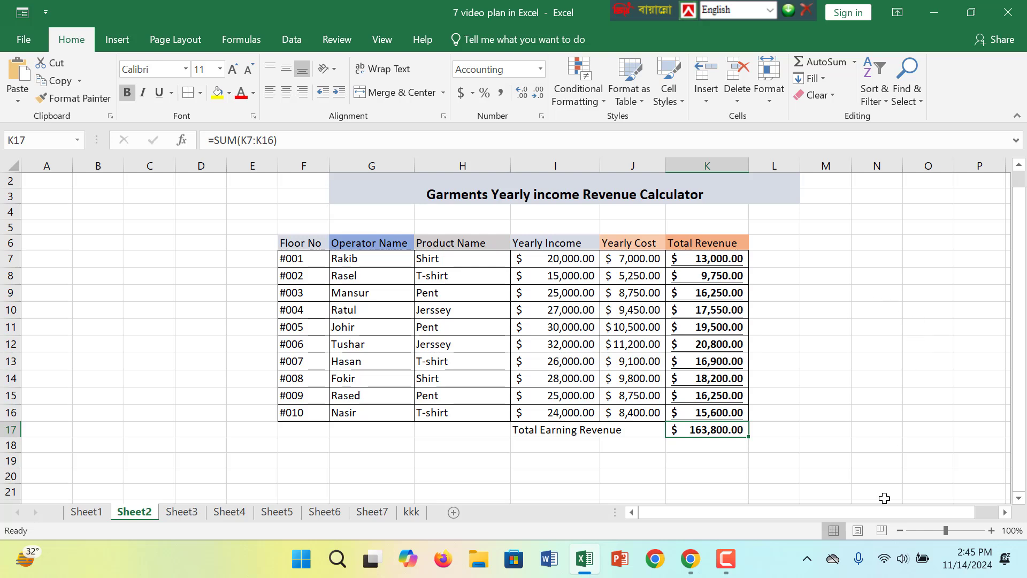
click(160, 93)
click(723, 377)
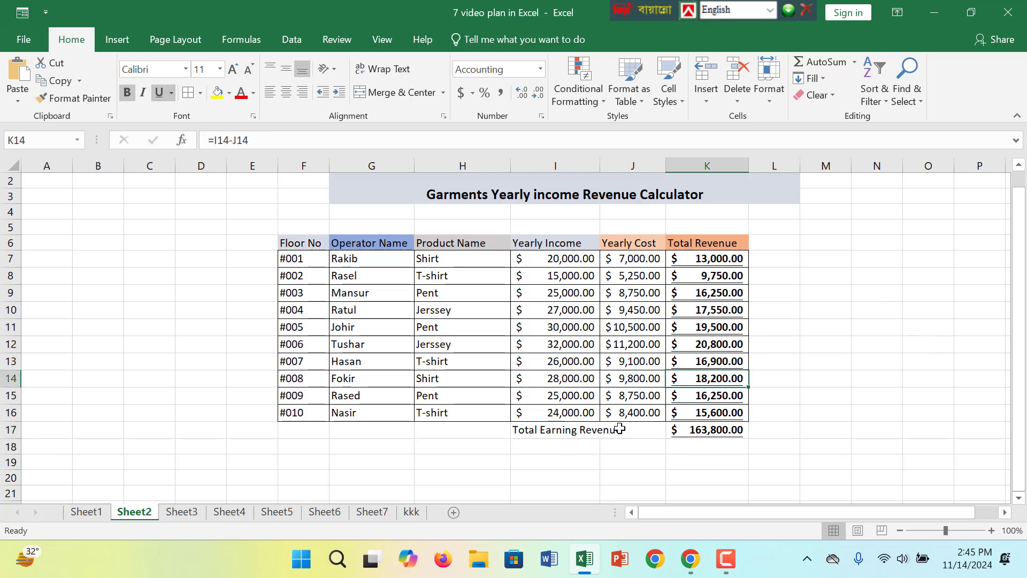
- Add an outside border around the Total Earning Revenue label in I17:J17
click(615, 428)
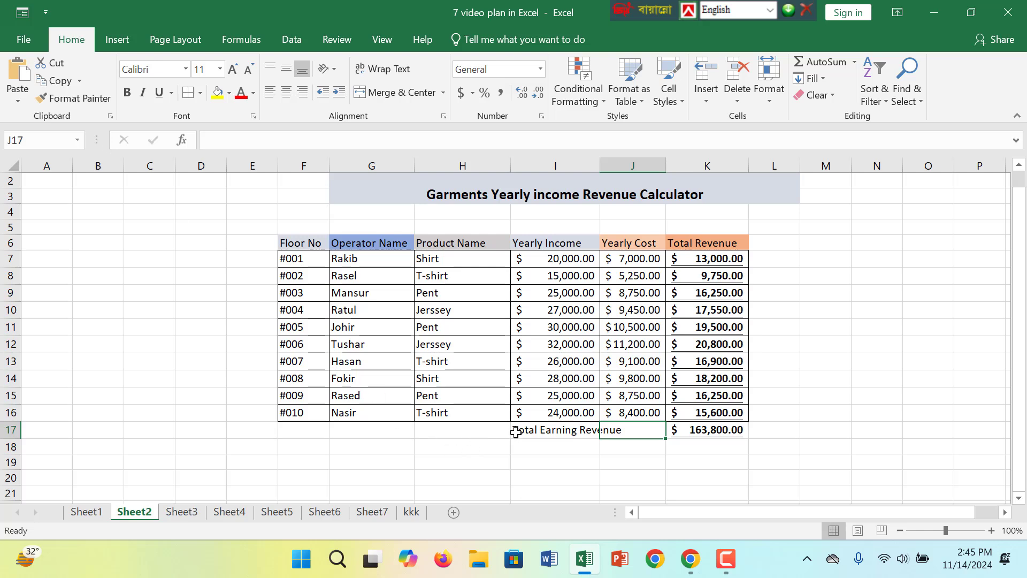
drag(511, 430, 636, 425)
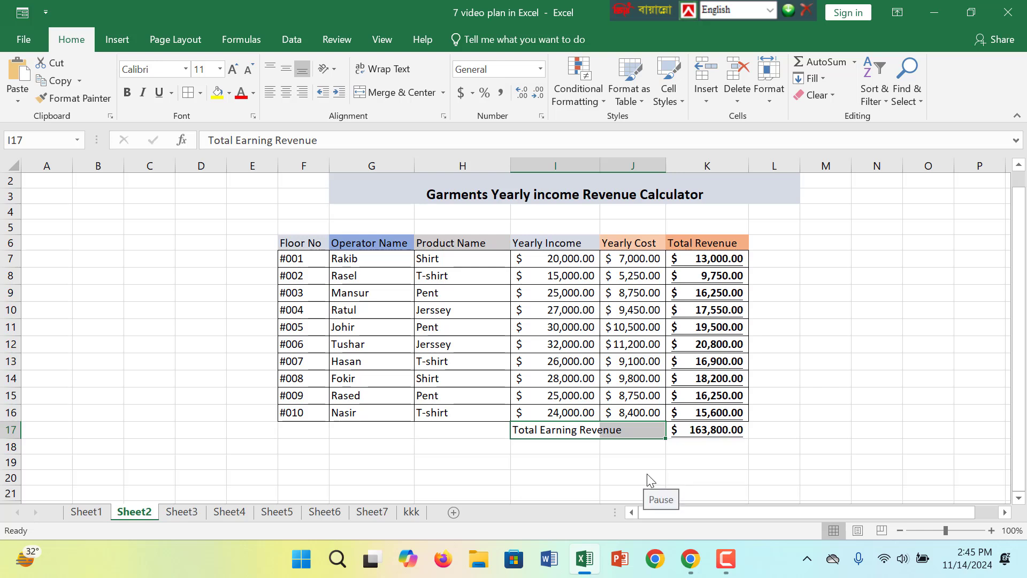
drag(324, 309, 336, 309)
click(316, 277)
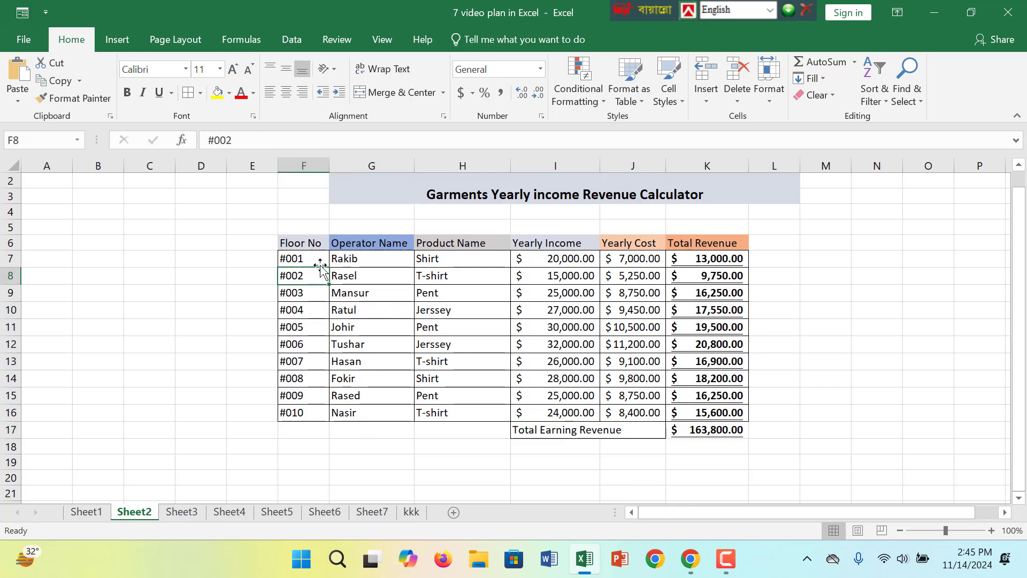
- Merge and center the Total Earning Revenue label across I17:J17, and make its text bold and one font size larger
click(631, 430)
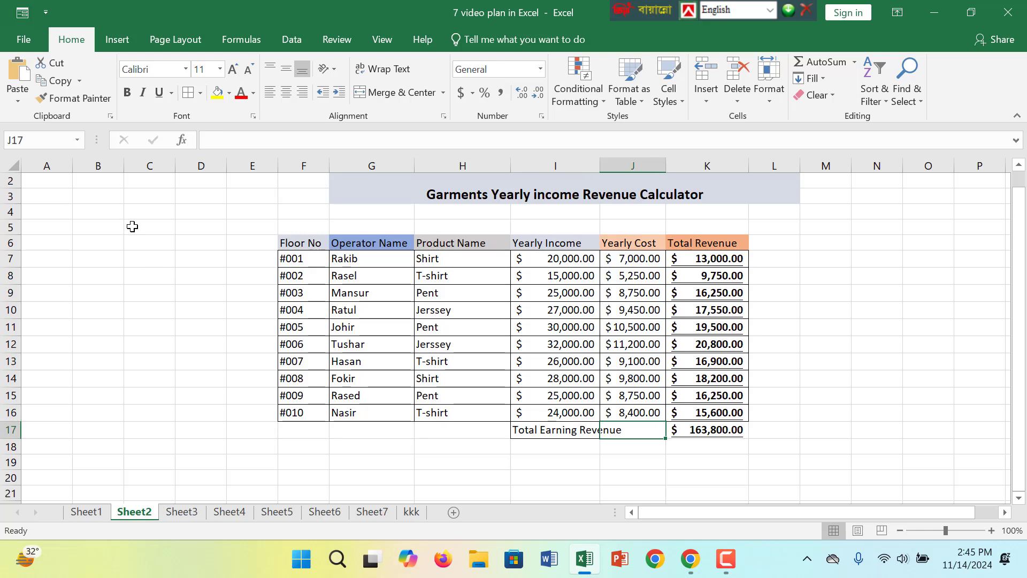
drag(524, 432, 644, 428)
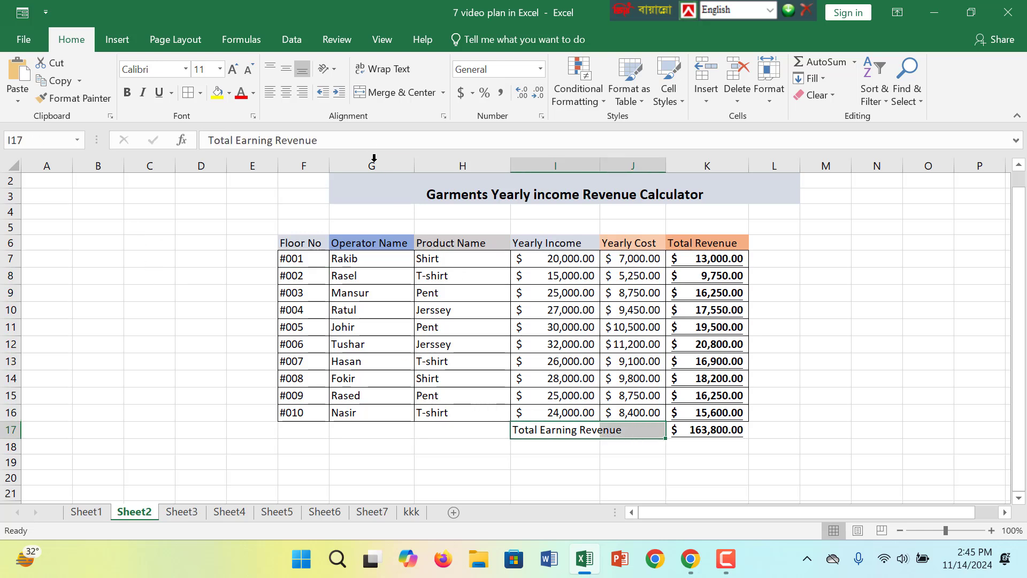
click(390, 98)
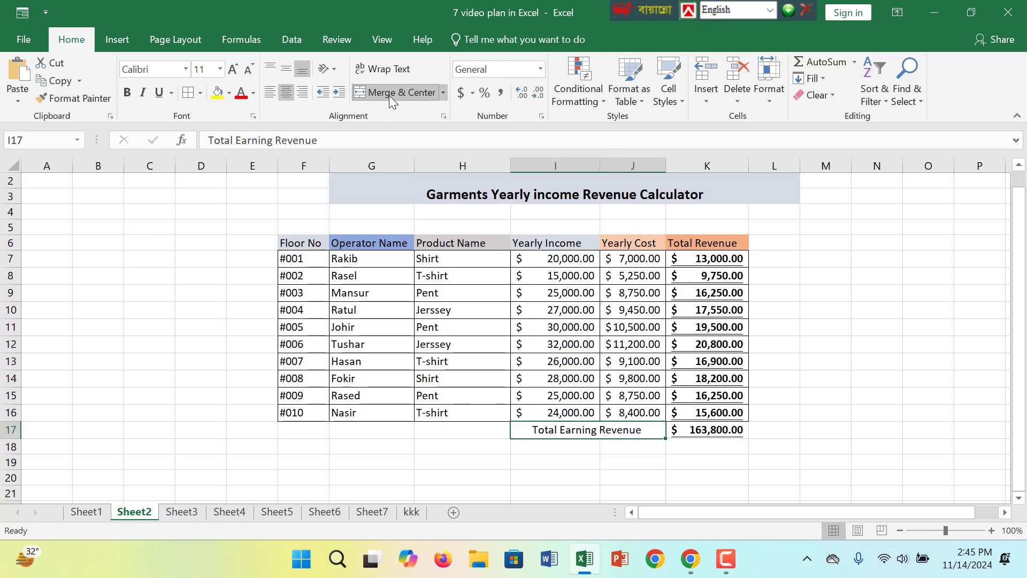
click(128, 90)
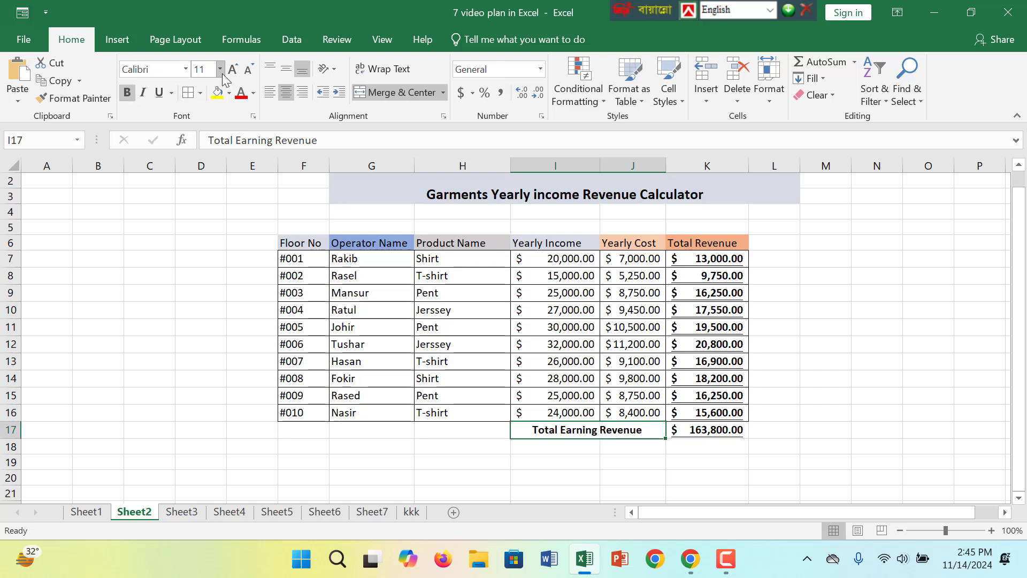
click(231, 70)
click(450, 325)
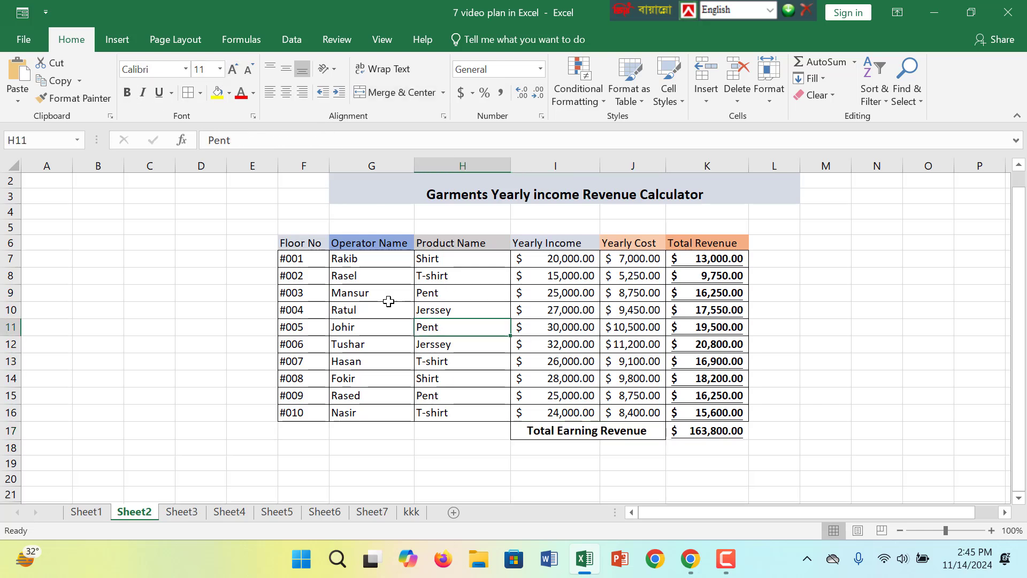
- Make the table's column headers in F6:K6 bold
drag(303, 240, 679, 239)
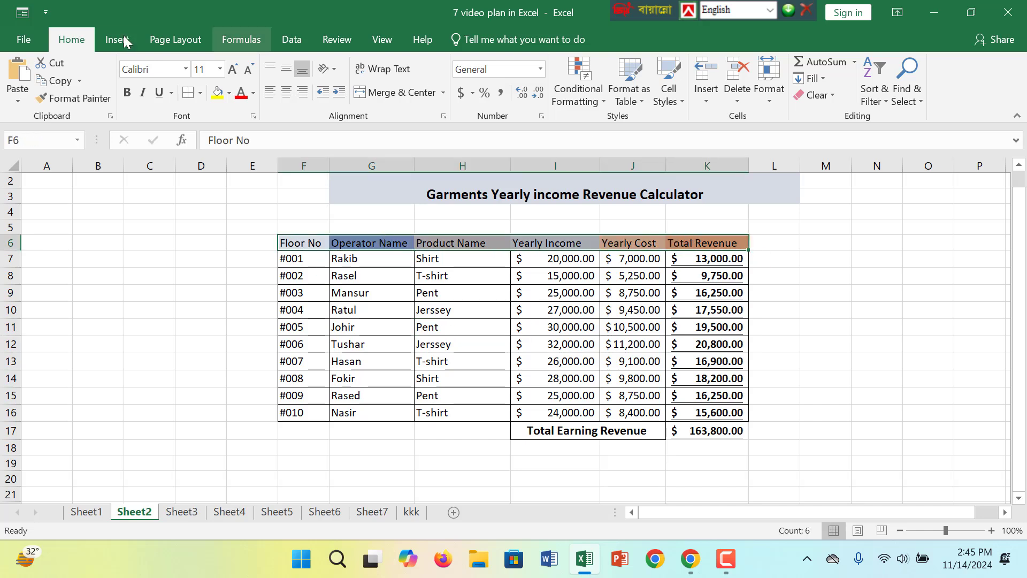
click(127, 92)
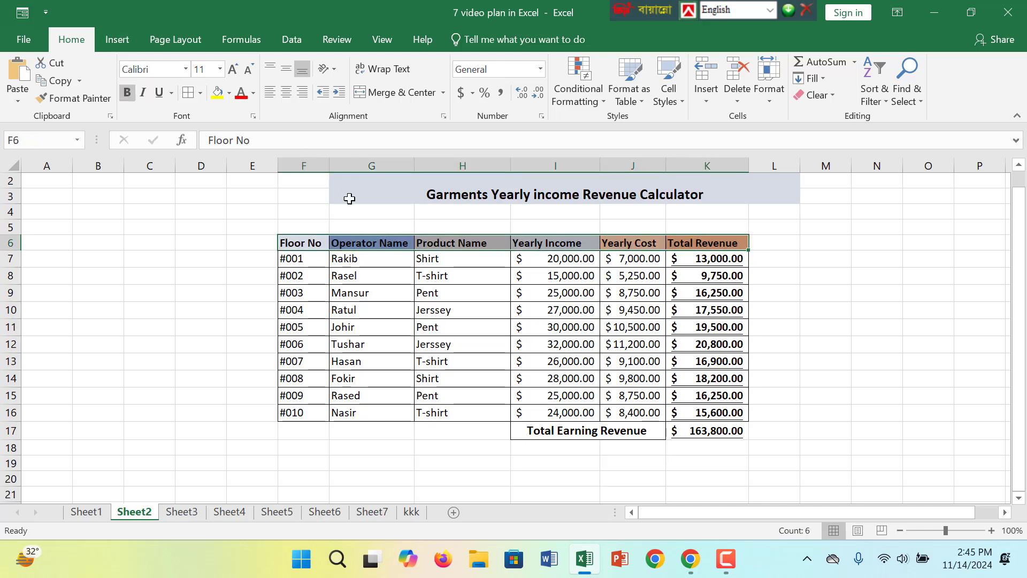